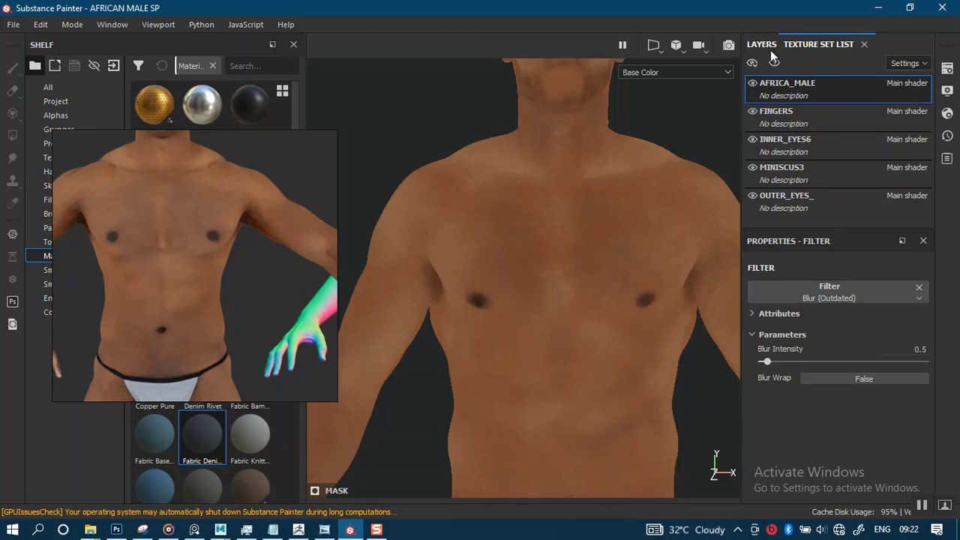
- Show the layer stack and examine the base colour on the torso, thighs and knees
left_click(762, 44)
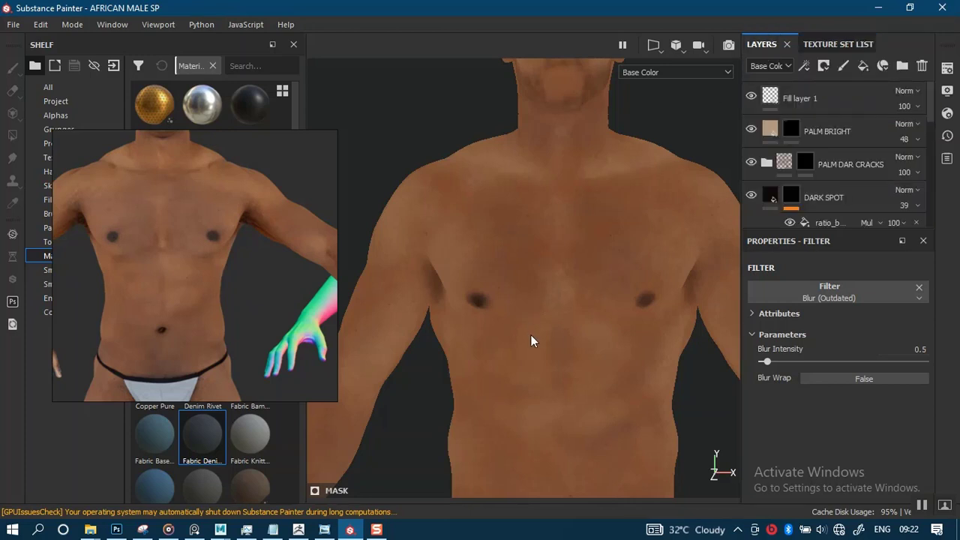
scroll(529, 335, "down", 3)
middle_click_drag(488, 318, 536, 125, "alt")
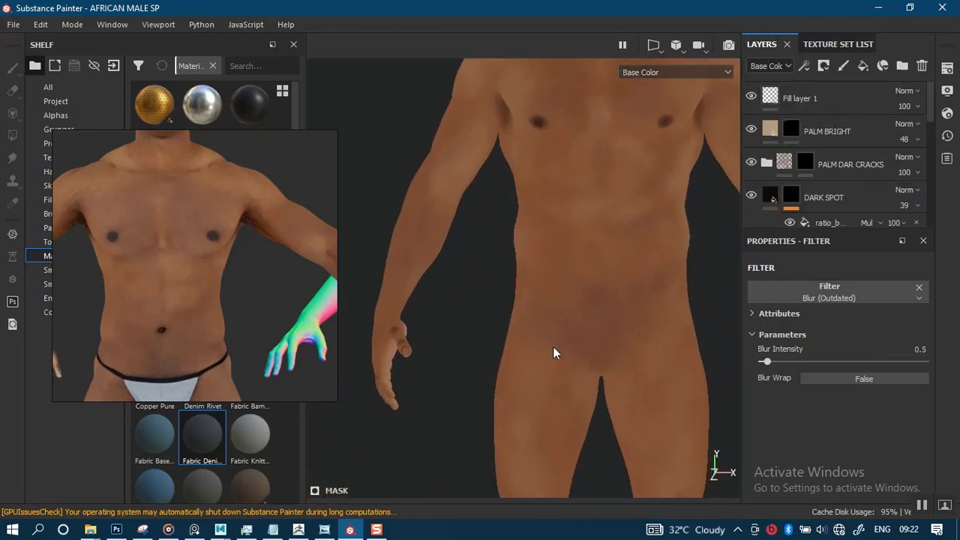
middle_click_drag(553, 390, 527, 167, "alt")
right_click_drag(536, 244, 563, 373, "alt")
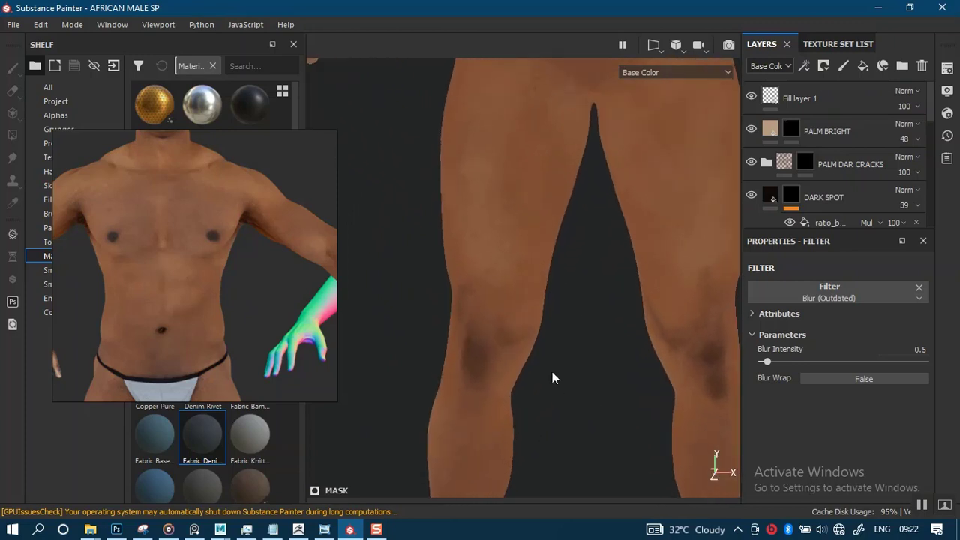
left_click_drag(512, 334, 488, 321, "alt")
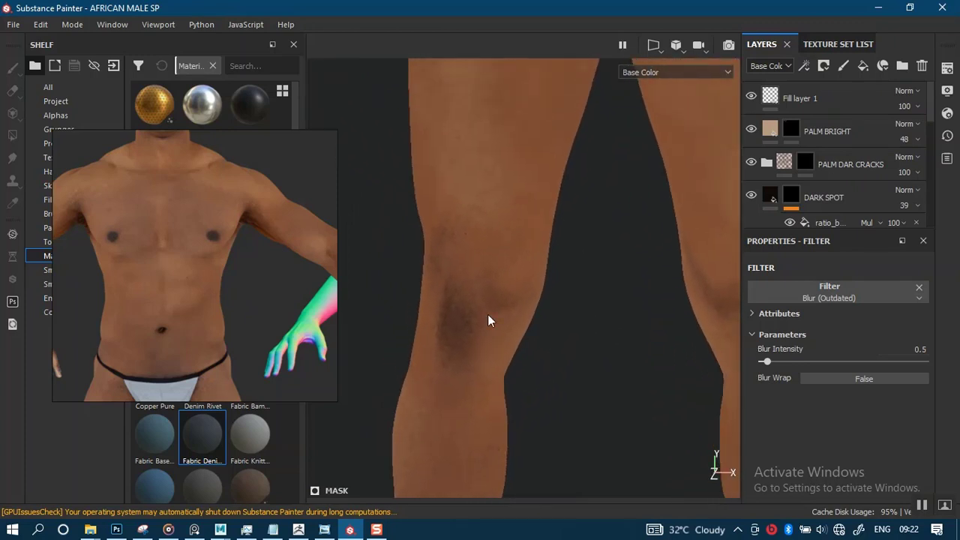
left_click_drag(508, 382, 543, 279, "alt")
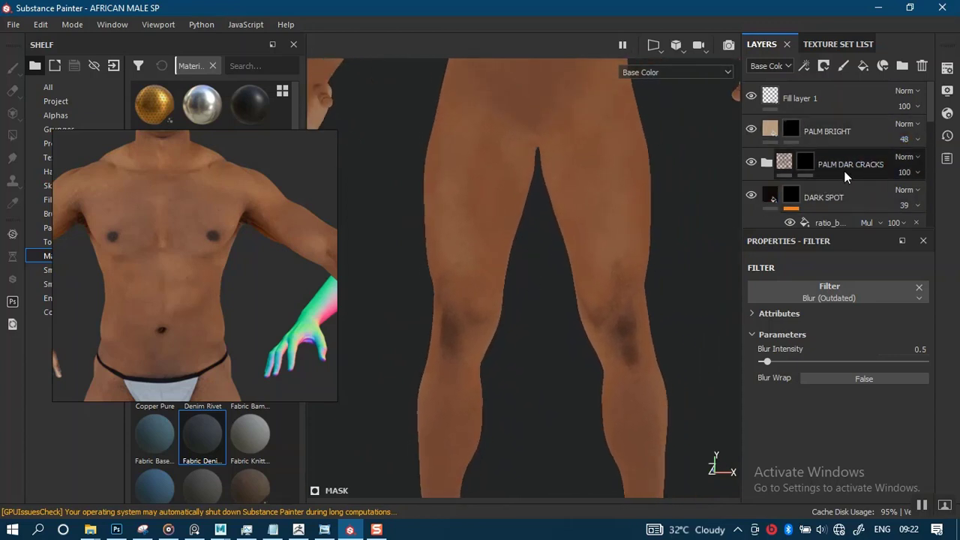
- Hide the DARK SPOT layer, compare the whole body without it, and show the layer again
left_click(750, 196)
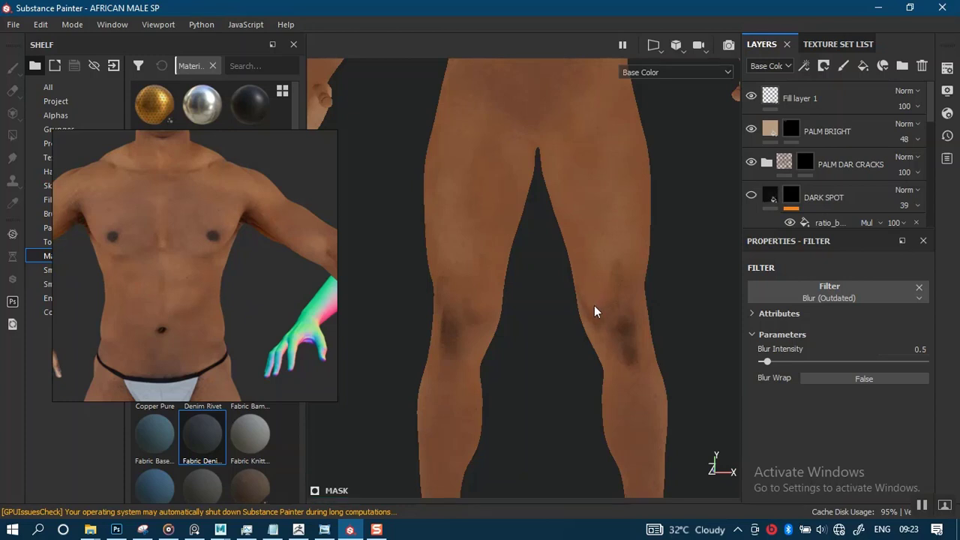
right_click_drag(600, 327, 563, 178, "alt")
middle_click_drag(563, 177, 529, 328, "alt")
left_click_drag(529, 328, 553, 312, "alt")
right_click_drag(554, 312, 565, 344, "alt")
middle_click_drag(553, 303, 564, 318, "alt")
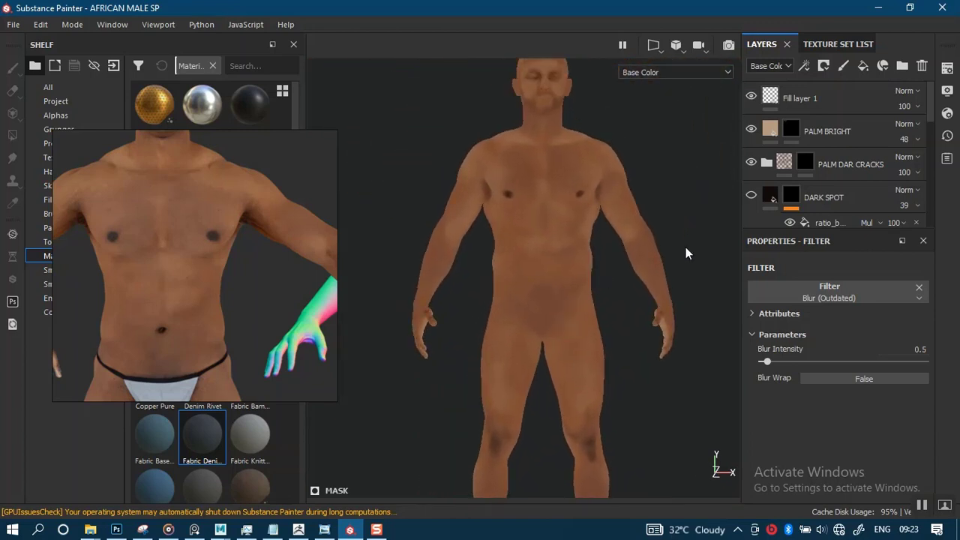
left_click(751, 196)
- Review the layer stack from DARK SPOT down to HEIGHT and select the PAINT DARK BROWN fill layer
scroll(930, 153, "down", 3)
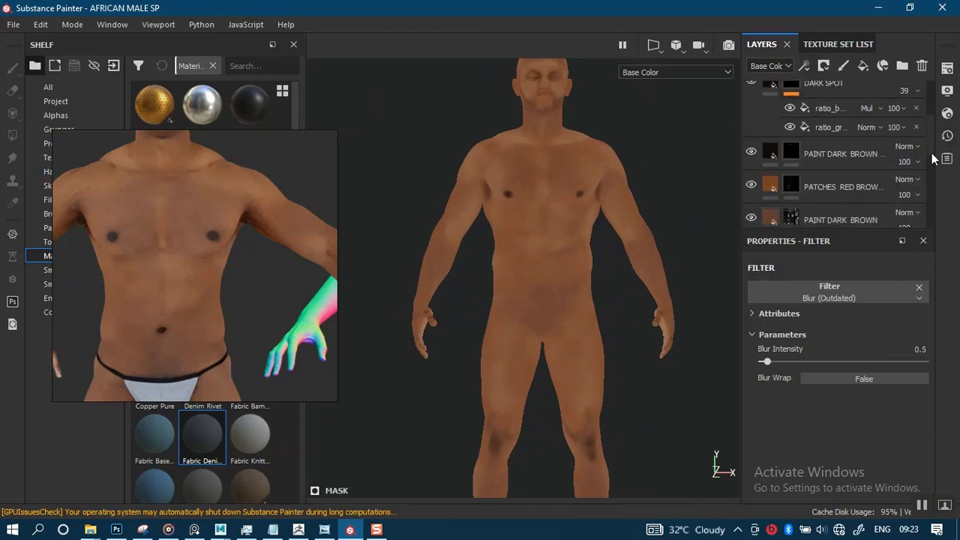
scroll(932, 161, "down", 3)
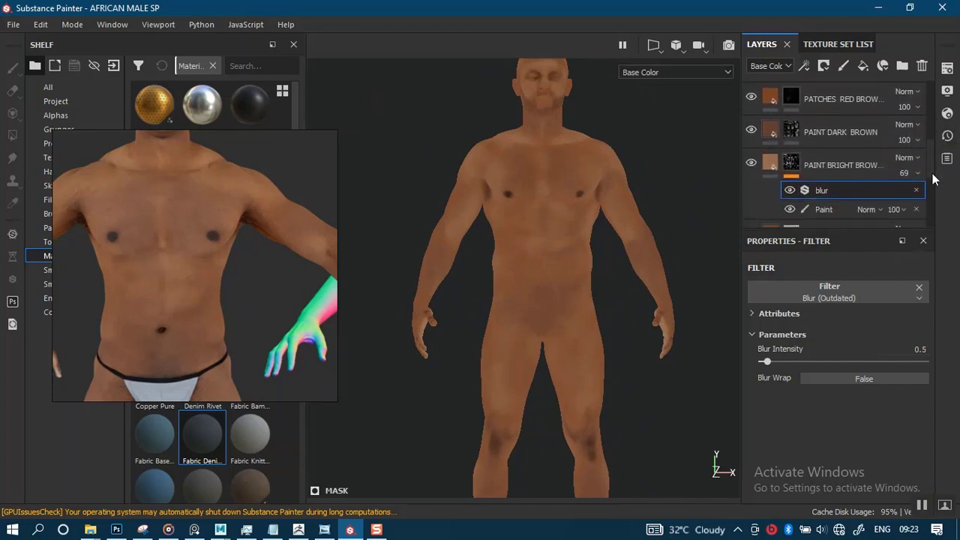
scroll(933, 179, "down", 1)
scroll(934, 178, "up", 2)
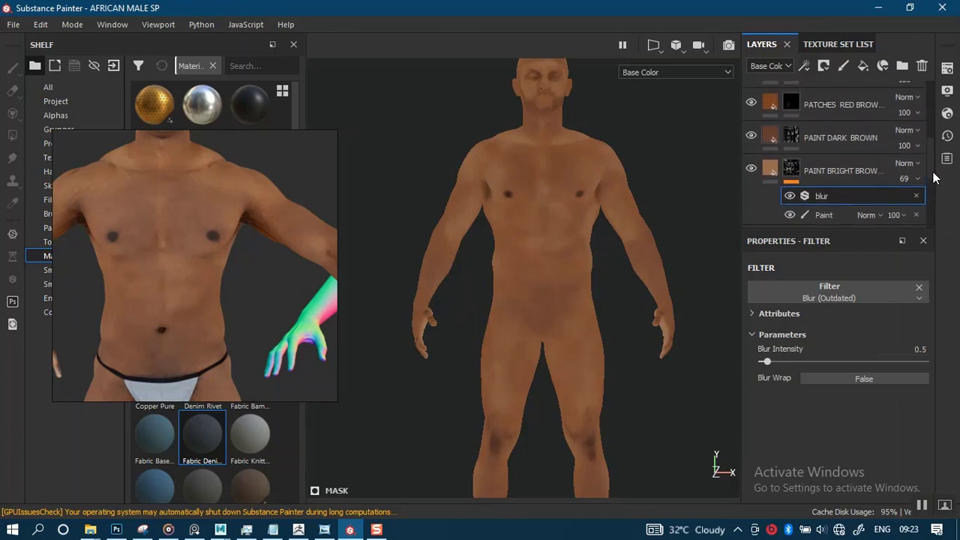
scroll(934, 177, "down", 2)
scroll(934, 178, "up", 2)
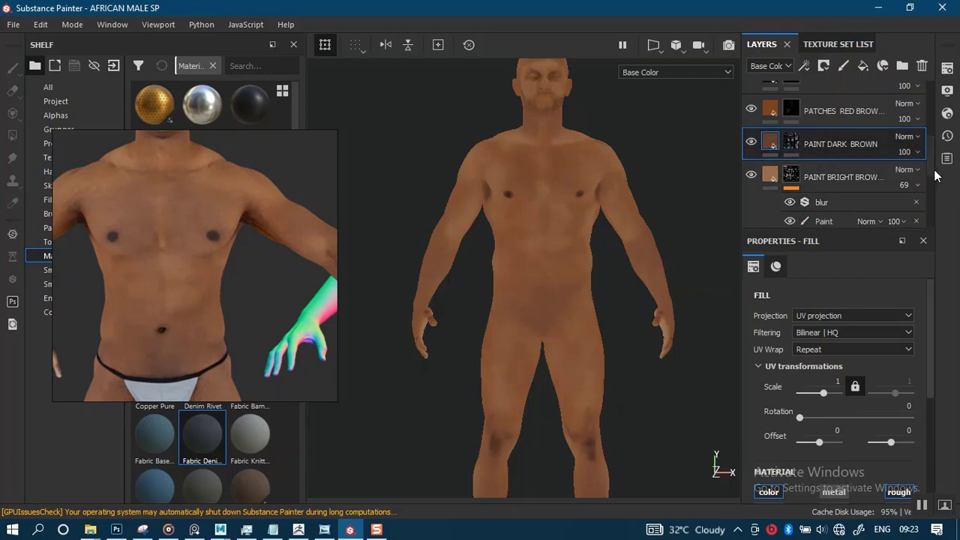
scroll(934, 183, "down", 1)
scroll(934, 183, "down", 5)
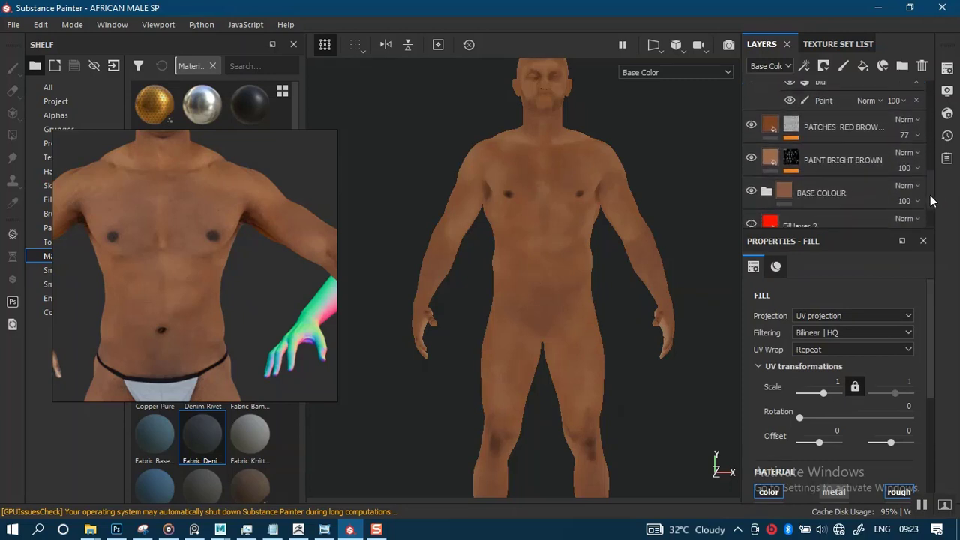
scroll(931, 204, "up", 1)
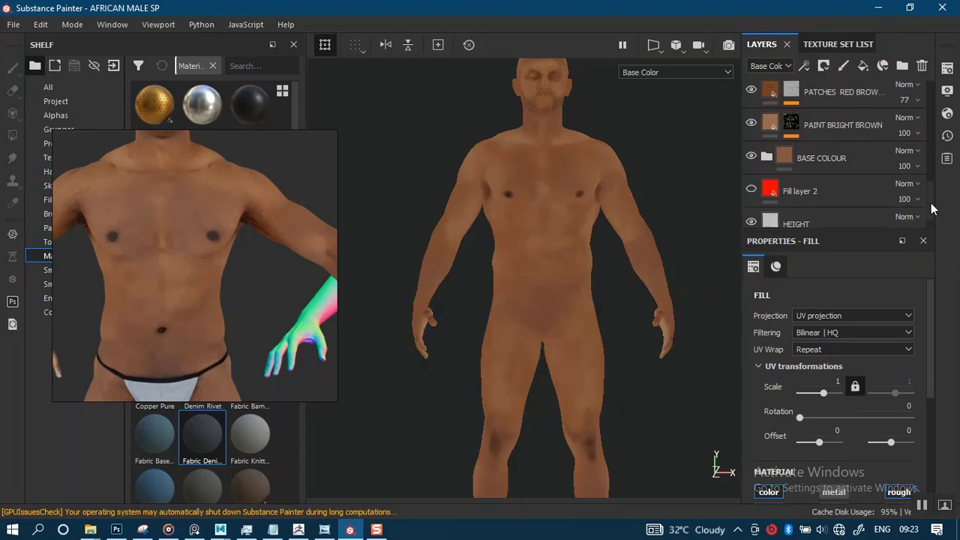
scroll(931, 204, "up", 1)
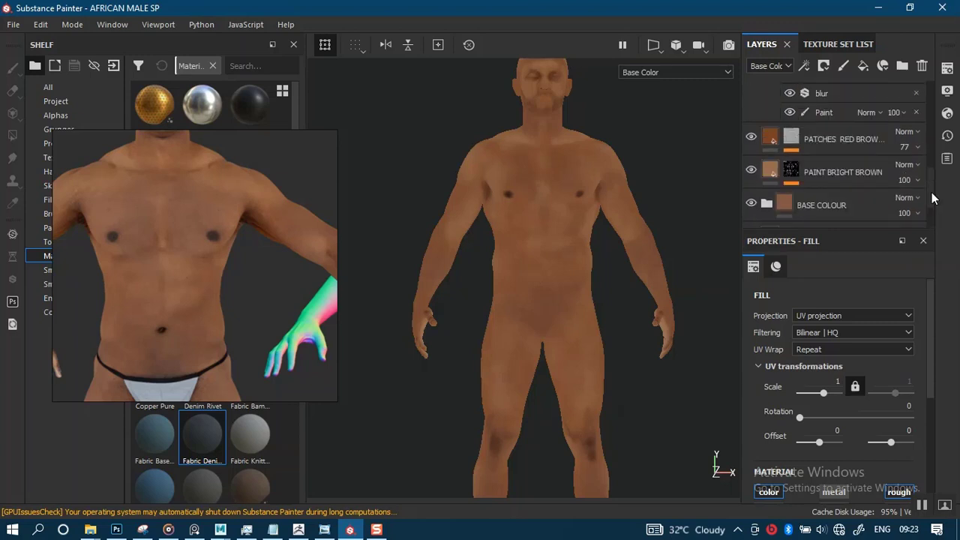
scroll(934, 198, "up", 2)
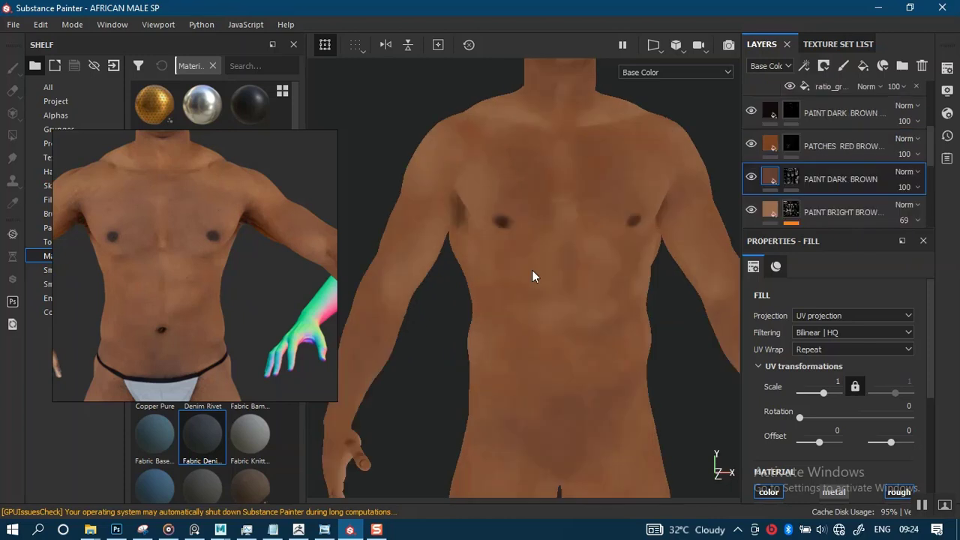
- Hide the PAINT DARK BROWN layer, examine the torso without it, and show the layer again
left_click_drag(534, 276, 531, 276, "alt")
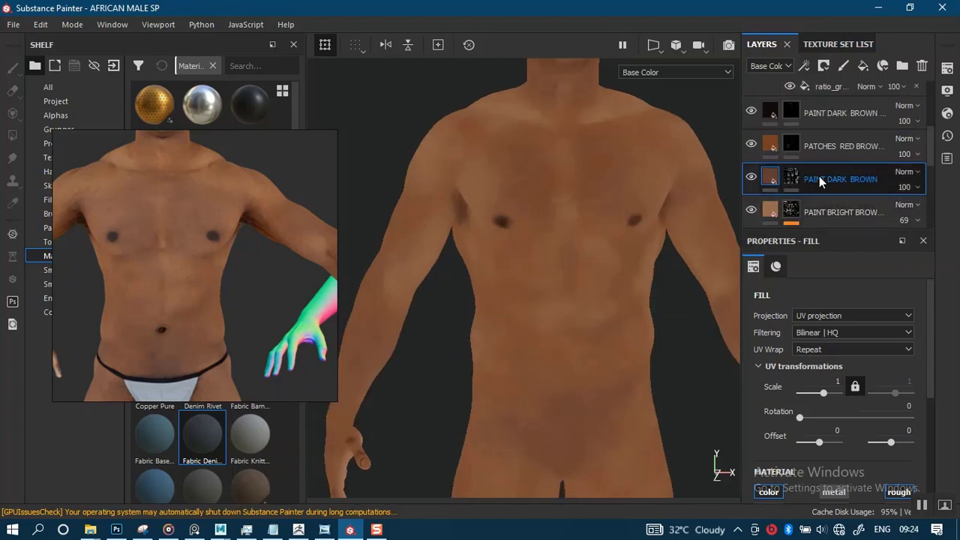
left_click(751, 177)
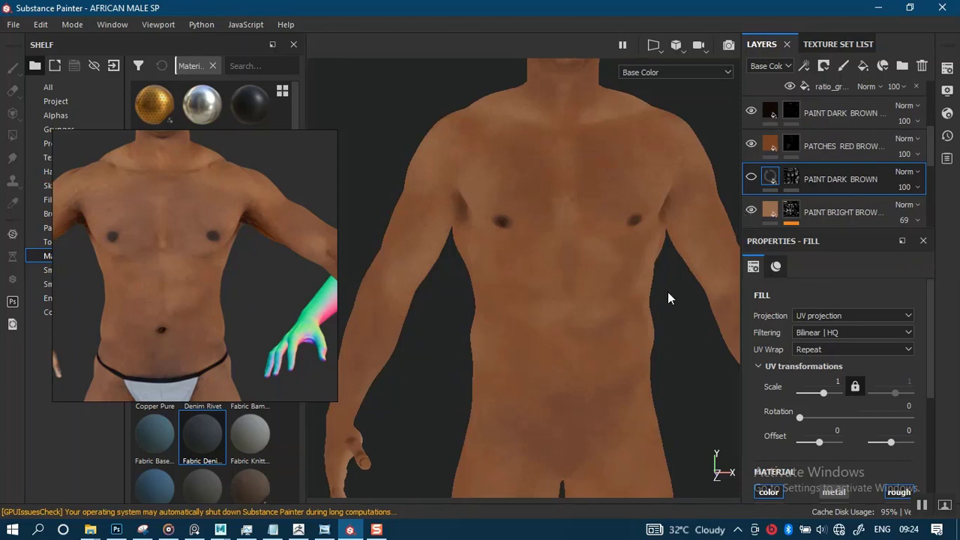
right_click_drag(593, 337, 579, 199, "alt")
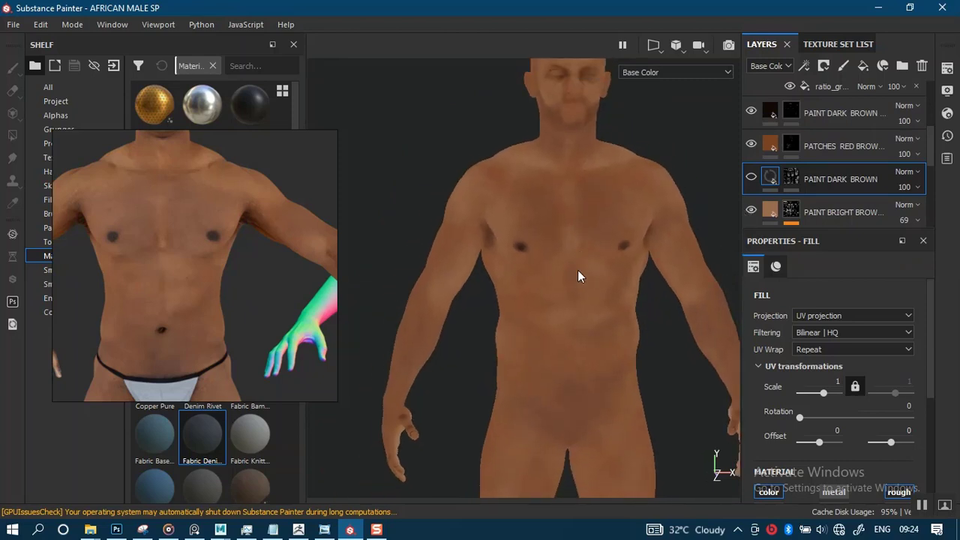
middle_click_drag(543, 294, 538, 295, "alt")
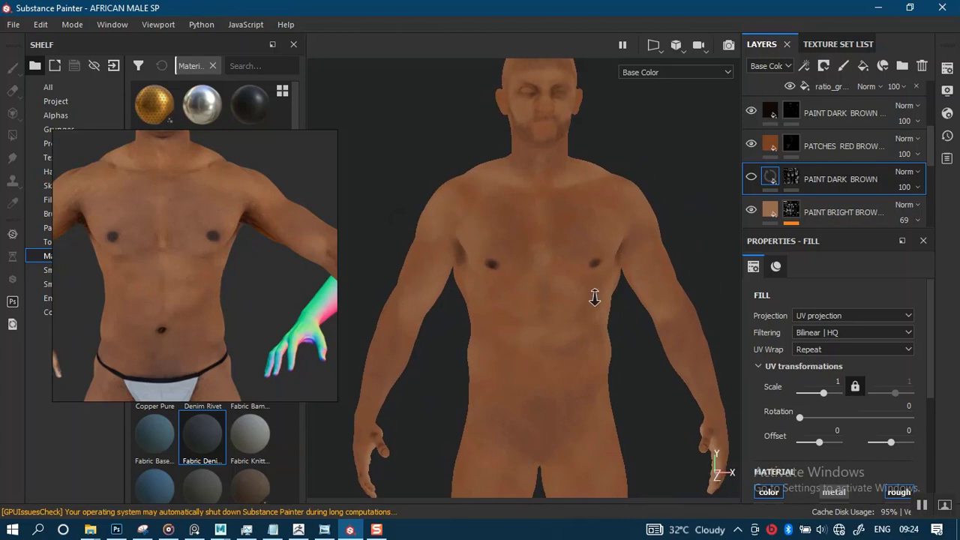
scroll(596, 295, "up", 2)
left_click(751, 179)
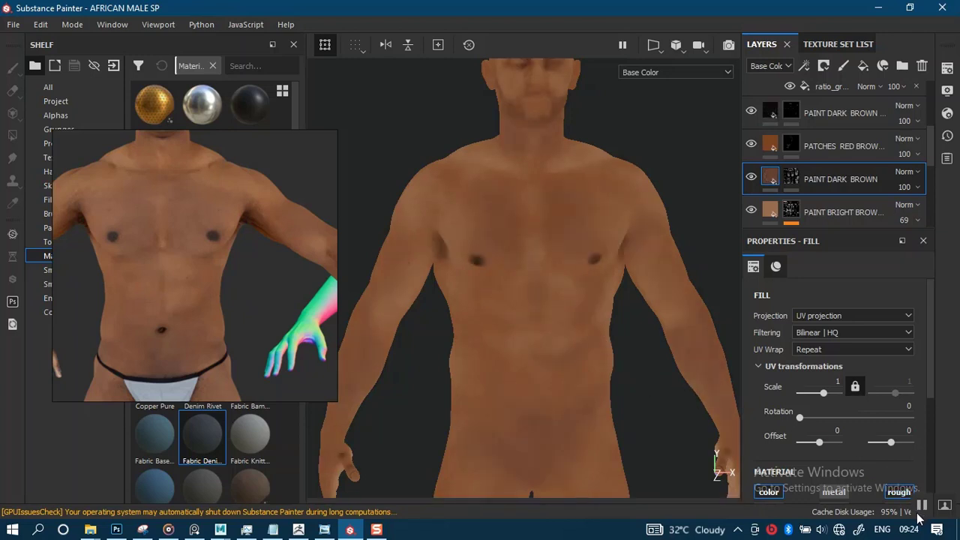
- Toggle the dark paint layer above PATCHES RED BROWN and the PAINT DARK BROWN layer off and on to compare their effects
left_click(750, 112)
left_click(752, 112)
left_click(751, 177)
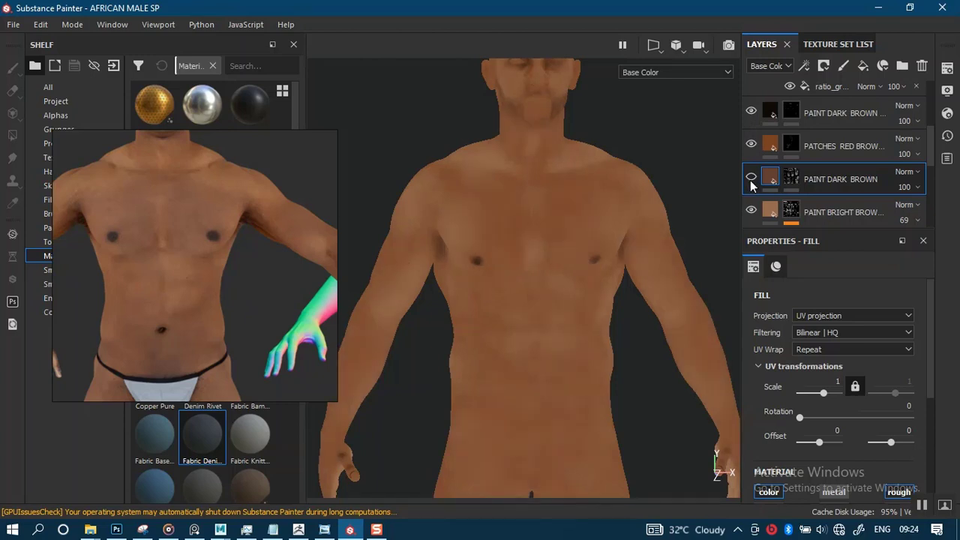
left_click(751, 179)
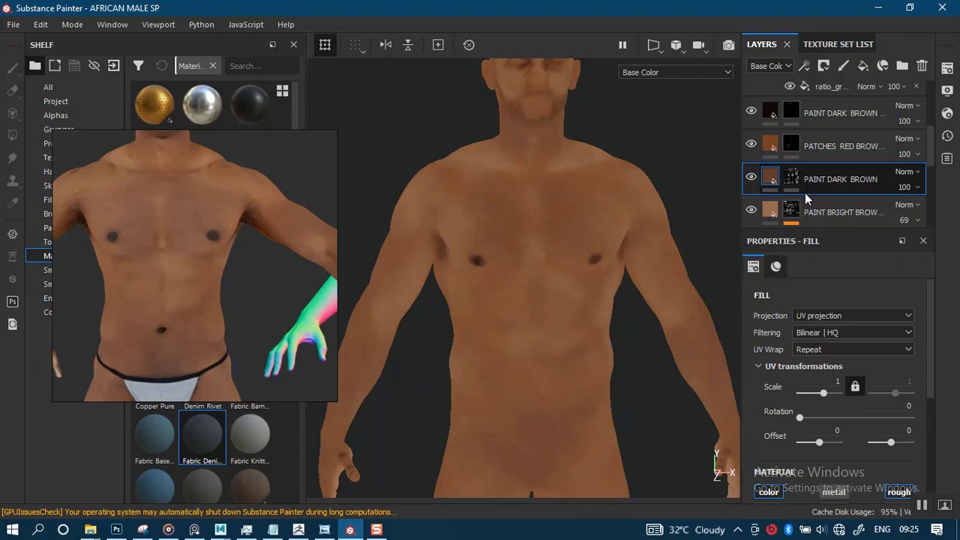
- Duplicate the PAINT DARK BROWN layer twice to strengthen the dark skin patches, saving the project after the first copy
key("ctrl+d")
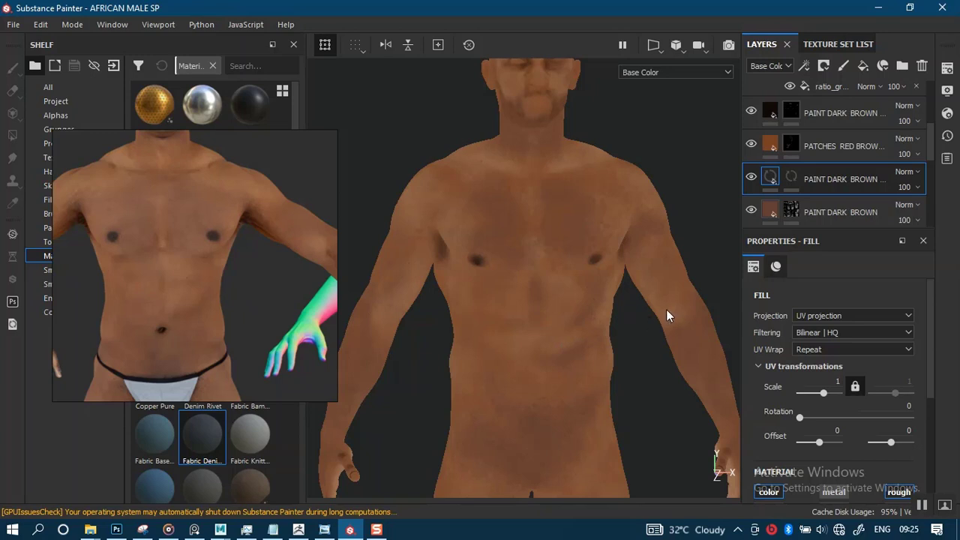
key("ctrl+s")
right_click_drag(555, 311, 565, 268, "alt")
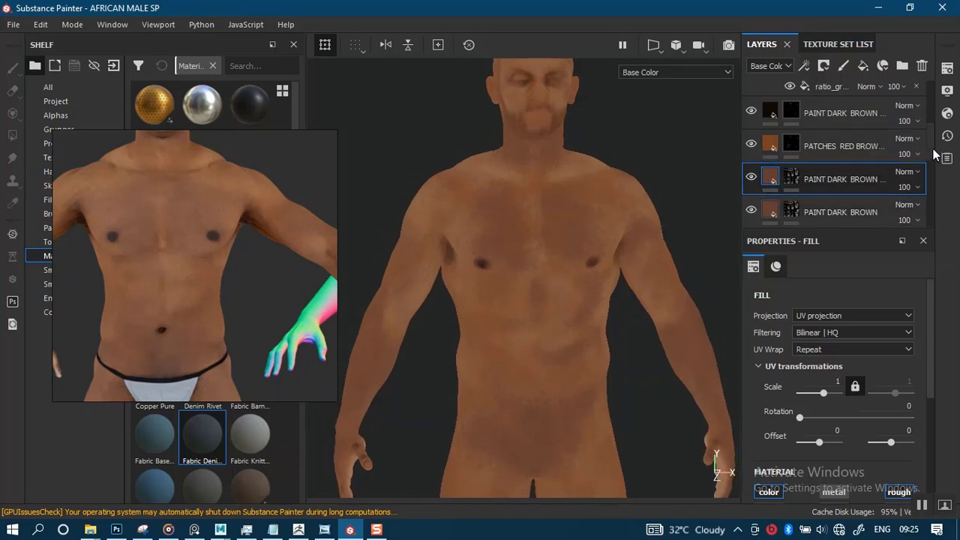
scroll(931, 157, "down", 2)
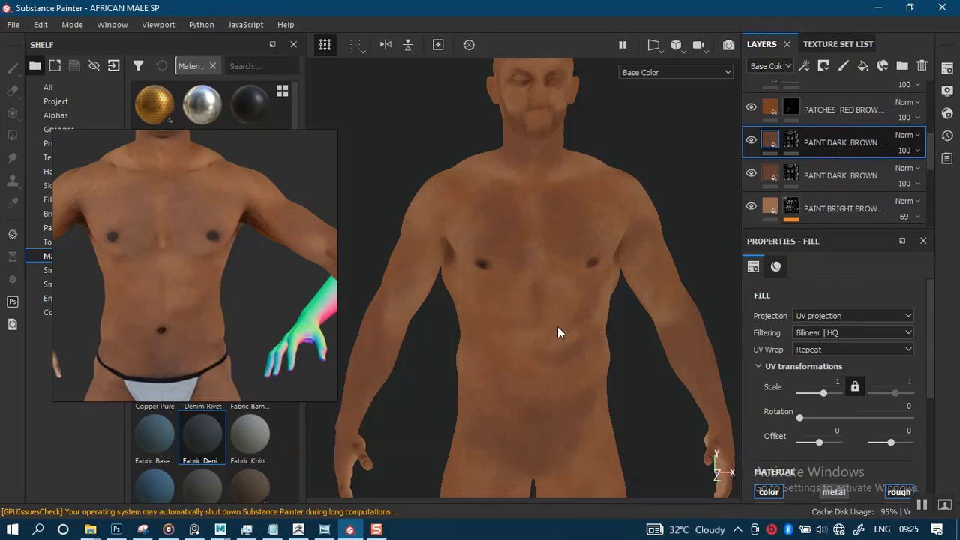
key("ctrl+d")
right_click_drag(564, 381, 570, 368, "alt")
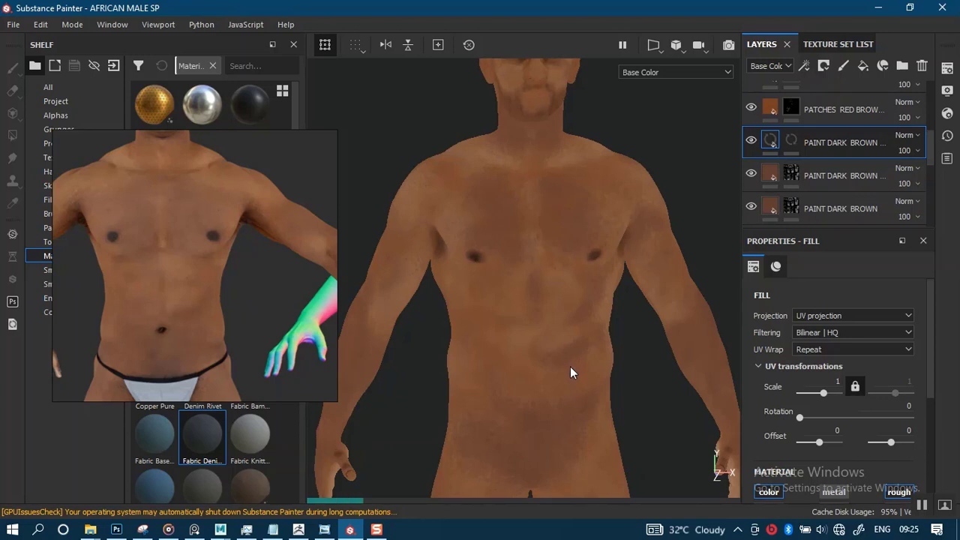
- Reposition the floating reference image to the torso and arm, and compare it with the model's torso
middle_click_drag(211, 309, 318, 306)
middle_click_drag(193, 325, 242, 326)
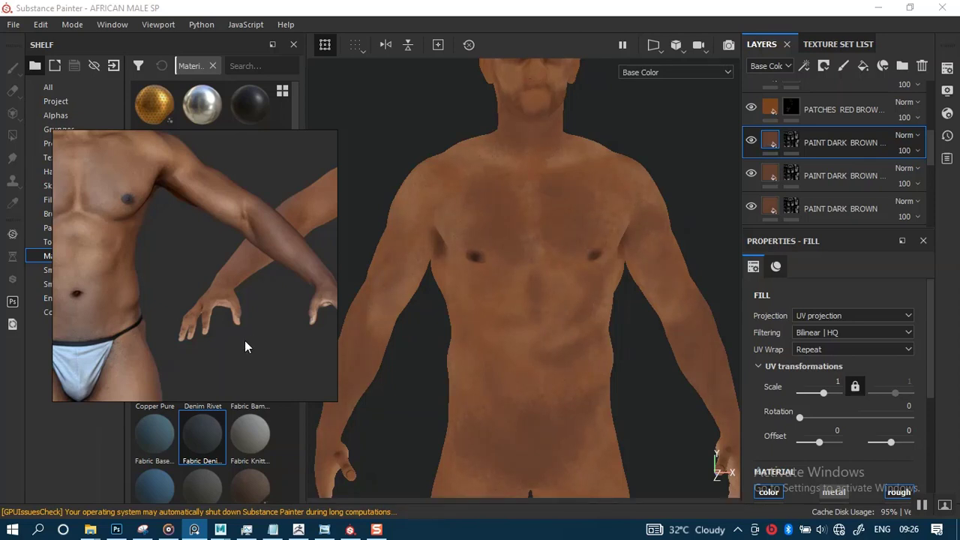
mouse_move(472, 338)
right_mouse_down("alt")
mouse_move(501, 365)
mouse_move(481, 243)
right_mouse_up("alt")
middle_click_drag(502, 385, 547, 331, "alt")
right_click_drag(548, 331, 534, 412, "alt")
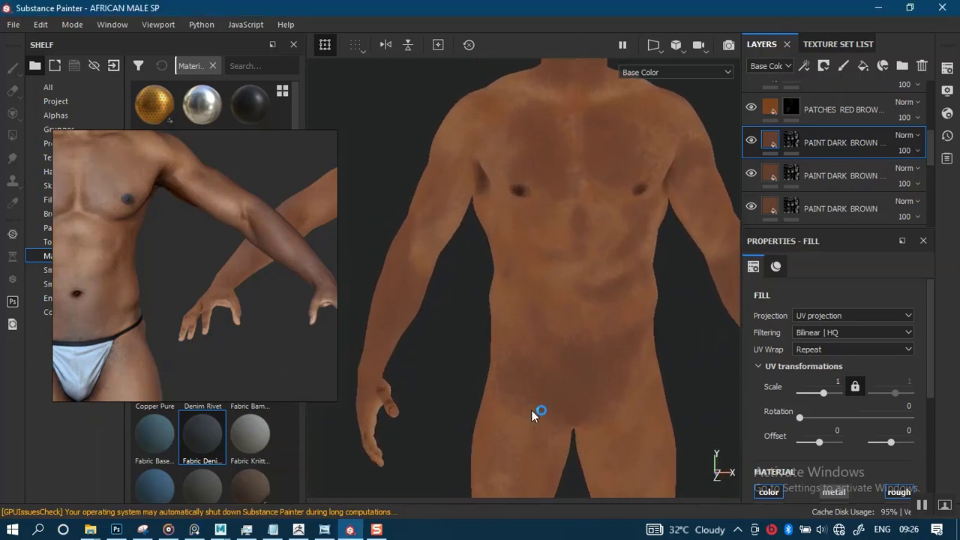
mouse_move(527, 386)
left_mouse_down("alt")
mouse_move(560, 384)
mouse_move(524, 378)
left_mouse_up("alt")
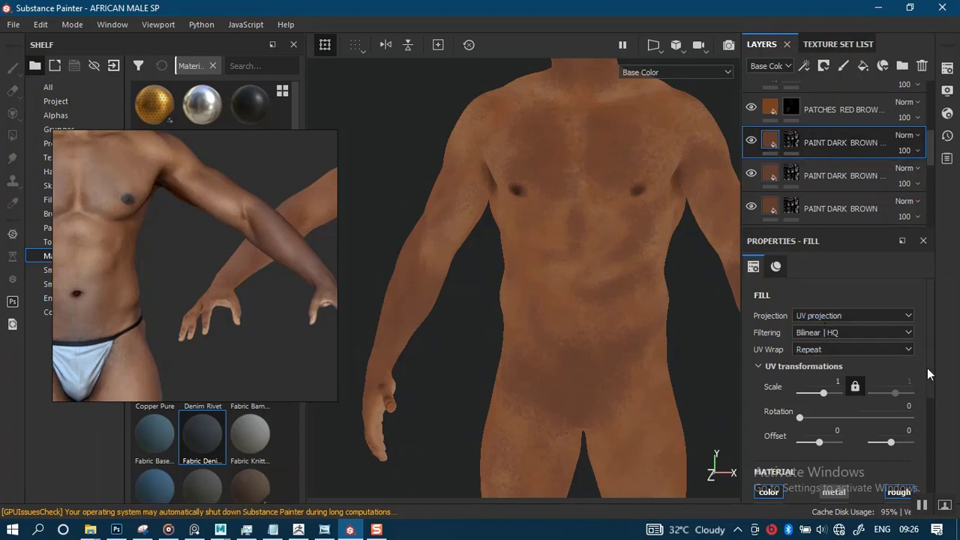
- Darken the base colour of the uppermost PAINT DARK BROWN copy to a V value of 0.027
scroll(927, 368, "down", 4)
left_click(860, 459)
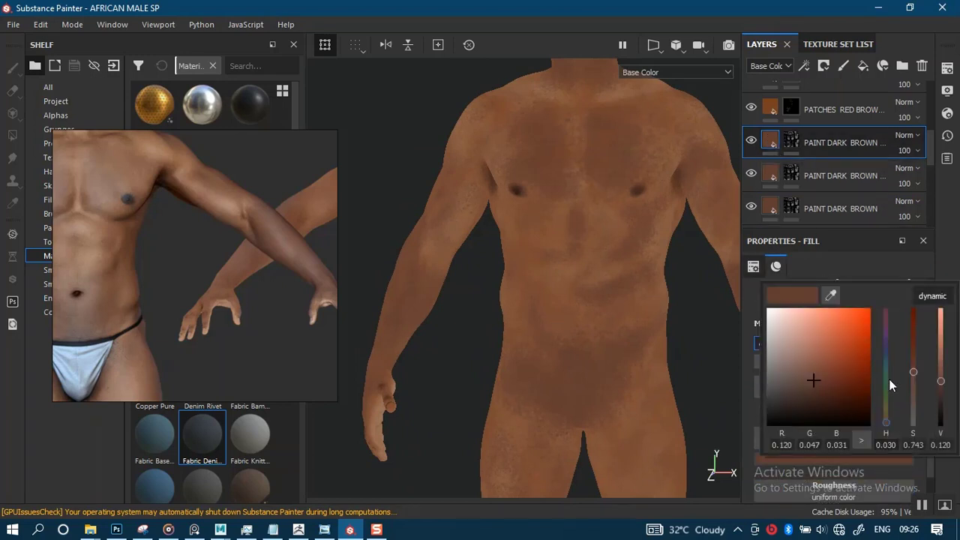
left_click_drag(943, 391, 938, 409)
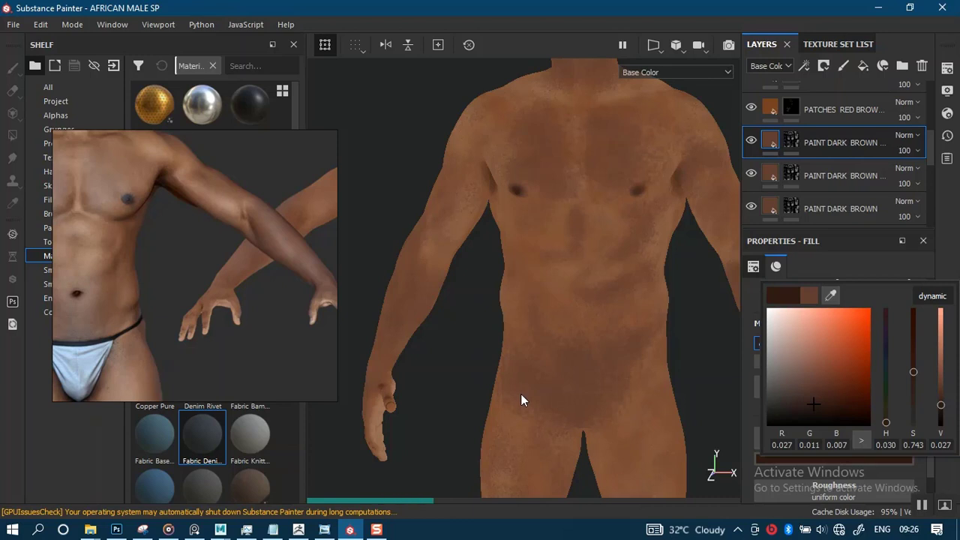
- Bring the legs into view in the reference image and examine the darkened patches on the model's chest and abdomen
left_click(219, 322)
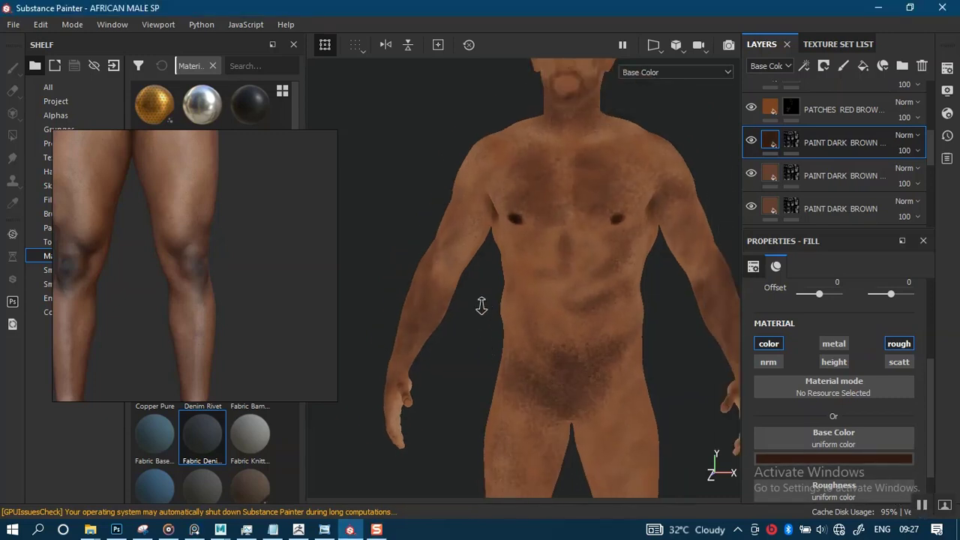
left_click_drag(481, 342, 518, 330, "alt")
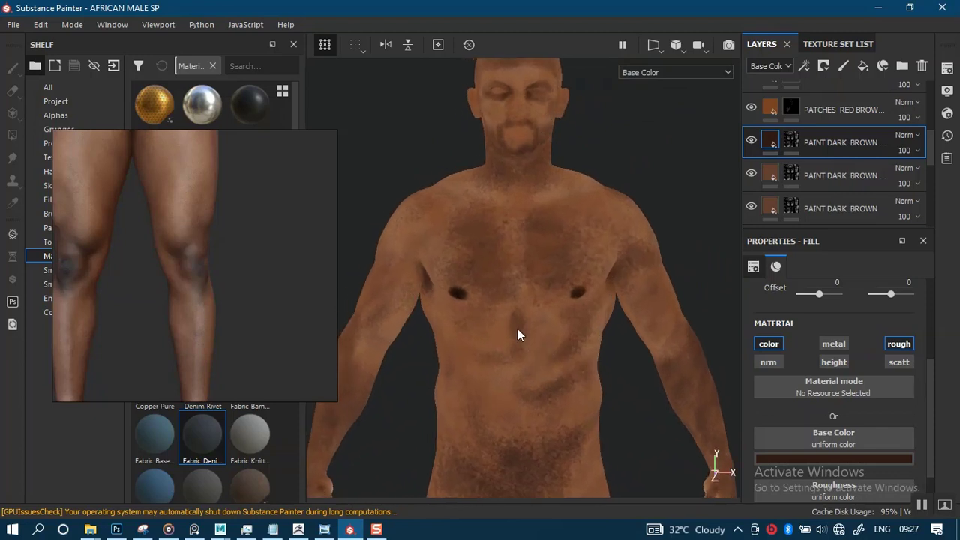
middle_click_drag(518, 330, 526, 298, "alt")
right_click_drag(526, 298, 557, 390, "alt")
left_click_drag(557, 390, 554, 341, "alt")
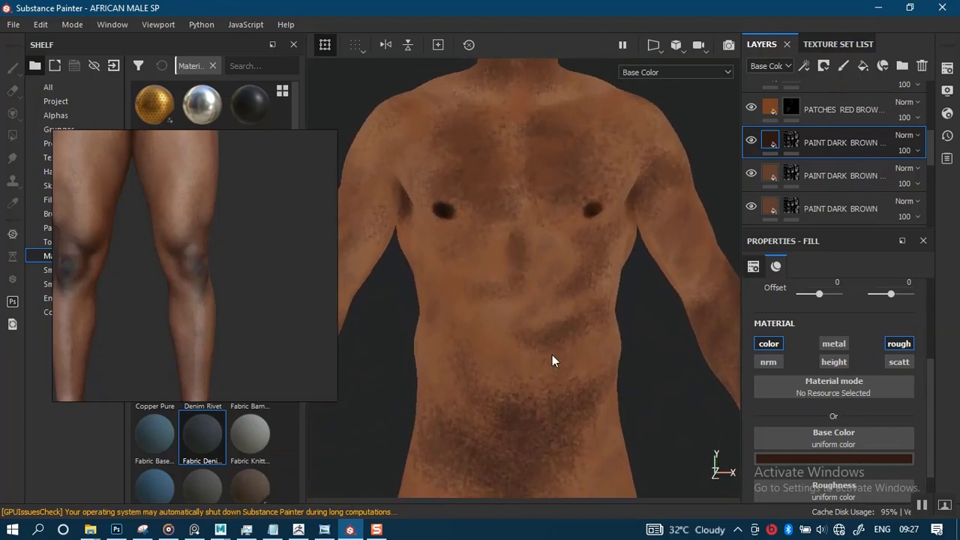
- Switch the viewport from the Base Color channel to the Material display and examine the torso's shading
scroll(523, 294, "down", 2)
key("m")
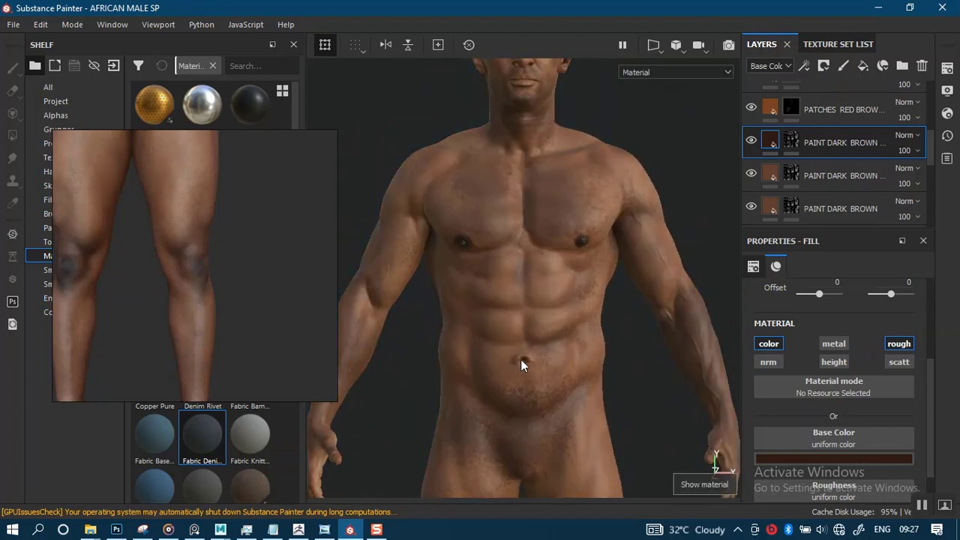
left_click_drag(522, 363, 551, 335, "alt")
middle_click_drag(550, 335, 561, 372, "alt")
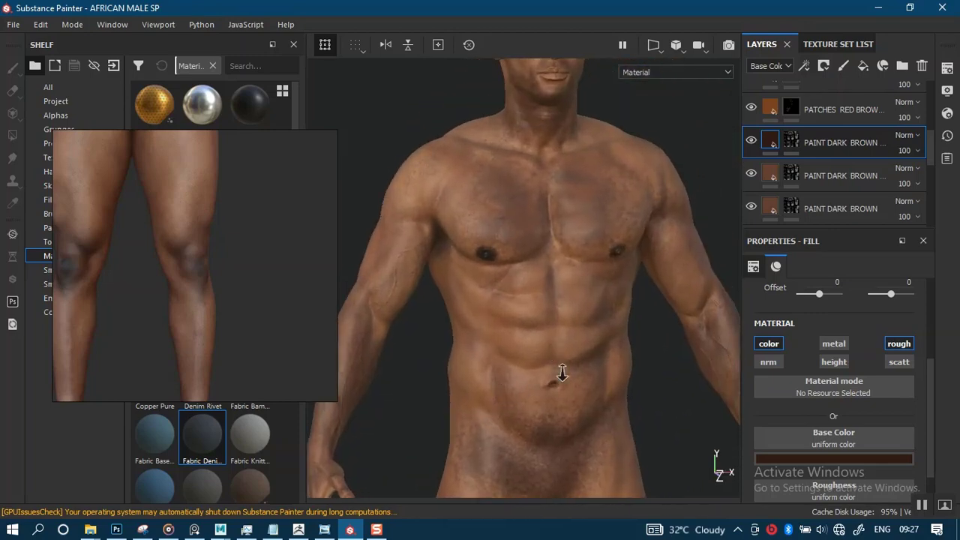
- Lower the opacity of the uppermost PAINT DARK BROWN copy to 42
right_click_drag(562, 372, 601, 315, "alt")
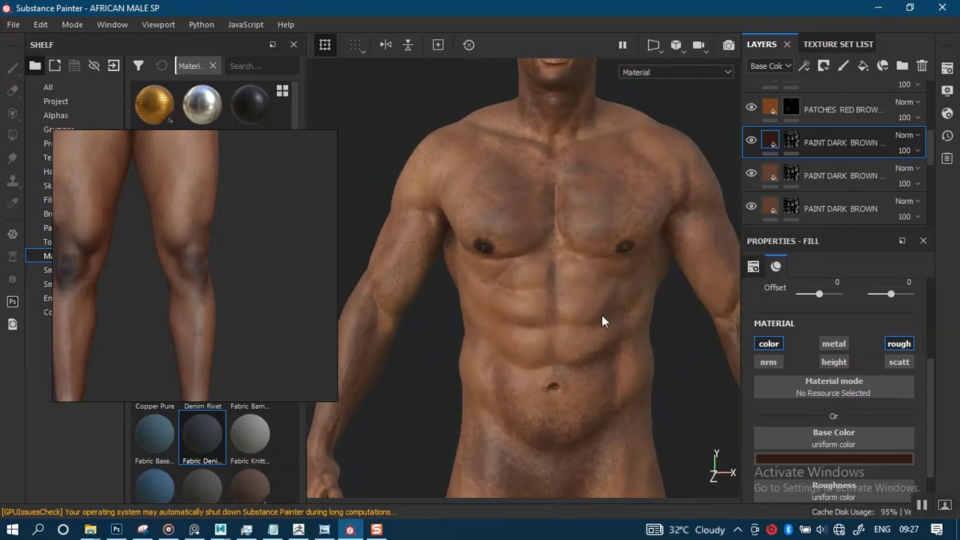
left_click(917, 151)
left_click_drag(928, 180, 918, 180)
- Examine the softened dark patches on the model's upper body, head and face from several angles and distances
right_click_drag(553, 274, 551, 234, "alt")
middle_click_drag(551, 234, 547, 321, "alt")
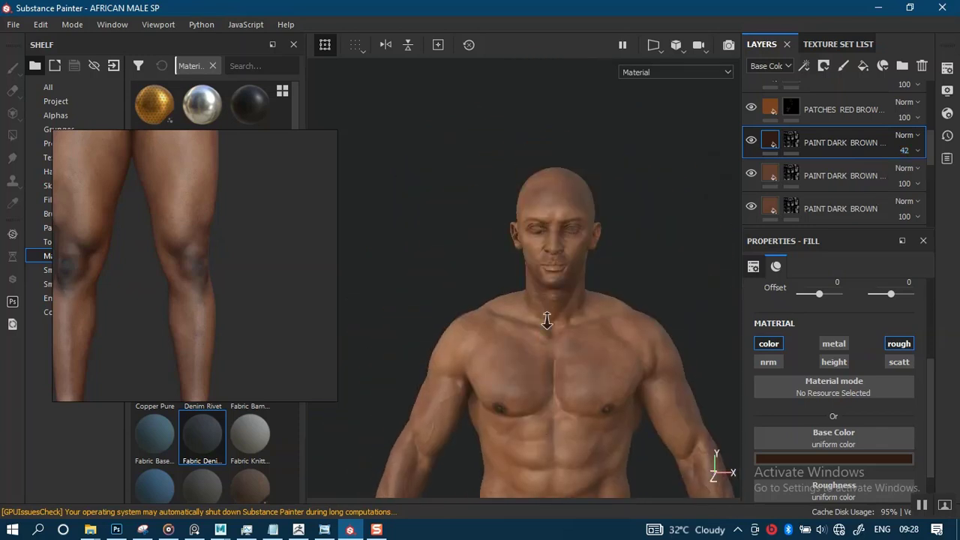
right_click_drag(547, 321, 617, 463, "alt")
left_click_drag(553, 342, 542, 278, "alt")
middle_click_drag(542, 278, 551, 403, "alt")
left_click_drag(550, 403, 585, 320, "alt")
right_click_drag(585, 319, 546, 343, "alt")
mouse_move(546, 343)
left_mouse_down("alt")
mouse_move(605, 370)
mouse_move(626, 358)
mouse_move(562, 353)
left_mouse_up("alt")
right_click_drag(562, 353, 570, 302, "alt")
middle_click_drag(570, 303, 442, 298, "alt")
middle_click_drag(539, 268, 555, 366, "alt")
right_click_drag(562, 289, 562, 364, "alt")
middle_click_drag(560, 349, 568, 408, "alt")
left_click_drag(568, 408, 587, 483, "alt")
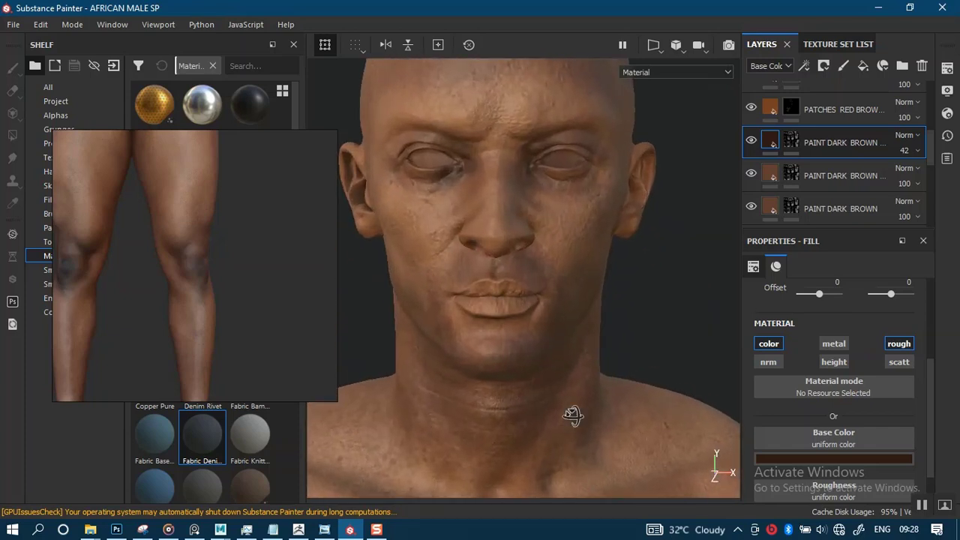
left_click_drag(572, 415, 544, 375, "alt")
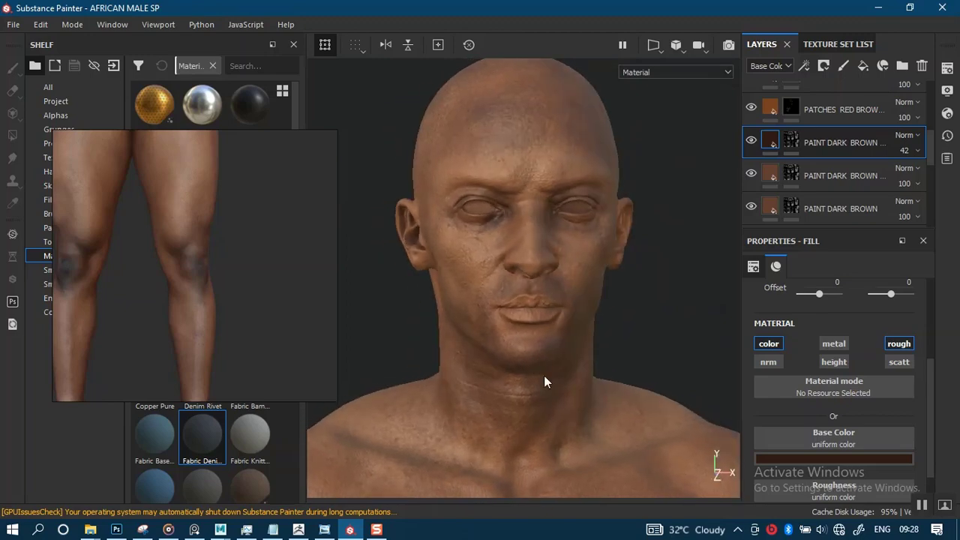
- Examine the skin shading on the model's chest, abdomen and arms at the reduced patch opacity
right_click_drag(543, 375, 539, 324, "alt")
middle_click_drag(545, 363, 559, 262, "alt")
middle_click_drag(575, 341, 585, 296, "alt")
right_click_drag(559, 388, 536, 364, "alt")
left_click_drag(536, 364, 549, 369, "alt")
middle_click_drag(546, 381, 575, 324, "alt")
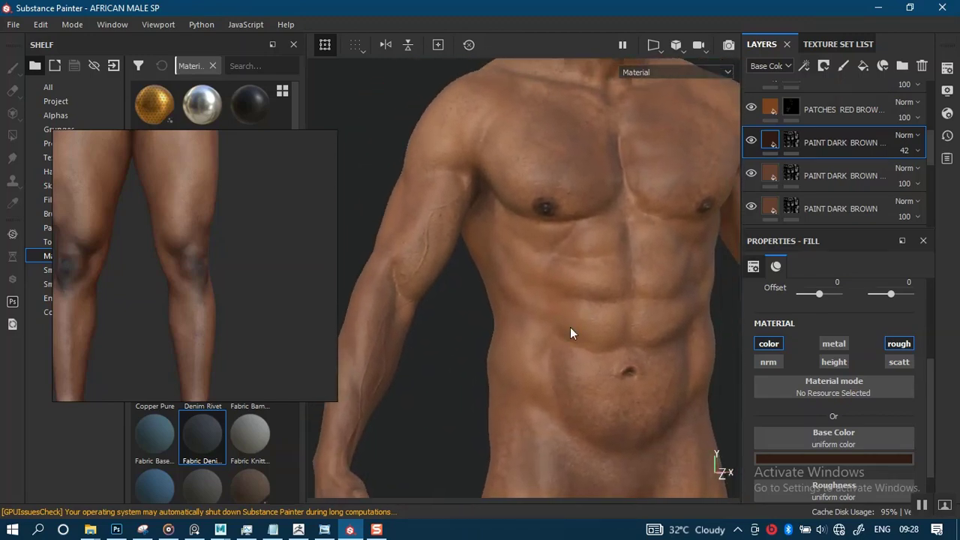
mouse_move(542, 376)
left_mouse_down("alt")
mouse_move(570, 365)
mouse_move(547, 385)
mouse_move(543, 411)
mouse_move(539, 383)
left_mouse_up("alt")
middle_click_drag(548, 337, 532, 468, "alt")
middle_click_drag(558, 393, 584, 288, "alt")
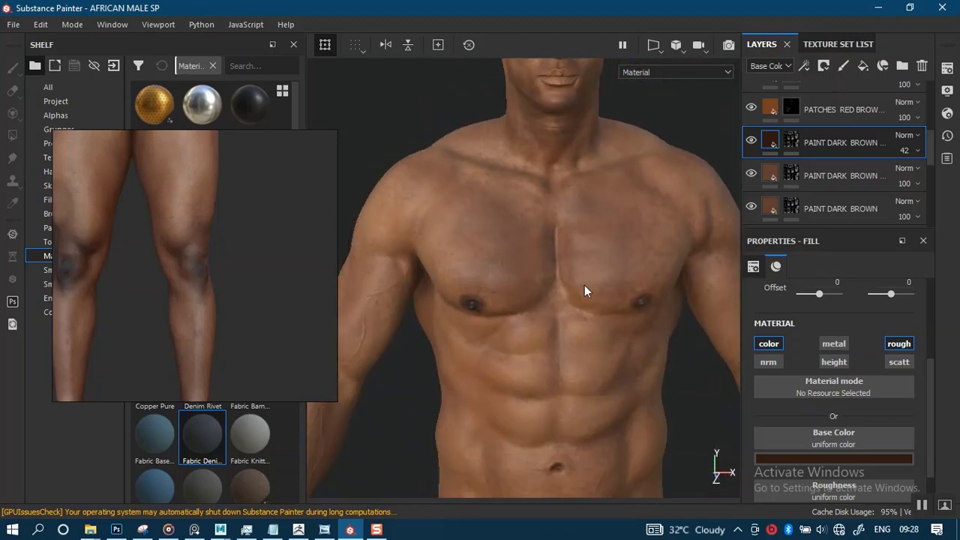
middle_click_drag(551, 373, 618, 267, "alt")
right_click_drag(540, 366, 562, 260, "alt")
left_click_drag(507, 367, 622, 379, "alt")
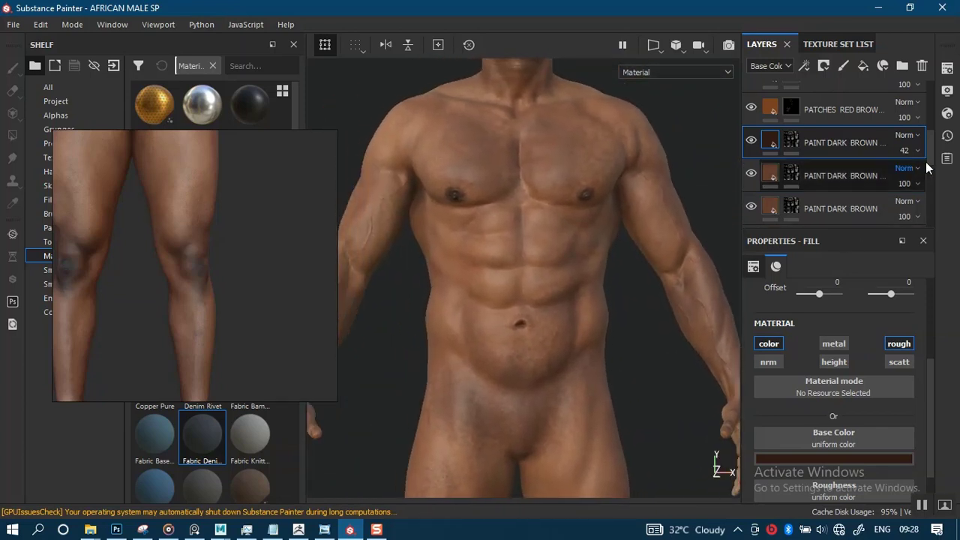
- Try the Studio 02 environment map and rotate the lighting around the model's torso
left_click(947, 91)
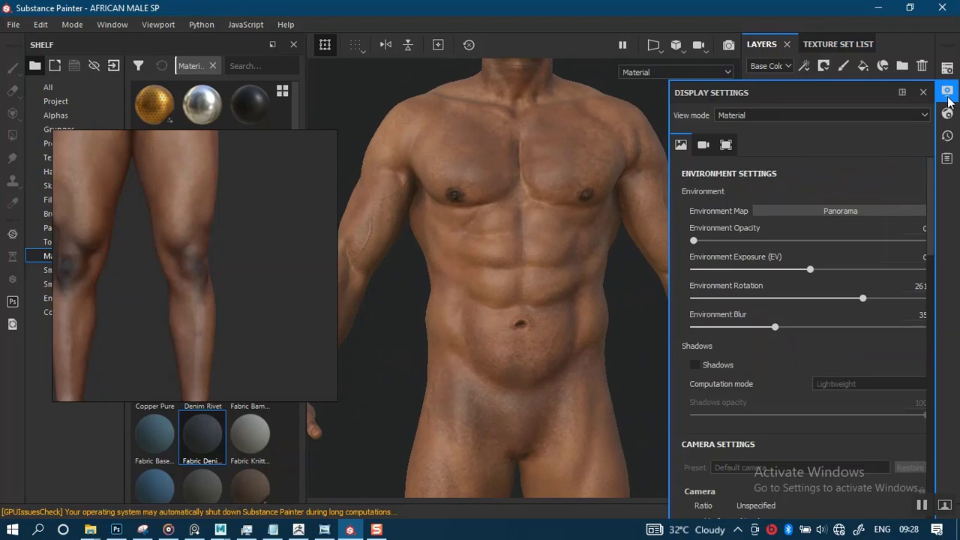
left_click(879, 213)
left_click_drag(954, 329, 951, 378)
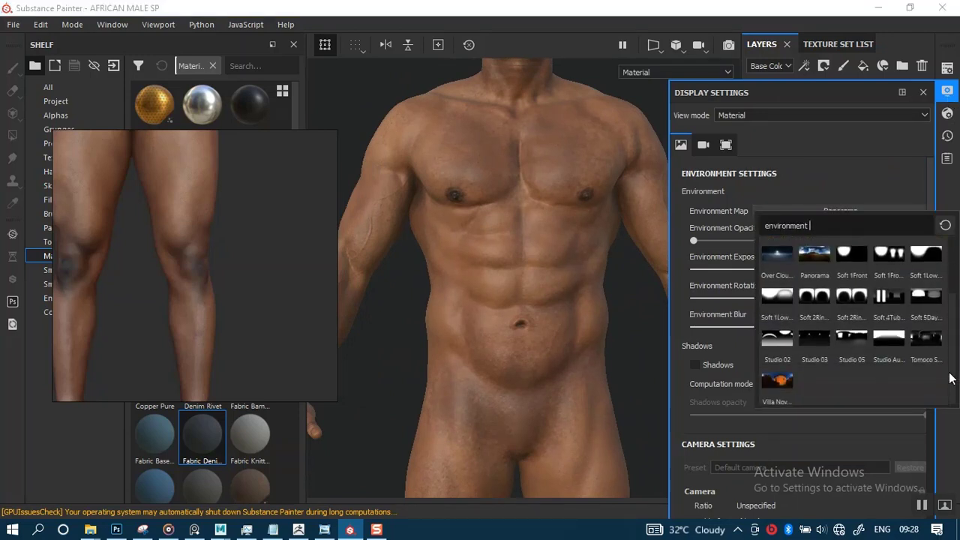
left_click(776, 344)
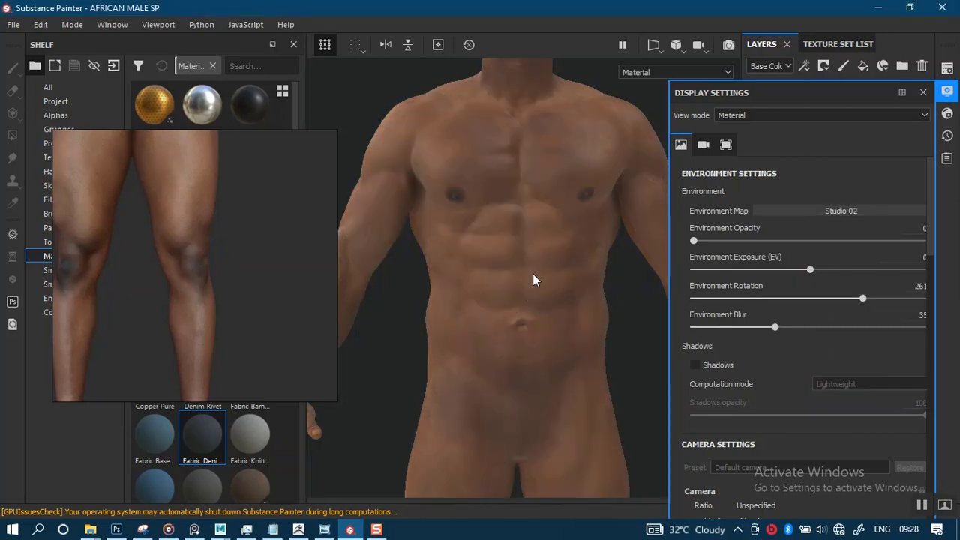
right_click_drag(531, 278, 414, 320, "shift")
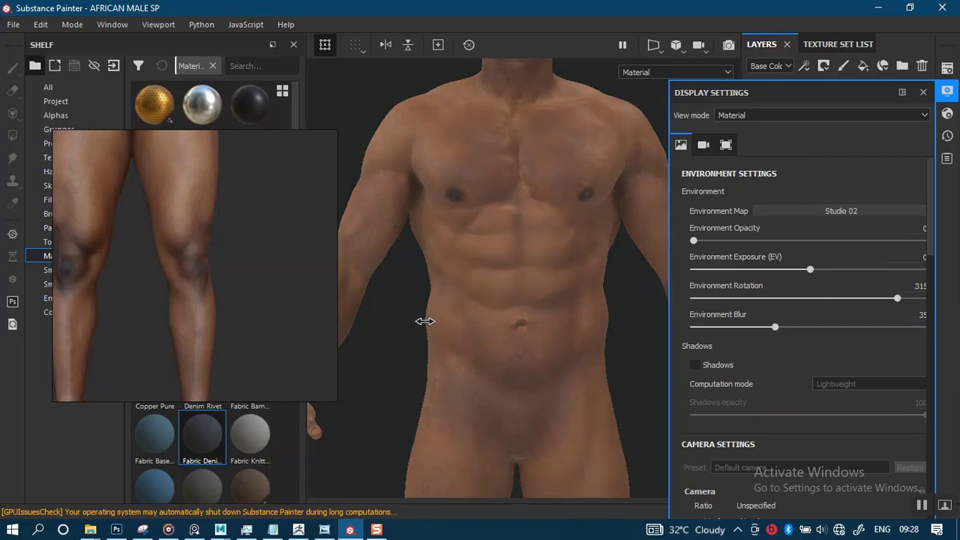
- Set the environment map to Soft 1Front 2Backs
left_click(792, 213)
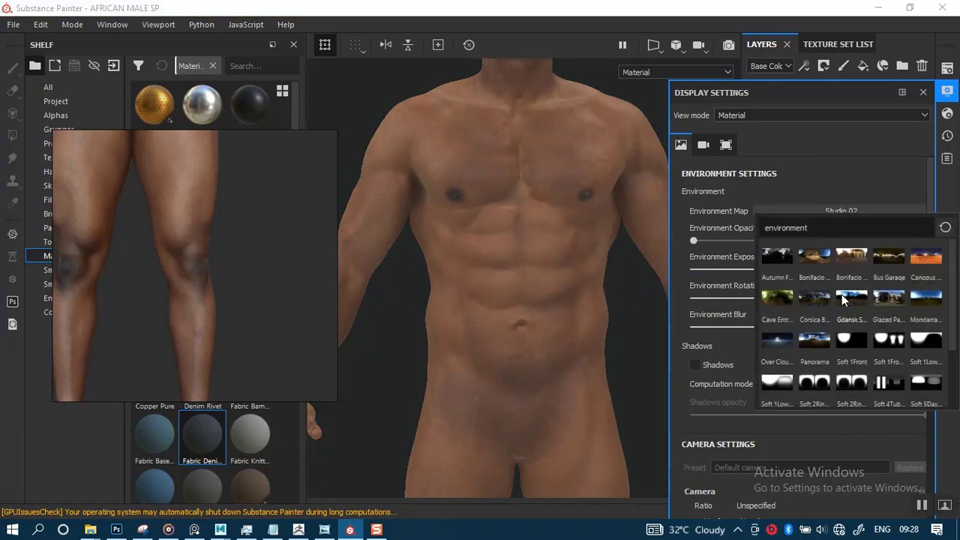
left_click(893, 342)
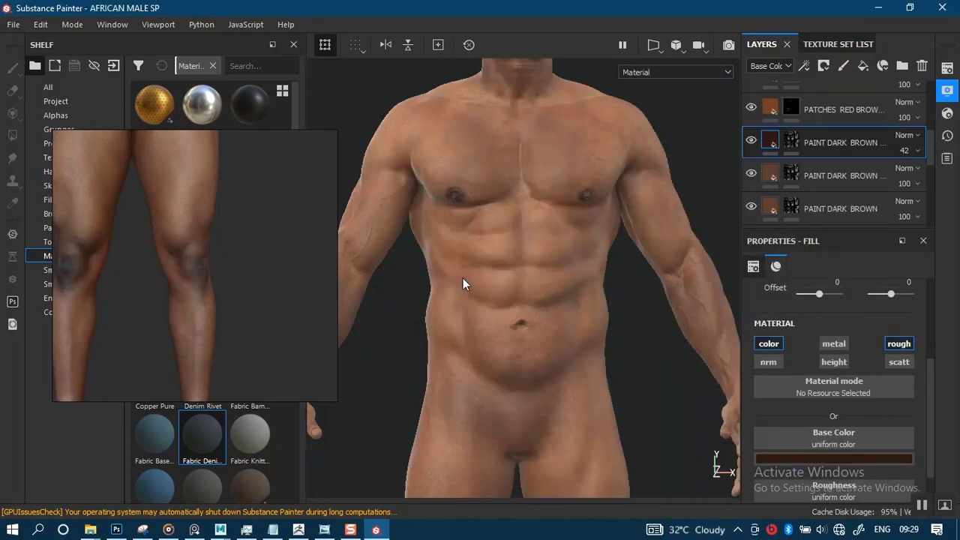
scroll(525, 262, "down", 3)
- Bring the torso into view in the reference image and compare it with the model's torso, then close the display settings
left_click_drag(520, 262, 460, 268, "alt")
scroll(538, 242, "up", 3)
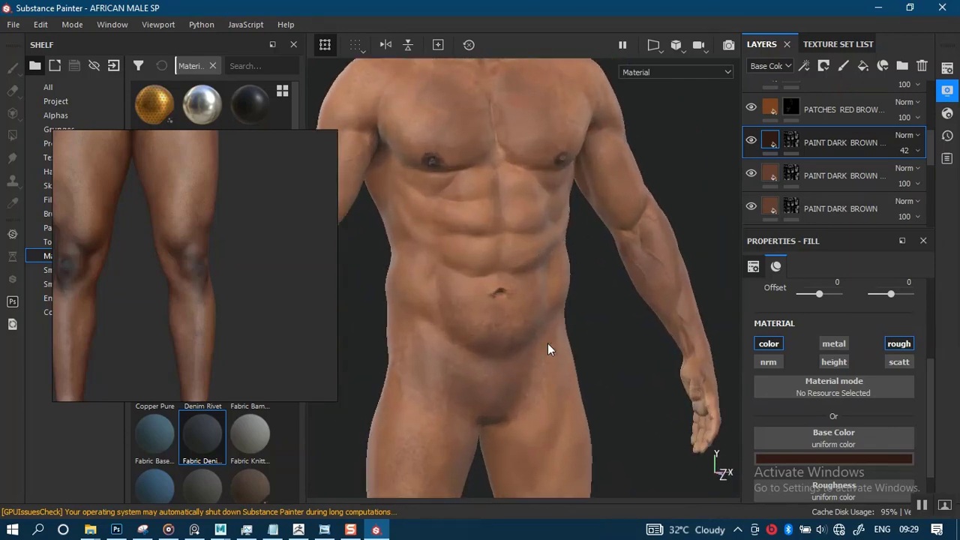
left_click_drag(525, 291, 575, 272, "alt")
left_click_drag(521, 298, 487, 273, "alt")
middle_click_drag(487, 273, 443, 307, "alt")
middle_click_drag(217, 269, 224, 344)
middle_click_drag(230, 208, 226, 365)
middle_click_drag(261, 200, 261, 302)
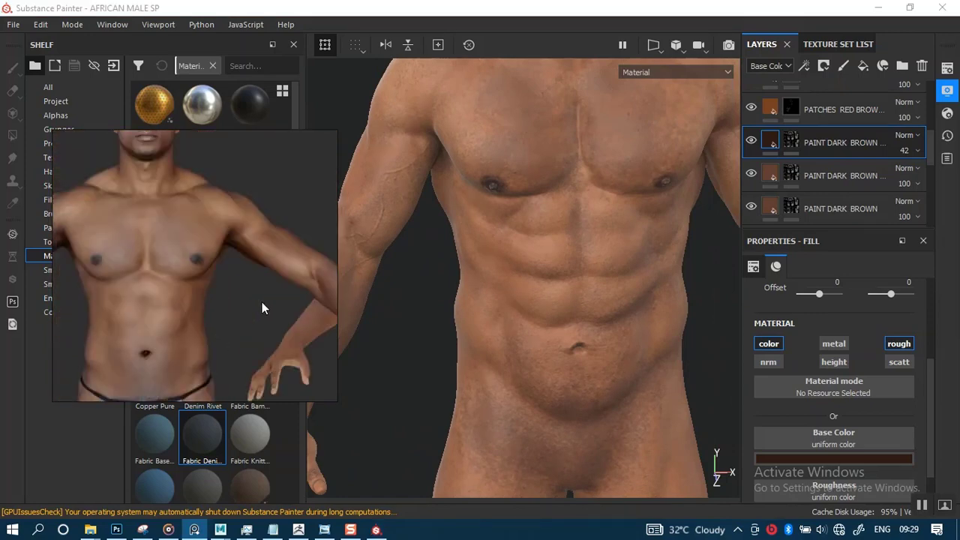
right_click_drag(545, 276, 531, 196, "alt")
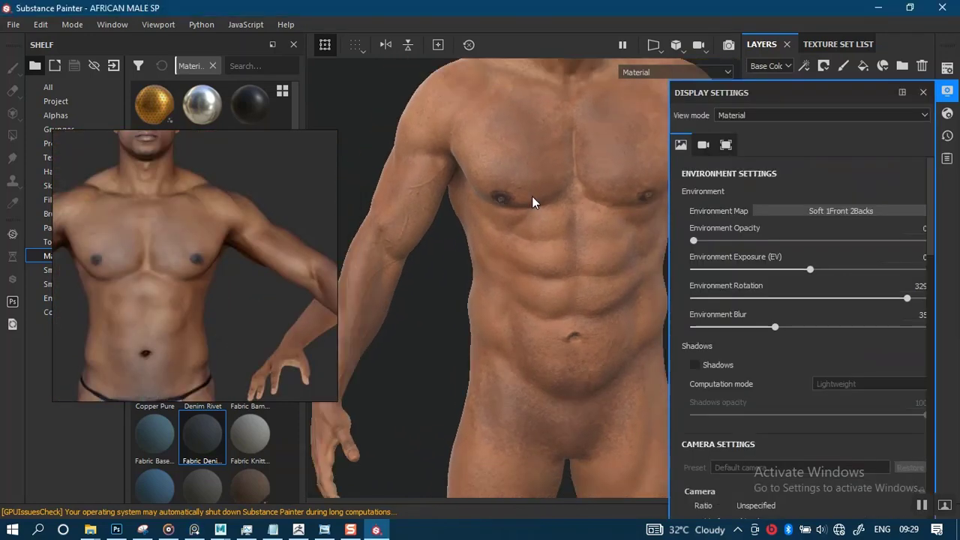
left_click(923, 93)
- Inspect the model's head and face up close under the Soft 1Front 2Backs lighting
left_click_drag(583, 290, 428, 232, "alt")
middle_click_drag(428, 231, 542, 387, "alt")
right_click_drag(541, 387, 529, 498, "alt")
middle_click_drag(511, 259, 510, 294, "alt")
right_click_drag(511, 295, 511, 346, "alt")
left_click_drag(511, 347, 476, 358, "alt")
right_click_drag(511, 363, 511, 354, "alt")
left_click_drag(511, 355, 573, 324, "alt")
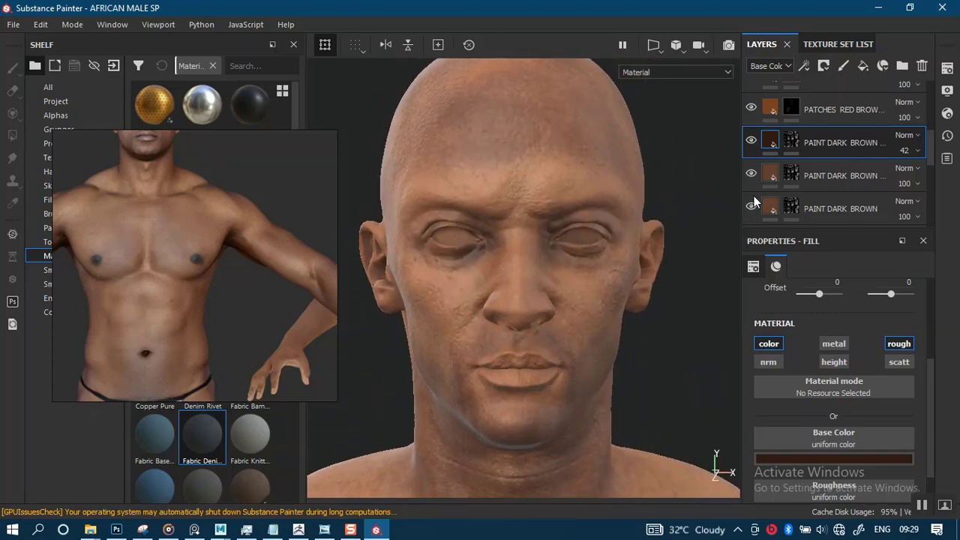
- Toggle the visibility of the uppermost PAINT DARK BROWN copy to compare the face with and without it, leaving it visible
left_click(751, 141)
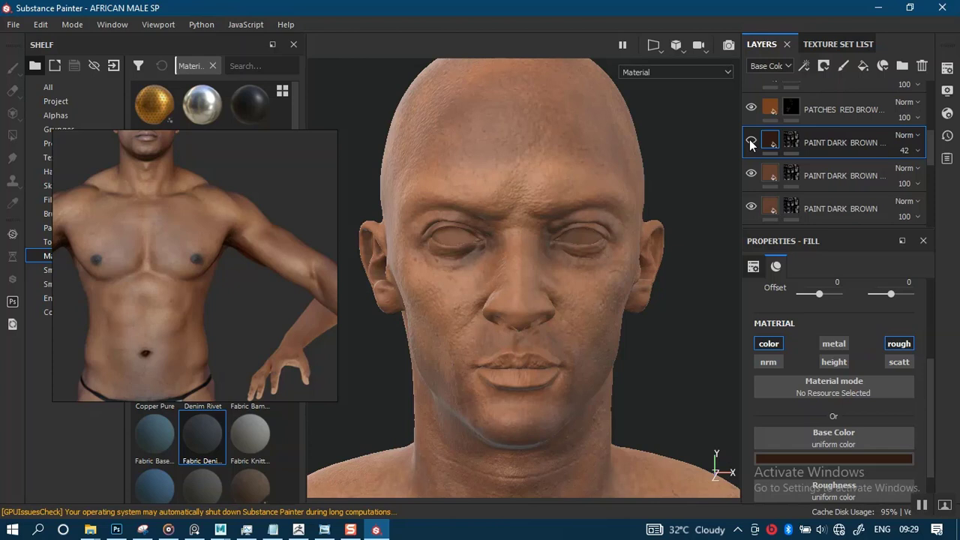
left_click(751, 143)
left_click(752, 145)
left_click(753, 145)
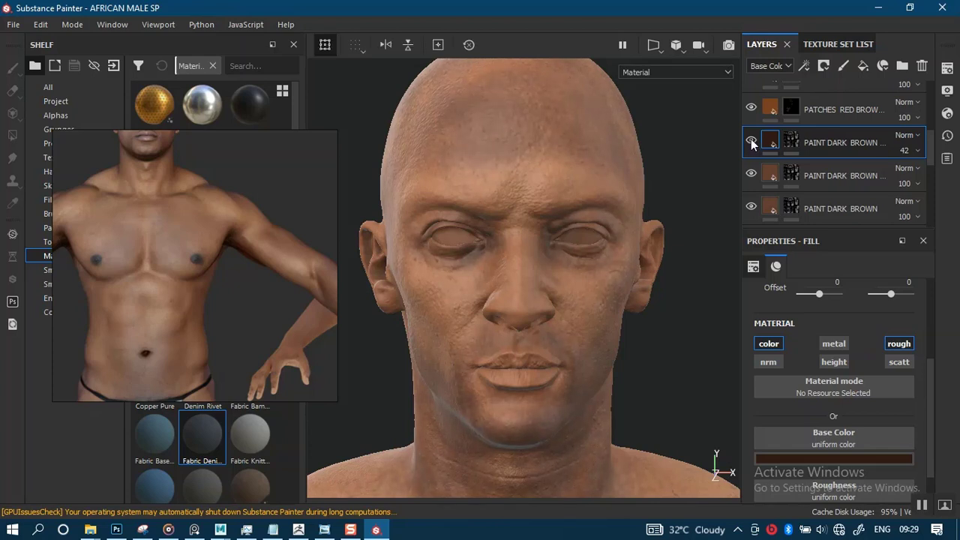
left_click(750, 144)
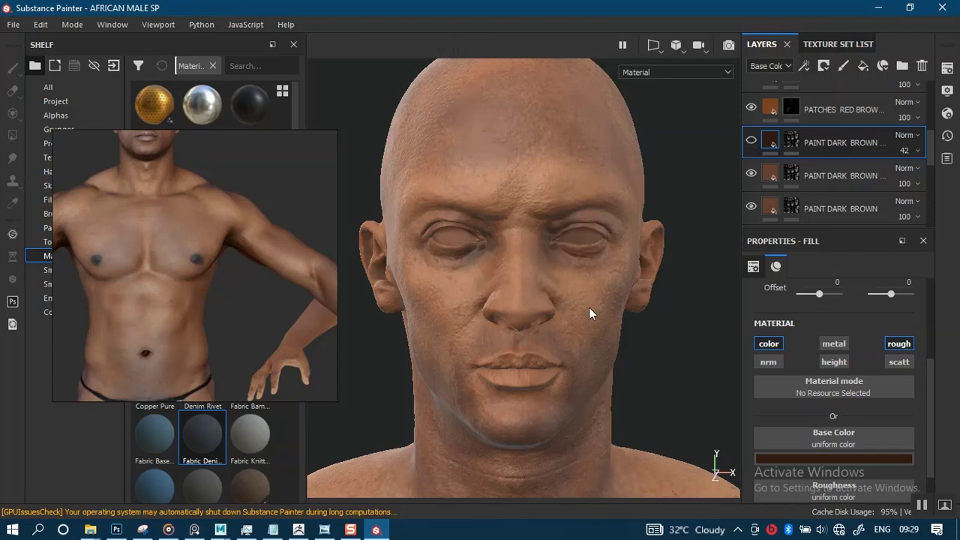
left_click(750, 144)
- Select the mask of the uppermost PAINT DARK BROWN copy for painting and choose the Dirt 1 brush, moving the reference image aside
left_click(789, 144)
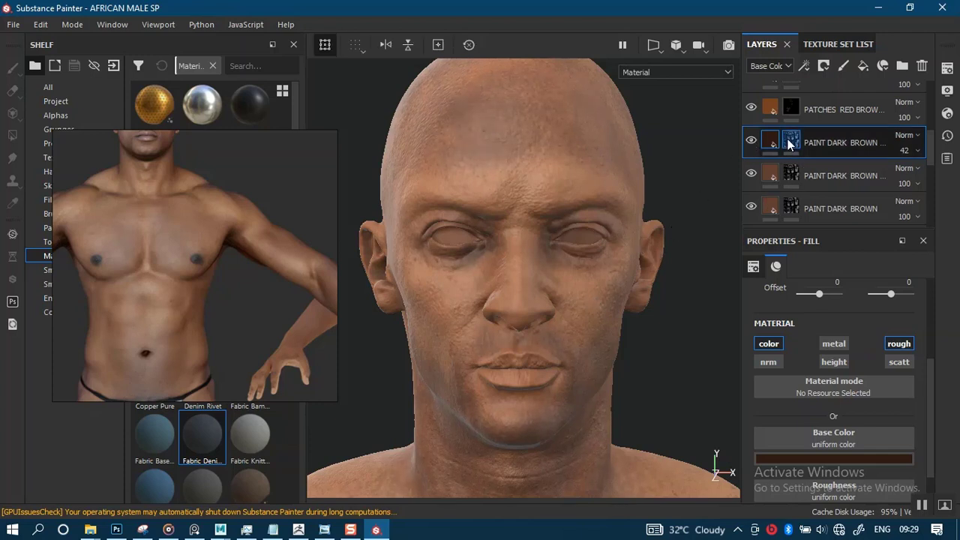
key("1")
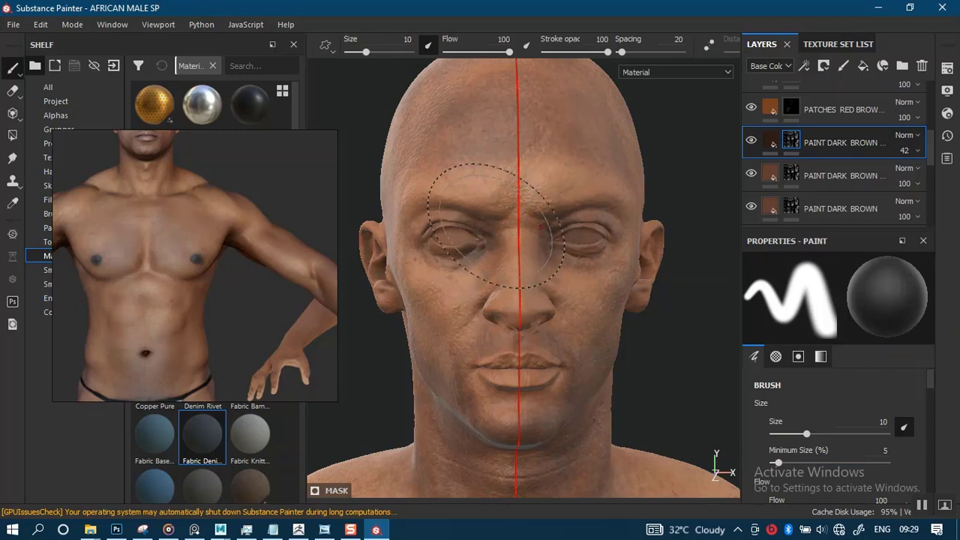
left_click_drag(258, 286, 860, 207)
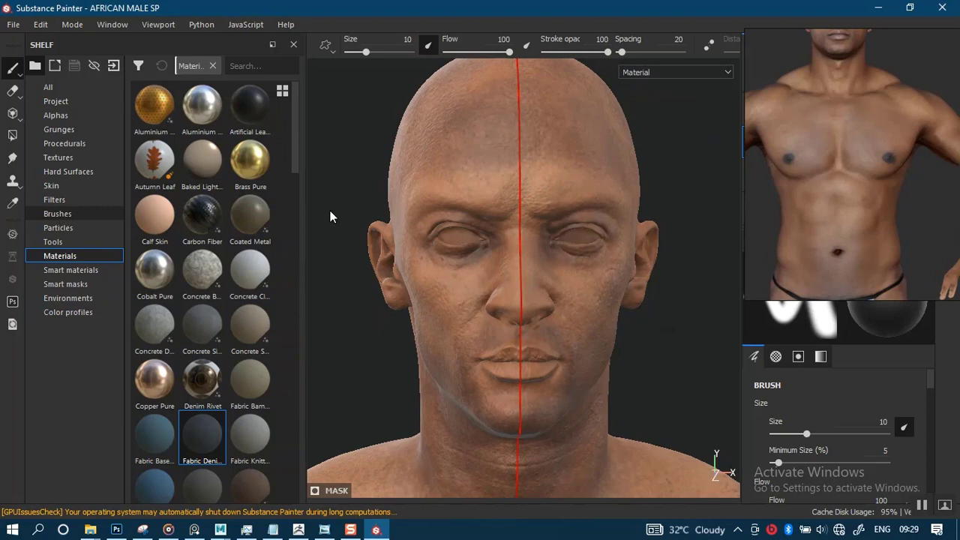
left_click(58, 214)
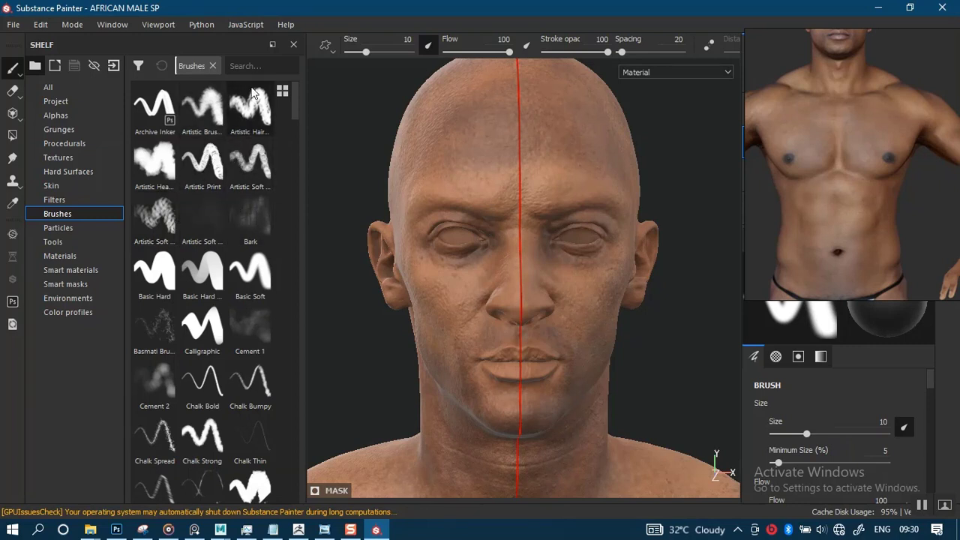
type("DIRT")
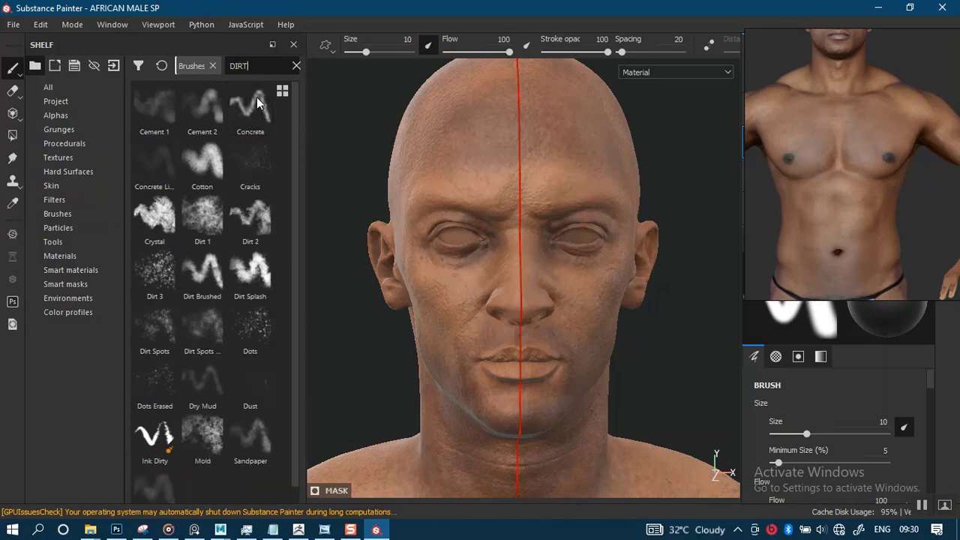
left_click(203, 218)
- Reduce the Dirt 1 brush size to 10.7 and work over the forehead on the layer's mask
middle_click_drag(516, 226, 529, 254, "alt")
scroll(516, 218, "up", 2)
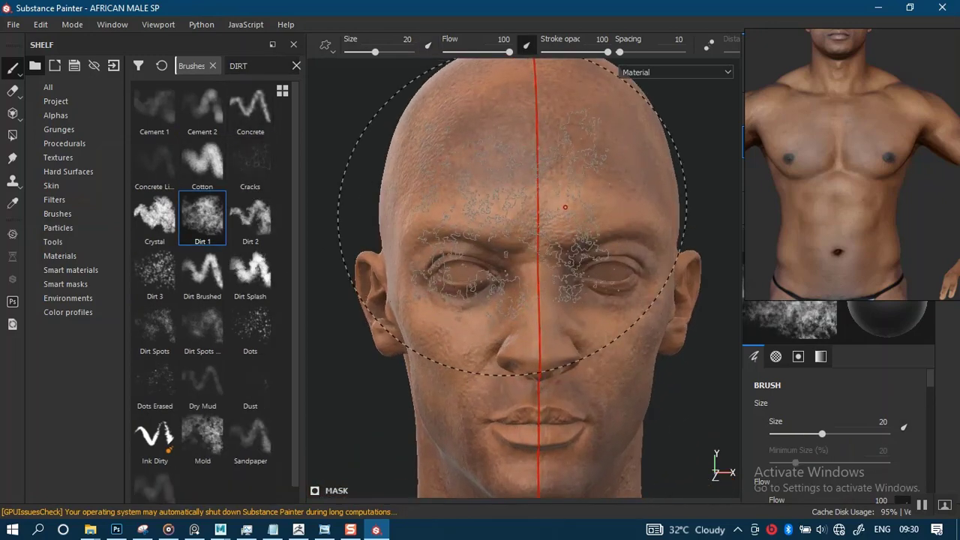
key("[")
key("[")
key("[")
key("[")
key("[")
key("[")
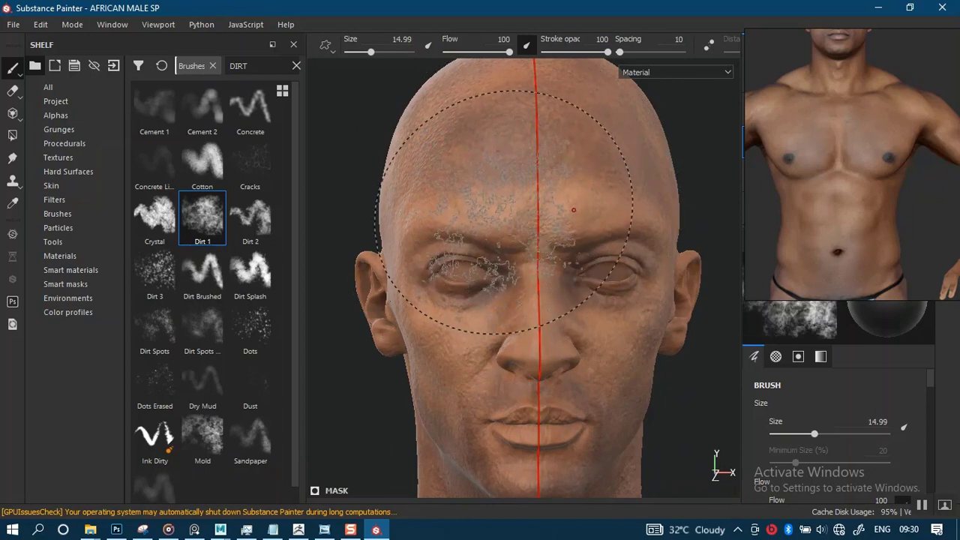
mouse_move(516, 262)
left_mouse_down("alt")
mouse_move(515, 199)
mouse_move(507, 208)
mouse_move(520, 217)
left_mouse_up("alt")
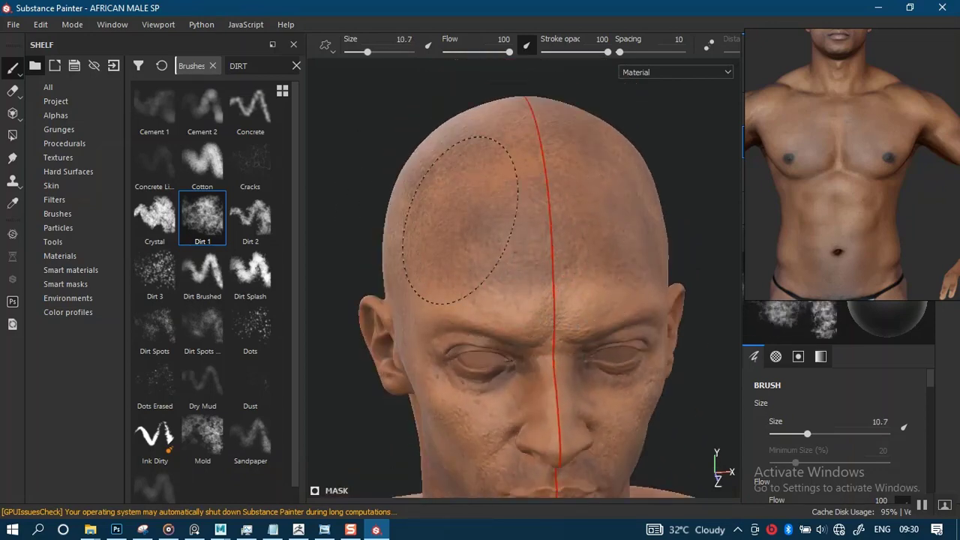
mouse_move(498, 330)
left_mouse_down("alt")
mouse_move(489, 240)
mouse_move(513, 157)
left_mouse_up("alt")
- Set the brush's stroke opacity to 63 and flow to 70, work over the face on the mask, and uncover the layer stack
left_click(587, 52)
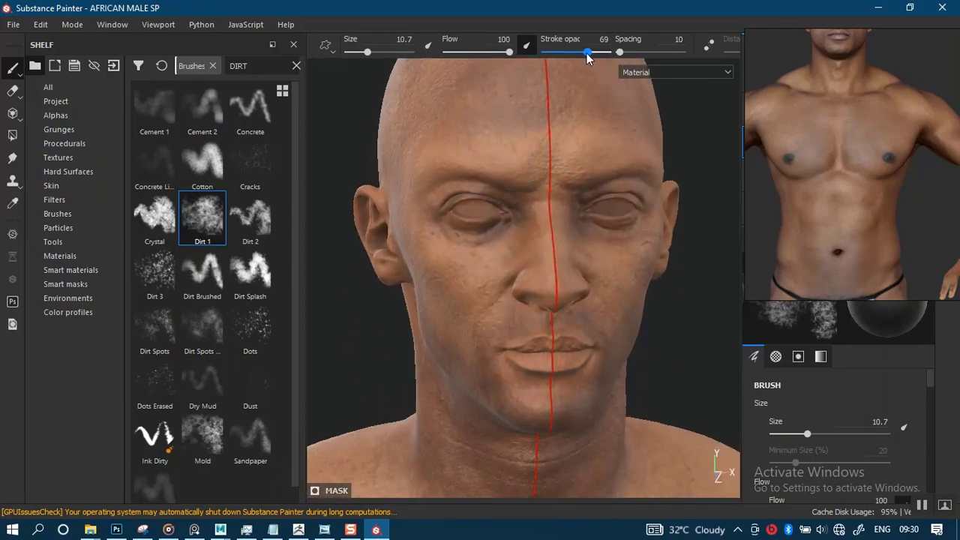
left_click_drag(510, 53, 491, 53)
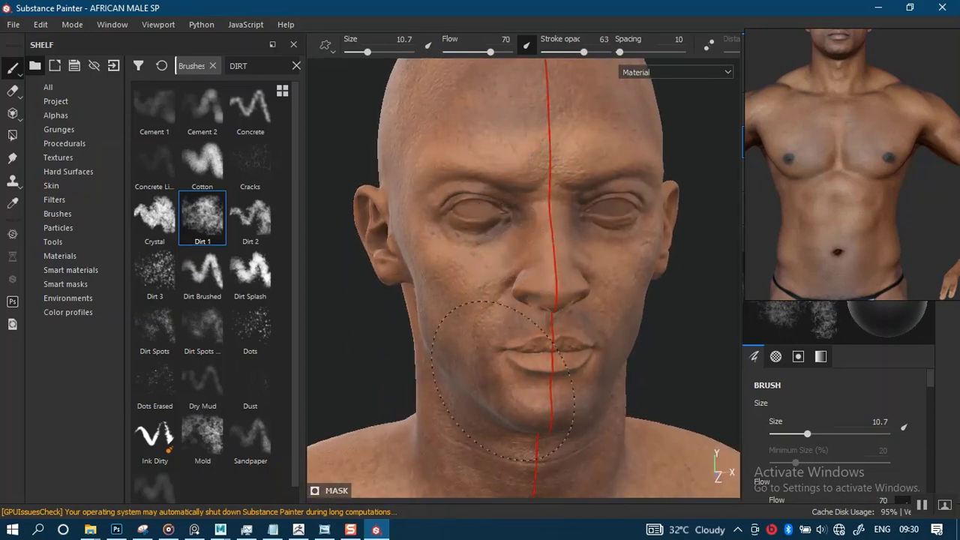
mouse_move(525, 411)
left_mouse_down("alt")
mouse_move(487, 317)
mouse_move(414, 294)
left_mouse_up("alt")
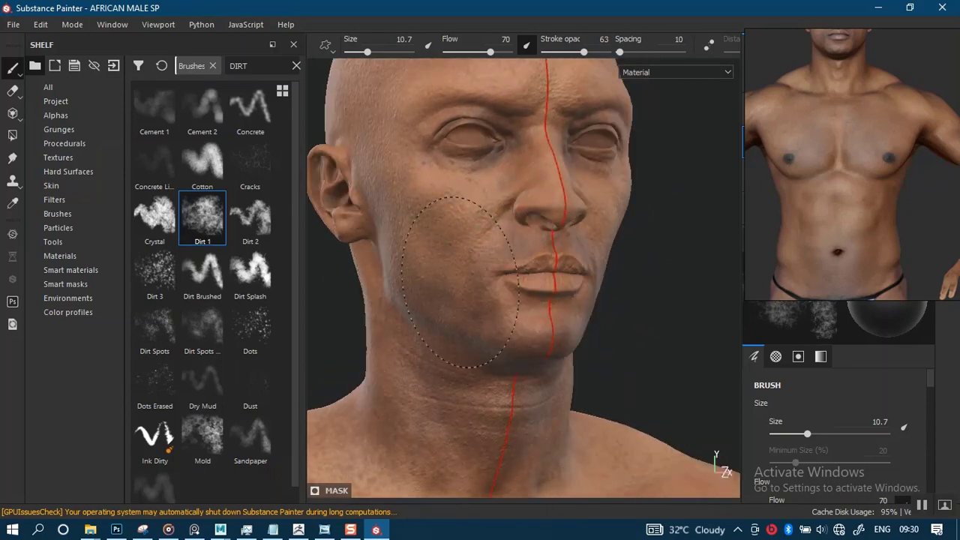
mouse_move(460, 282)
left_mouse_down("alt")
mouse_move(508, 253)
mouse_move(536, 315)
left_mouse_up("alt")
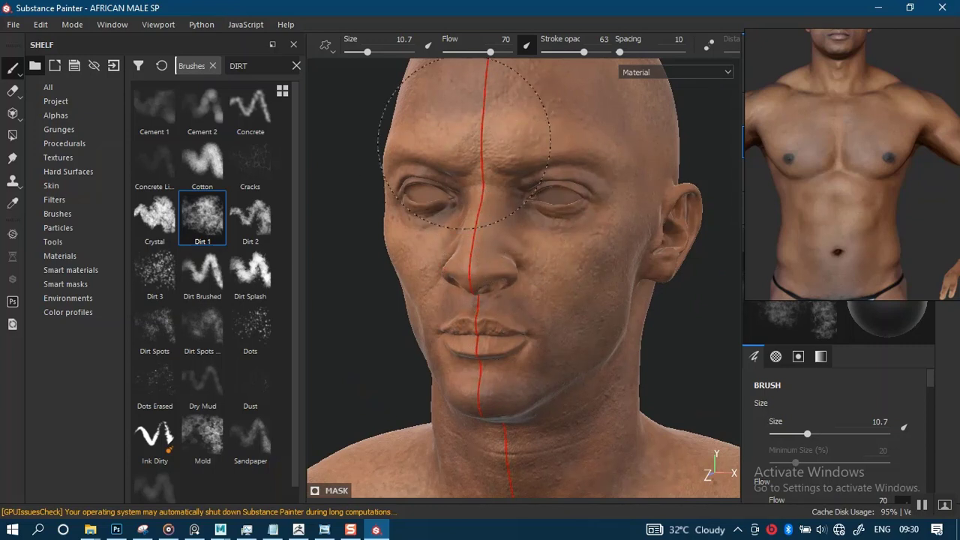
right_click_drag(517, 342, 546, 92, "alt")
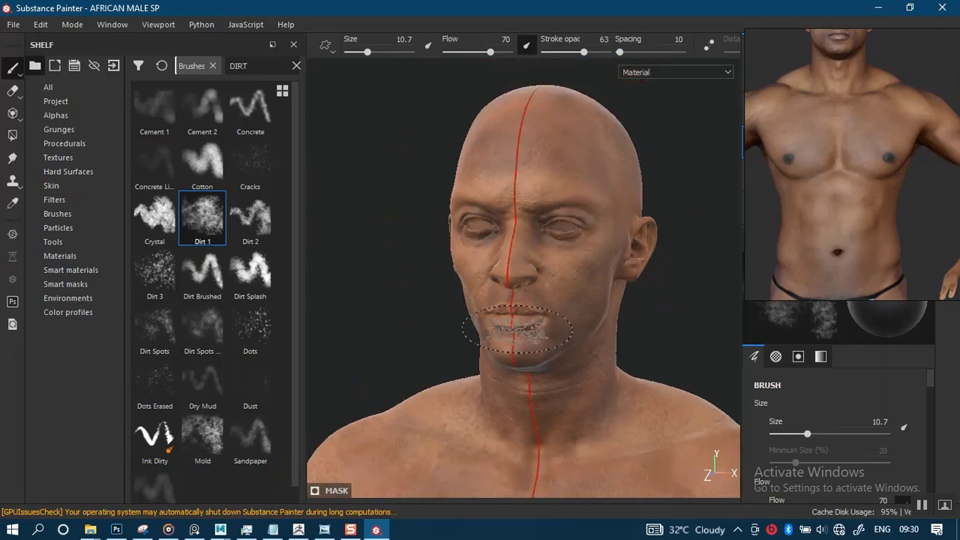
left_click_drag(386, 214, 456, 266, "alt")
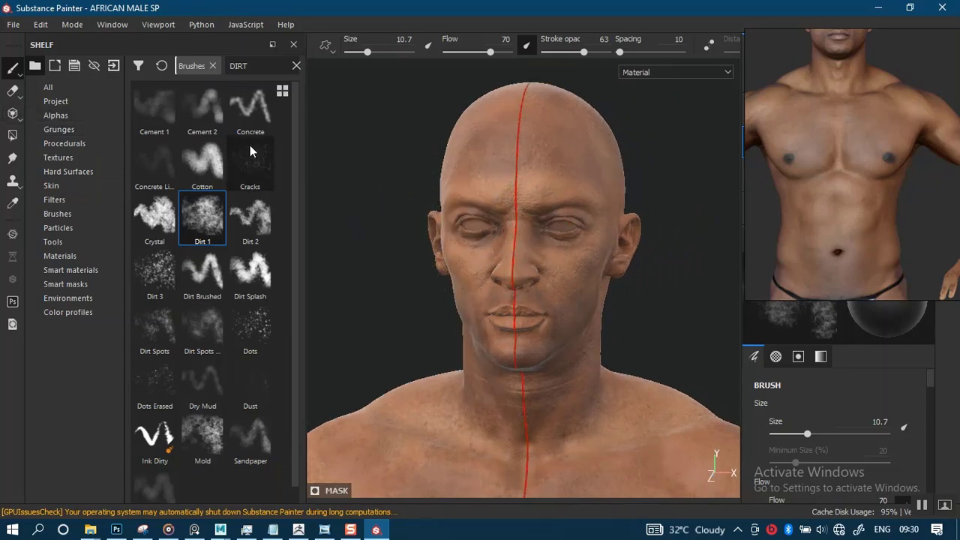
right_click_drag(833, 220, 153, 272)
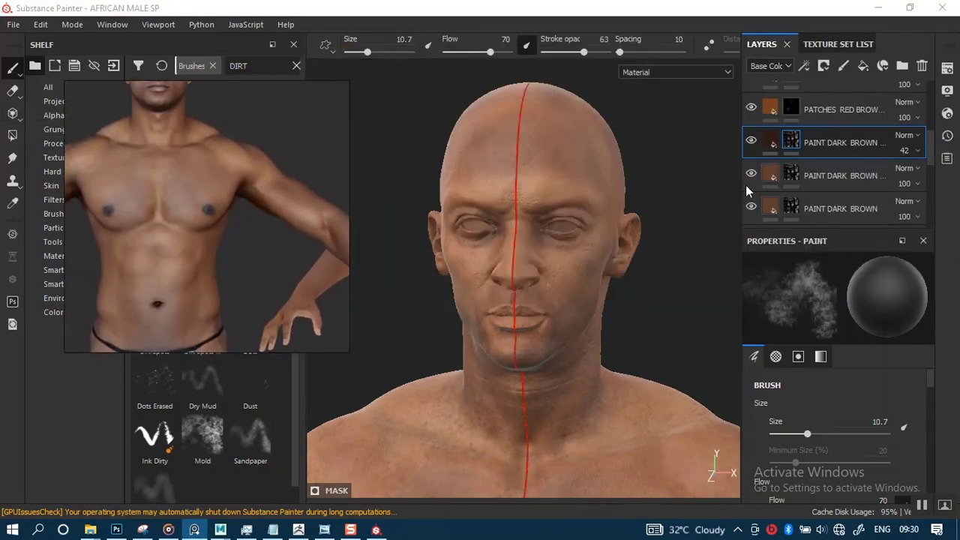
- Select the fill of the uppermost PAINT DARK BROWN copy and examine the skin tone from the face down to the legs
left_click(770, 143)
right_click_drag(557, 299, 534, 201, "alt")
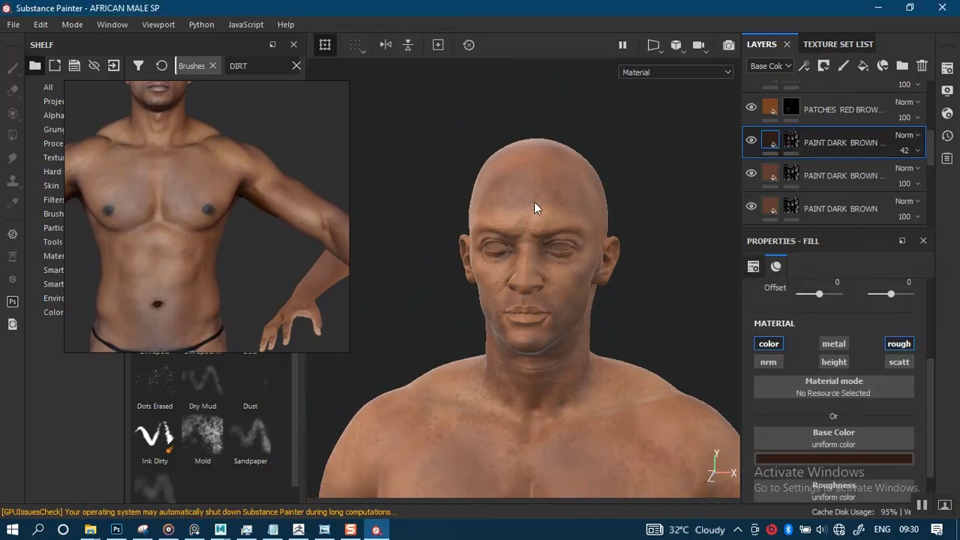
right_click_drag(551, 304, 539, 290, "alt")
middle_click_drag(539, 289, 525, 211, "alt")
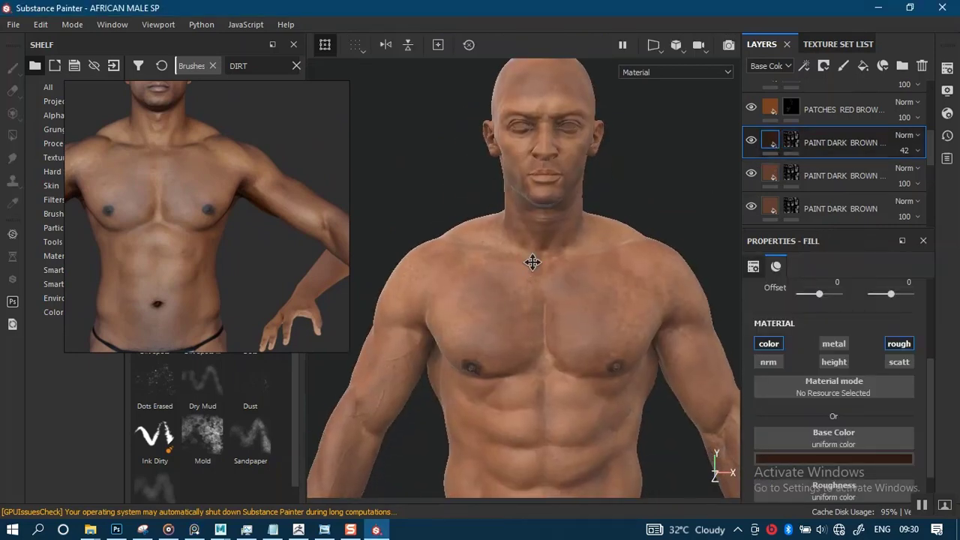
middle_click_drag(532, 262, 537, 197, "alt")
left_click_drag(504, 264, 523, 268, "alt")
middle_click_drag(513, 278, 516, 208, "alt")
right_click_drag(539, 269, 527, 238, "alt")
middle_click_drag(533, 259, 459, 252, "alt")
left_click_drag(512, 258, 530, 282, "alt")
middle_click_drag(530, 282, 537, 156, "alt")
middle_click_drag(531, 301, 559, 177, "alt")
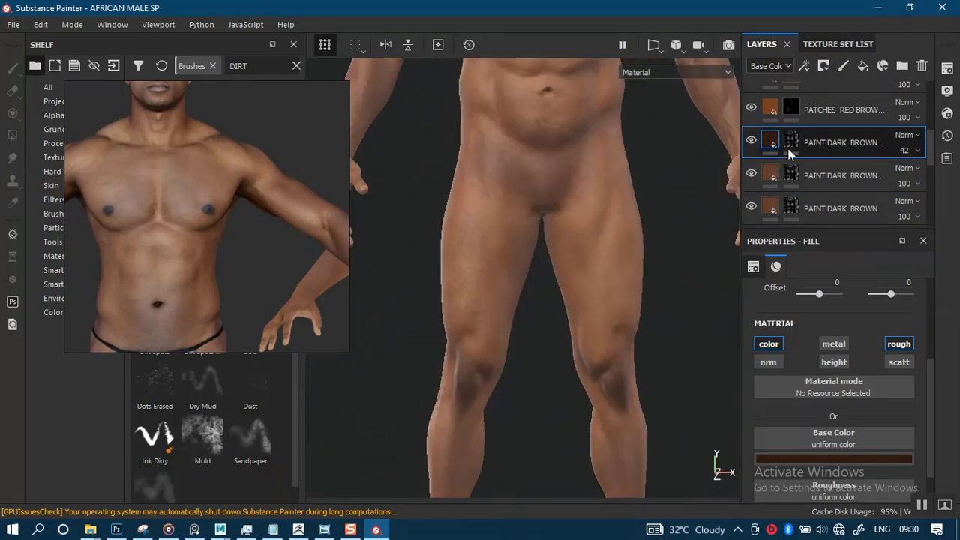
- Select the mask of the uppermost PAINT DARK BROWN copy, undo the dark stroke on the knee, and paint there in white
middle_click_drag(491, 362, 532, 278, "alt")
right_click_drag(532, 289, 520, 422, "alt")
left_click_drag(504, 318, 513, 325, "alt")
right_click_drag(513, 325, 510, 358, "alt")
middle_click_drag(510, 359, 511, 394, "alt")
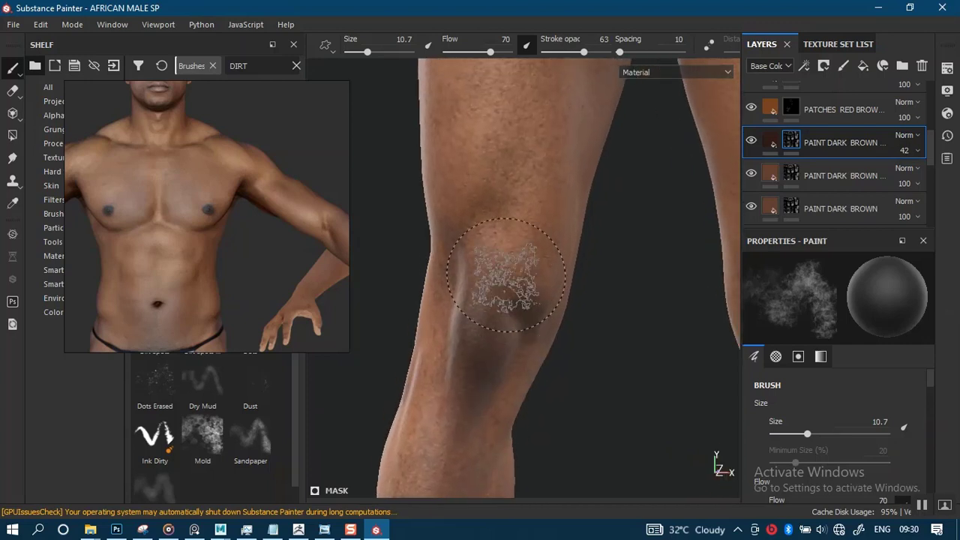
left_click_drag(510, 276, 506, 258)
key("ctrl+z")
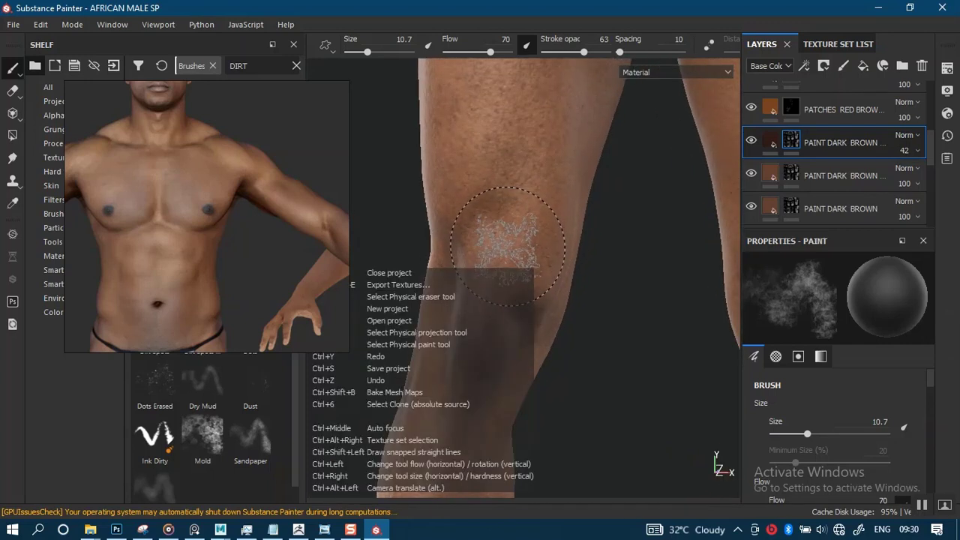
key("x")
mouse_move(507, 271)
left_mouse_down("alt")
mouse_move(499, 272)
mouse_move(507, 263)
mouse_move(495, 248)
left_mouse_up("alt")
mouse_move(485, 281)
left_mouse_down()
mouse_move(491, 322)
mouse_move(499, 263)
mouse_move(495, 300)
left_mouse_up()
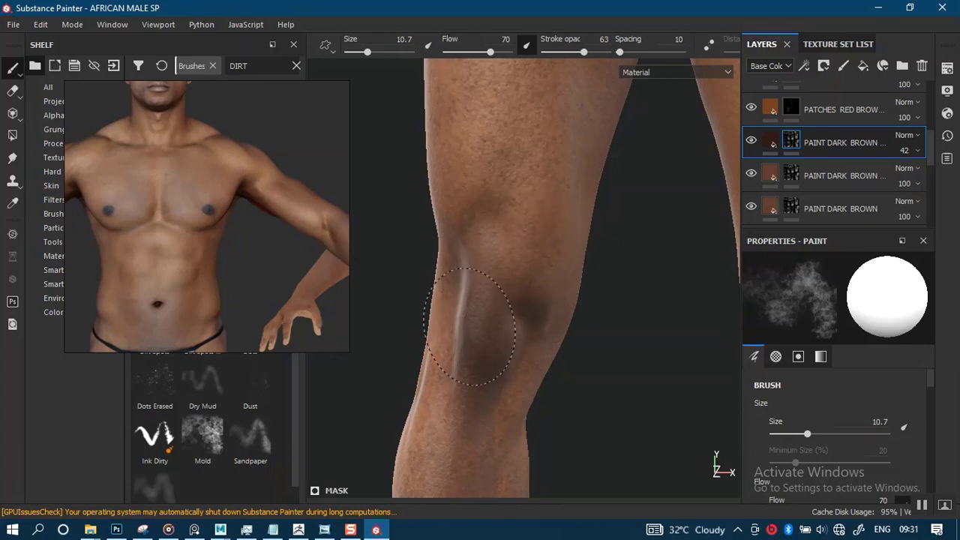
- Set the brush's stroke opacity to 94 and darken the kneecap and the area just below it on the mask
left_click_drag(583, 52, 604, 51)
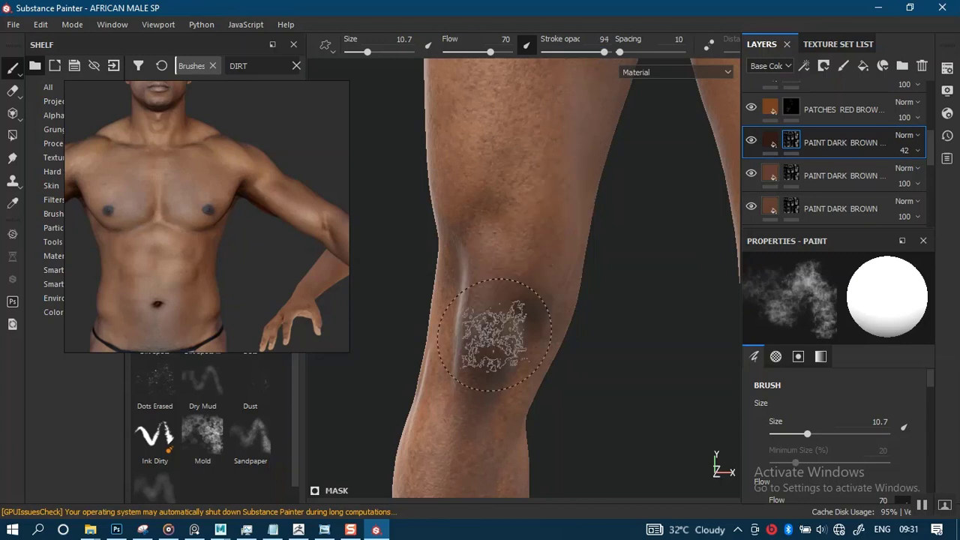
left_click_drag(495, 334, 481, 259)
mouse_move(491, 334)
left_mouse_down()
mouse_move(508, 350)
mouse_move(551, 296)
left_mouse_up()
left_click_drag(551, 296, 512, 225)
left_click_drag(531, 300, 507, 283, "alt")
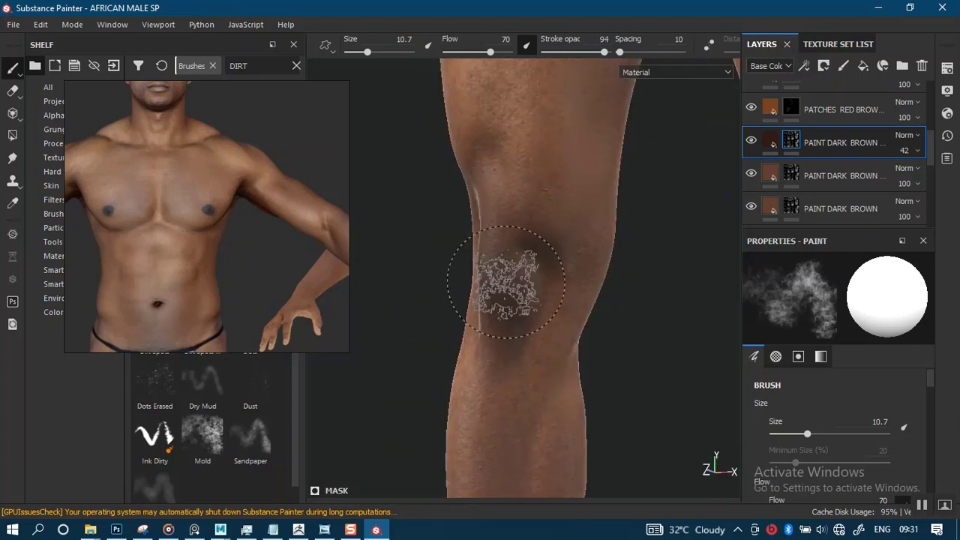
middle_click_drag(507, 283, 496, 315, "alt")
left_click_drag(430, 230, 468, 385, "alt")
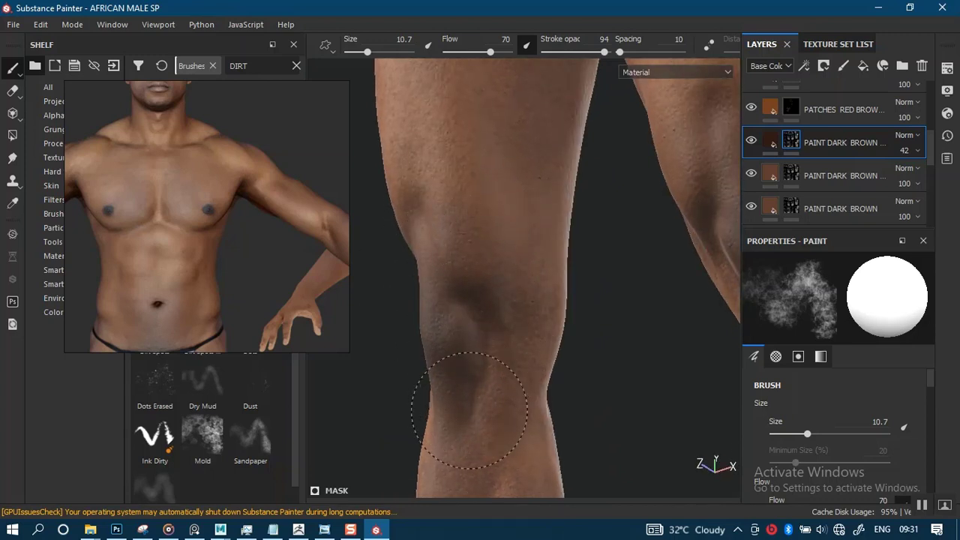
- Paint white on the mask around the inner and outer edges of the kneecap to build up the dark brown patches
right_click_drag(503, 407, 517, 323, "alt")
left_click_drag(517, 323, 552, 304, "alt")
mouse_move(551, 304)
middle_mouse_down("alt")
mouse_move(420, 343)
mouse_move(377, 393)
middle_mouse_up("alt")
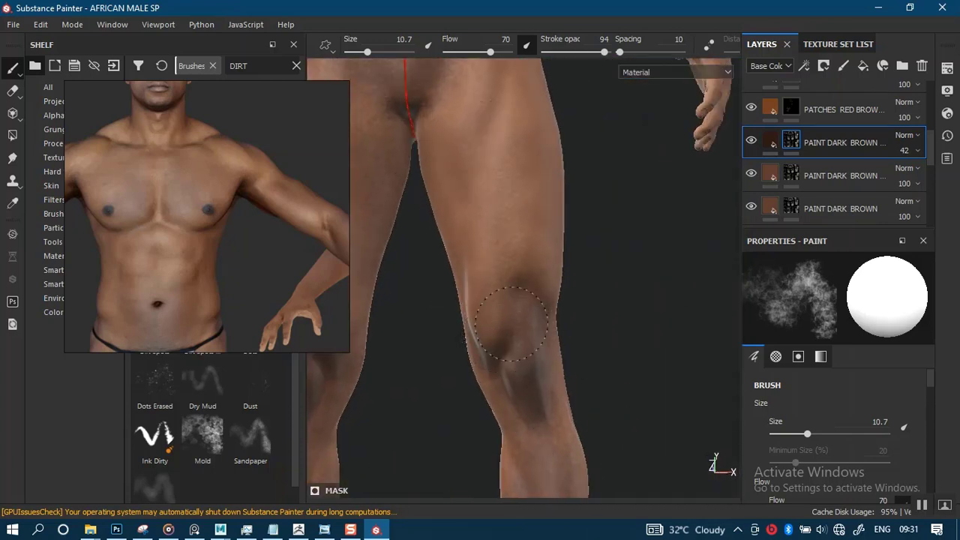
right_click_drag(493, 390, 521, 338, "alt")
middle_click_drag(520, 338, 525, 270, "alt")
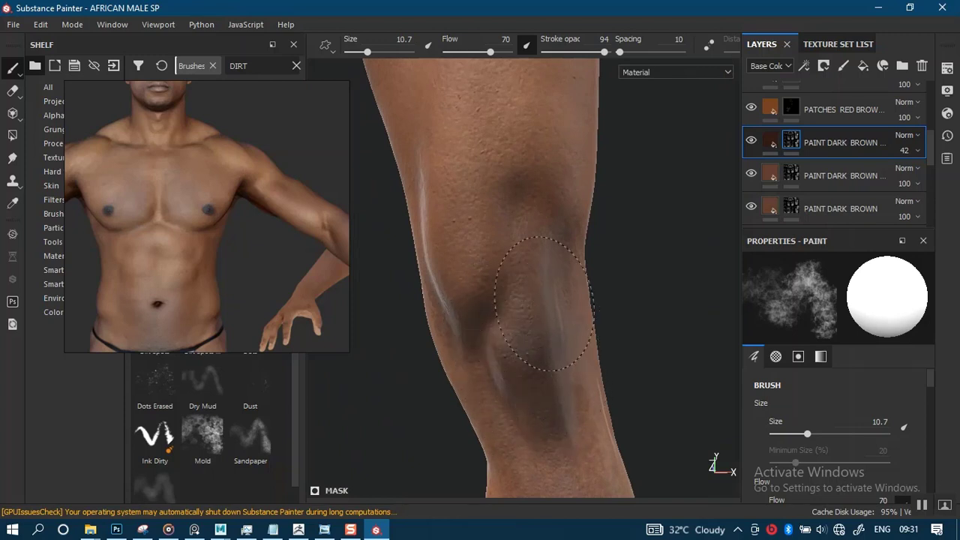
left_click_drag(503, 235, 481, 251)
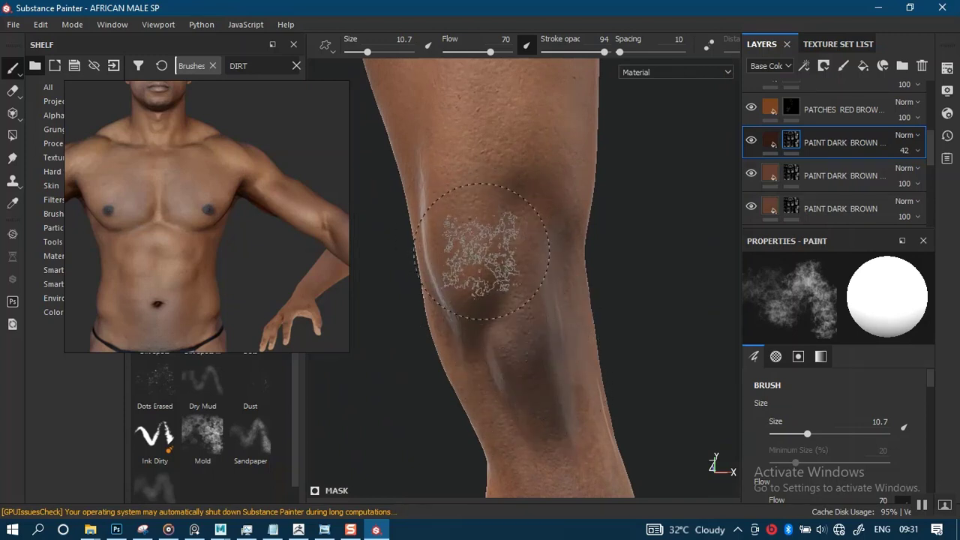
right_click_drag(482, 252, 561, 337, "alt")
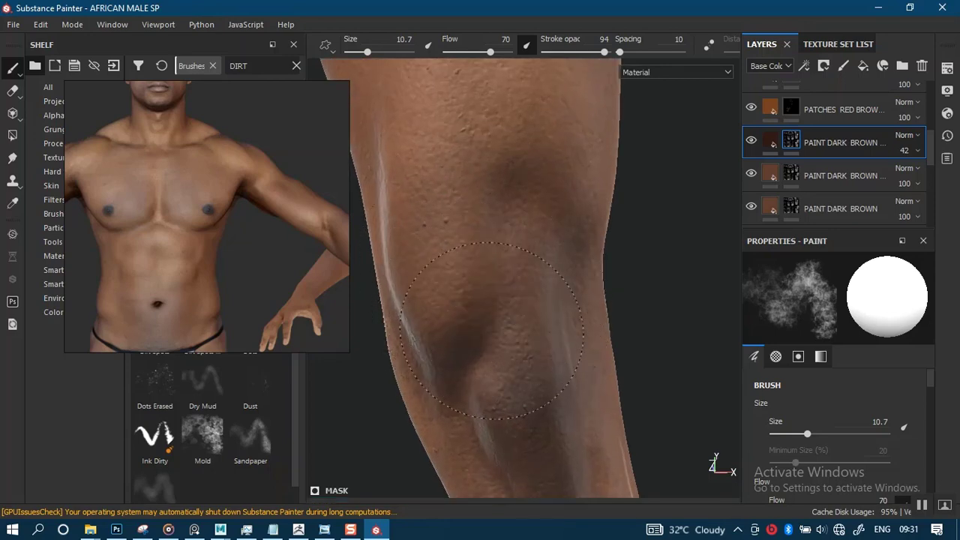
- Blend the dark brown patch across the outer knee and above it, and compare both legs from the front
right_click_drag(524, 258, 537, 113, "alt")
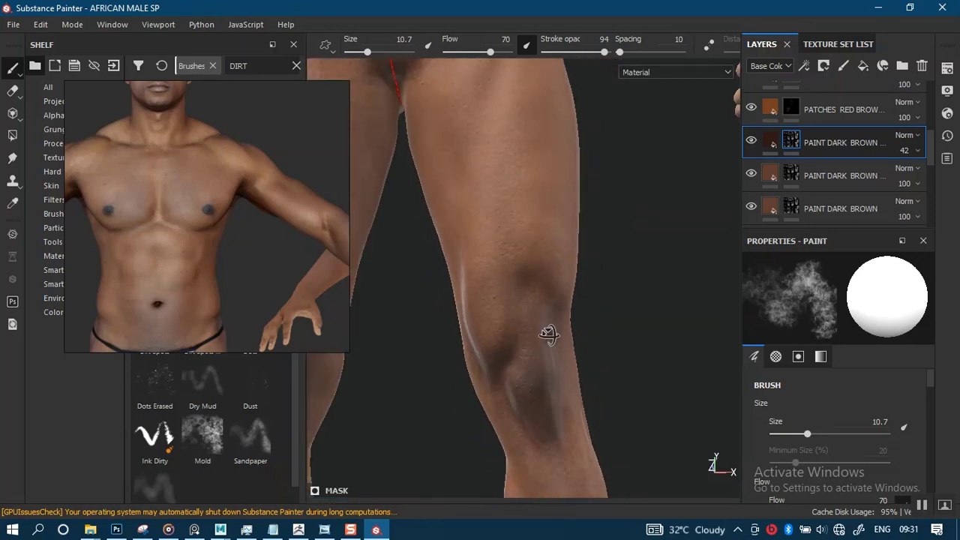
left_click_drag(548, 334, 463, 306, "alt")
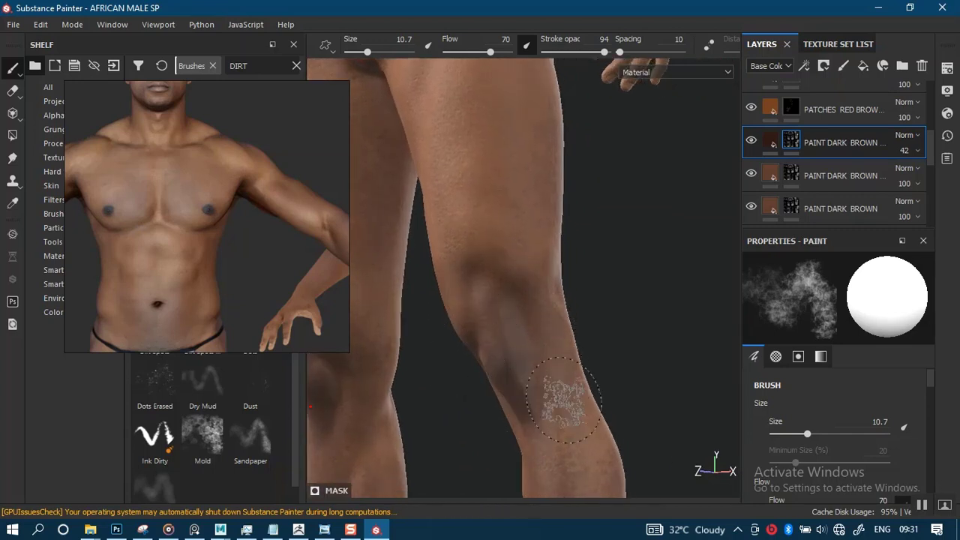
right_click_drag(549, 377, 565, 364, "alt")
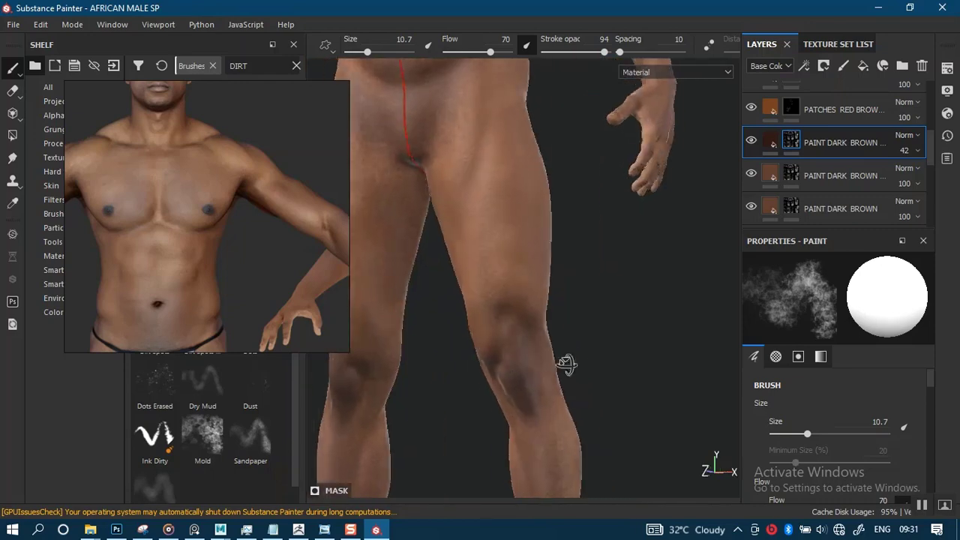
left_click_drag(566, 364, 626, 343, "alt")
right_click_drag(626, 343, 605, 315, "alt")
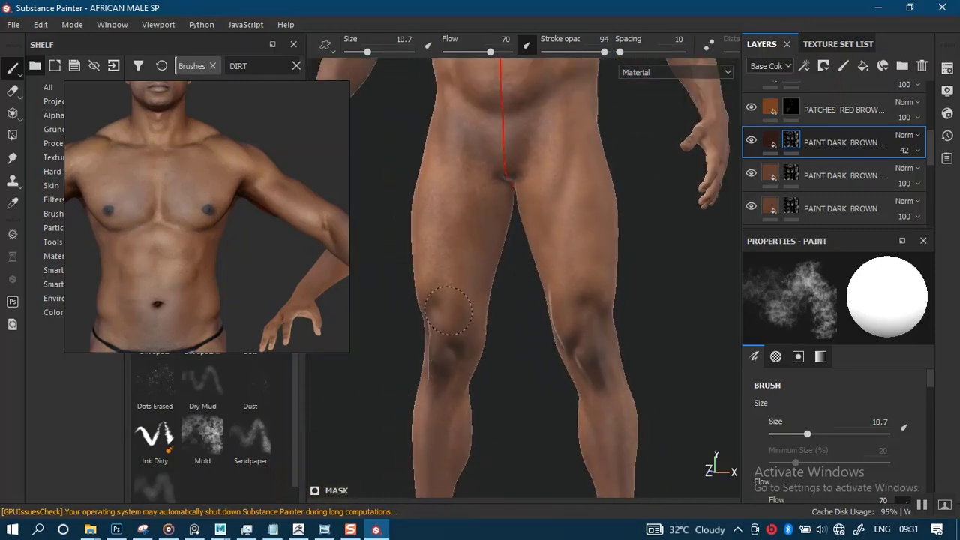
right_click_drag(507, 415, 517, 244, "alt")
left_click_drag(517, 277, 549, 309, "alt")
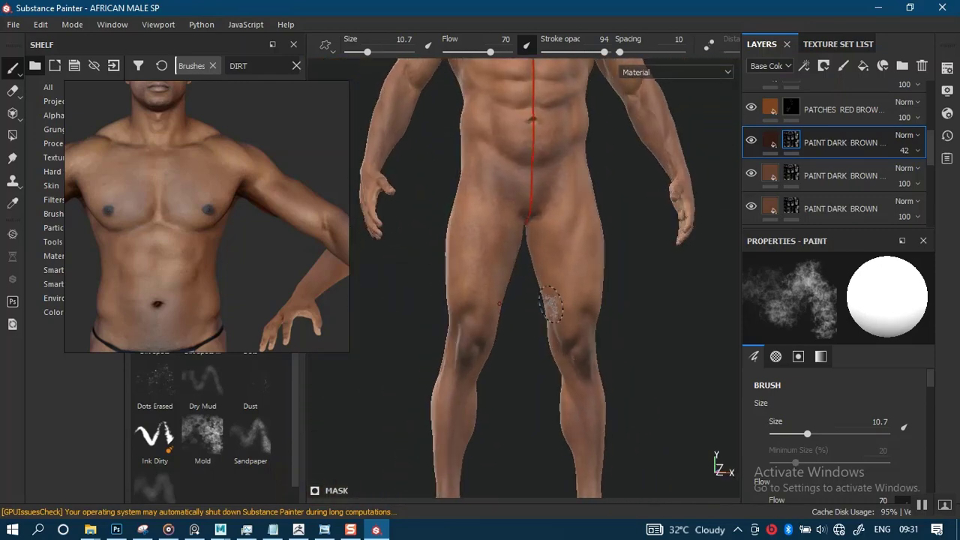
- Go to the figure's back and paint white on the mask over the buttocks to deepen their dark brown tone
middle_click_drag(543, 272, 536, 512, "alt")
mouse_move(540, 367)
left_mouse_down("alt")
mouse_move(557, 457)
mouse_move(682, 385)
mouse_move(667, 392)
mouse_move(632, 331)
mouse_move(642, 343)
mouse_move(583, 349)
mouse_move(592, 345)
mouse_move(570, 364)
mouse_move(585, 387)
mouse_move(491, 307)
left_mouse_up("alt")
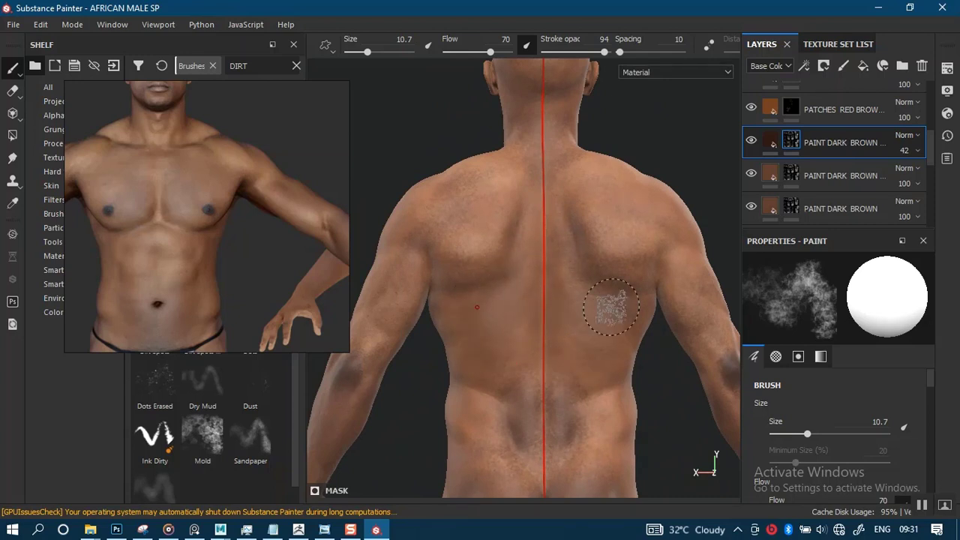
mouse_move(622, 317)
left_mouse_down("alt")
mouse_move(535, 343)
mouse_move(467, 278)
mouse_move(507, 340)
mouse_move(478, 336)
left_mouse_up("alt")
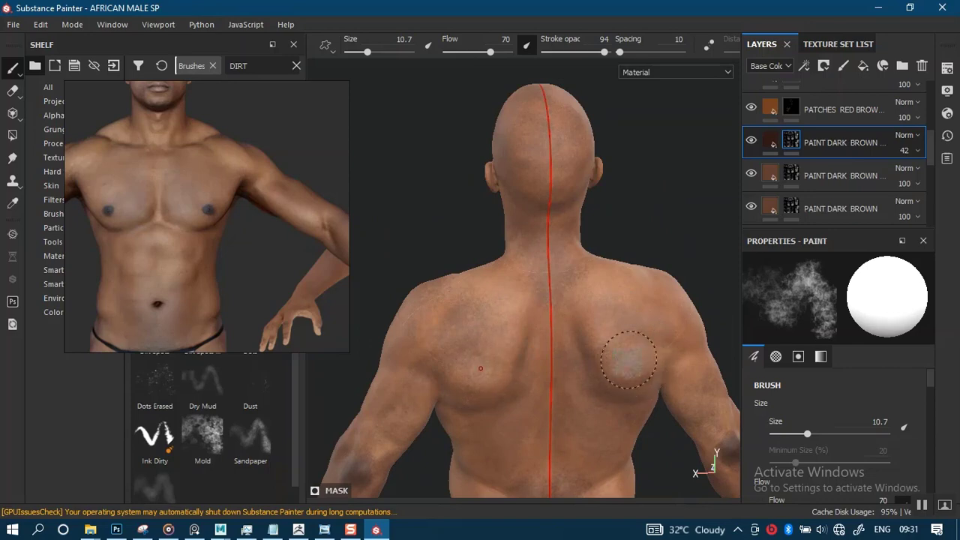
scroll(547, 337, "down", 3)
middle_click_drag(549, 330, 544, 188, "alt")
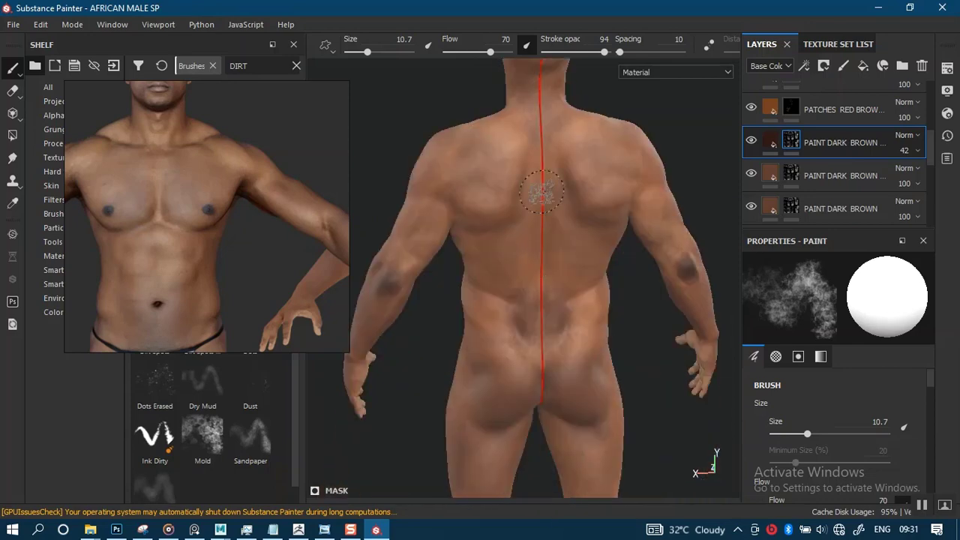
middle_click_drag(521, 259, 518, 244, "alt")
middle_click_drag(525, 367, 516, 229, "alt")
right_click_drag(520, 353, 547, 414, "alt")
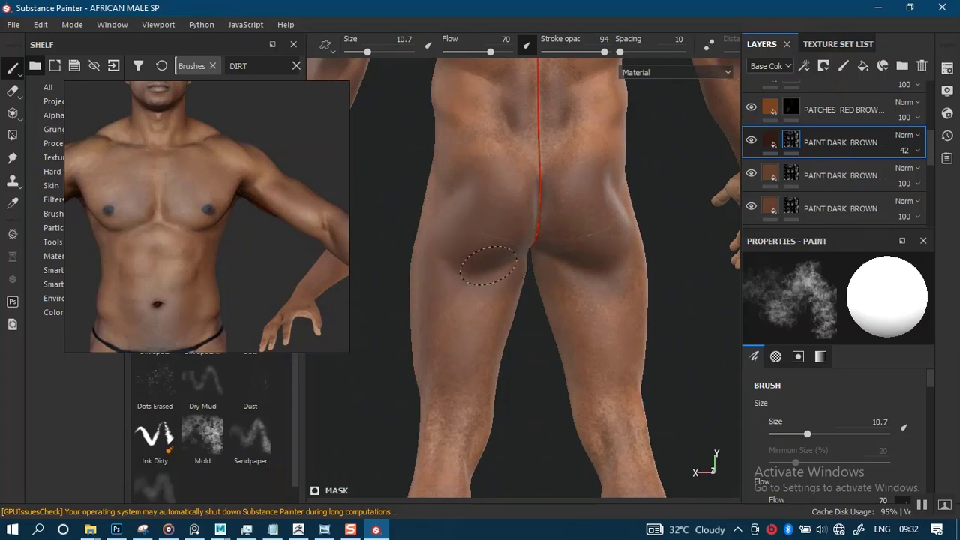
scroll(480, 270, "down", 3)
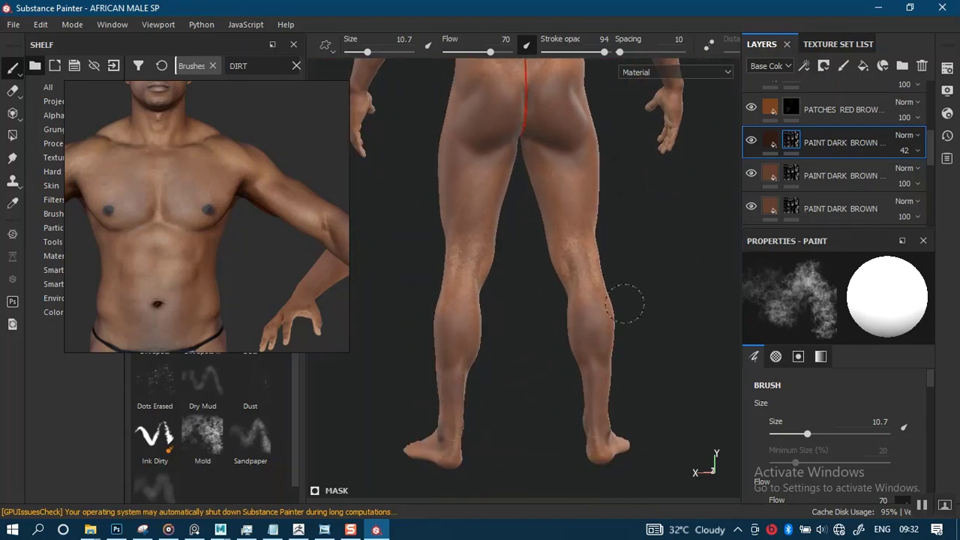
- Examine the lower legs from behind and the whole figure from the front for even dark brown shading
mouse_move(530, 406)
left_mouse_down("alt")
mouse_move(621, 354)
mouse_move(575, 285)
mouse_move(549, 401)
left_mouse_up("alt")
right_click_drag(605, 350, 538, 352, "shift")
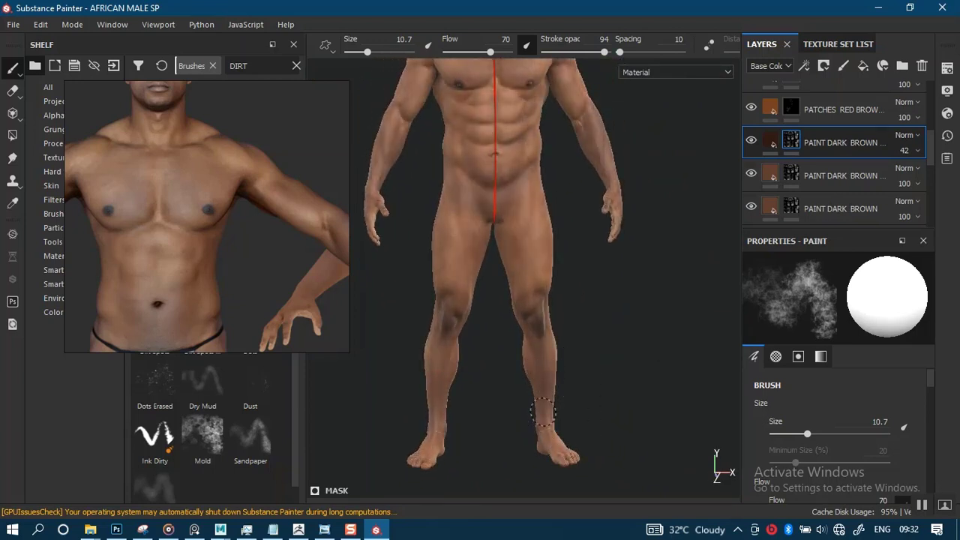
right_click_drag(540, 390, 518, 377, "alt")
middle_click_drag(517, 377, 534, 492, "alt")
right_click_drag(534, 492, 559, 512, "alt")
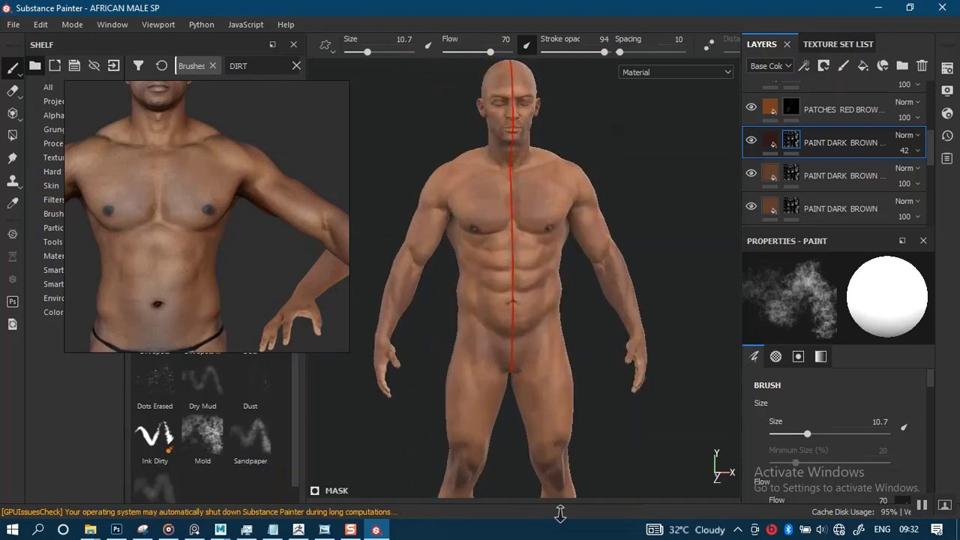
- Work over the forearms on the mask of the uppermost PAINT DARK BROWN copy, checking them from several angles
middle_click_drag(390, 323, 456, 349, "alt")
right_click_drag(456, 349, 483, 371, "alt")
left_click_drag(482, 371, 563, 360, "alt")
right_click_drag(511, 351, 535, 381, "alt")
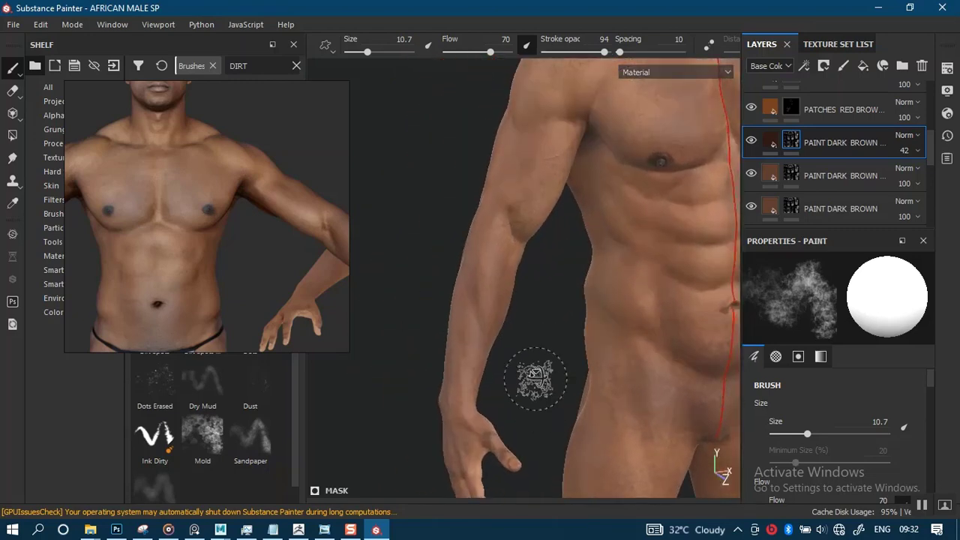
left_click_drag(536, 382, 555, 368, "alt")
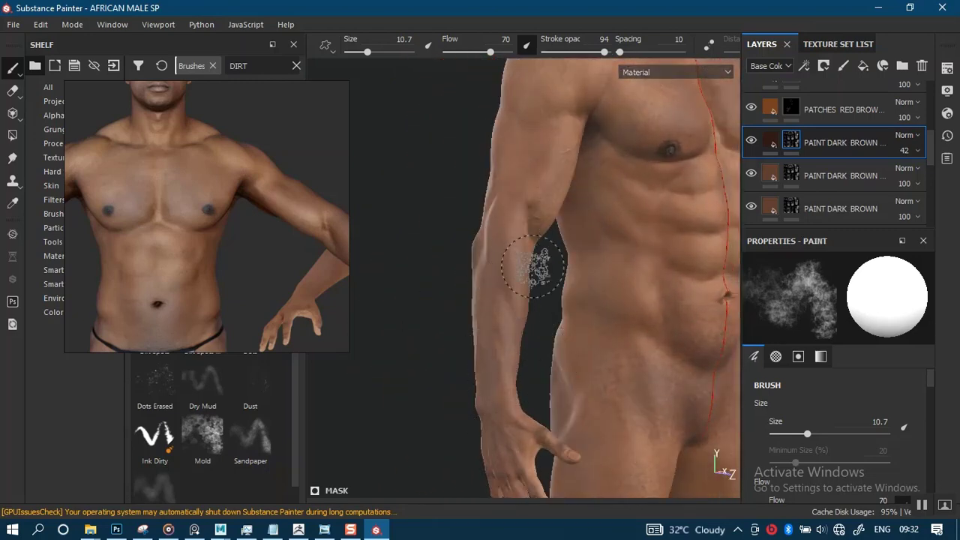
middle_click_drag(588, 309, 516, 437, "alt")
right_click_drag(516, 437, 491, 405, "alt")
middle_click_drag(561, 388, 504, 370, "alt")
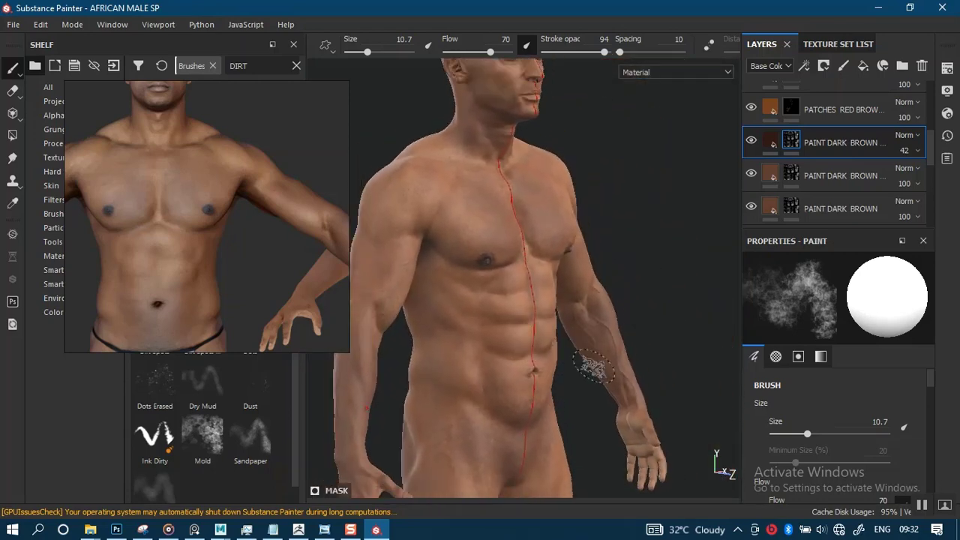
left_click_drag(593, 368, 606, 343, "alt")
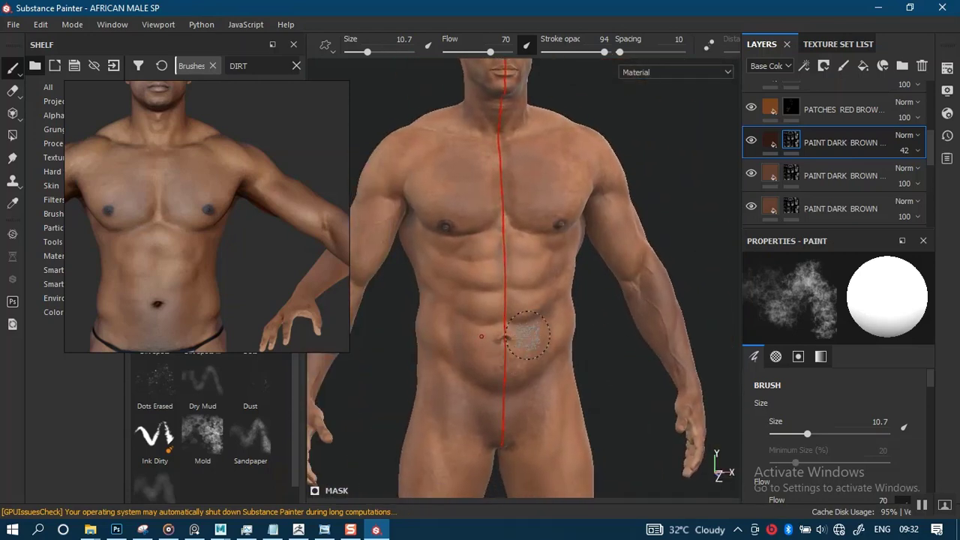
- Paint dark brown over the lower abdomen and flanks on the mask, and save the project
middle_click_drag(528, 335, 598, 282, "alt")
right_click_drag(598, 282, 571, 457, "alt")
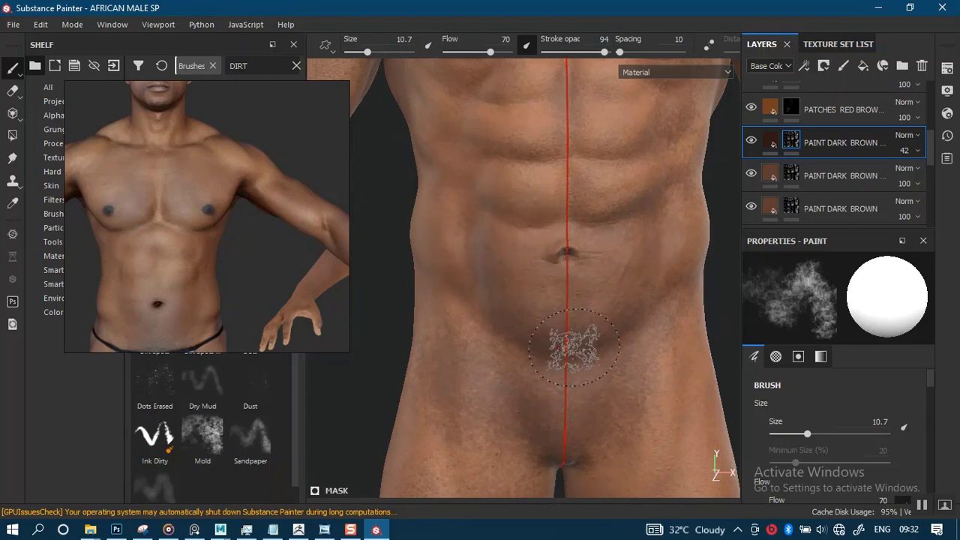
middle_click_drag(574, 372, 544, 474, "alt")
middle_click_drag(524, 355, 543, 410, "alt")
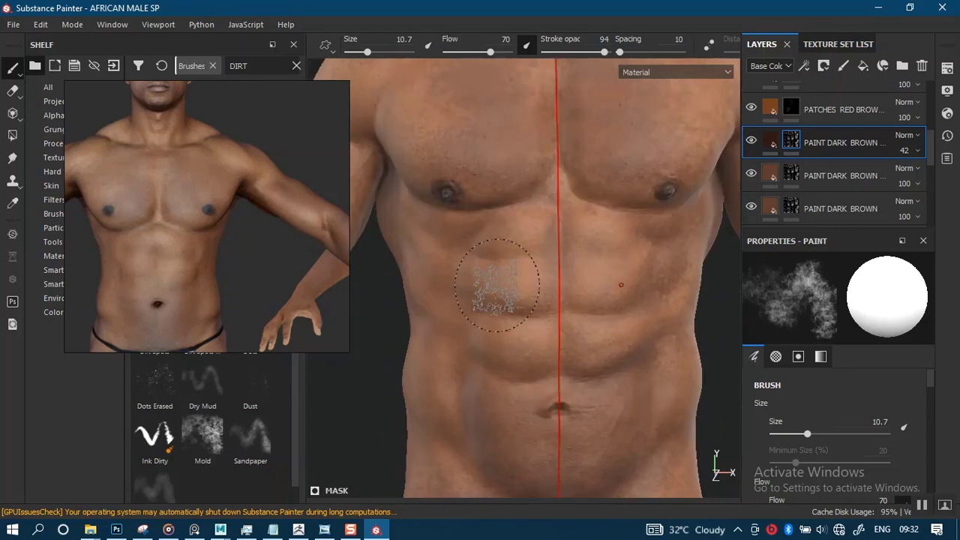
scroll(600, 349, "down", 5)
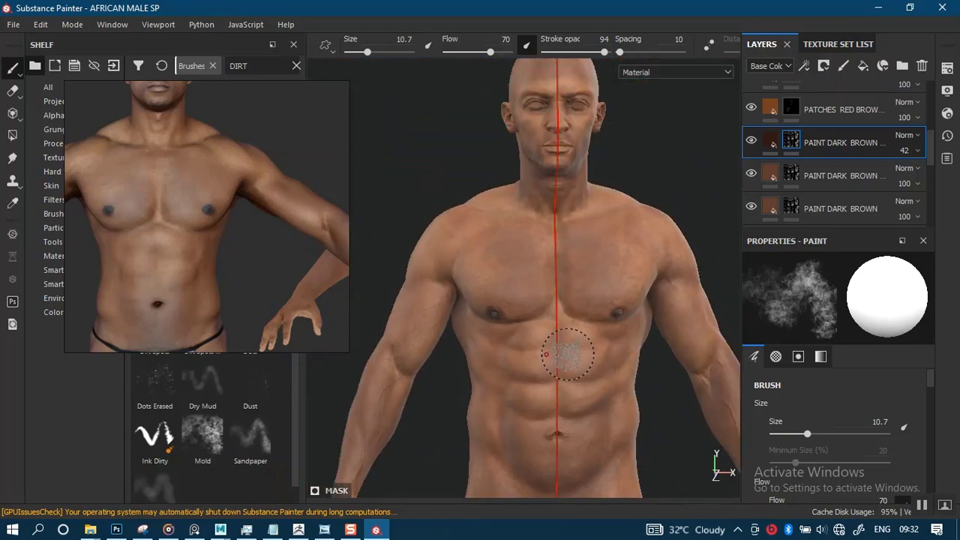
key("ctrl+s")
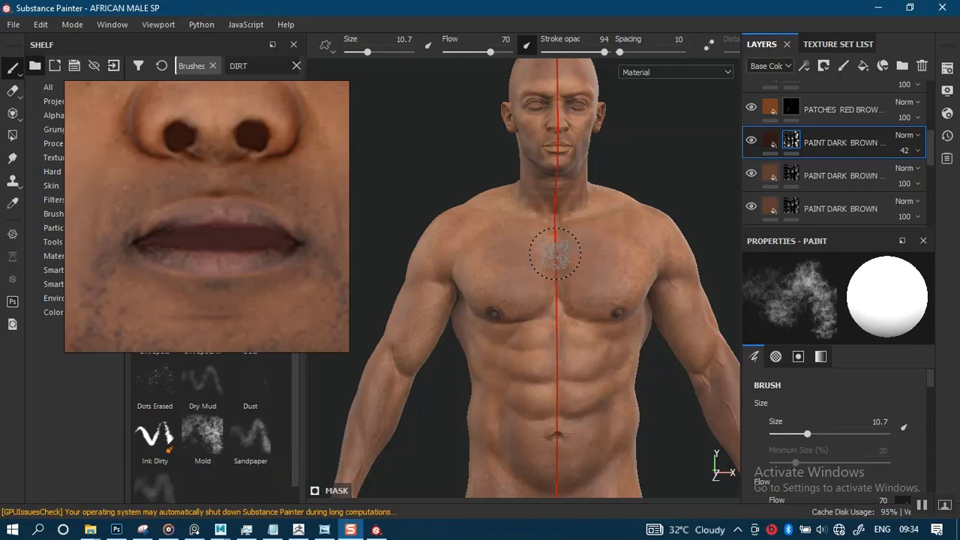
- Examine the dark brown shading on the face from the front and in three-quarter view
scroll(553, 268, "up", 5)
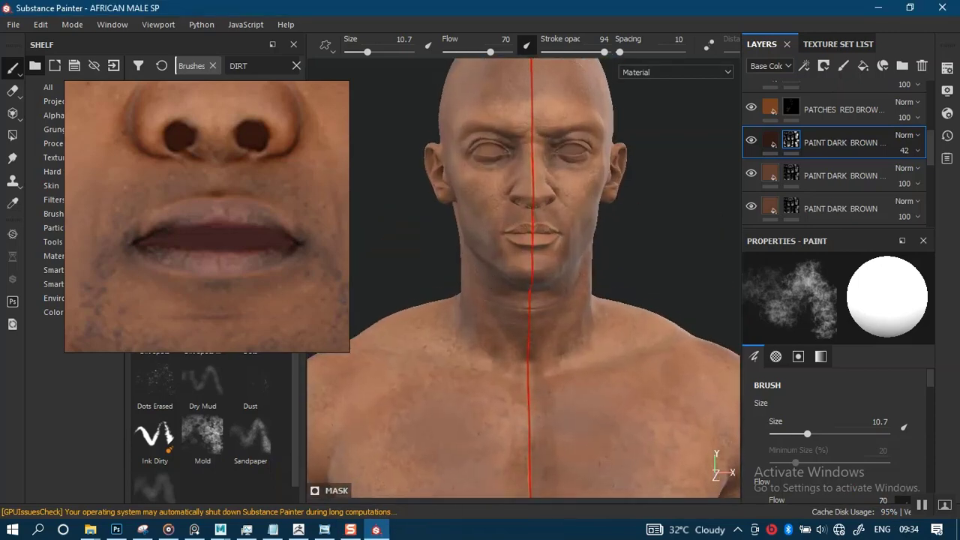
middle_click_drag(523, 332, 559, 380, "alt")
right_click_drag(555, 376, 556, 476, "alt")
middle_click_drag(570, 323, 524, 397, "alt")
right_click_drag(523, 398, 525, 431, "alt")
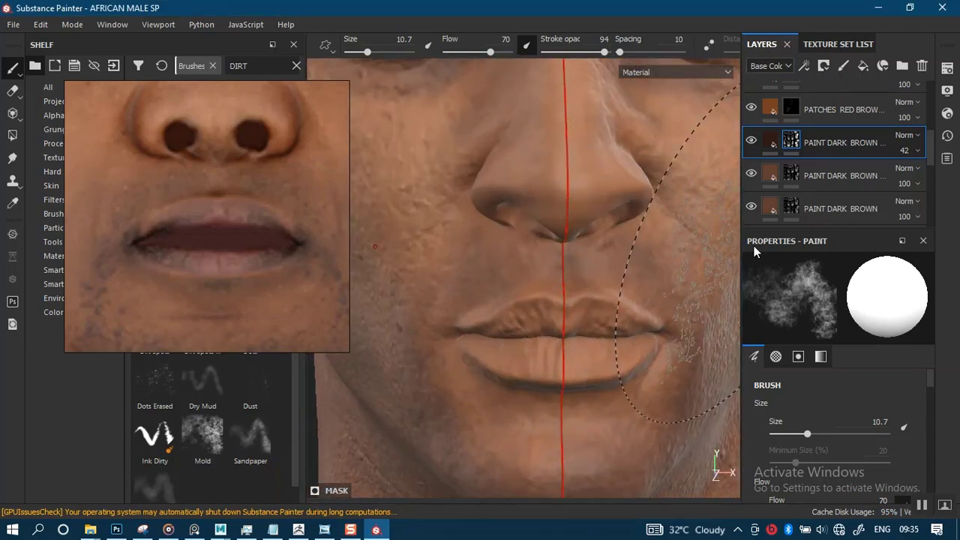
right_click_drag(556, 301, 561, 210, "alt")
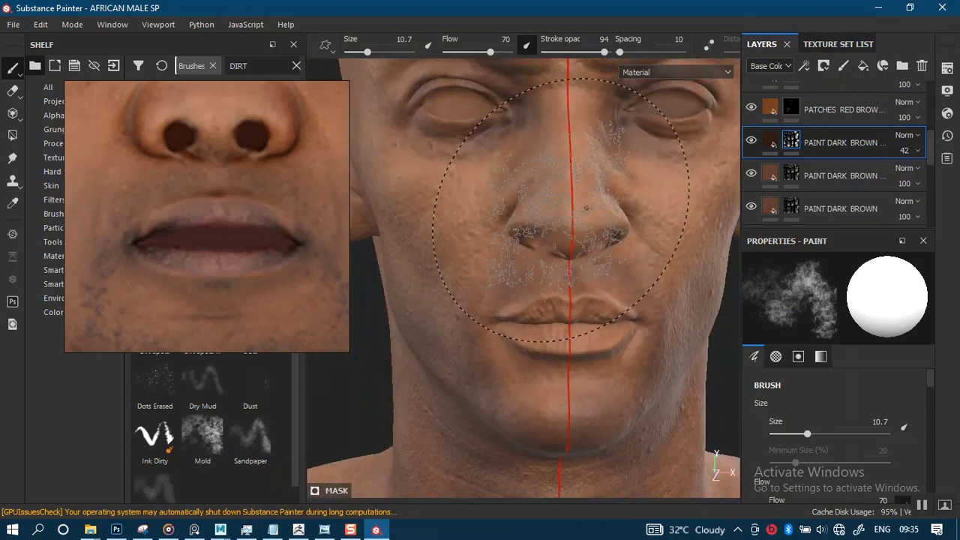
right_click_drag(578, 329, 567, 242, "alt")
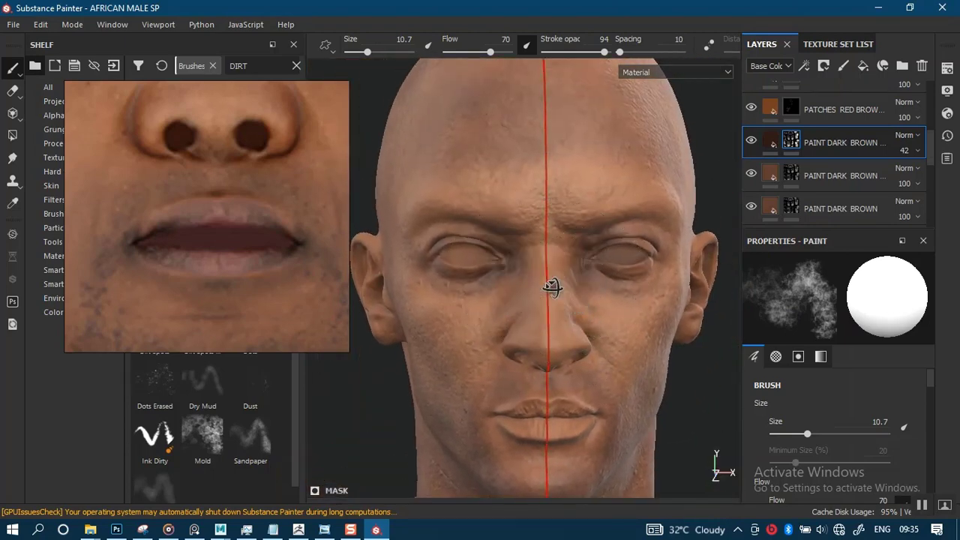
left_click_drag(552, 286, 556, 266, "alt")
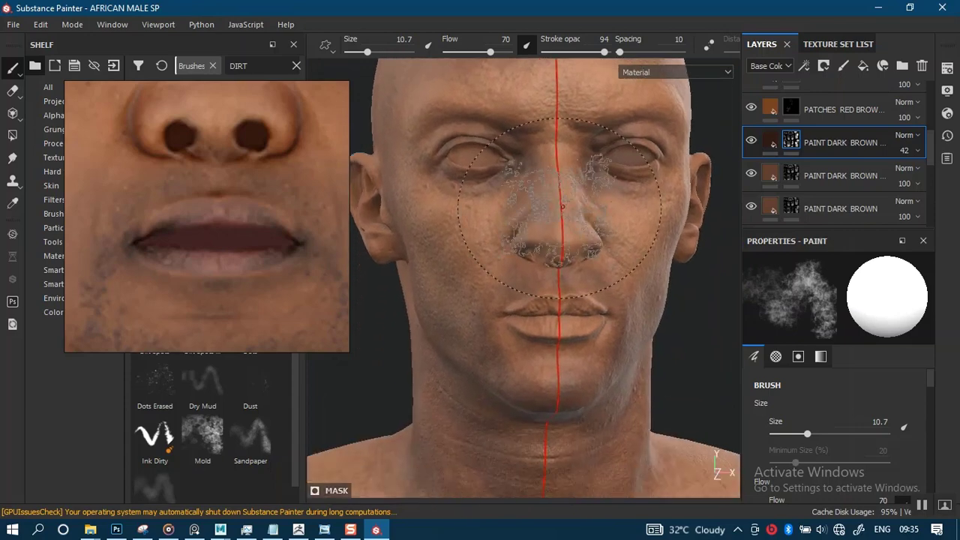
mouse_move(571, 333)
left_mouse_down("alt")
mouse_move(597, 335)
mouse_move(553, 300)
left_mouse_up("alt")
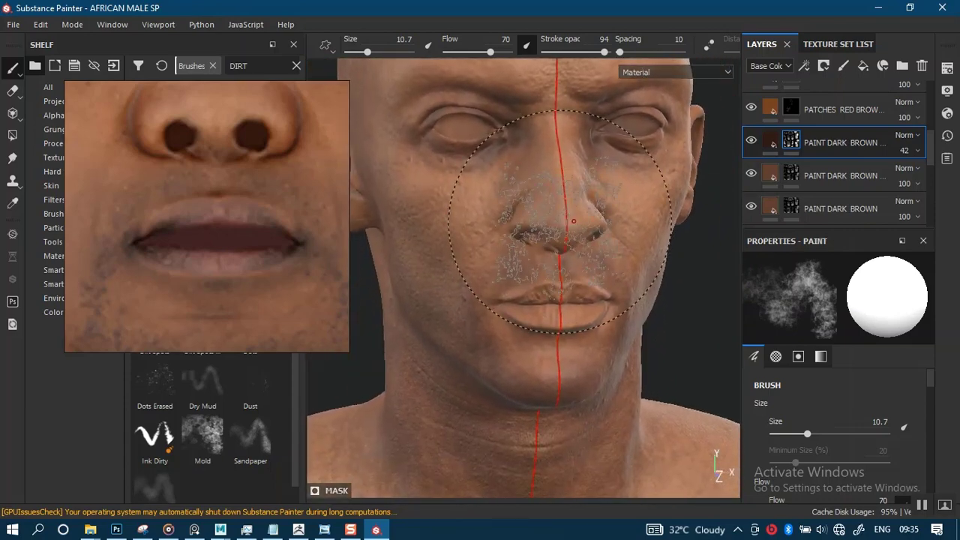
mouse_move(559, 220)
left_mouse_down("alt")
mouse_move(593, 270)
mouse_move(568, 278)
mouse_move(584, 292)
left_mouse_up("alt")
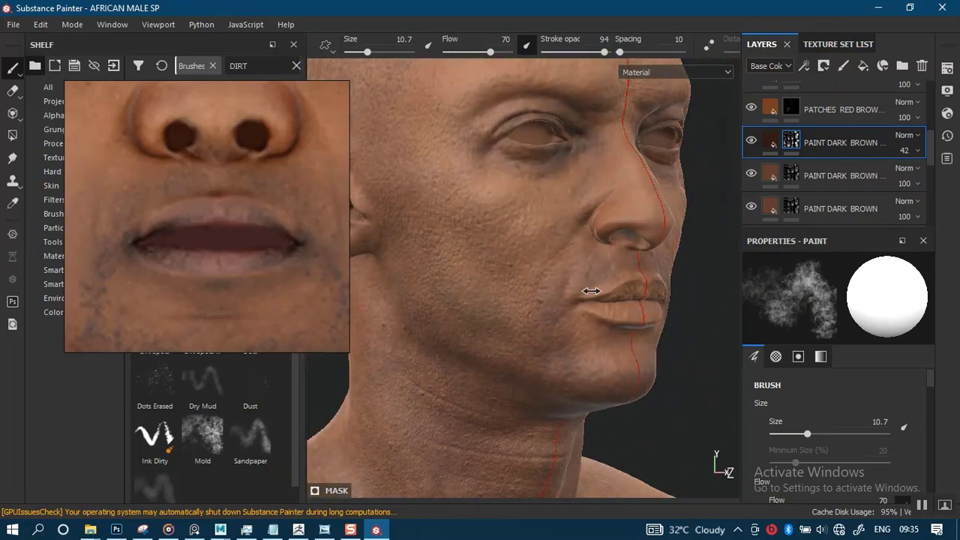
scroll(583, 282, "up", 2)
mouse_move(572, 335)
left_mouse_down("alt")
mouse_move(578, 242)
mouse_move(562, 332)
mouse_move(572, 336)
left_mouse_up("alt")
scroll(572, 336, "down", 3)
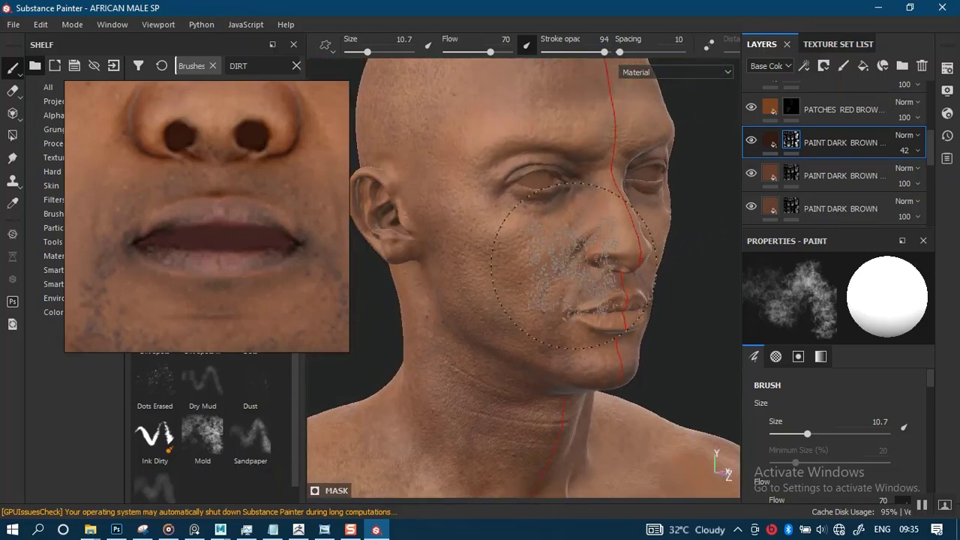
mouse_move(589, 297)
left_mouse_down("alt")
mouse_move(575, 251)
mouse_move(541, 291)
mouse_move(555, 292)
mouse_move(560, 332)
mouse_move(550, 294)
left_mouse_up("alt")
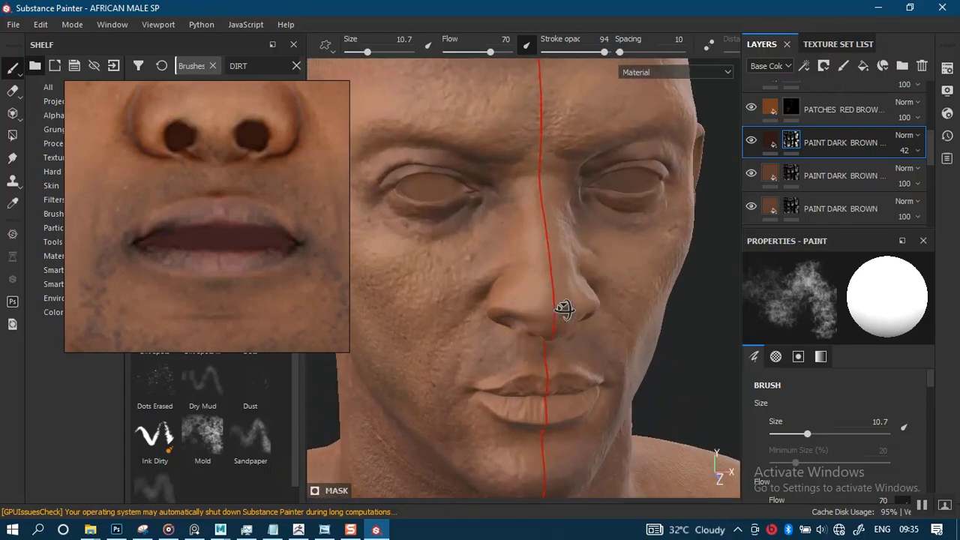
mouse_move(564, 309)
left_mouse_down("alt")
mouse_move(563, 338)
mouse_move(544, 288)
left_mouse_up("alt")
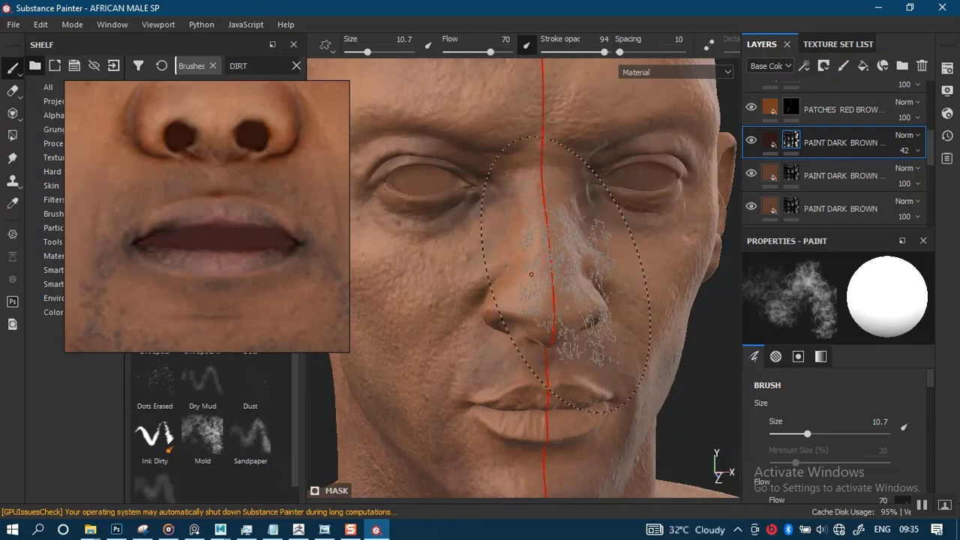
- Inspect the nose, upper lip and mouth up close against the mouth reference photo
scroll(542, 264, "up", 1)
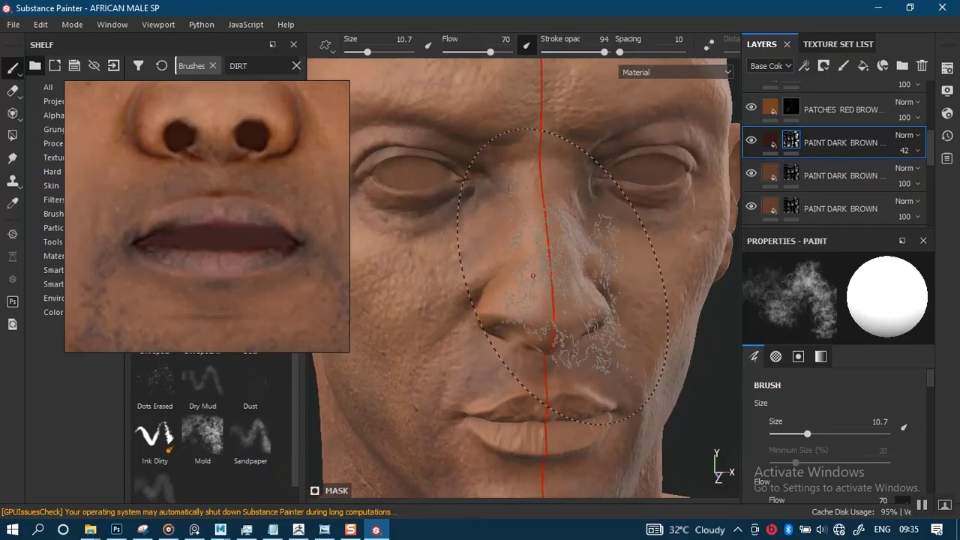
scroll(534, 278, "up", 2)
middle_click_drag(546, 295, 552, 184, "alt")
left_click_drag(552, 229, 542, 258, "alt")
left_click_drag(531, 294, 541, 298, "alt")
mouse_move(541, 297)
middle_mouse_down("alt")
mouse_move(527, 318)
mouse_move(527, 307)
middle_mouse_up("alt")
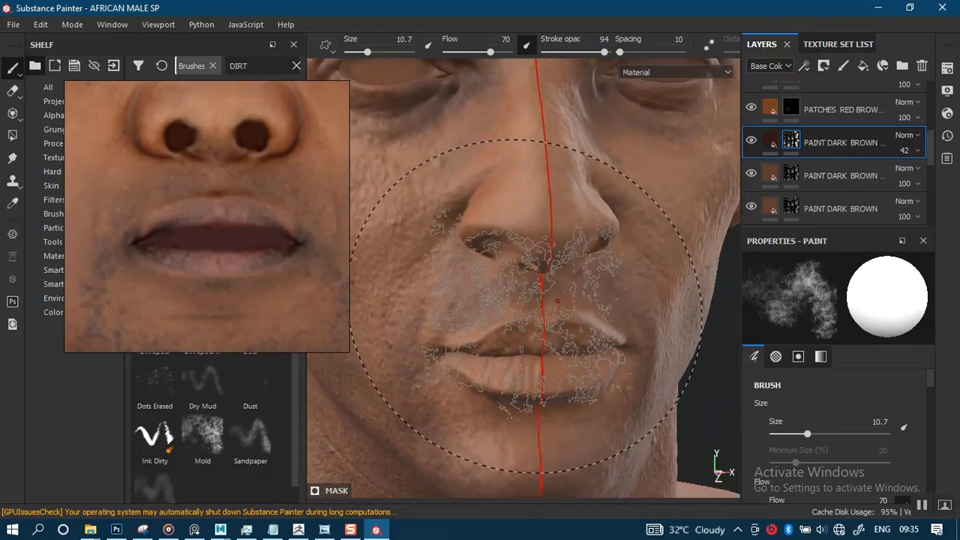
mouse_move(527, 306)
right_mouse_down("alt")
mouse_move(533, 315)
mouse_move(537, 297)
right_mouse_up("alt")
middle_click_drag(537, 296, 542, 257, "alt")
mouse_move(542, 258)
left_mouse_down("alt")
mouse_move(544, 268)
mouse_move(570, 236)
mouse_move(543, 272)
left_mouse_up("alt")
right_click_drag(542, 272, 534, 265, "alt")
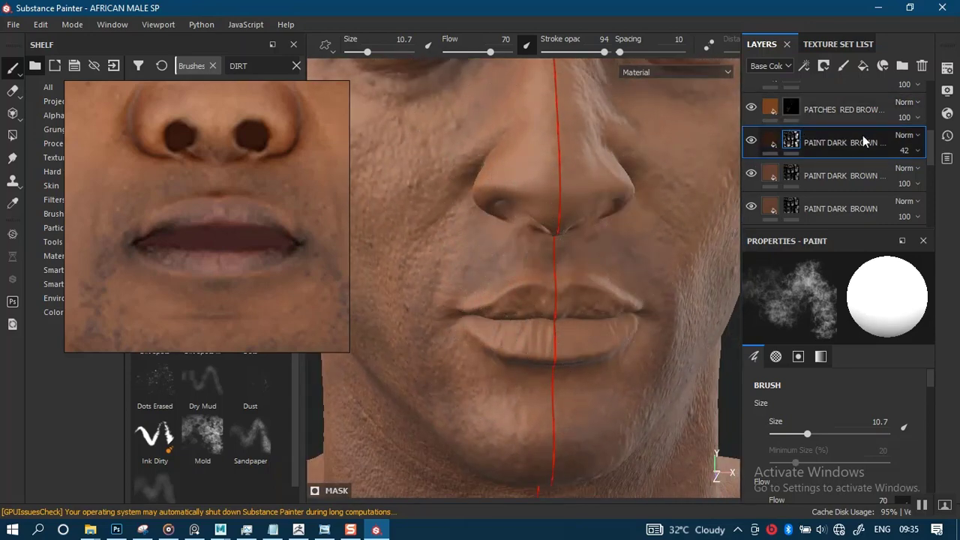
- Reduce the brush size to 1.6 and frame the mouth closely for detailed lip work
scroll(862, 142, "up", 5)
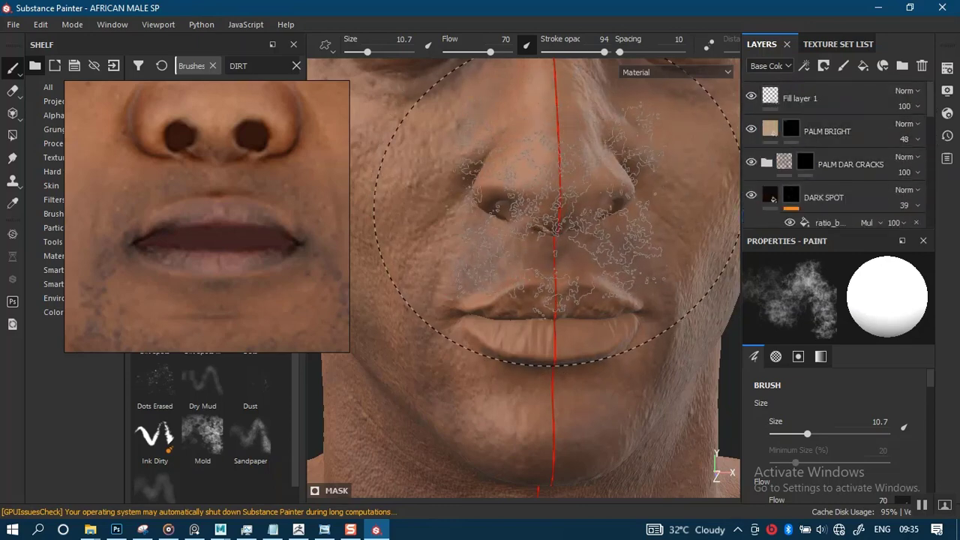
key("bracketleft")
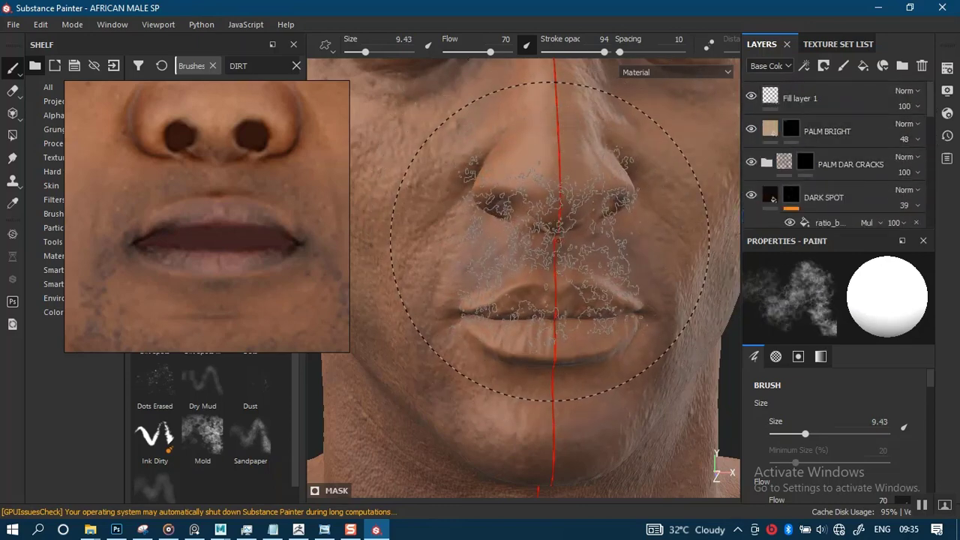
key("bracketleft")
key("bracketleft")
key("bracketleft")
key("bracketleft")
key("bracketleft")
key("bracketleft")
key("bracketleft")
key("bracketleft")
key("bracketleft")
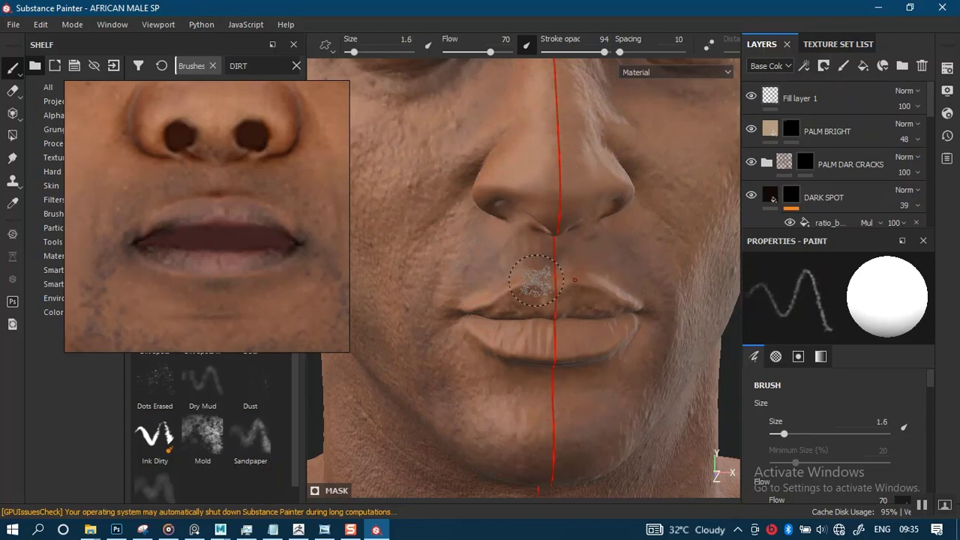
middle_click_drag(536, 280, 529, 292, "alt")
right_click_drag(529, 292, 688, 253, "alt")
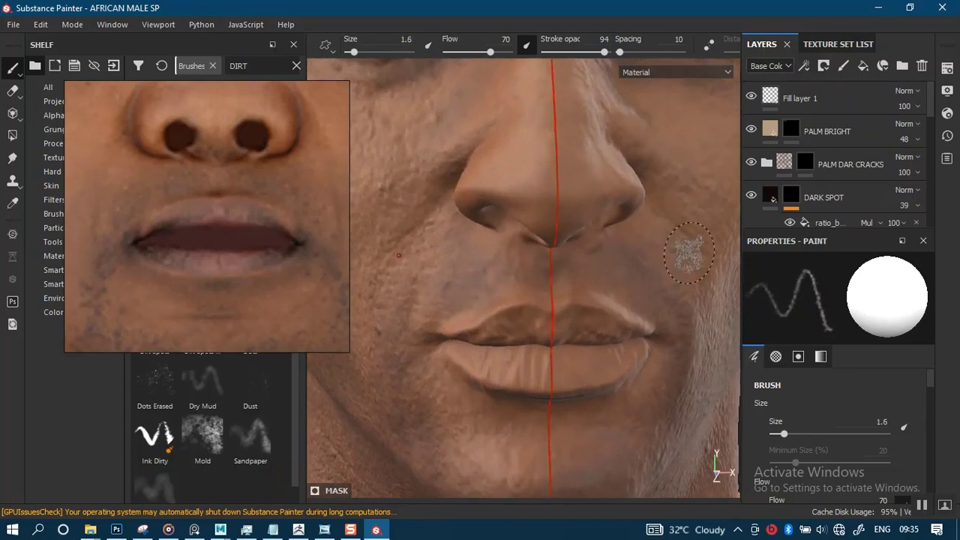
- Duplicate the PALM BRIGHT layer and rename the copy LIPS
left_click(819, 139)
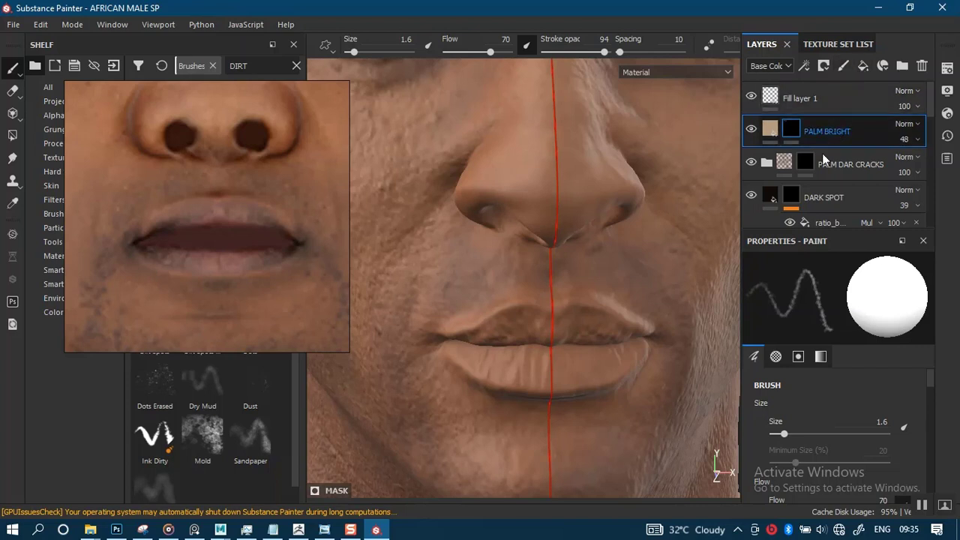
key("ctrl+d")
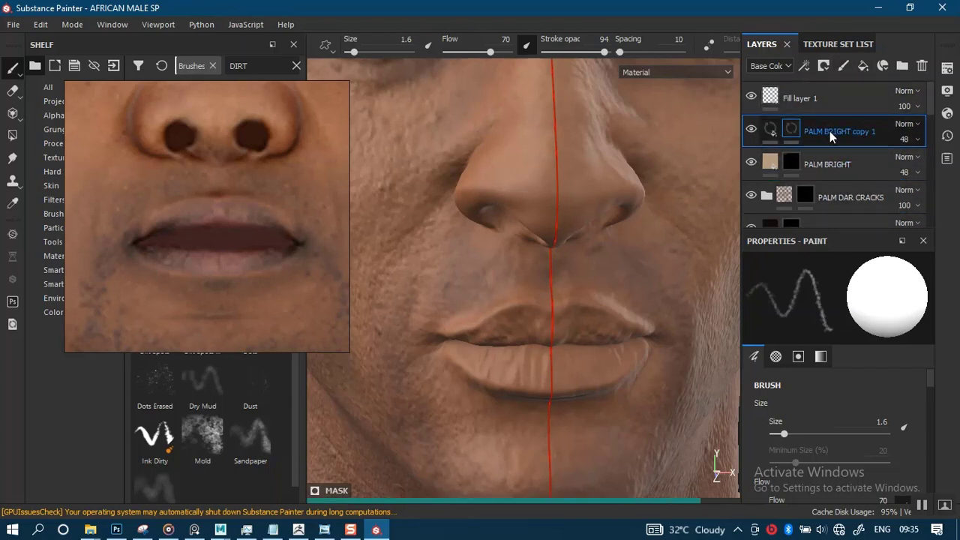
double_click(829, 131)
type("LI")
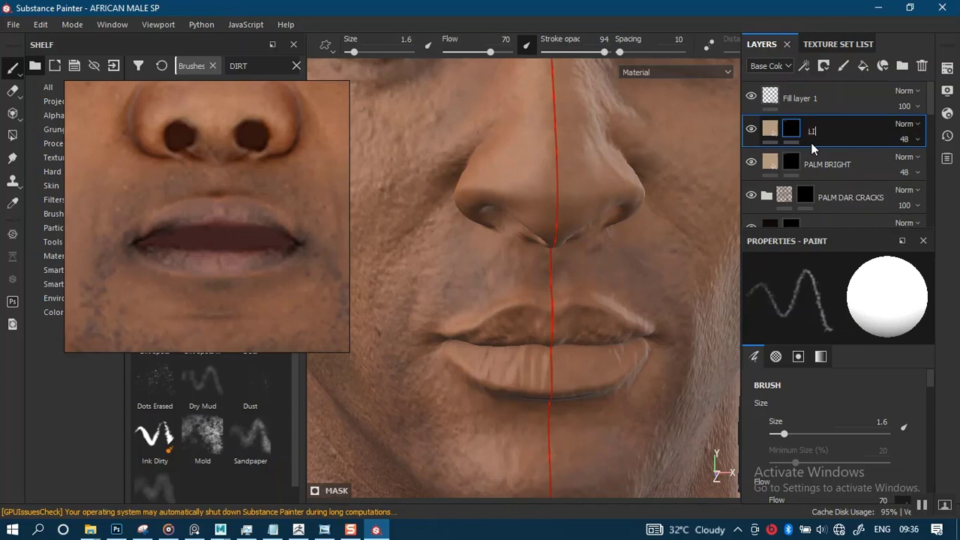
type("PS")
key("Return")
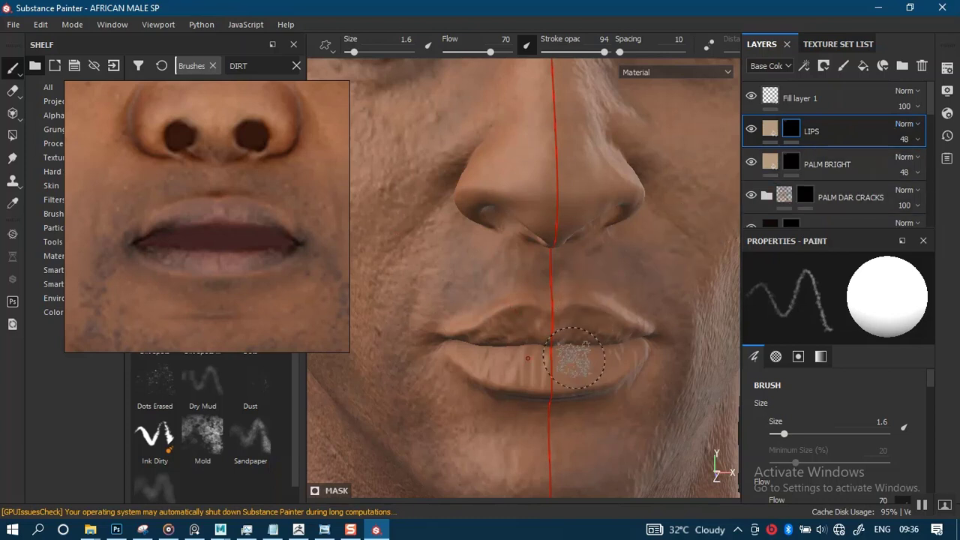
- Raise the LIPS layer's opacity to 100 and give it a white mask, keeping the Normal blending mode
scroll(584, 363, "up", 1)
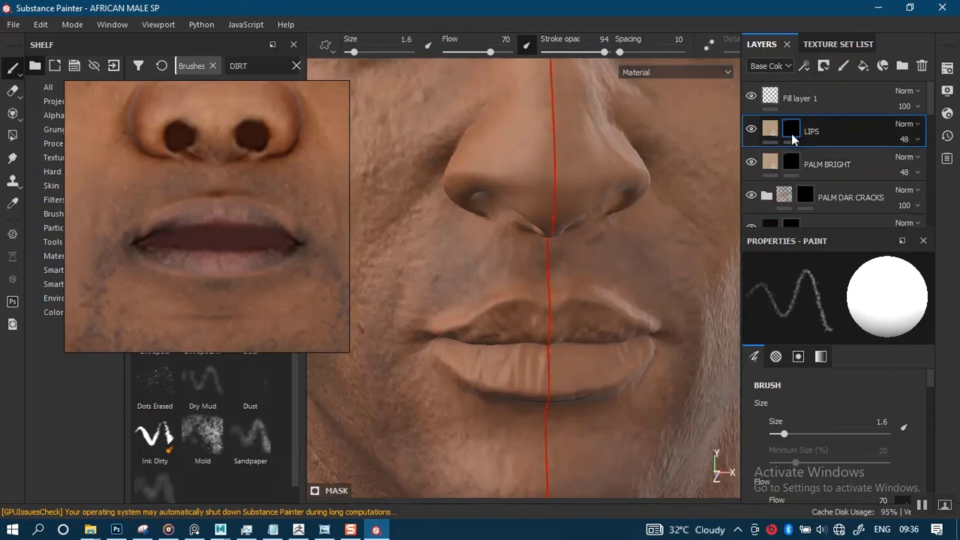
left_click(915, 125)
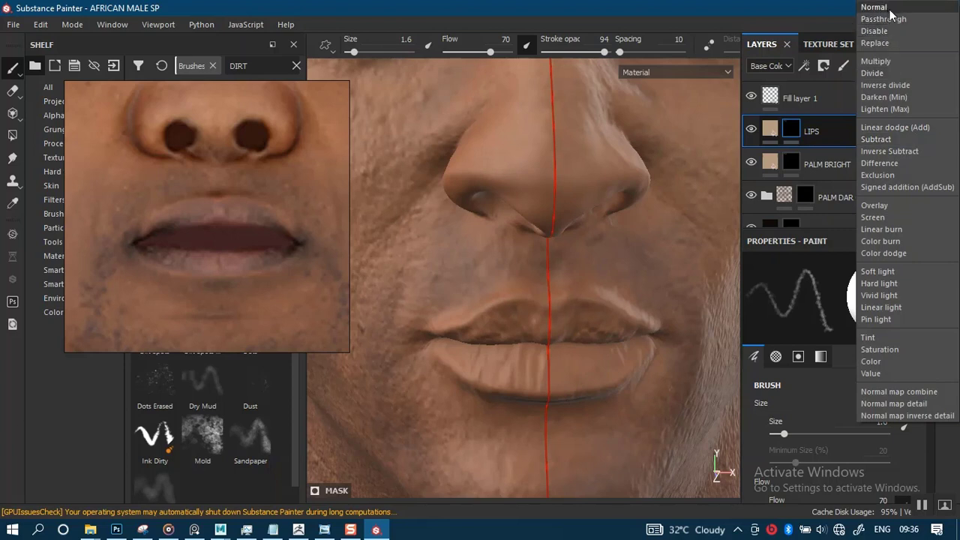
left_click(840, 134)
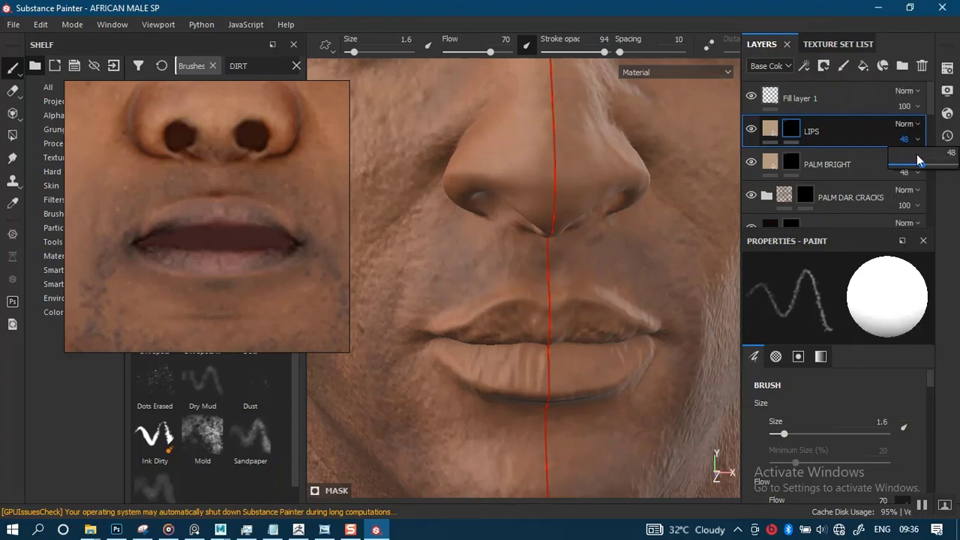
left_click_drag(922, 164, 958, 166)
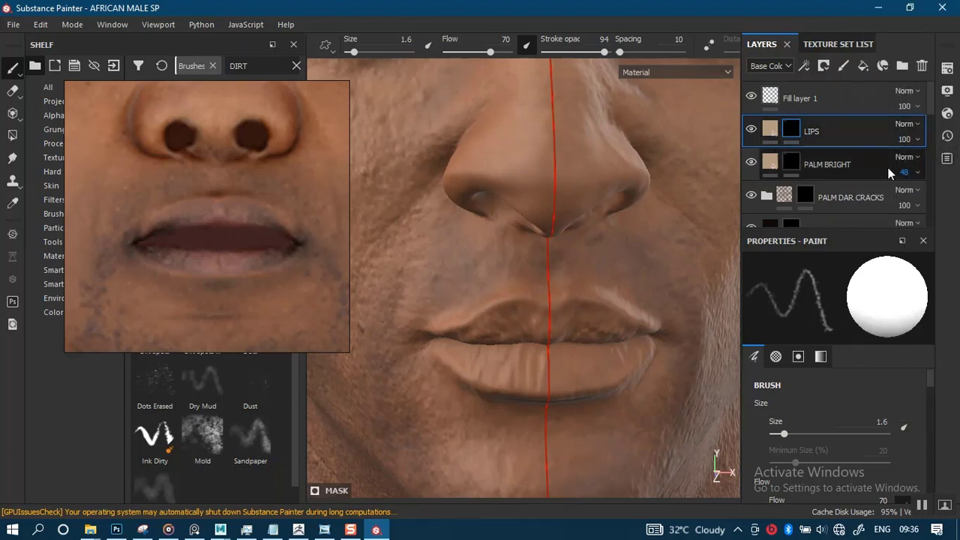
right_click(795, 133)
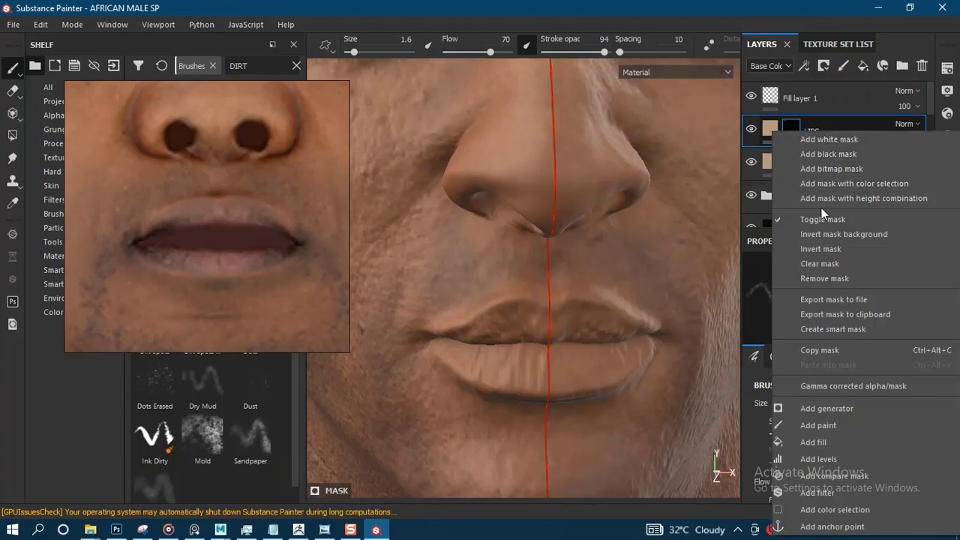
left_click(822, 144)
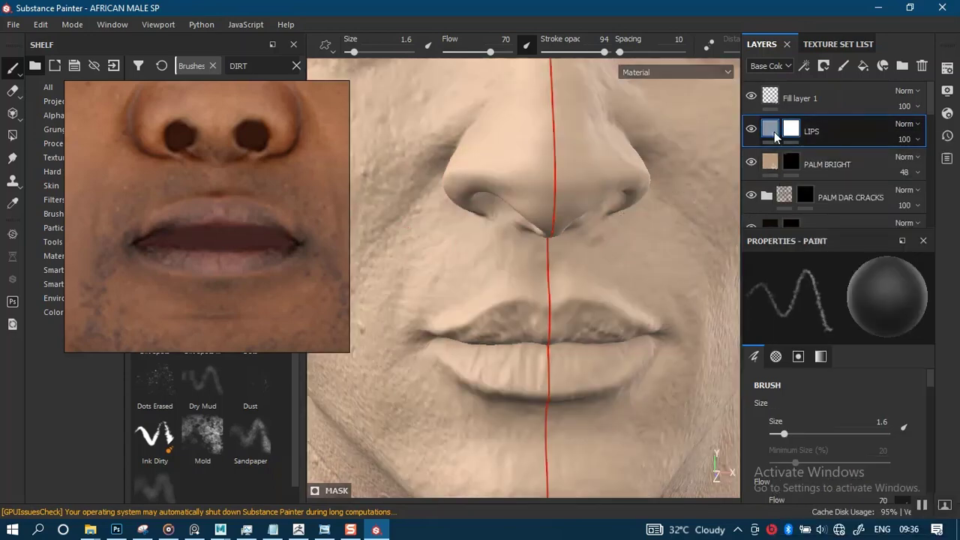
- Set the LIPS base color to a reddish brown with R 0.262, G 0.083, B 0.061, using the reference photo as a guide
left_click(774, 131)
left_click(842, 459)
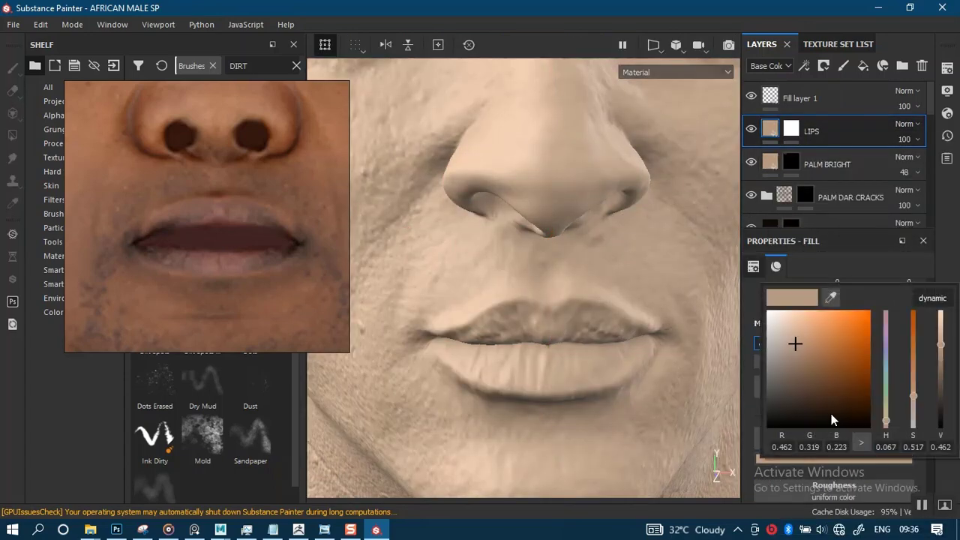
left_click_drag(676, 324, 295, 249)
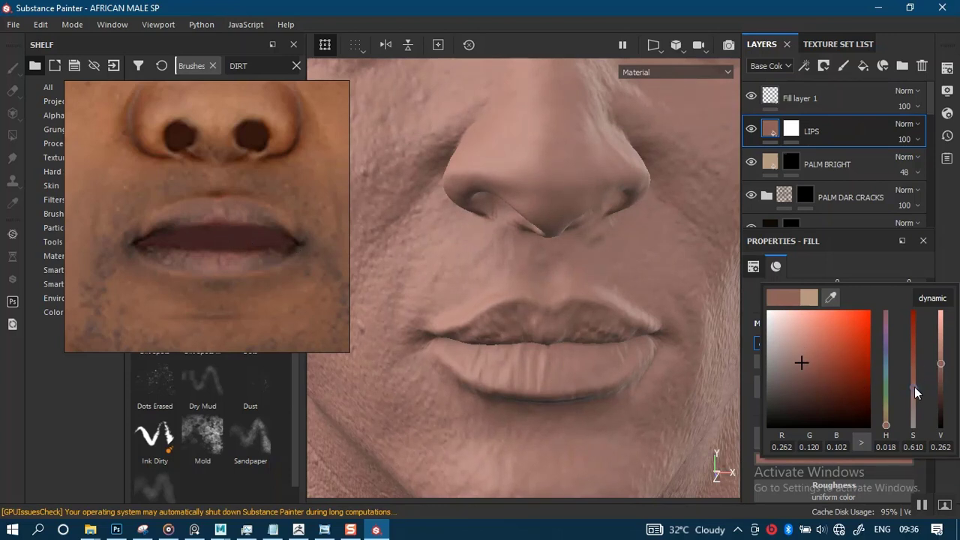
left_click_drag(914, 387, 912, 372)
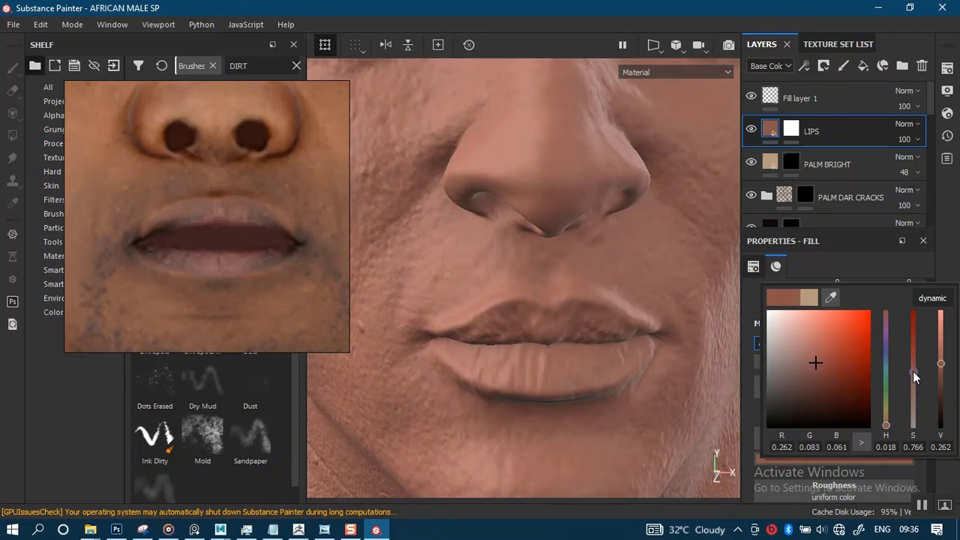
left_click(902, 224)
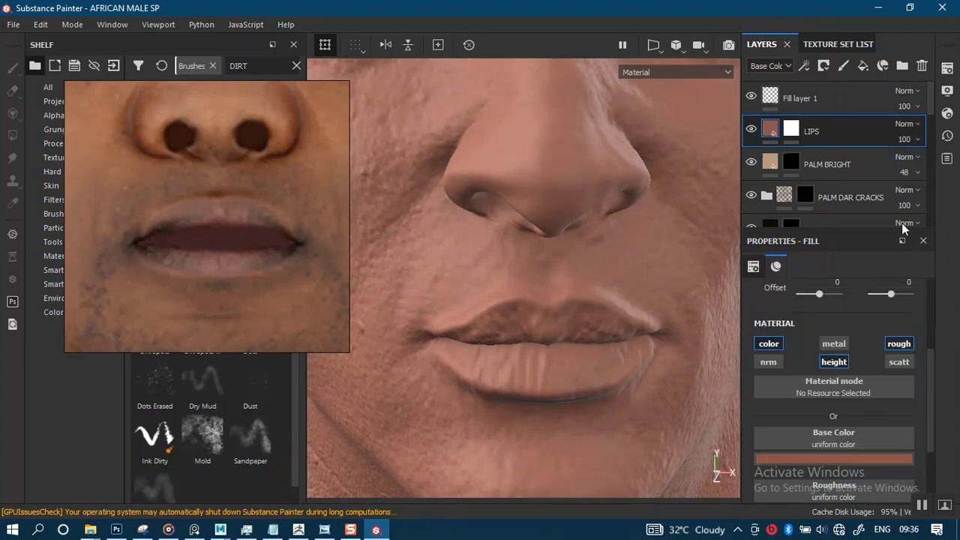
- Give the LIPS layer a black mask and paint the reddish brown over the upper and lower lips
right_click(796, 132)
left_click(817, 148)
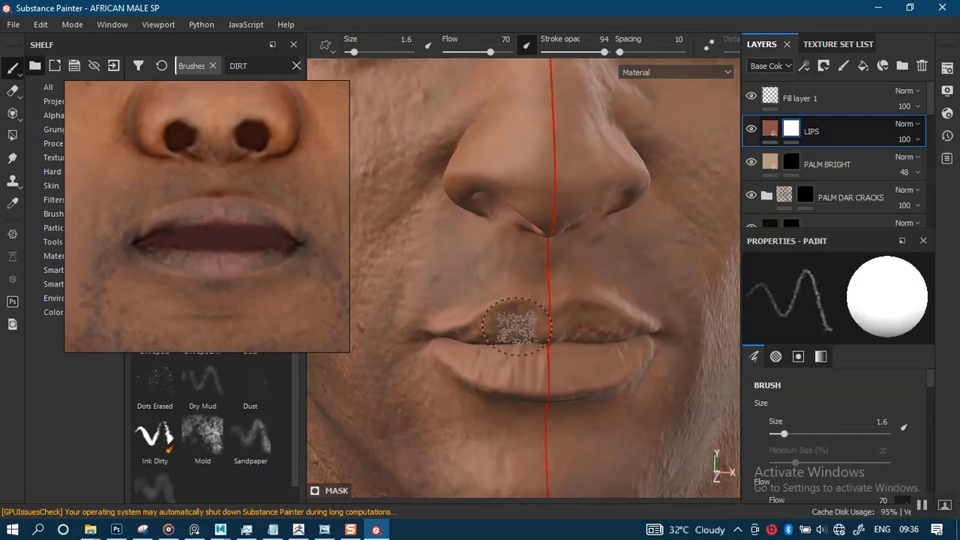
scroll(528, 355, "up", 6)
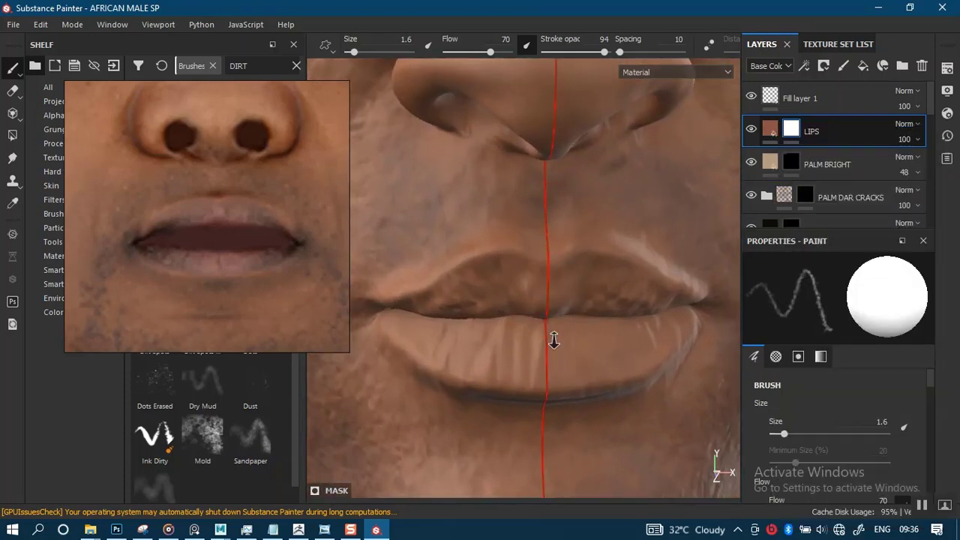
mouse_move(488, 300)
left_mouse_down("alt")
mouse_move(531, 250)
mouse_move(486, 276)
mouse_move(532, 315)
mouse_move(554, 313)
left_mouse_up("alt")
mouse_move(554, 313)
left_mouse_down("alt")
mouse_move(532, 308)
mouse_move(550, 335)
mouse_move(627, 339)
mouse_move(484, 323)
mouse_move(492, 321)
left_mouse_up("alt")
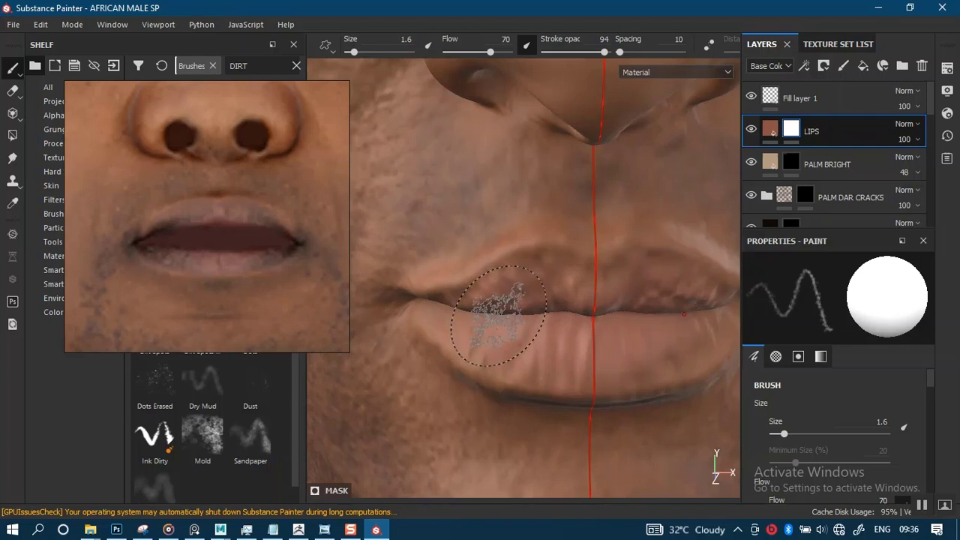
mouse_move(608, 315)
left_mouse_down("alt")
mouse_move(578, 278)
mouse_move(553, 307)
mouse_move(570, 337)
left_mouse_up("alt")
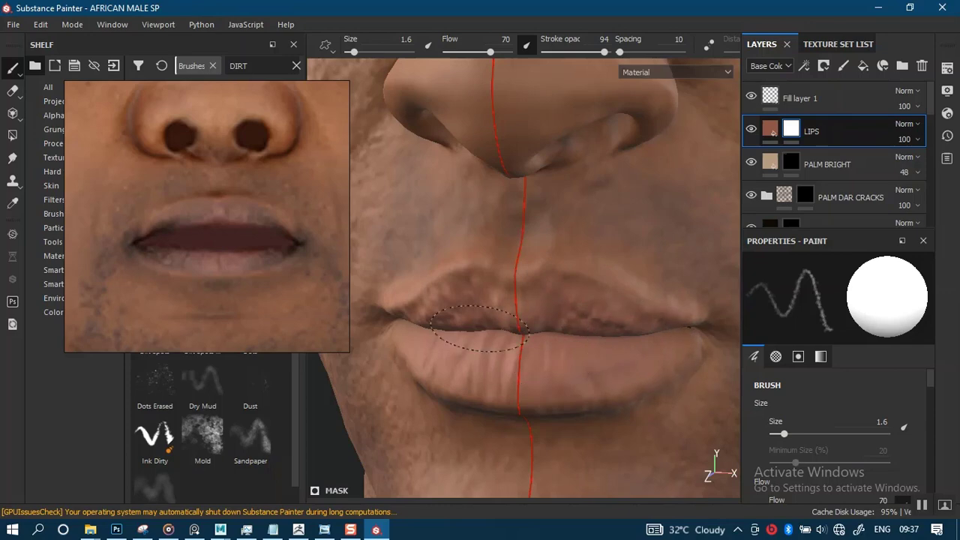
mouse_move(515, 165)
left_mouse_down("alt")
mouse_move(555, 388)
mouse_move(508, 311)
mouse_move(492, 310)
mouse_move(513, 319)
mouse_move(526, 360)
left_mouse_up("alt")
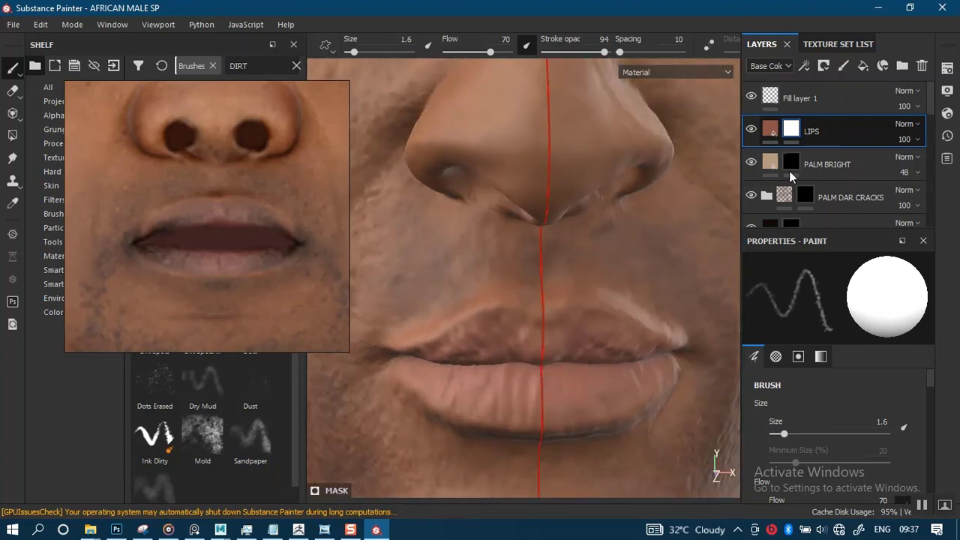
- Rename the LIPS layer to LIPS BASE and duplicate it
double_click(816, 132)
key("Return")
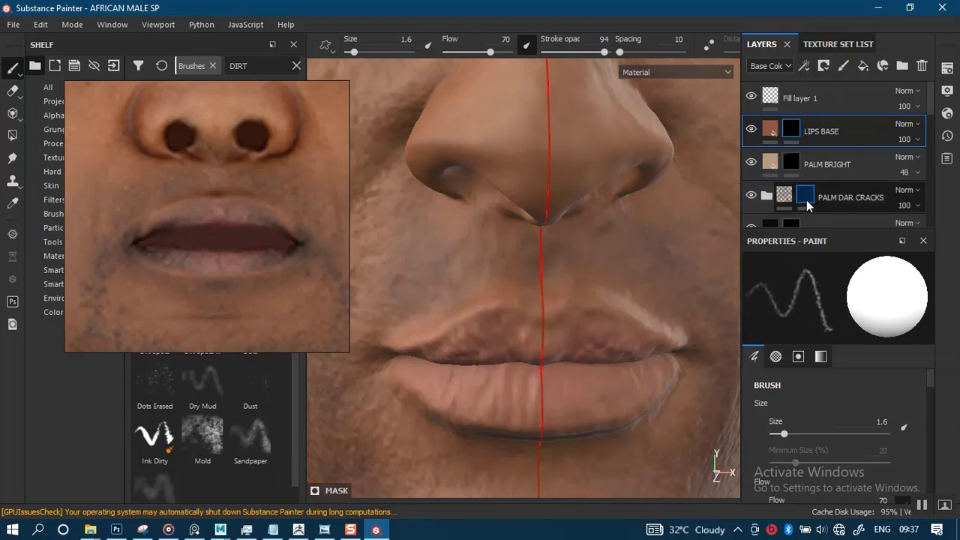
key("ctrl+d")
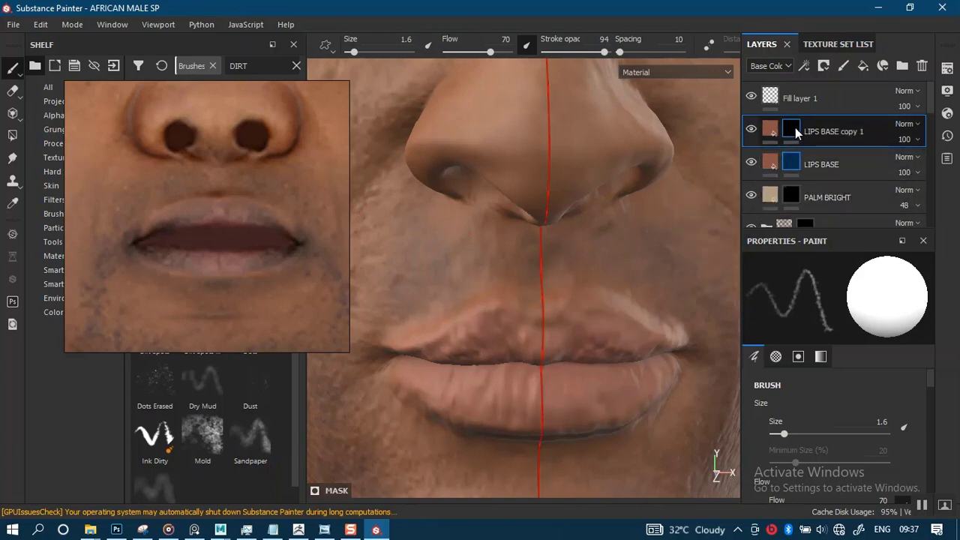
- Clear the duplicate's mask and set its base color to a very dark brown sampled from the mouth corner in the reference photo
right_click(795, 129)
left_click(810, 148)
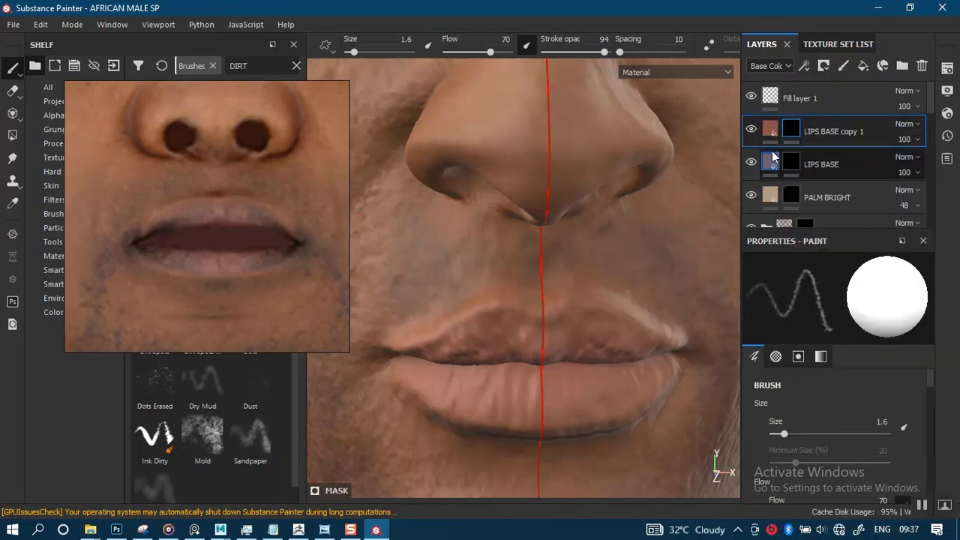
left_click(772, 130)
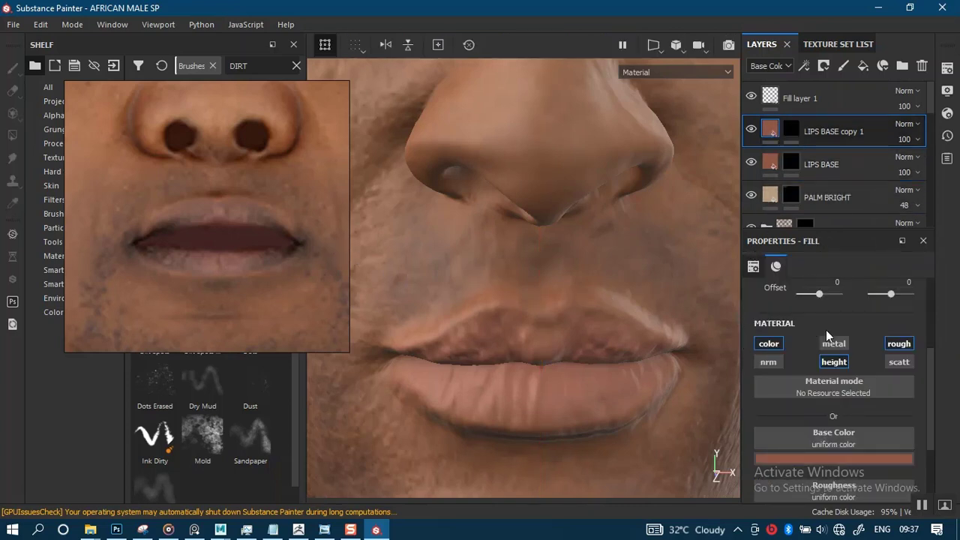
left_click(840, 459)
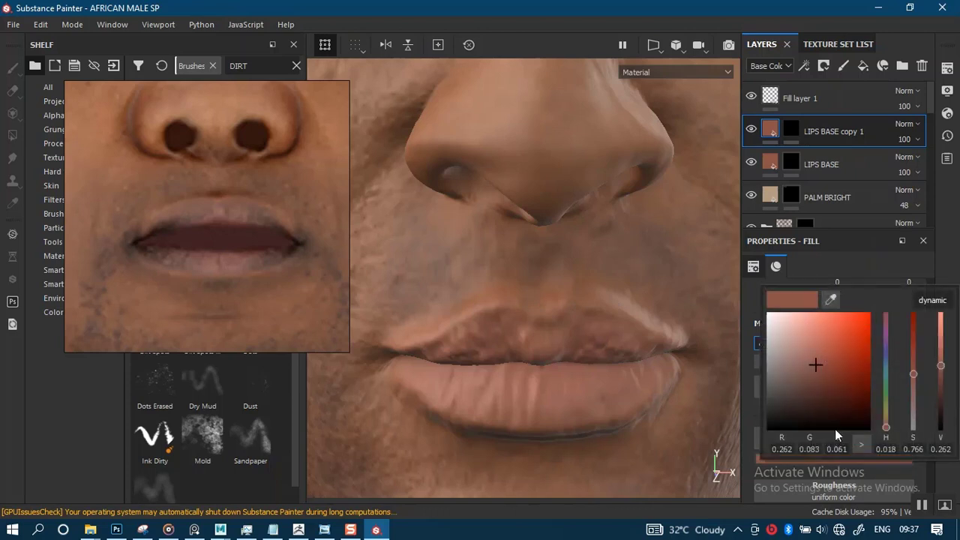
left_click(831, 300)
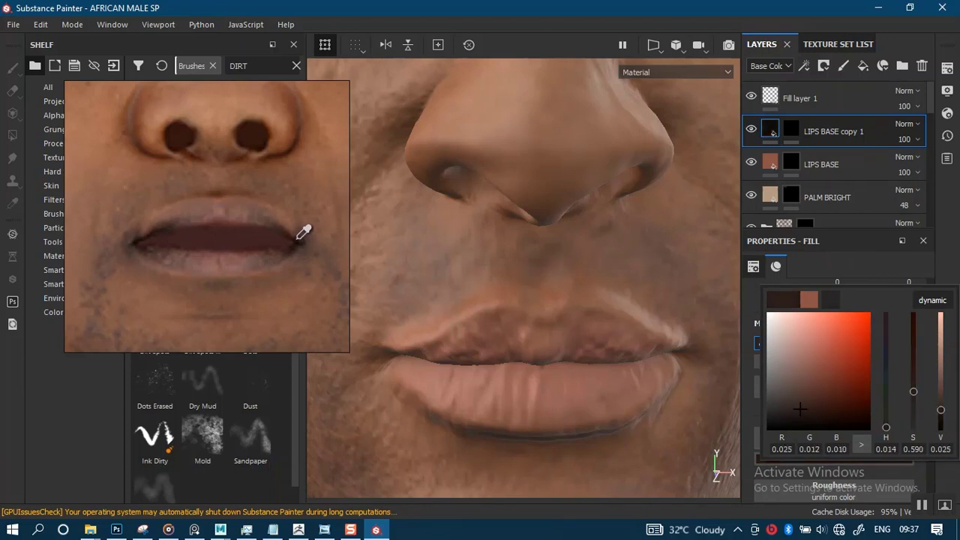
left_click(303, 234)
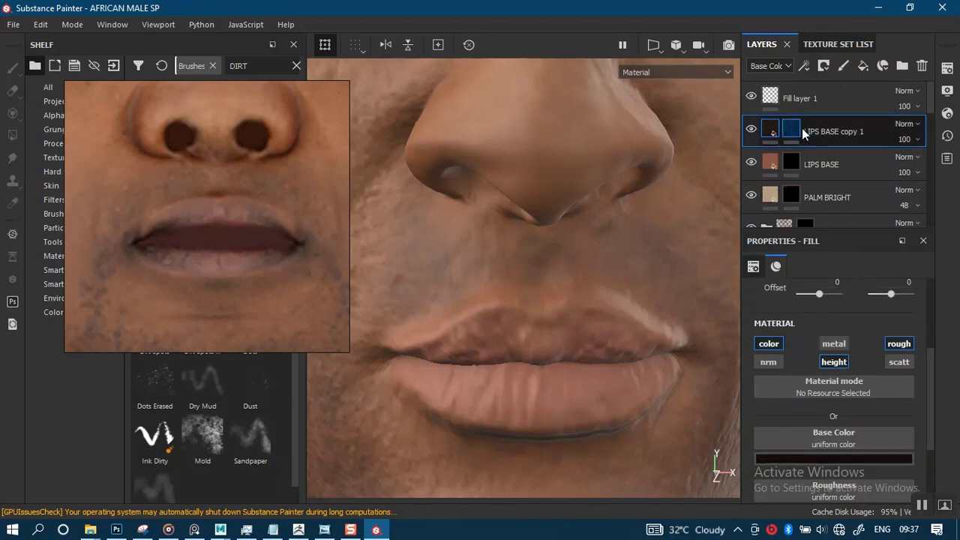
- Rename the dark duplicate layer to LIPS DARK TONE
double_click(830, 131)
left_click(852, 130)
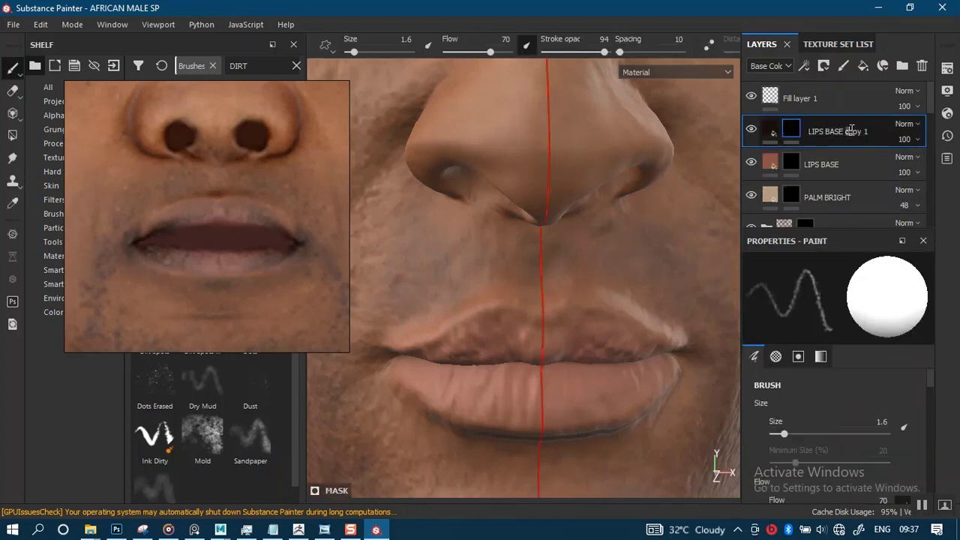
left_click_drag(831, 130, 825, 132)
type("DA")
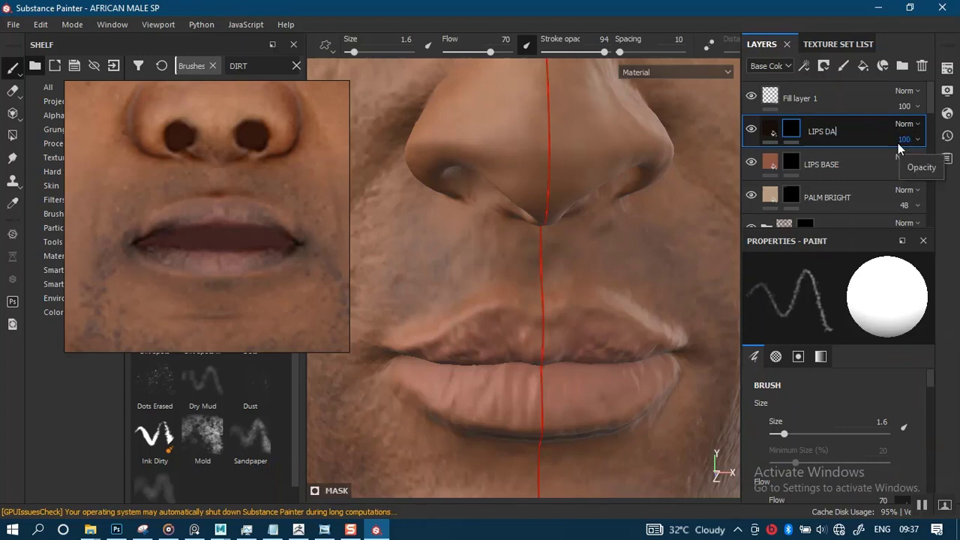
type("RK TONE")
key("Return")
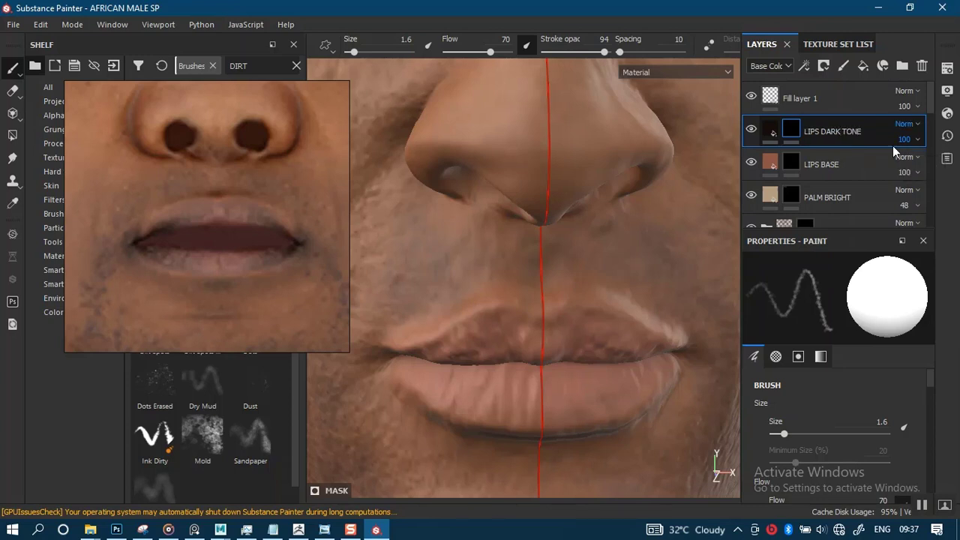
- Set the mask brush to size 0.74, flow 45 and stroke opacity 57 for work on the lips
key("bracketleft")
key("bracketleft")
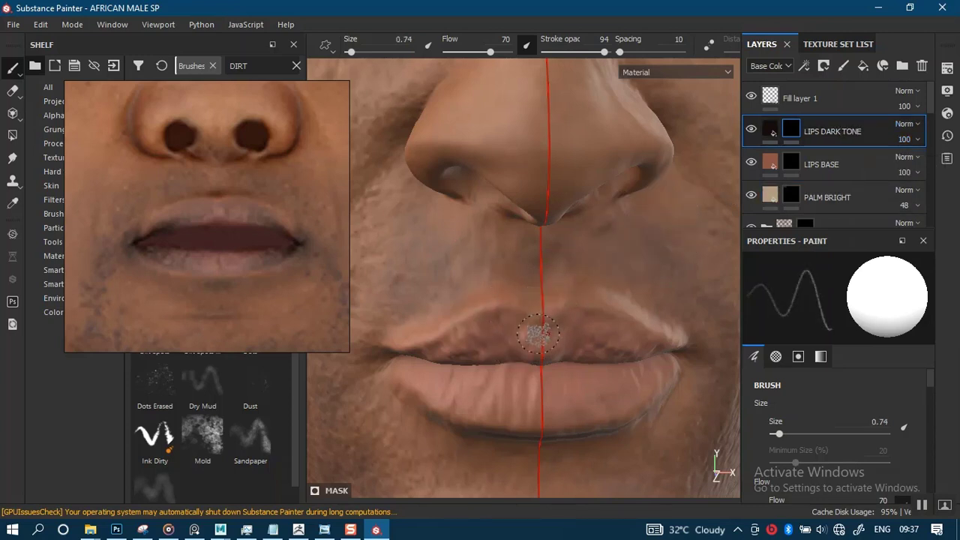
mouse_move(575, 378)
middle_mouse_down("alt")
mouse_move(575, 339)
mouse_move(613, 352)
middle_mouse_up("alt")
scroll(565, 310, "up", 2)
mouse_move(562, 332)
left_mouse_down("alt")
mouse_move(578, 343)
mouse_move(570, 337)
mouse_move(593, 315)
mouse_move(607, 325)
mouse_move(507, 302)
mouse_move(516, 330)
left_mouse_up("alt")
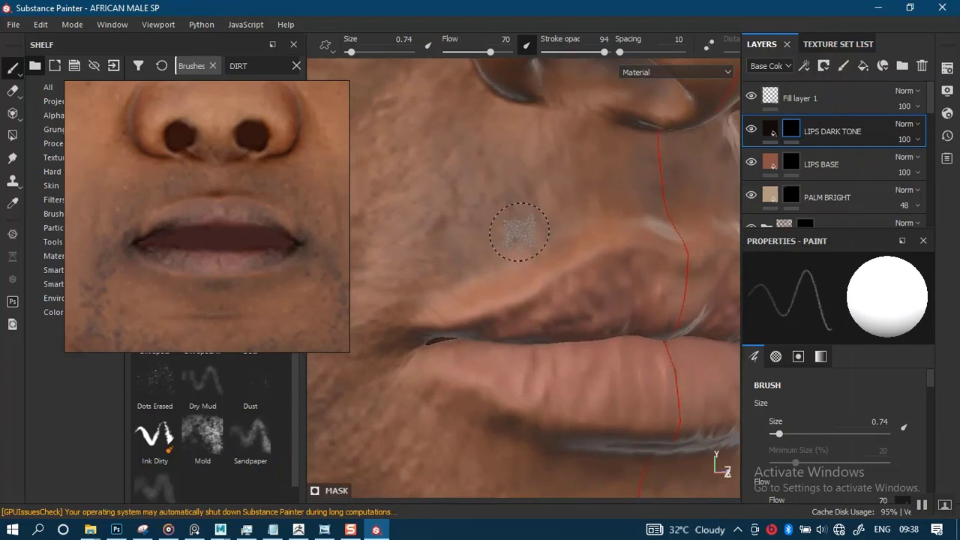
left_click_drag(600, 51, 580, 60)
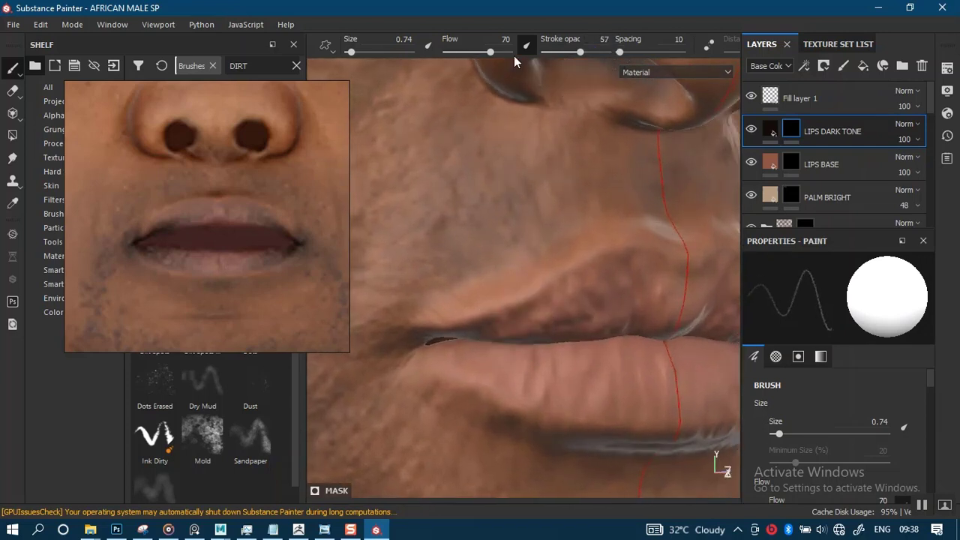
left_click_drag(482, 61, 473, 60)
- Paint the dark tone in soft patches over the mouth corners, lower lip and upper lip on the LIPS DARK TONE mask
mouse_move(487, 294)
left_mouse_down("alt")
mouse_move(514, 317)
mouse_move(501, 340)
mouse_move(536, 397)
left_mouse_up("alt")
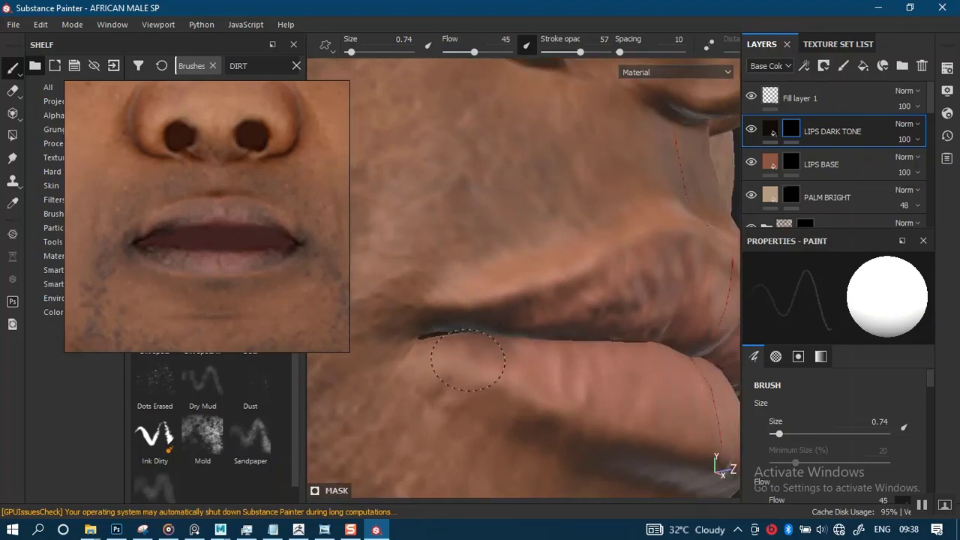
mouse_move(510, 328)
left_mouse_down("alt")
mouse_move(575, 338)
mouse_move(489, 347)
mouse_move(471, 360)
left_mouse_up("alt")
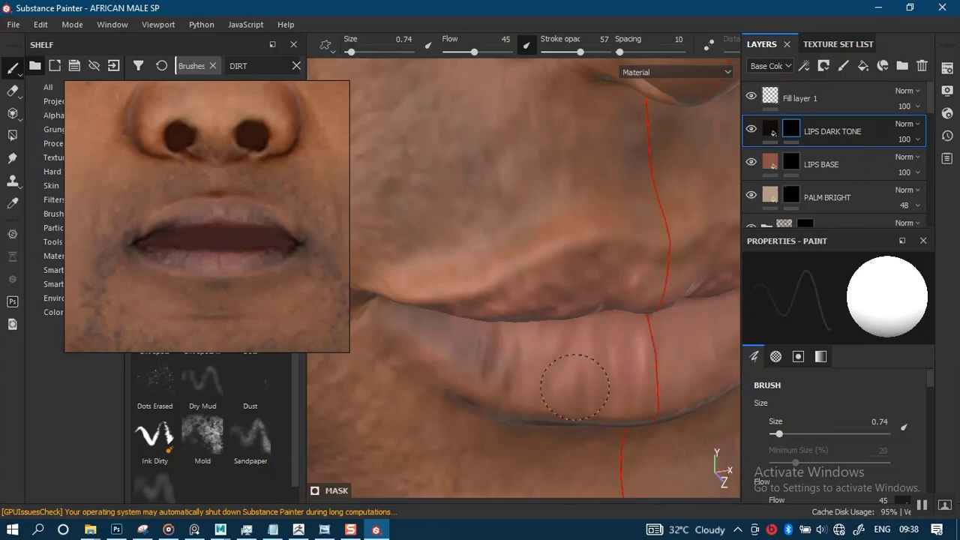
mouse_move(552, 264)
left_mouse_down("alt")
mouse_move(530, 294)
mouse_move(608, 293)
mouse_move(557, 337)
mouse_move(517, 337)
mouse_move(530, 331)
mouse_move(535, 300)
mouse_move(508, 322)
left_mouse_up("alt")
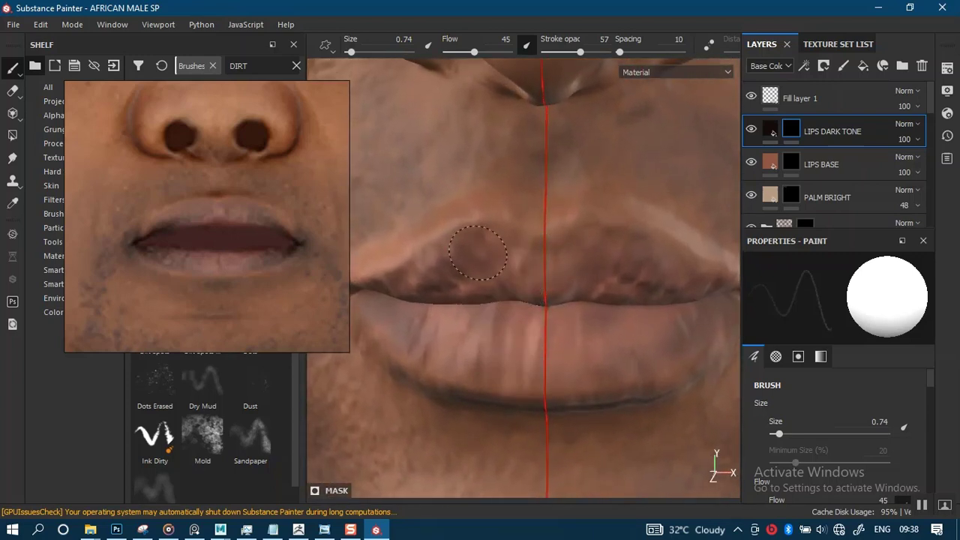
scroll(514, 343, "down", 4)
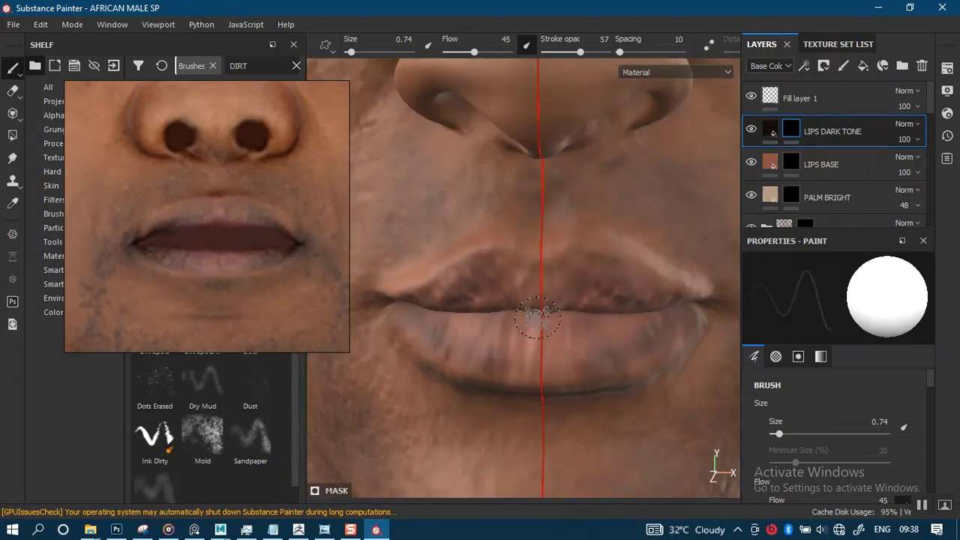
scroll(540, 382, "up", 4)
mouse_move(535, 330)
left_mouse_down("alt")
mouse_move(553, 313)
mouse_move(545, 356)
mouse_move(561, 364)
mouse_move(414, 309)
left_mouse_up("alt")
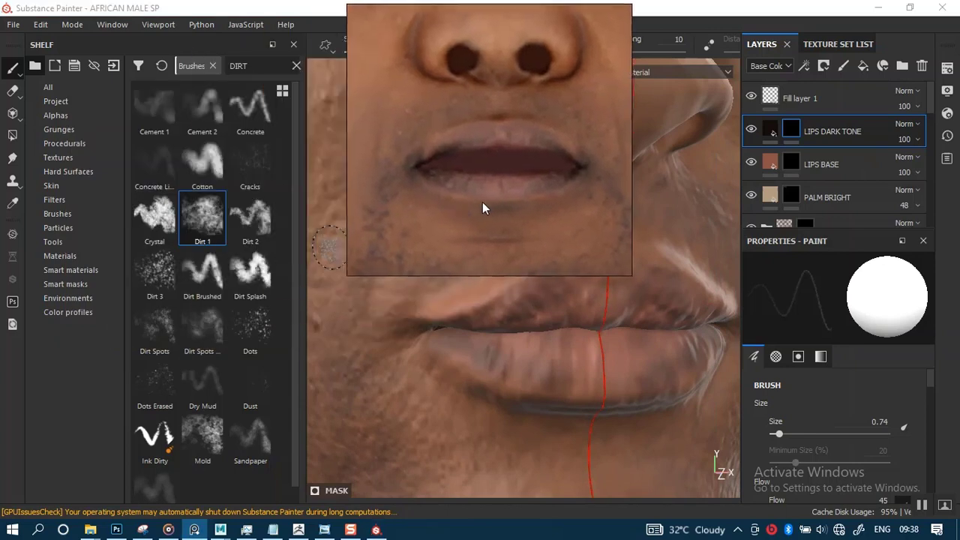
- Switch to the Dirt 3 brush with size 1.47, flow 48 and stroke opacity 57, moving the reference photo clear of the face
left_click(160, 285)
left_click_drag(419, 220, 85, 291)
mouse_move(563, 209)
right_mouse_down("alt")
mouse_move(477, 194)
mouse_move(469, 184)
right_mouse_up("alt")
mouse_move(491, 323)
right_mouse_down("alt")
mouse_move(499, 257)
mouse_move(504, 267)
mouse_move(489, 258)
right_mouse_up("alt")
middle_click_drag(563, 296, 523, 282, "alt")
right_click_drag(524, 282, 538, 301, "alt")
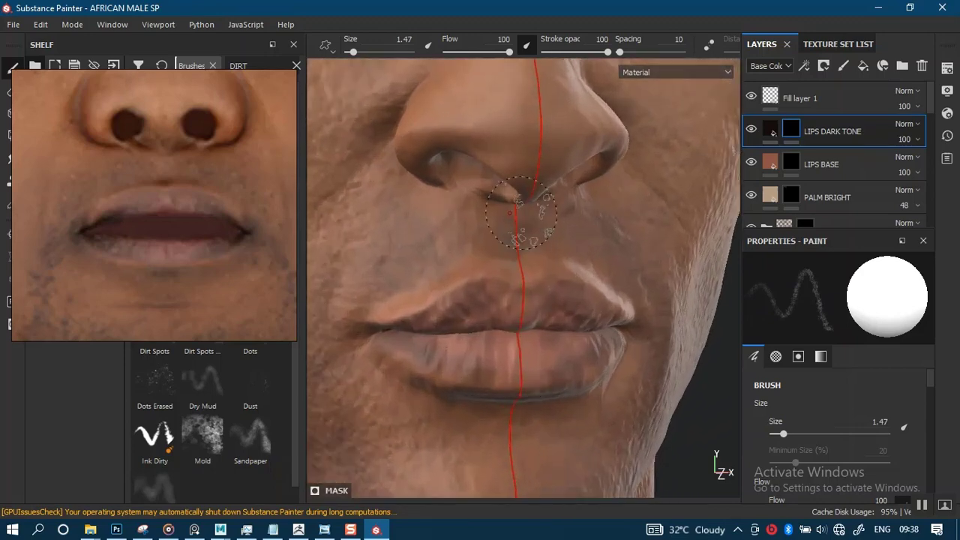
left_click_drag(493, 53, 476, 52)
left_click_drag(607, 53, 579, 52)
- Paint mottled dark tone over the upper and lower lips with the Dirt 3 brush
middle_click_drag(555, 225, 593, 188, "alt")
left_click_drag(552, 225, 507, 234, "alt")
middle_click_drag(512, 258, 477, 242, "alt")
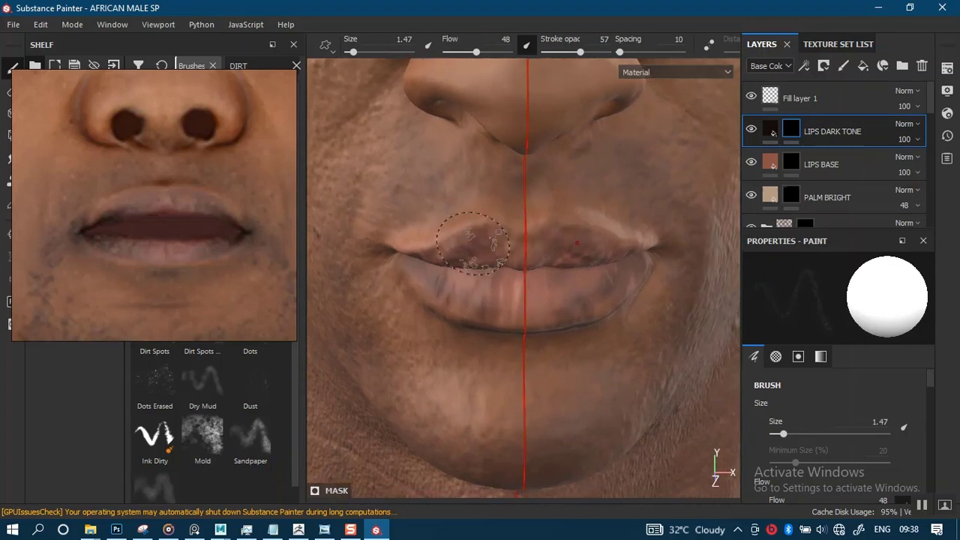
right_click_drag(477, 243, 504, 274, "alt")
left_click_drag(527, 309, 494, 304)
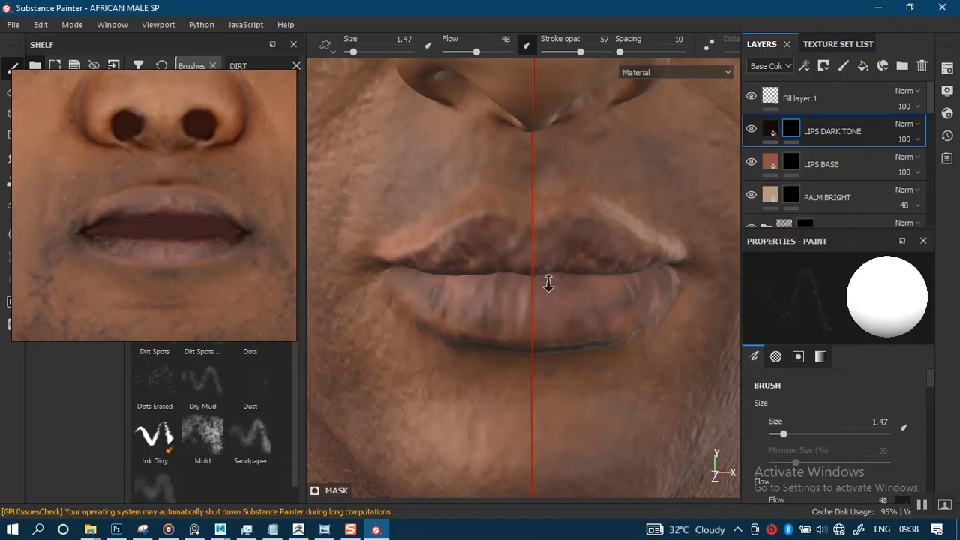
right_click_drag(548, 283, 519, 296, "alt")
left_click_drag(518, 295, 501, 309, "alt")
middle_click_drag(537, 337, 513, 334, "alt")
right_click_drag(517, 356, 557, 405, "alt")
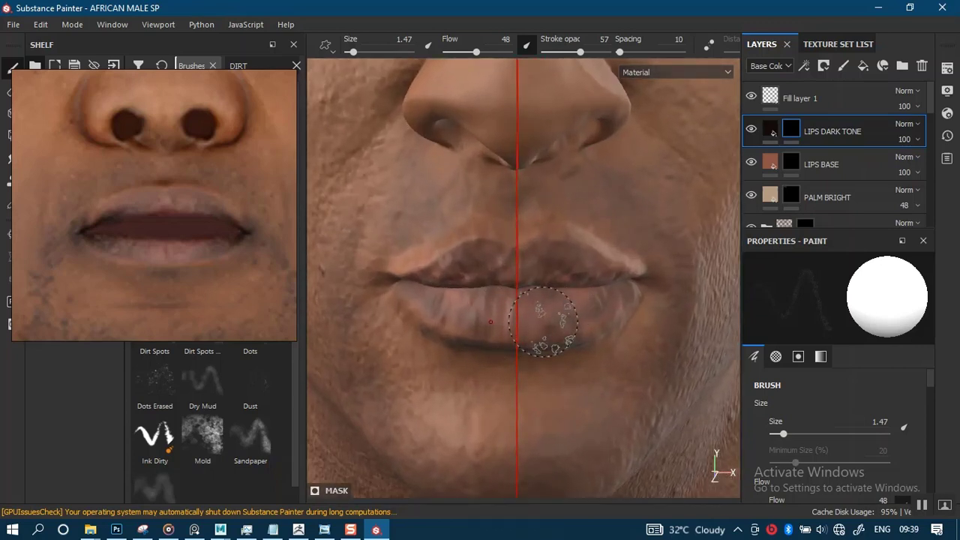
- Invert the mask brush to black at size 1.03 and erase excess dark tone from the lips
key("x")
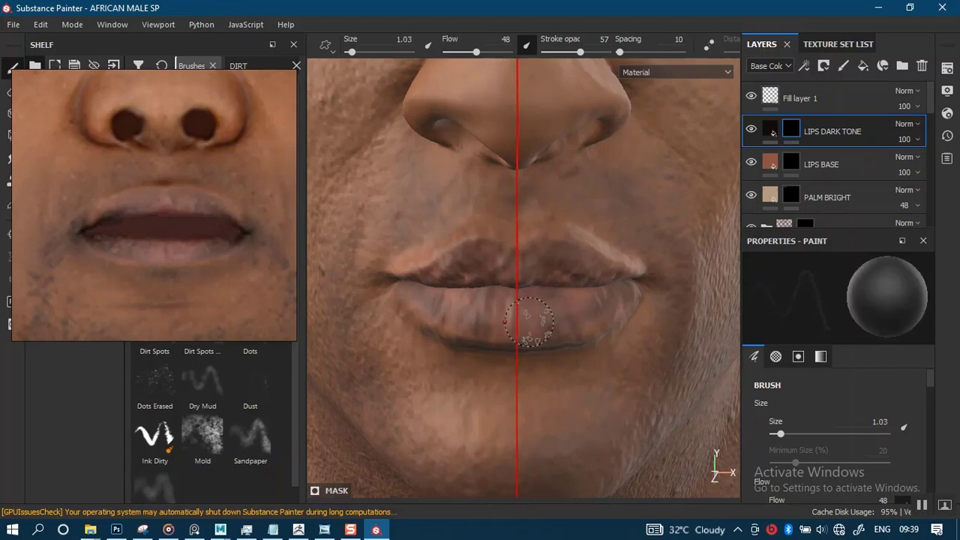
mouse_move(534, 327)
left_mouse_down("alt")
mouse_move(523, 298)
mouse_move(502, 301)
left_mouse_up("alt")
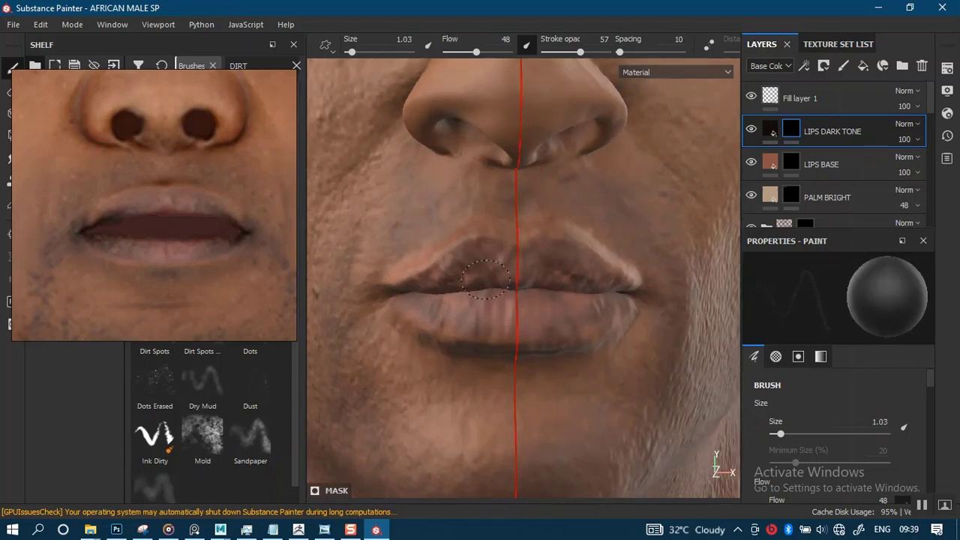
right_click_drag(511, 297, 515, 379, "alt")
middle_click_drag(466, 343, 514, 313, "alt")
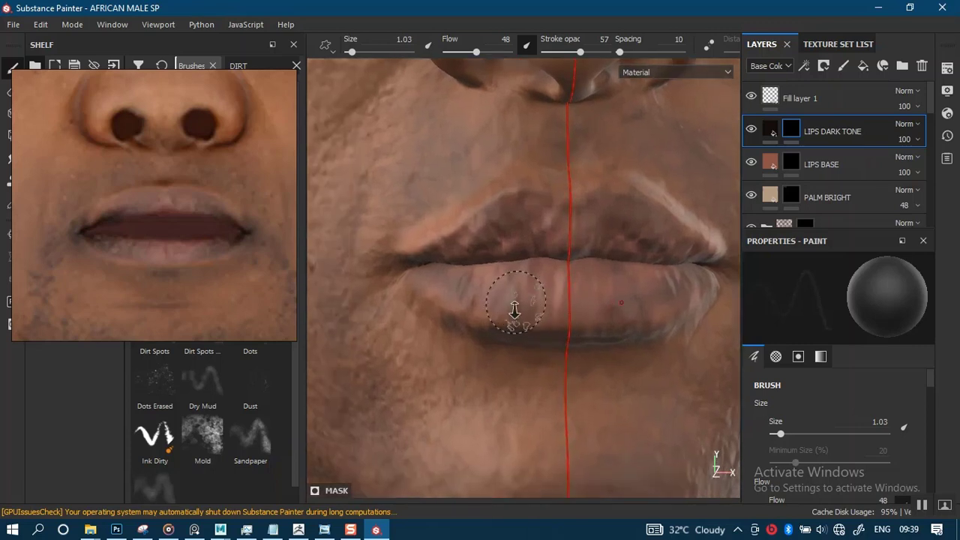
left_click_drag(515, 312, 535, 341, "alt")
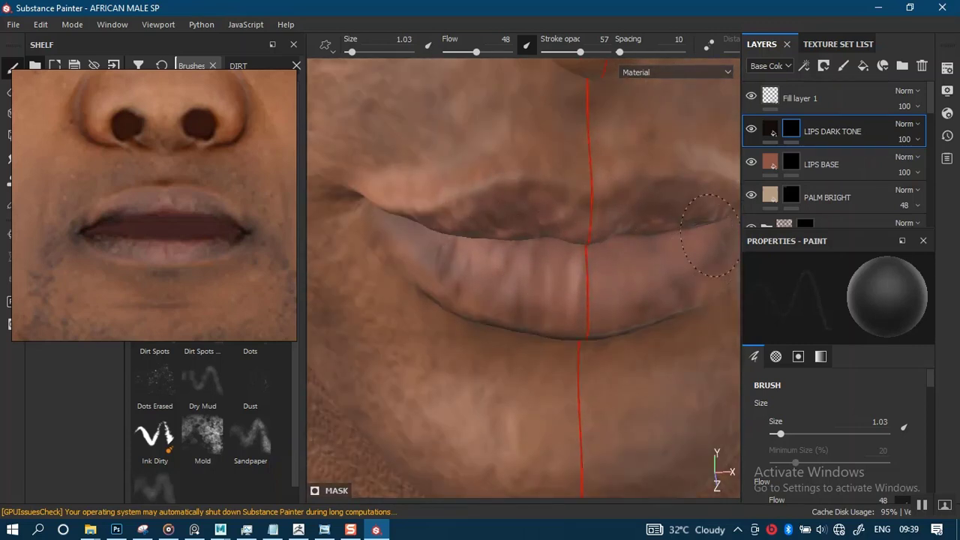
right_click_drag(536, 219, 501, 231, "alt")
- Examine the lip coloring against the whole face and the reference photo from several distances and angles
left_click_drag(520, 310, 515, 305, "alt")
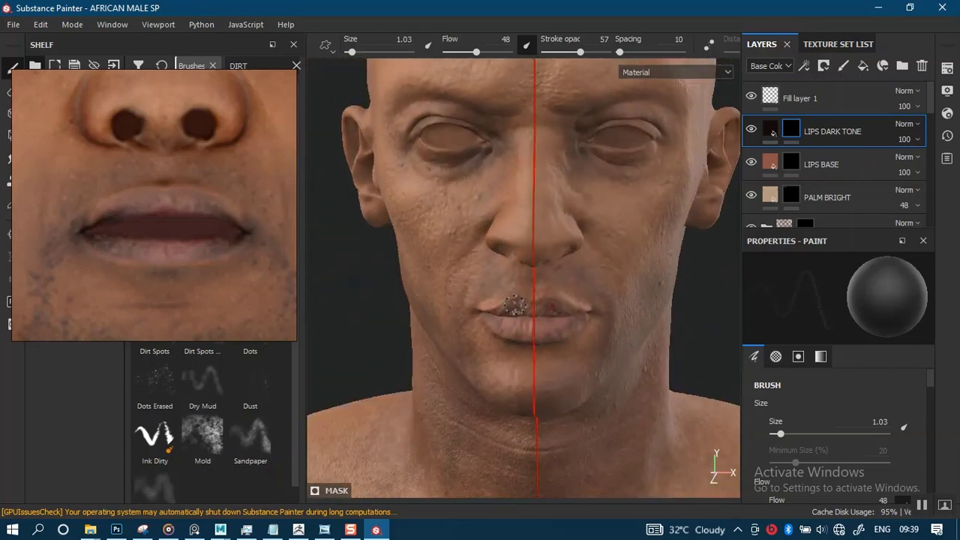
middle_click_drag(502, 308, 498, 257, "alt")
right_click_drag(503, 264, 510, 338, "alt")
right_click_drag(471, 257, 480, 322, "alt")
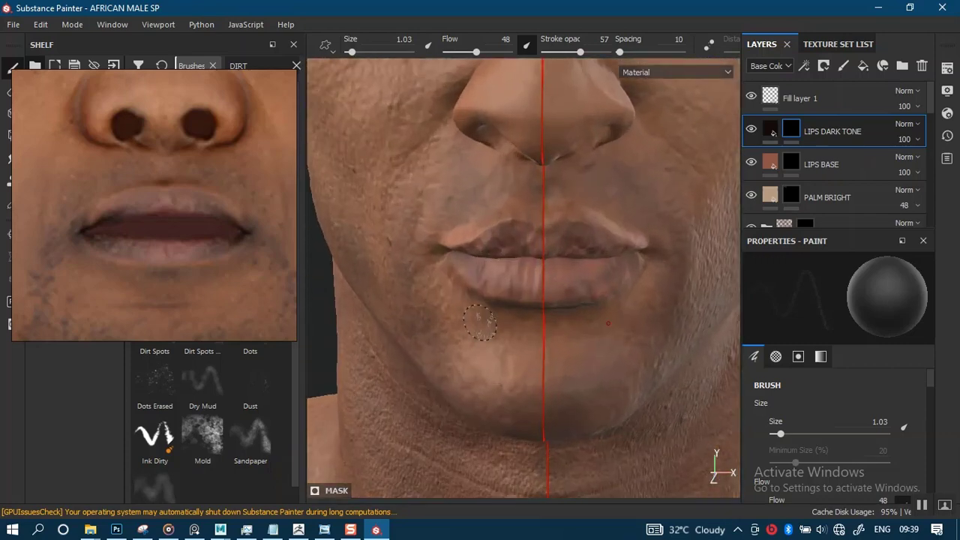
left_click_drag(480, 322, 493, 298, "alt")
middle_click_drag(505, 270, 499, 293, "alt")
mouse_move(499, 293)
right_mouse_down("alt")
mouse_move(515, 305)
mouse_move(493, 303)
right_mouse_up("alt")
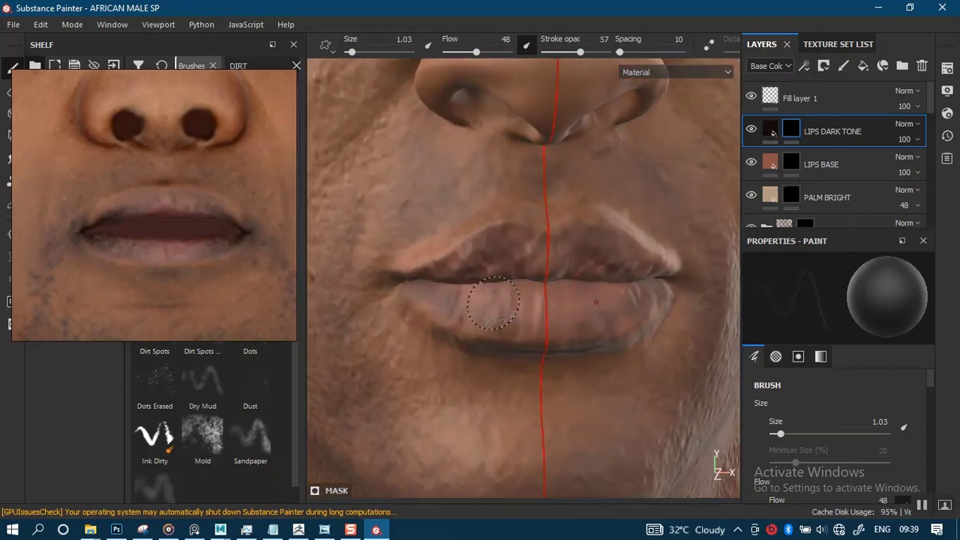
middle_click_drag(494, 303, 521, 303, "alt")
right_click_drag(521, 303, 515, 328, "alt")
left_click_drag(514, 328, 520, 267, "alt")
middle_click_drag(559, 271, 519, 292, "alt")
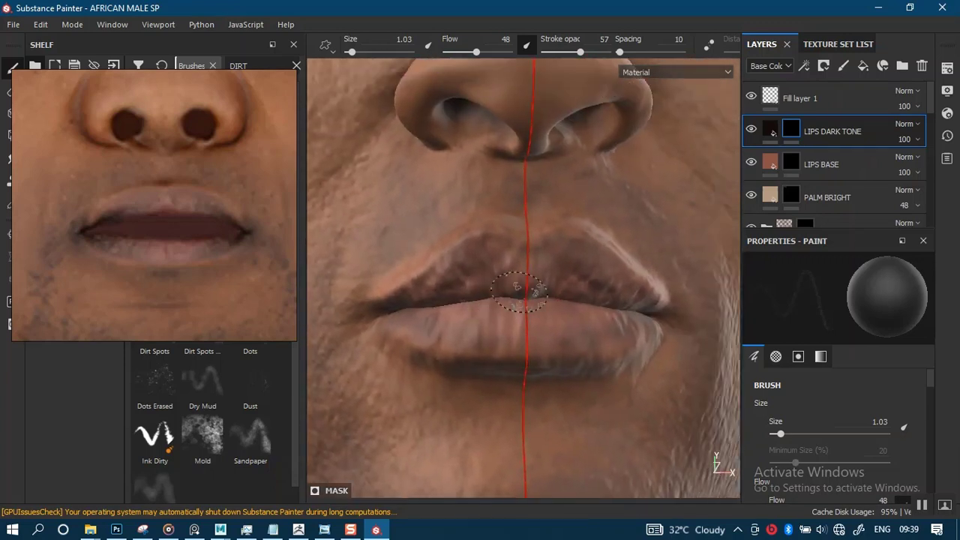
- Show only the Base Color channel in the viewport and soften the dark tone around the mouth corners and lower lip with the black brush
key("c")
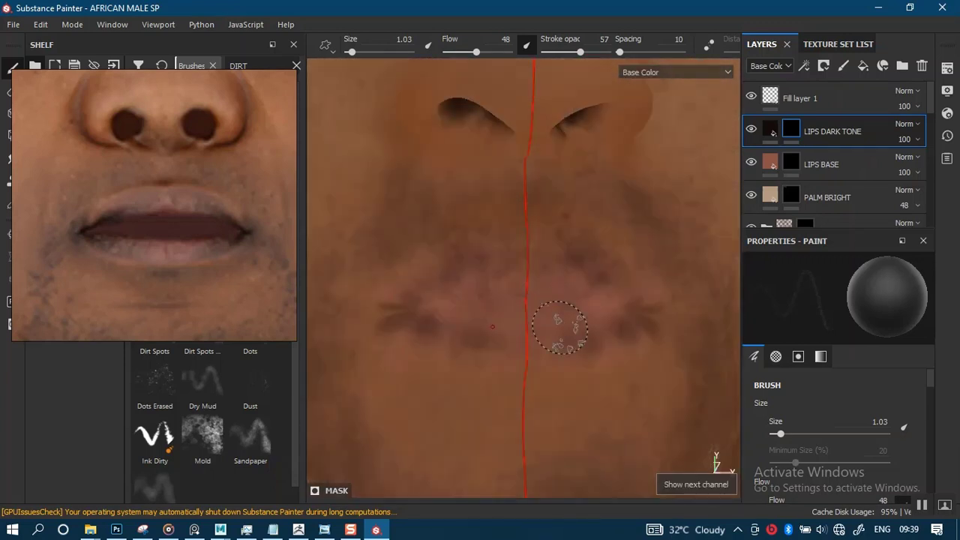
right_click_drag(533, 328, 532, 441, "alt")
mouse_move(514, 375)
left_mouse_down("alt")
mouse_move(521, 330)
mouse_move(521, 364)
left_mouse_up("alt")
mouse_move(490, 289)
right_mouse_down("alt")
mouse_move(508, 275)
mouse_move(489, 291)
right_mouse_up("alt")
middle_click_drag(486, 292, 509, 299, "alt")
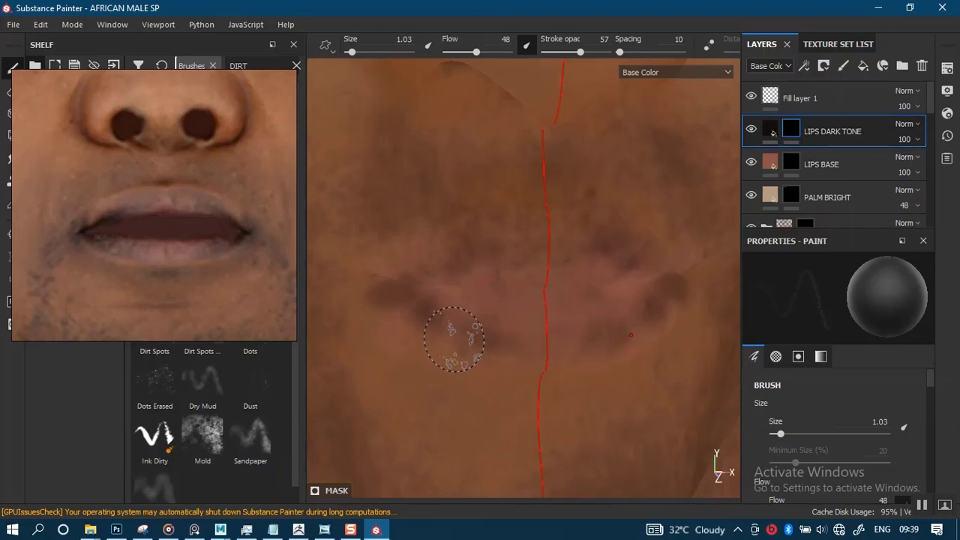
mouse_move(466, 331)
left_mouse_down()
mouse_move(480, 337)
mouse_move(428, 343)
mouse_move(422, 311)
mouse_move(384, 298)
mouse_move(401, 297)
left_mouse_up()
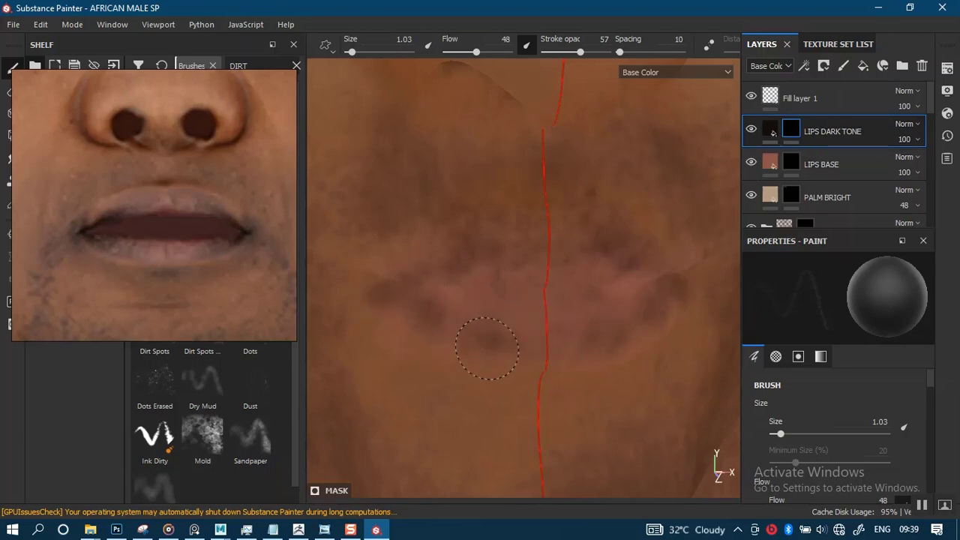
- Switch the mask brush to white, paint dark tone along the lower lip, and undo the last stroke
left_click_drag(556, 290, 549, 274, "alt")
mouse_move(550, 274)
right_mouse_down("alt")
mouse_move(536, 267)
mouse_move(530, 289)
mouse_move(525, 259)
right_mouse_up("alt")
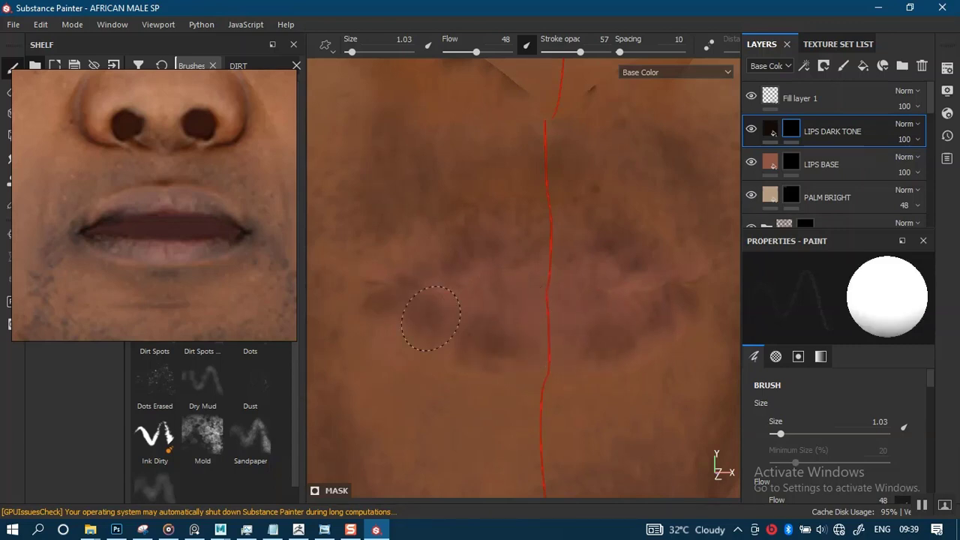
left_click_drag(431, 319, 467, 330)
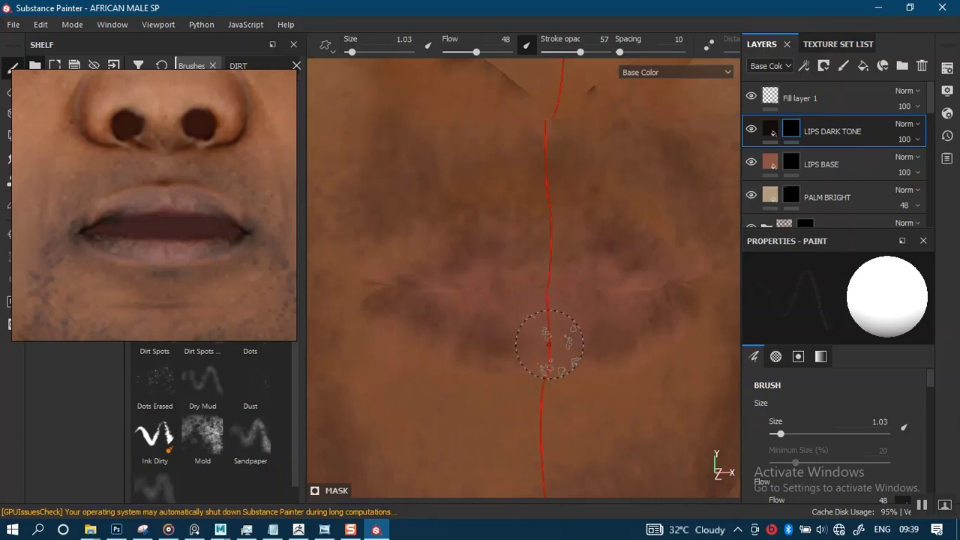
key("ctrl+z")
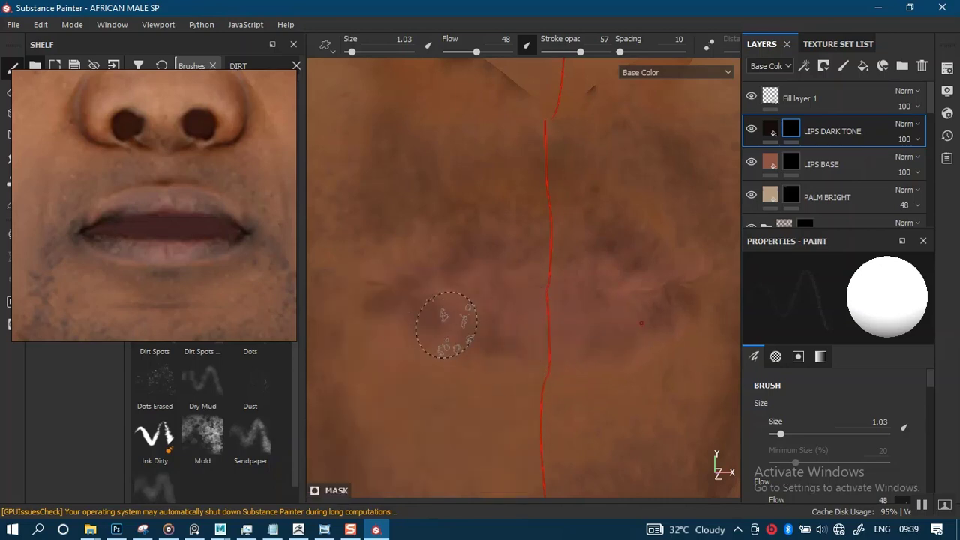
- Reduce the brush size to 0.38 and refine the dark tone along the lower lip's edge and mouth corners
key("bracketleft")
key("bracketleft")
key("bracketleft")
key("bracketleft")
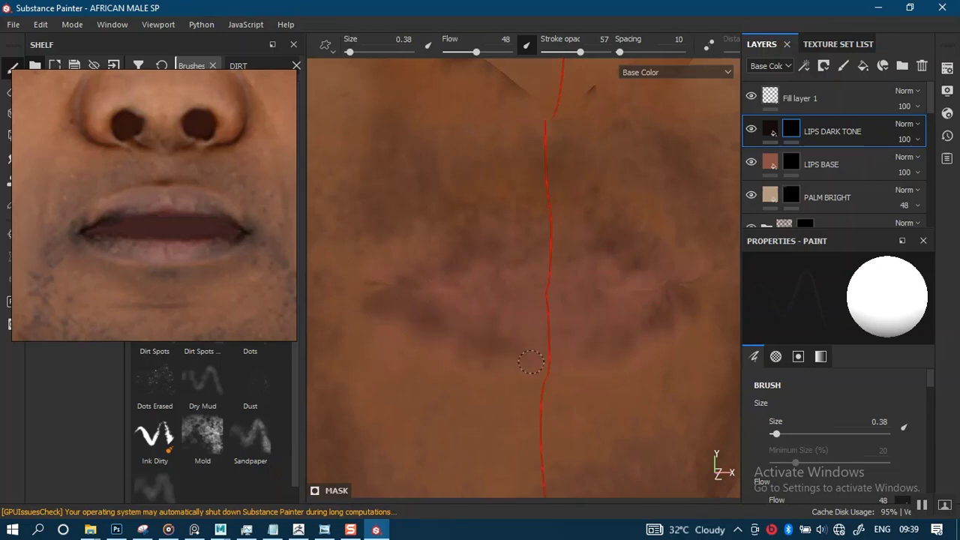
left_click_drag(585, 345, 542, 242, "alt")
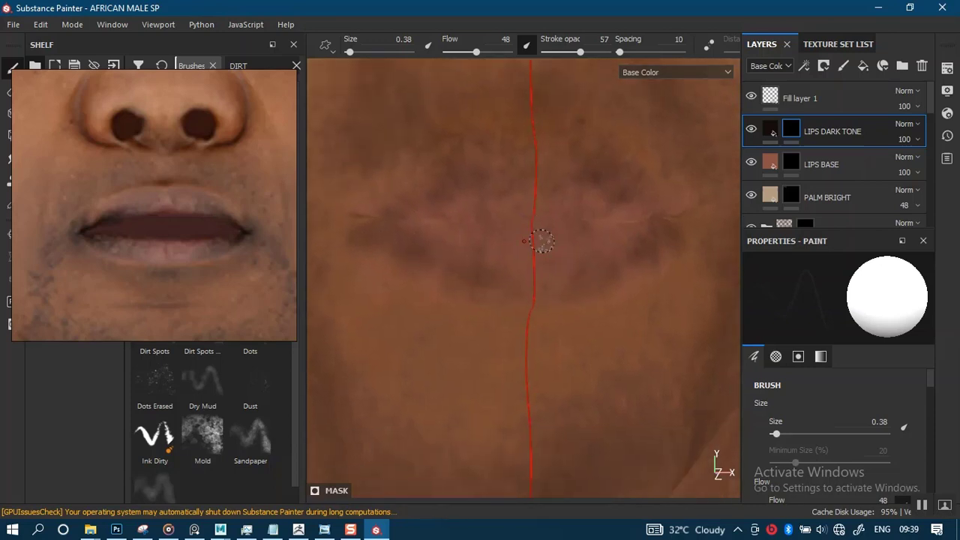
mouse_move(569, 276)
left_mouse_down("alt")
mouse_move(561, 248)
mouse_move(550, 279)
left_mouse_up("alt")
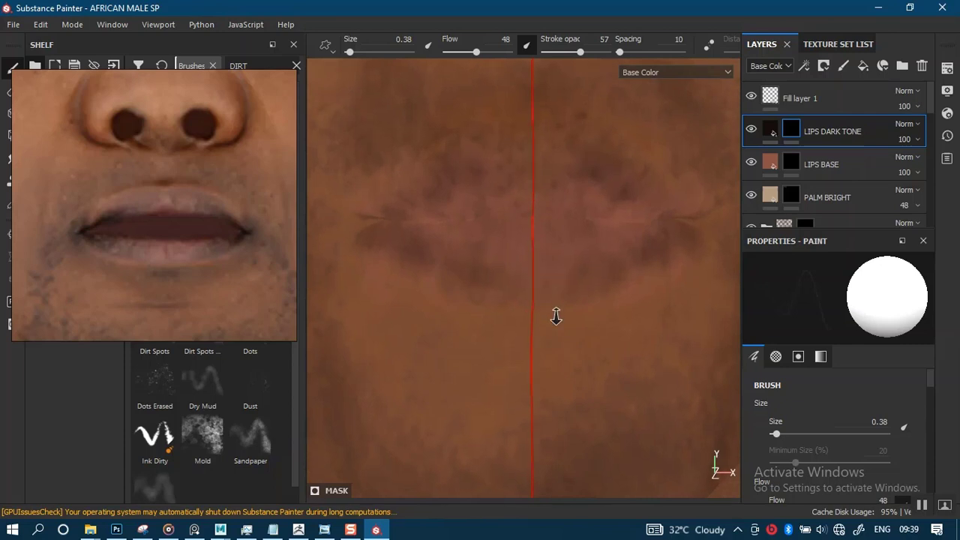
mouse_move(557, 317)
left_mouse_down("alt")
mouse_move(555, 300)
mouse_move(551, 328)
mouse_move(538, 294)
mouse_move(530, 335)
mouse_move(532, 293)
mouse_move(520, 315)
mouse_move(540, 304)
mouse_move(502, 334)
mouse_move(528, 300)
mouse_move(548, 300)
mouse_move(549, 353)
mouse_move(538, 298)
left_mouse_up("alt")
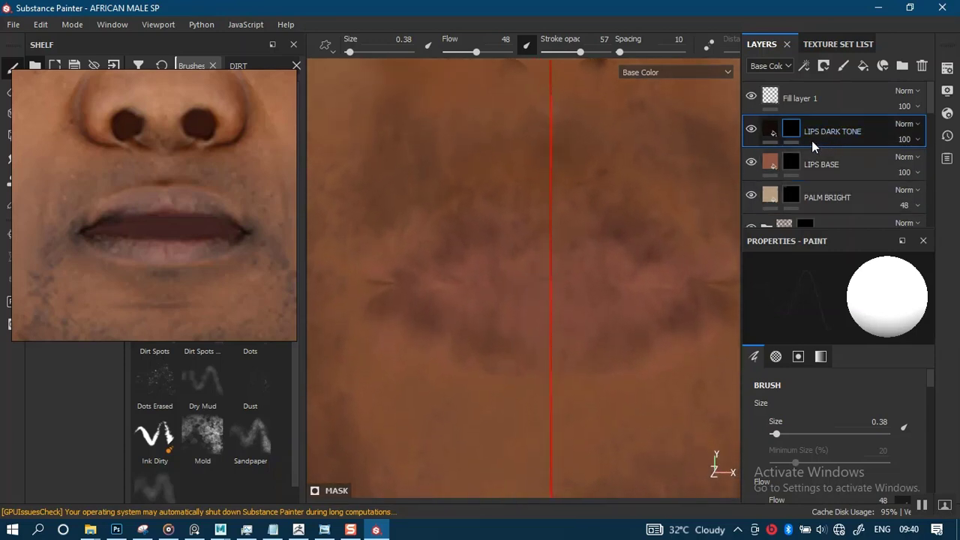
- Duplicate the LIPS DARK TONE layer and clear the copy's mask back to plain black
key("ctrl+d")
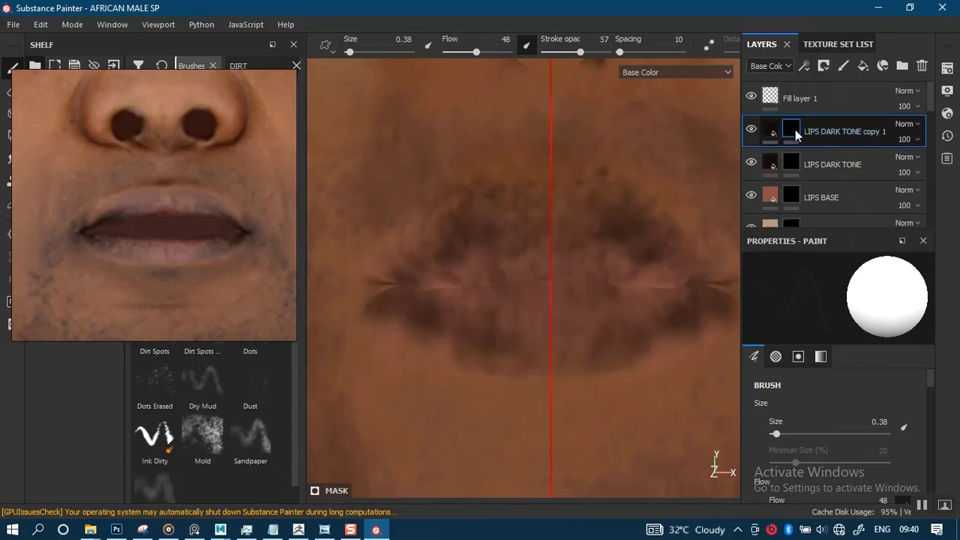
right_click(809, 137)
left_click(810, 151)
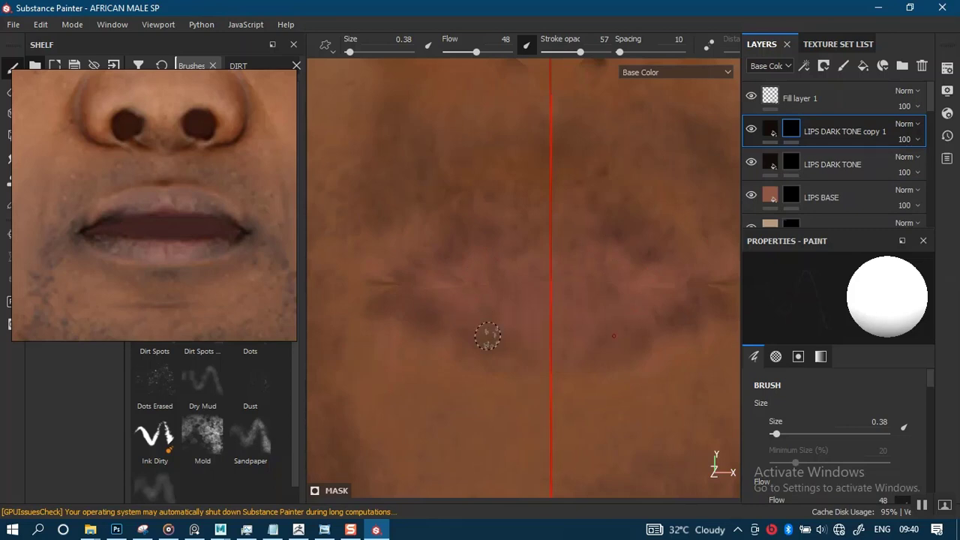
- Restore the full Material view and set the copied layer's base color to the light skin tone sampled beside the nose in the reference photo
key("m")
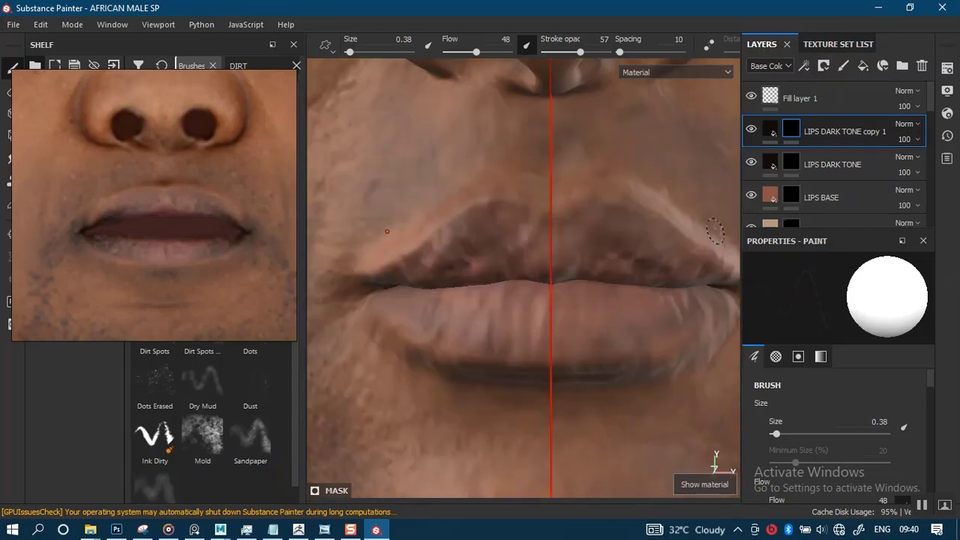
left_click(768, 132)
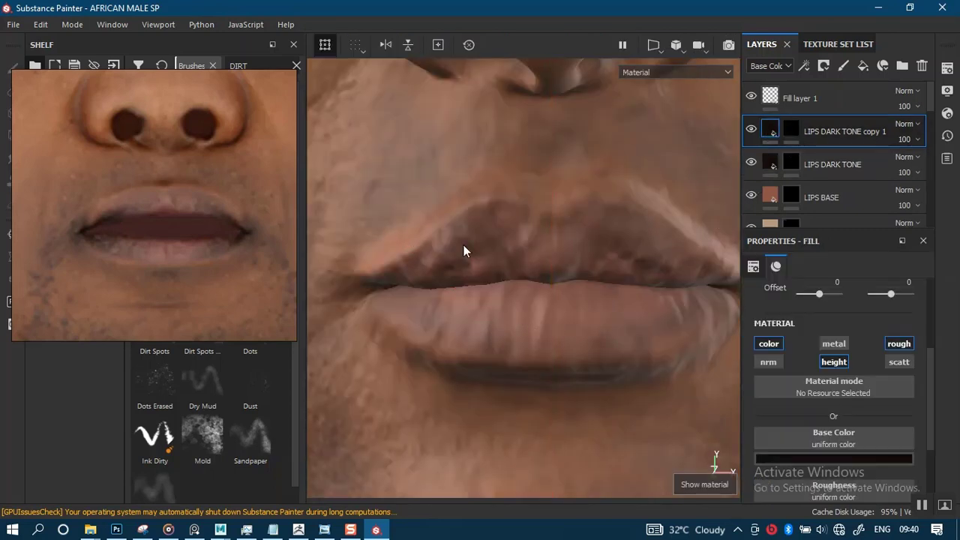
left_click(816, 459)
left_click(830, 299)
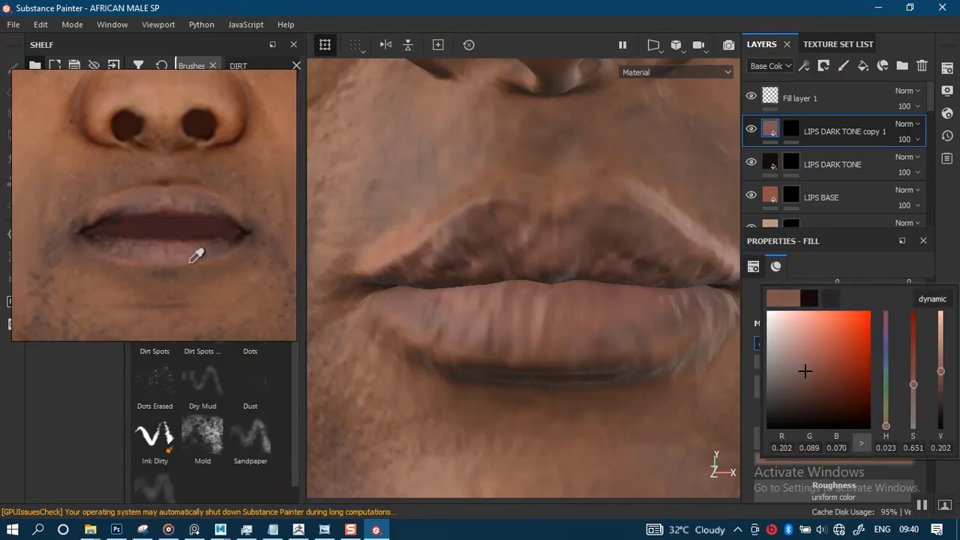
left_click(272, 111)
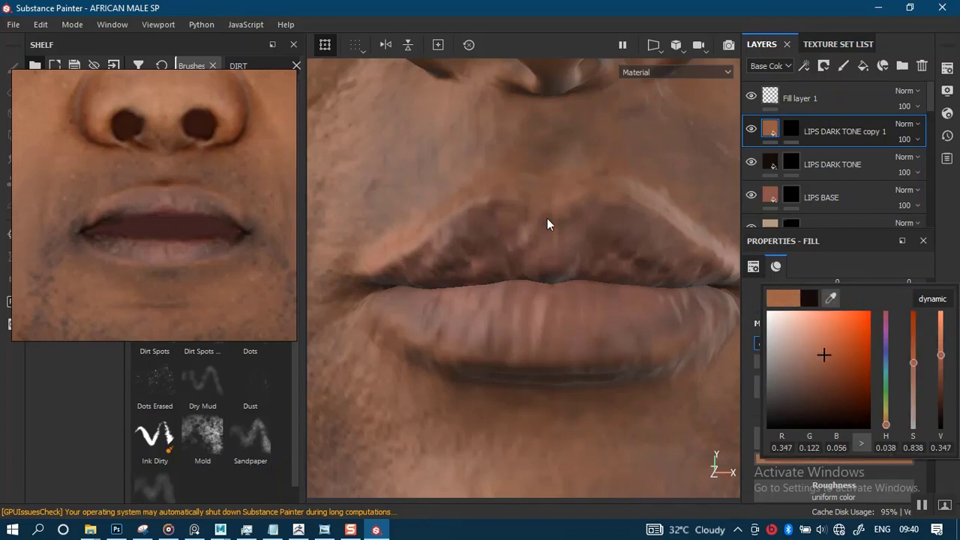
left_click(951, 248)
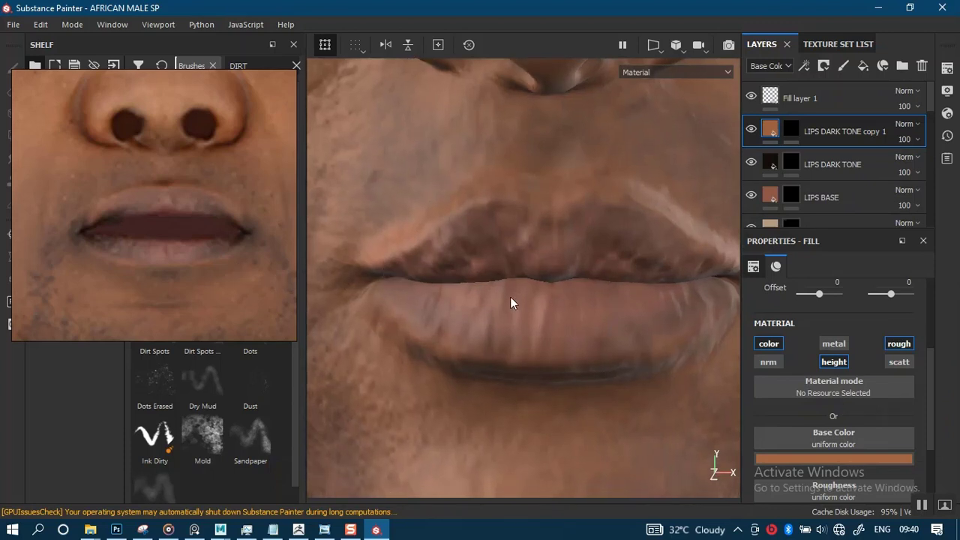
- Reposition the reference photo clear of the model's lips and make the copied layer's mask active for painting
left_click_drag(231, 243, 783, 229)
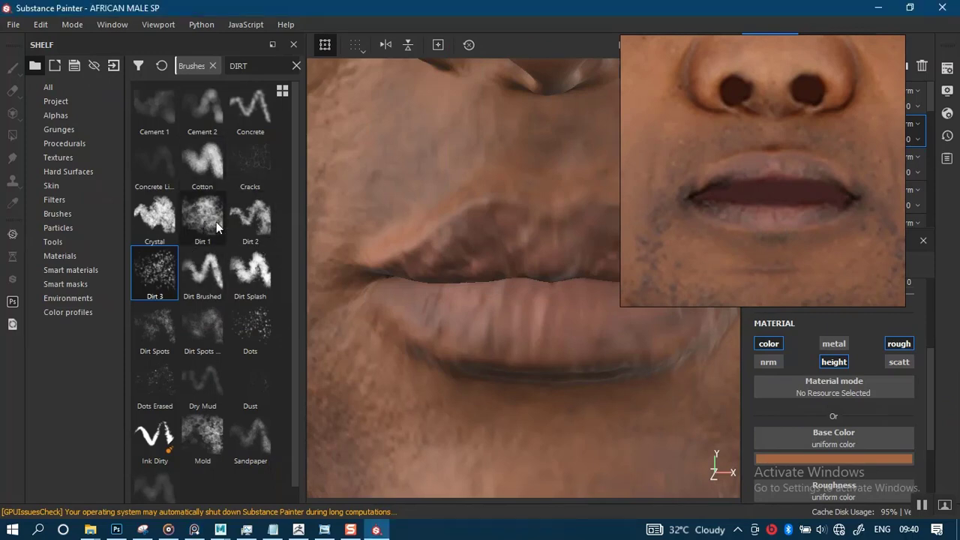
left_click_drag(687, 201, 120, 286)
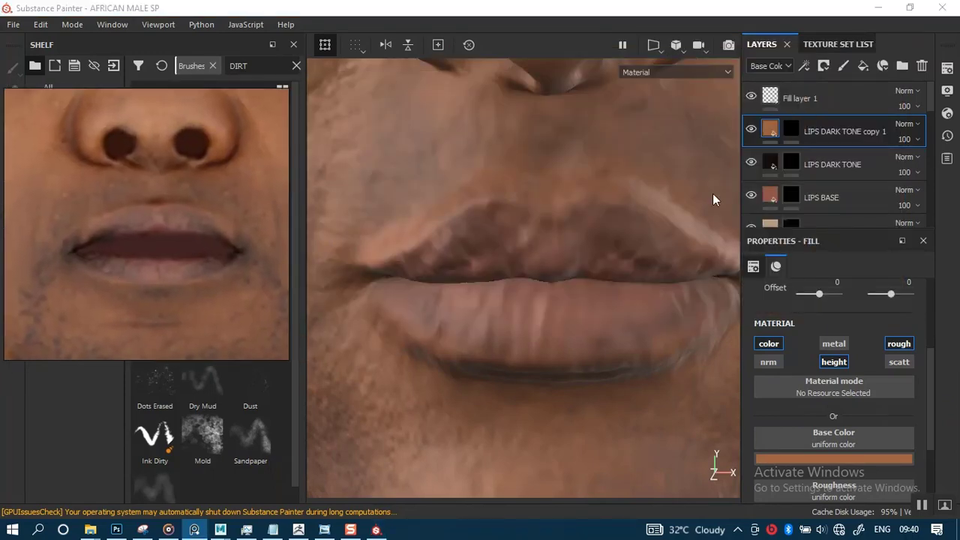
left_click_drag(546, 312, 531, 339, "alt")
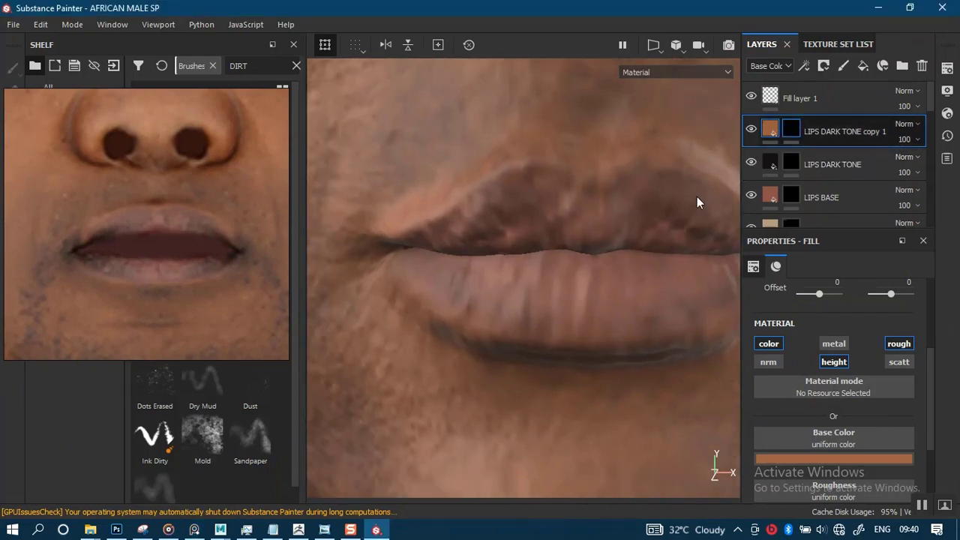
right_click_drag(462, 337, 506, 373, "alt")
left_click_drag(505, 373, 525, 325, "alt")
right_click_drag(525, 327, 569, 394, "alt")
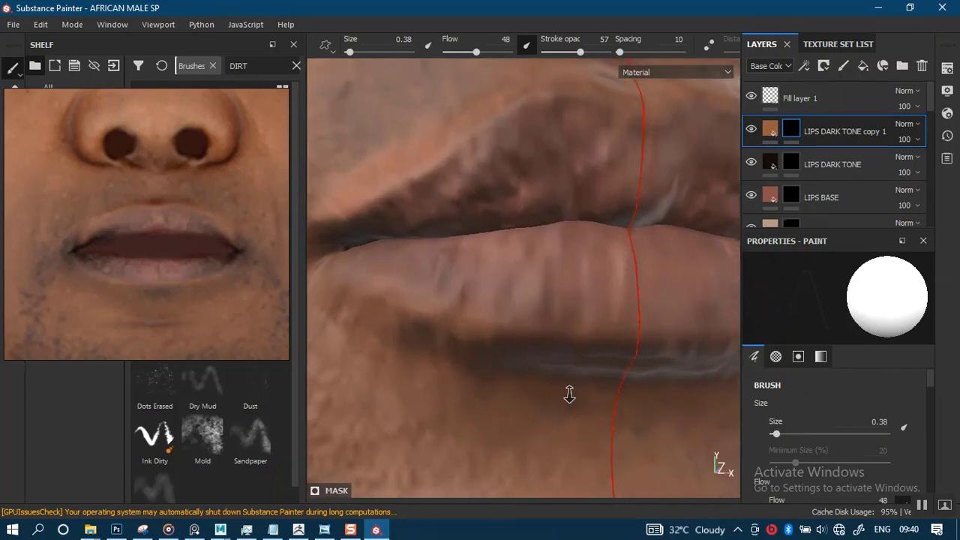
- Paint skin tone along the lip borders, raising flow to 83 and stroke opacity to 100 for the upper lip's edge
left_click_drag(549, 331, 563, 326, "alt")
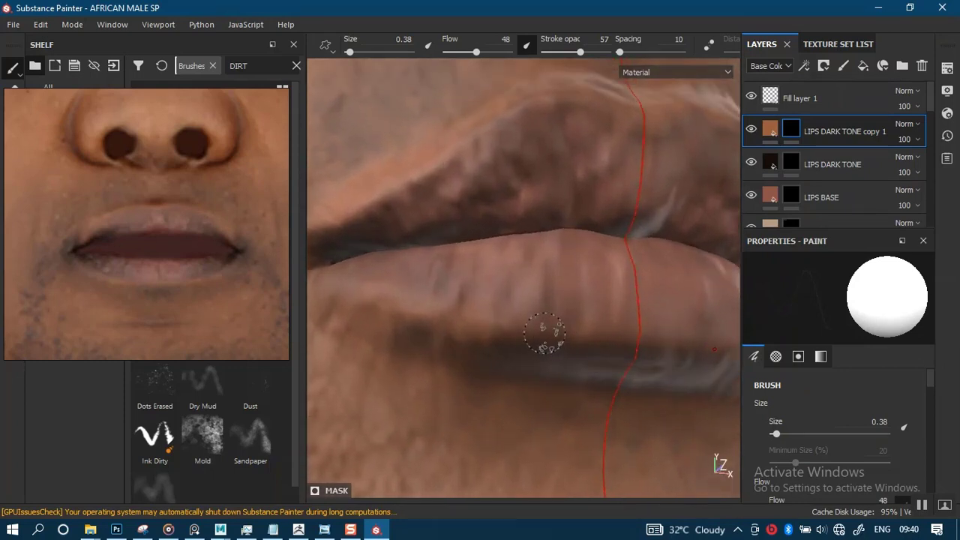
left_click_drag(203, 262, 180, 264)
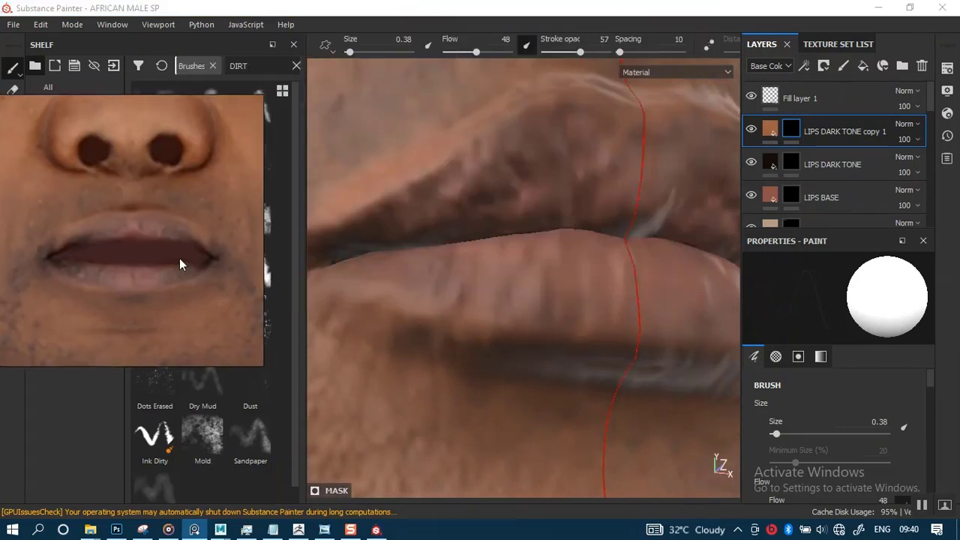
left_click_drag(565, 285, 558, 335, "alt")
middle_click_drag(556, 169, 562, 258, "alt")
left_click_drag(567, 261, 570, 284, "alt")
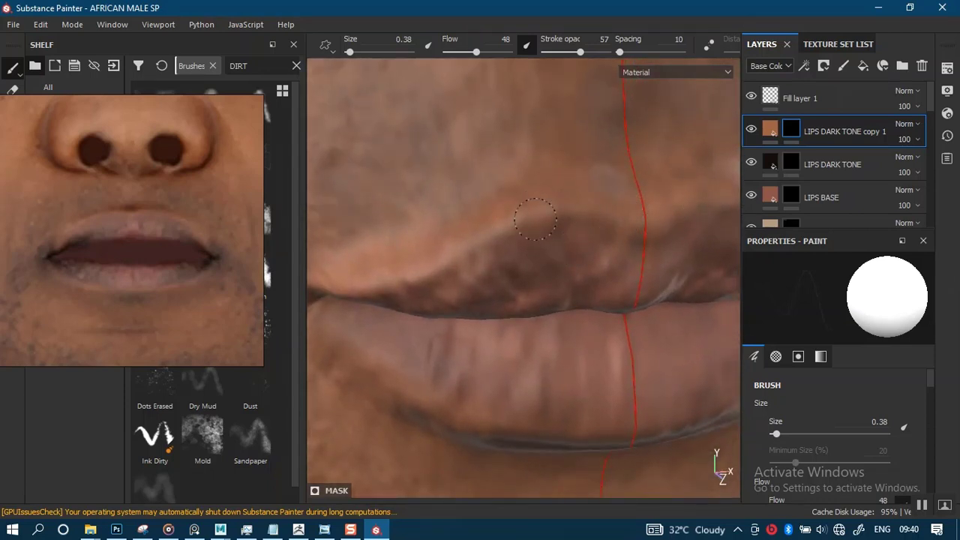
left_click_drag(441, 280, 533, 252, "alt")
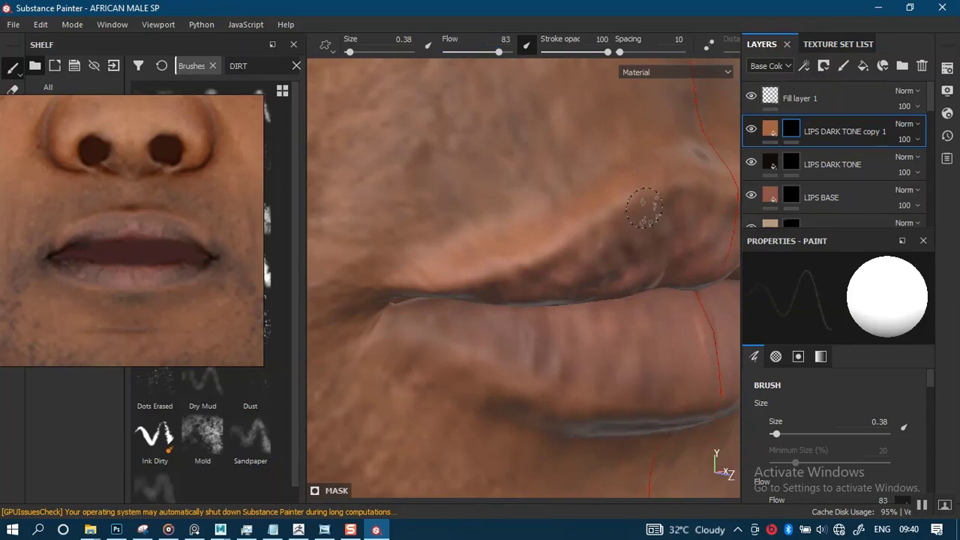
mouse_move(644, 207)
left_mouse_down("alt")
mouse_move(506, 265)
mouse_move(625, 231)
left_mouse_up("alt")
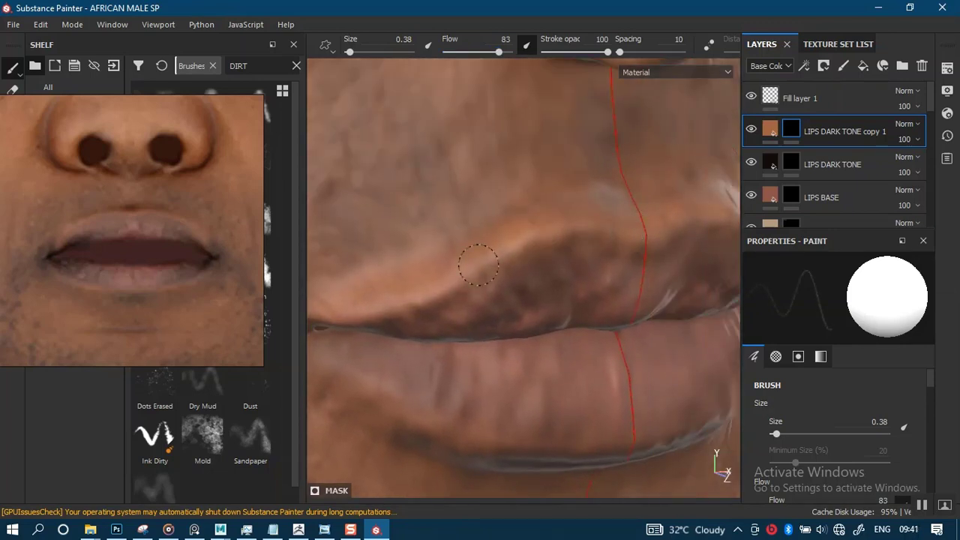
- Reduce the brush size to 0.17 and sharpen the skin-tone outline along the upper lip, mouth corners and lower lip edge
key("bracketleft")
left_click_drag(467, 284, 536, 262, "alt")
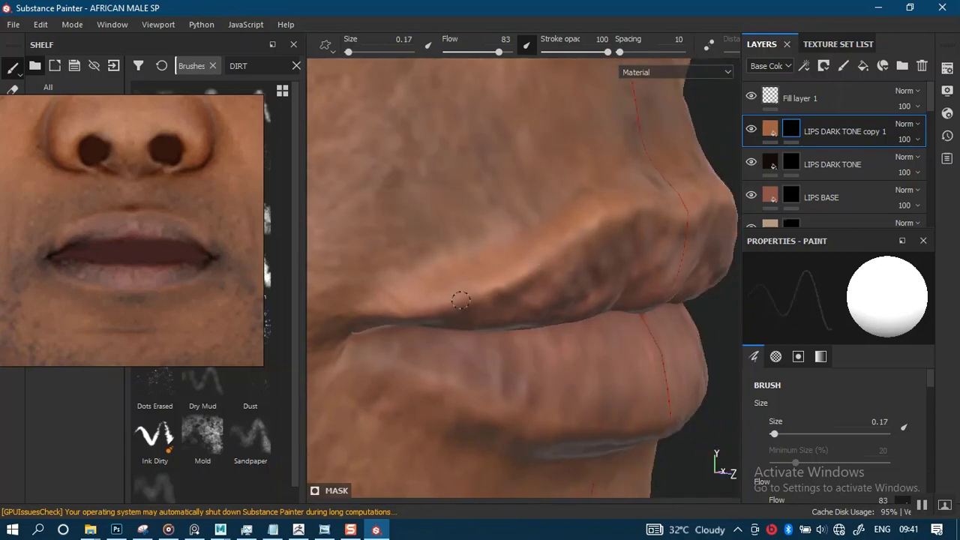
mouse_move(357, 315)
left_mouse_down("alt")
mouse_move(467, 238)
mouse_move(469, 268)
mouse_move(482, 258)
mouse_move(457, 278)
left_mouse_up("alt")
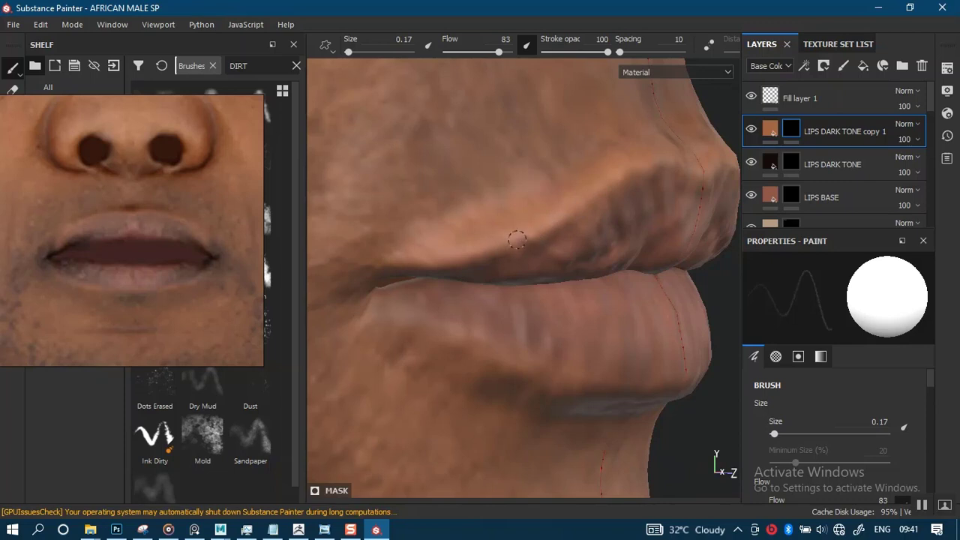
mouse_move(477, 248)
left_mouse_down("alt")
mouse_move(518, 262)
mouse_move(426, 253)
left_mouse_up("alt")
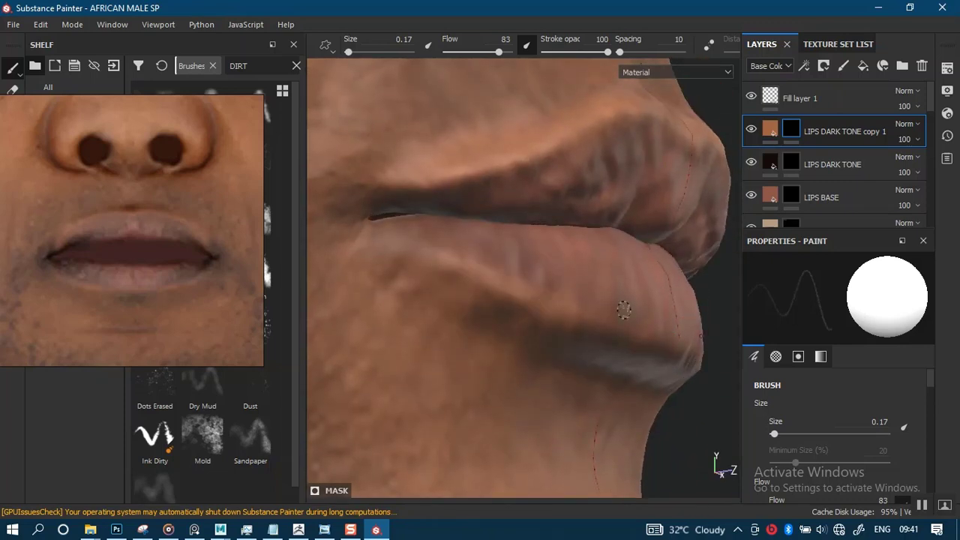
mouse_move(624, 309)
left_mouse_down("alt")
mouse_move(606, 242)
mouse_move(527, 265)
mouse_move(592, 259)
mouse_move(560, 277)
left_mouse_up("alt")
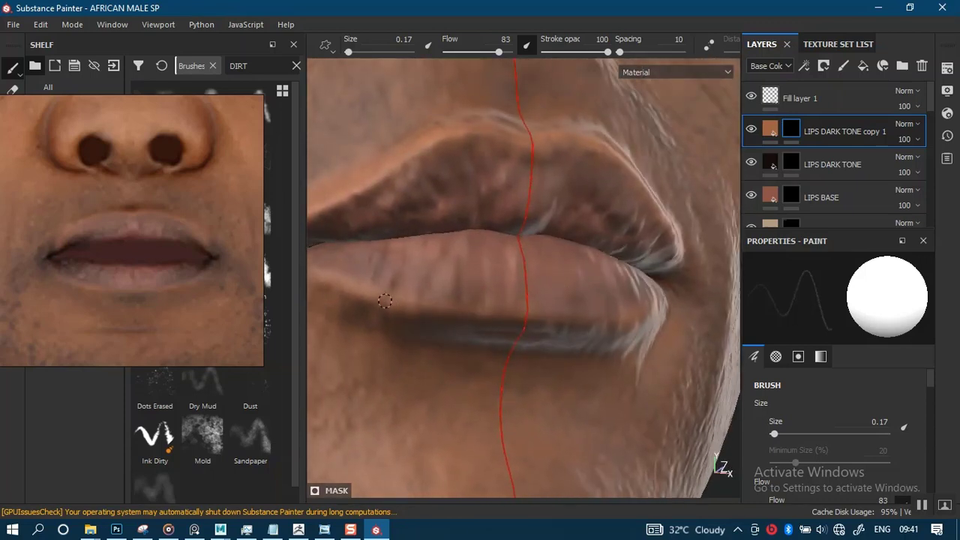
mouse_move(560, 324)
left_mouse_down("alt")
mouse_move(626, 283)
mouse_move(563, 278)
mouse_move(560, 322)
left_mouse_up("alt")
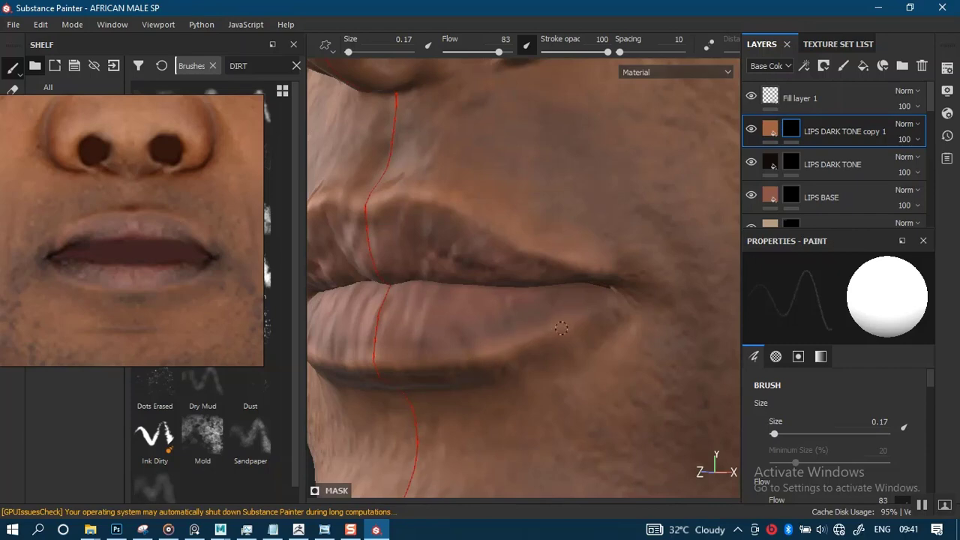
- Check the lip outline against the whole face and lower the skin-tone copy layer's opacity to 59
scroll(498, 336, "down", 6)
left_click_drag(507, 329, 589, 329, "alt")
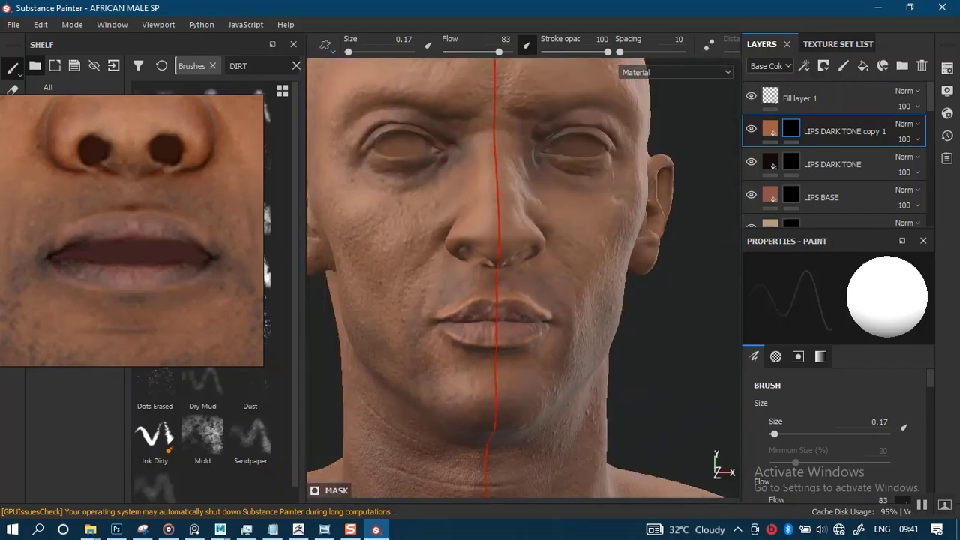
left_click_drag(519, 395, 550, 278, "alt")
middle_click_drag(551, 278, 602, 273, "alt")
right_click_drag(602, 273, 584, 341, "alt")
left_click(911, 139)
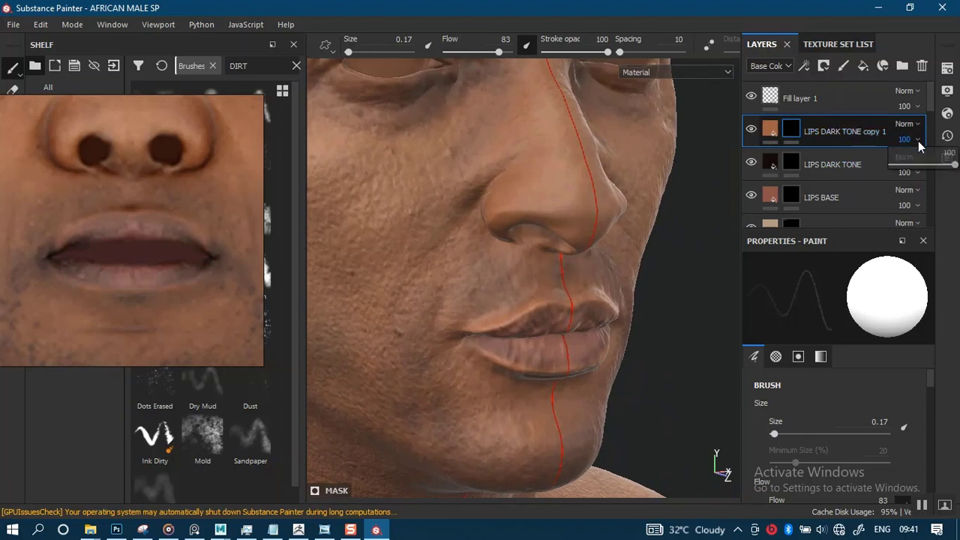
left_click(916, 165)
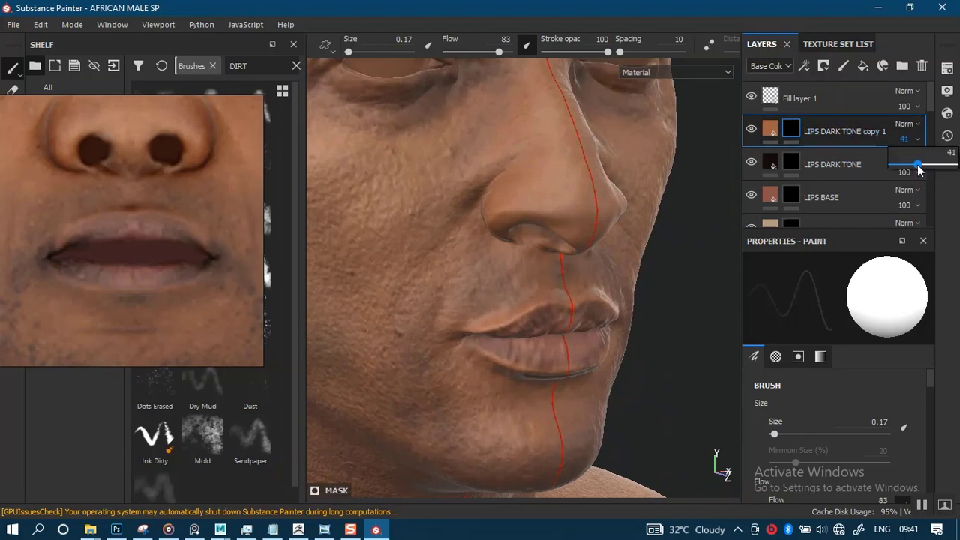
mouse_move(925, 169)
left_mouse_down()
mouse_move(938, 170)
mouse_move(928, 169)
left_mouse_up()
- Examine the blended lip outline on the face and upper body from several angles and distances
scroll(522, 257, "down", 3)
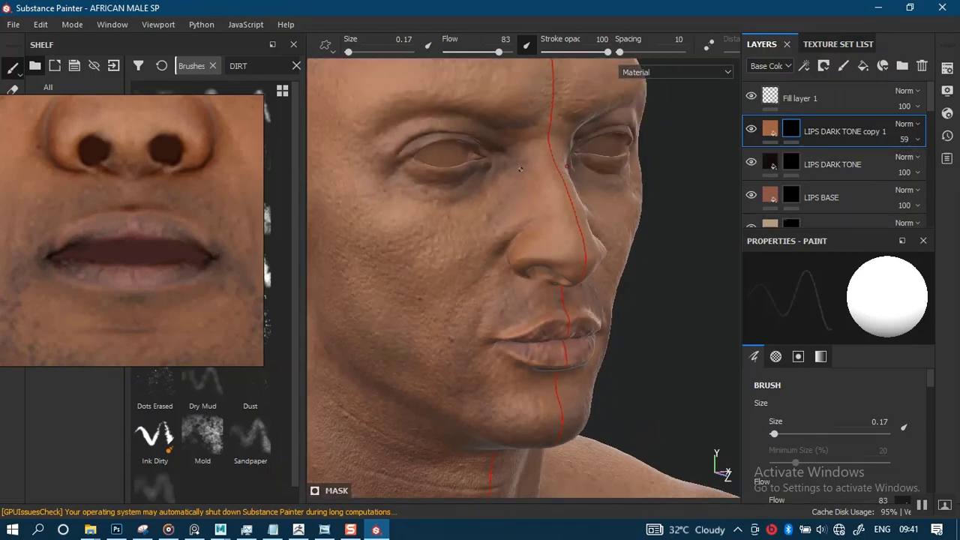
mouse_move(502, 300)
left_mouse_down("alt")
mouse_move(452, 223)
mouse_move(501, 262)
mouse_move(503, 315)
left_mouse_up("alt")
right_click_drag(503, 315, 493, 348, "alt")
left_click_drag(493, 347, 500, 287, "alt")
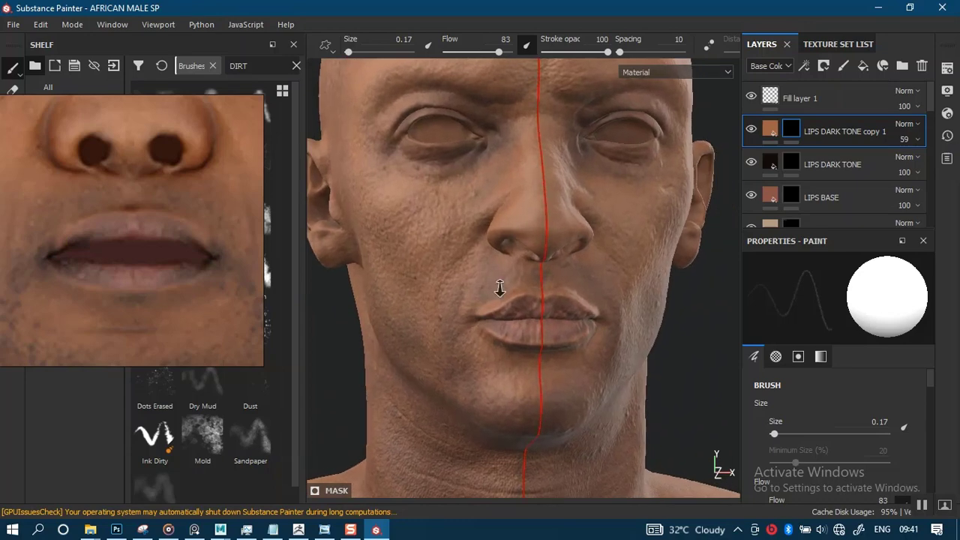
right_click_drag(499, 287, 487, 303, "alt")
left_click_drag(487, 302, 508, 332, "alt")
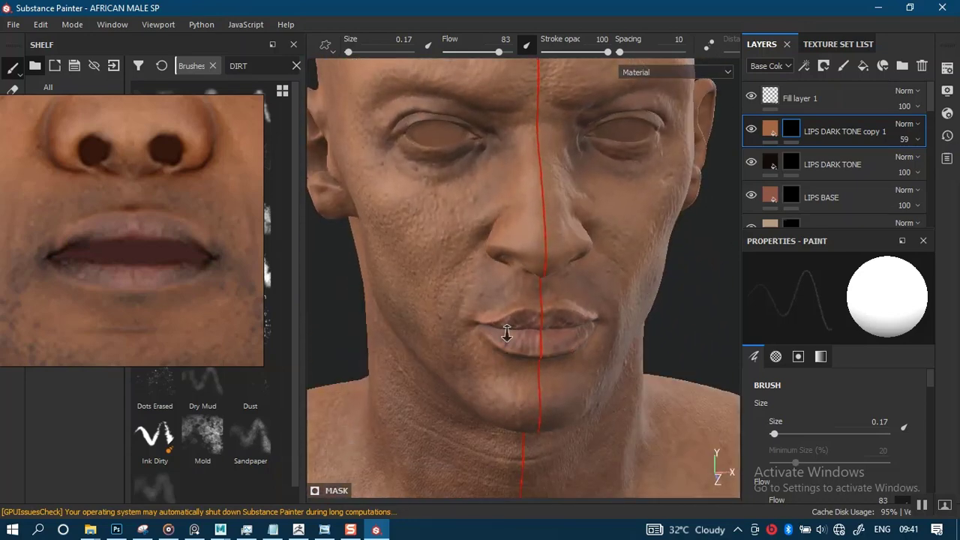
right_click_drag(508, 333, 499, 128, "alt")
left_click_drag(514, 340, 564, 315, "alt")
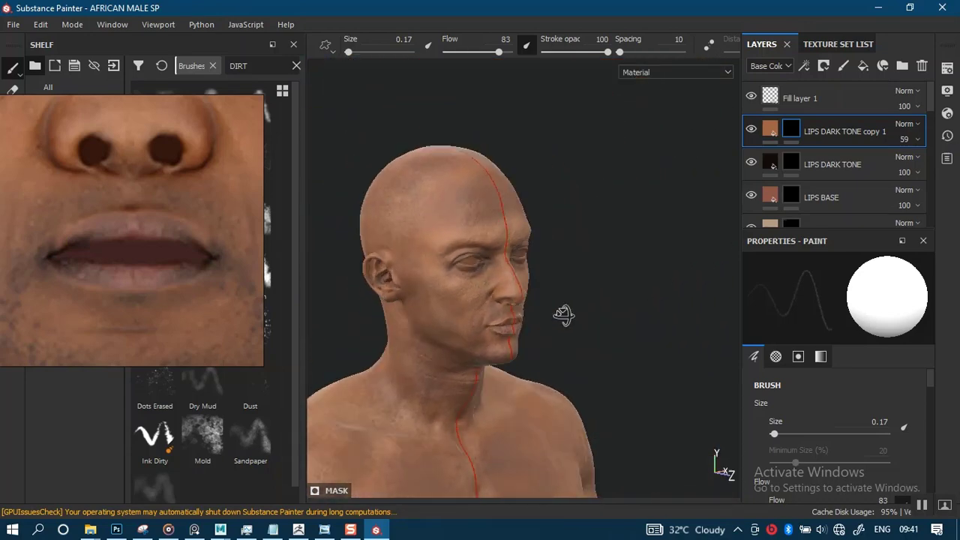
- Examine the skin and lip tones across the face, close up and from the front
right_click_drag(564, 315, 501, 375, "alt")
left_click_drag(501, 375, 461, 329, "alt")
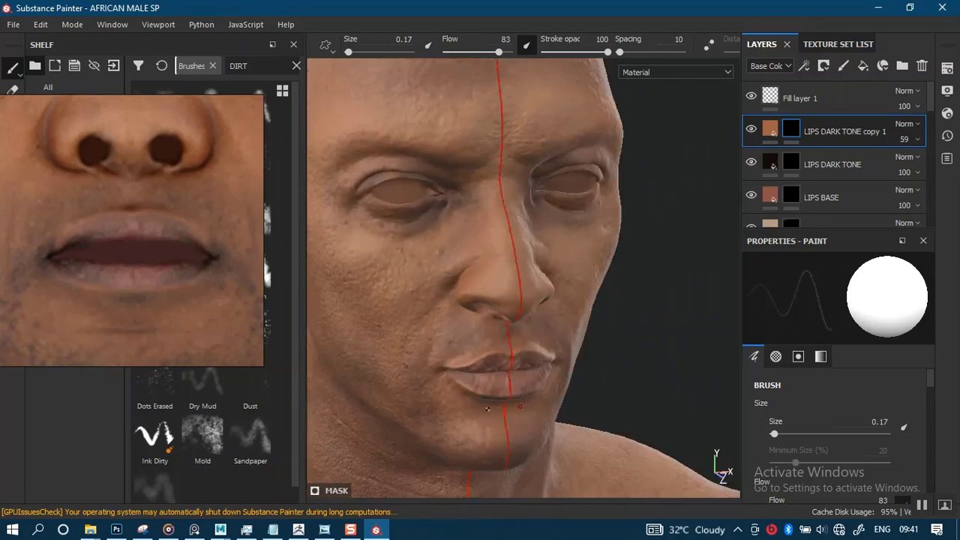
right_click_drag(461, 329, 491, 252, "alt")
left_click_drag(491, 252, 532, 322, "alt")
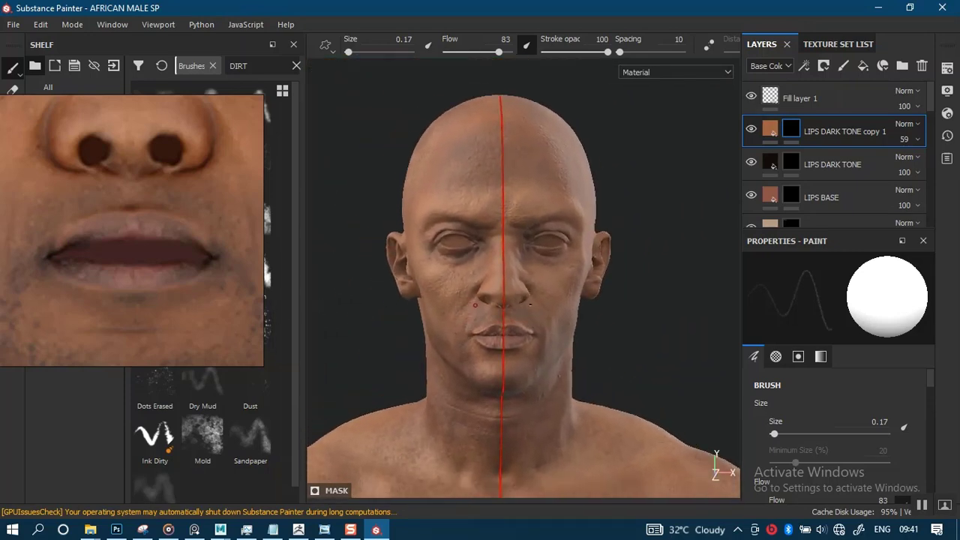
mouse_move(531, 305)
right_mouse_down("alt")
mouse_move(542, 315)
mouse_move(530, 288)
right_mouse_up("alt")
middle_click_drag(529, 288, 533, 315, "alt")
right_click_drag(534, 315, 526, 296, "alt")
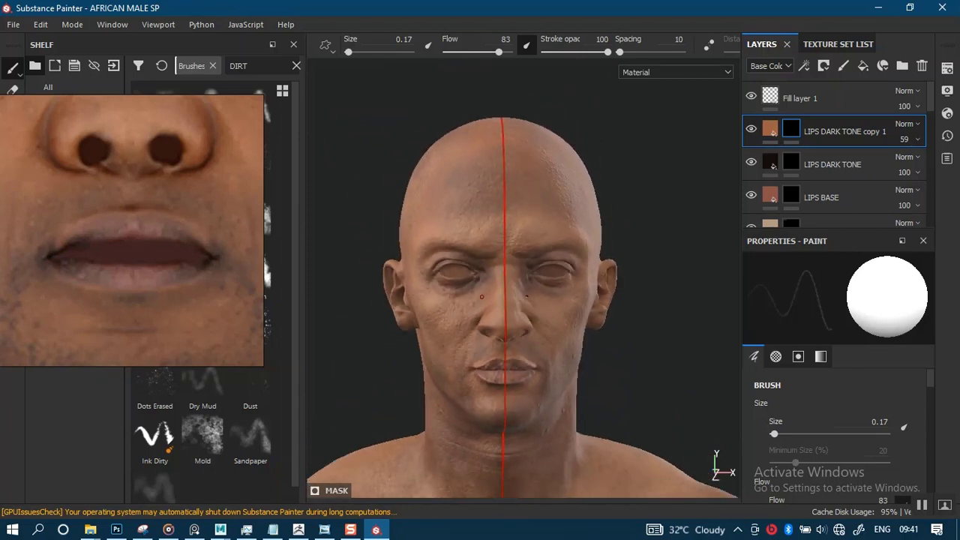
middle_click_drag(521, 315, 528, 305, "alt")
right_click_drag(564, 306, 575, 307, "alt")
- Make the INNER_EYES6 texture set visible and replace its only paint layer with a fill layer
left_click(819, 45)
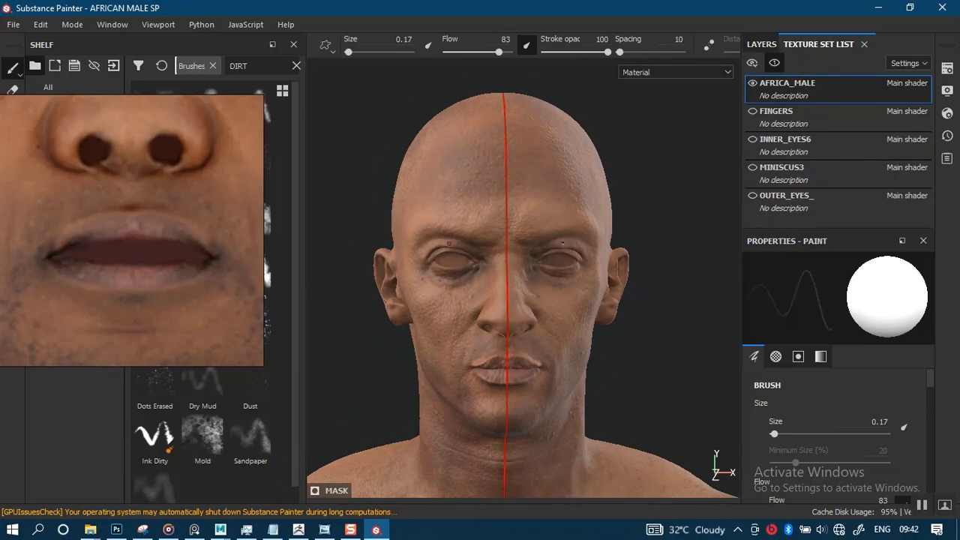
left_click(753, 138)
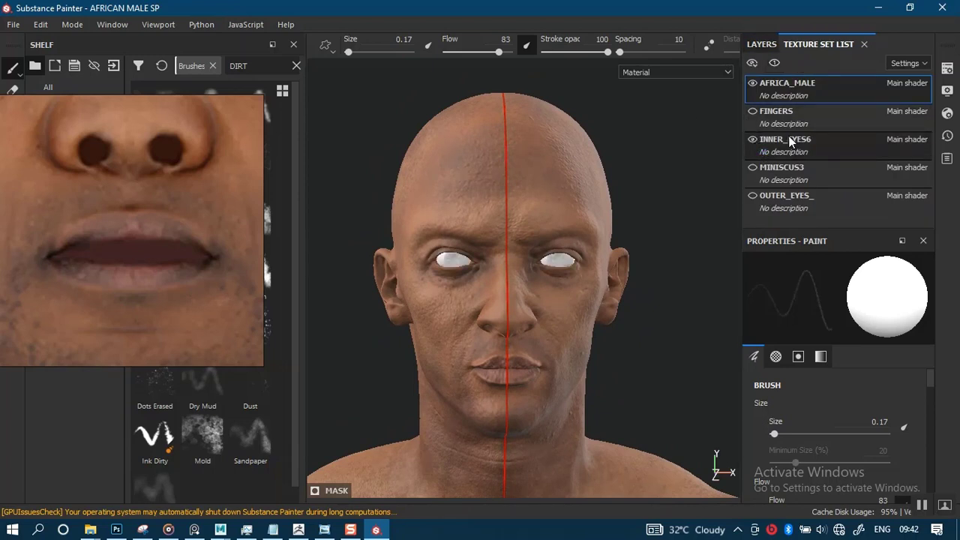
left_click(764, 43)
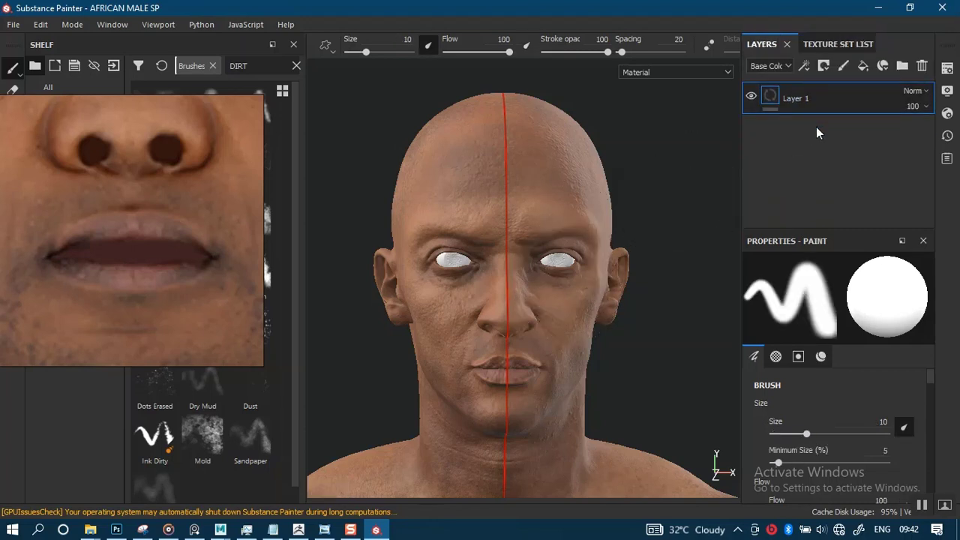
key("Delete")
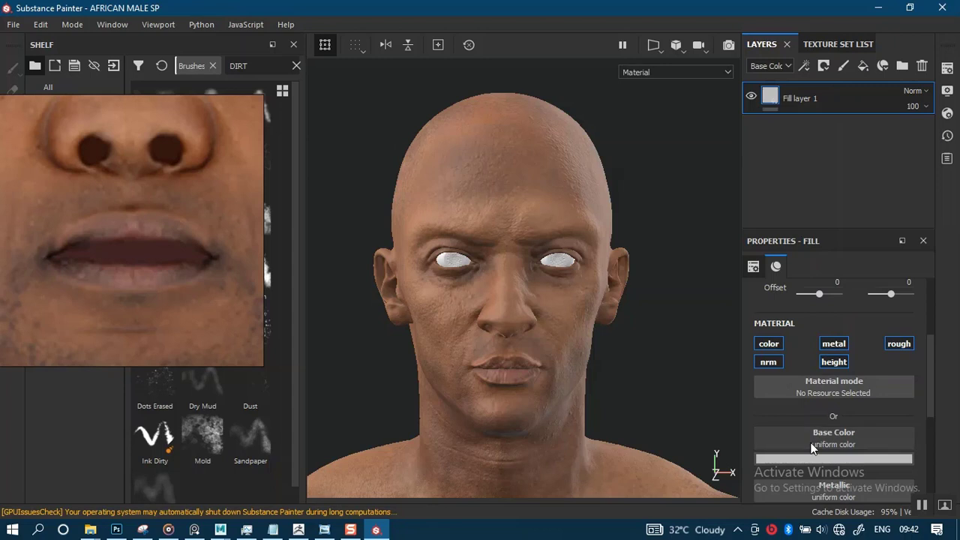
- Search the texture resources for EYE to find a base color map for the inner eyes' fill layer
left_click(810, 436)
type("E")
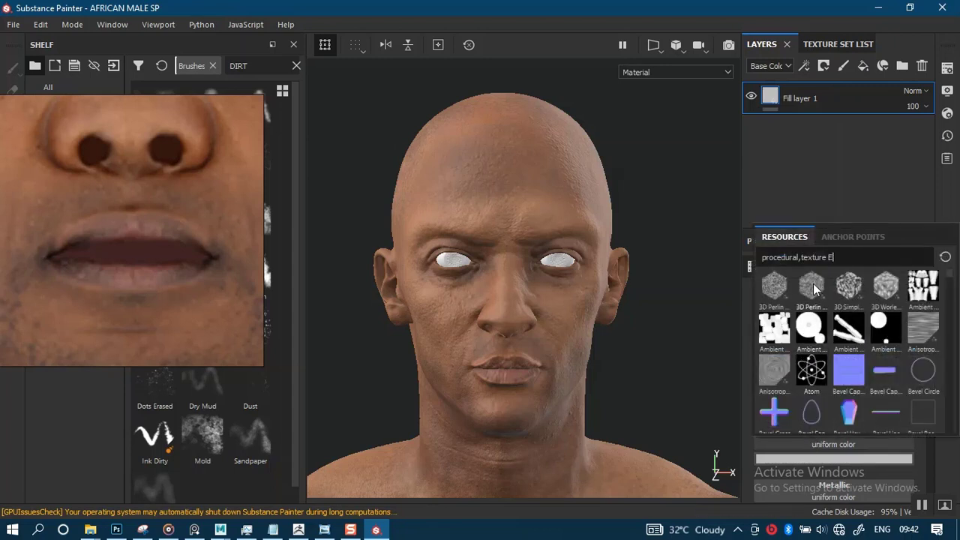
type("YE")
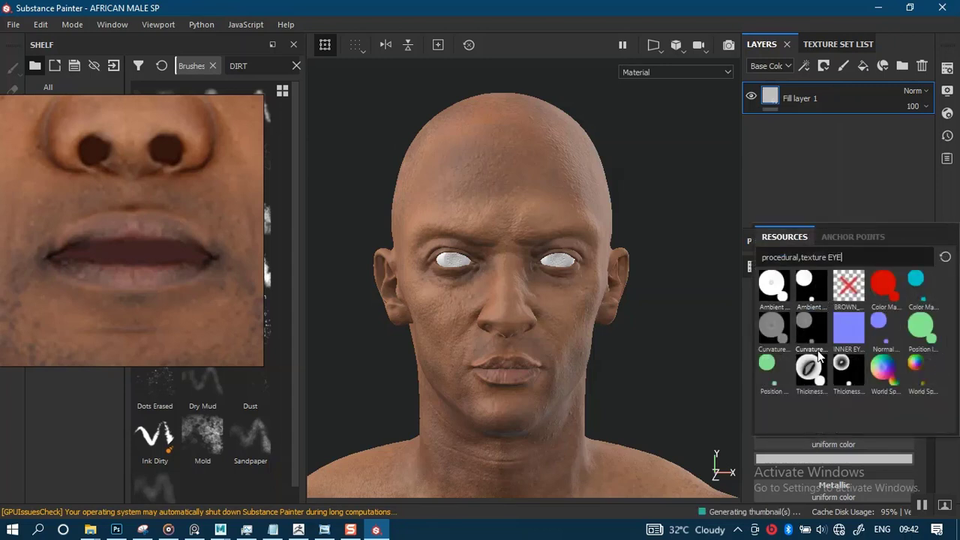
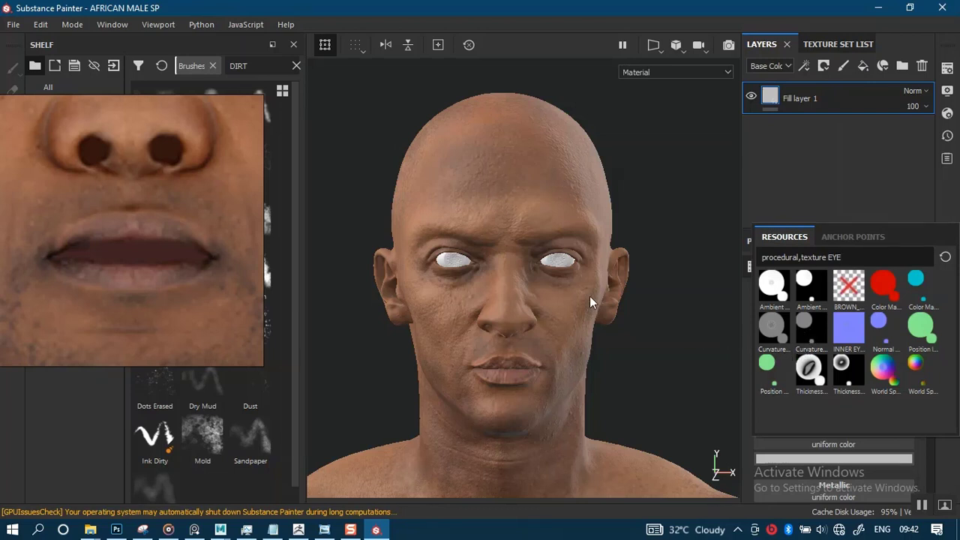
- Browse the shelf's textures for a color map suited to the inner eyes
right_click_drag(585, 303, 576, 390, "alt")
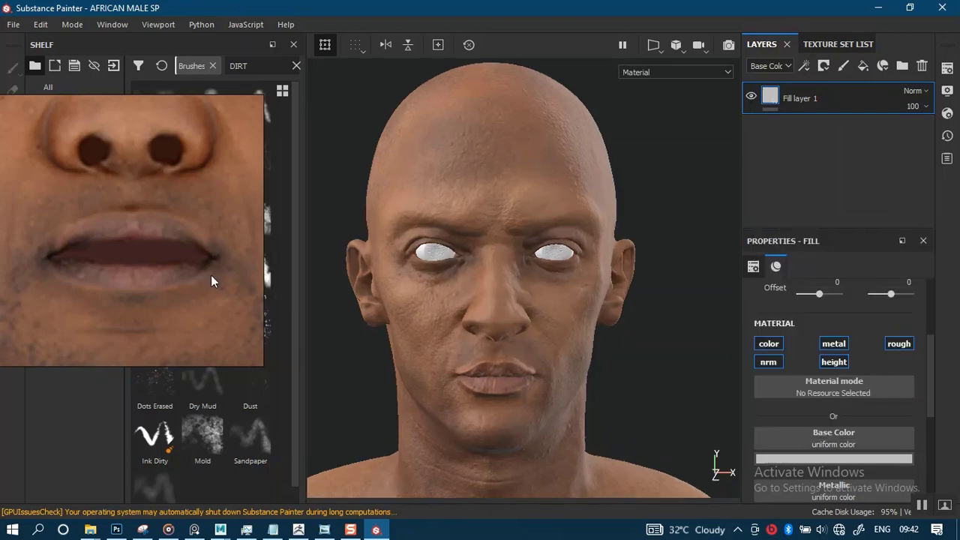
mouse_move(146, 290)
right_mouse_down()
mouse_move(697, 284)
mouse_move(829, 260)
right_mouse_up()
right_click_drag(448, 242, 442, 203, "alt")
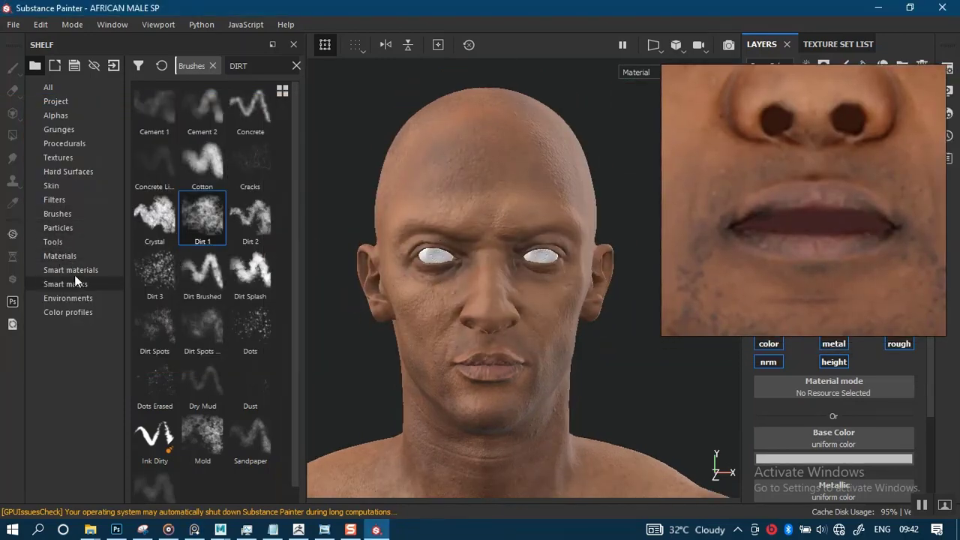
left_click(71, 158)
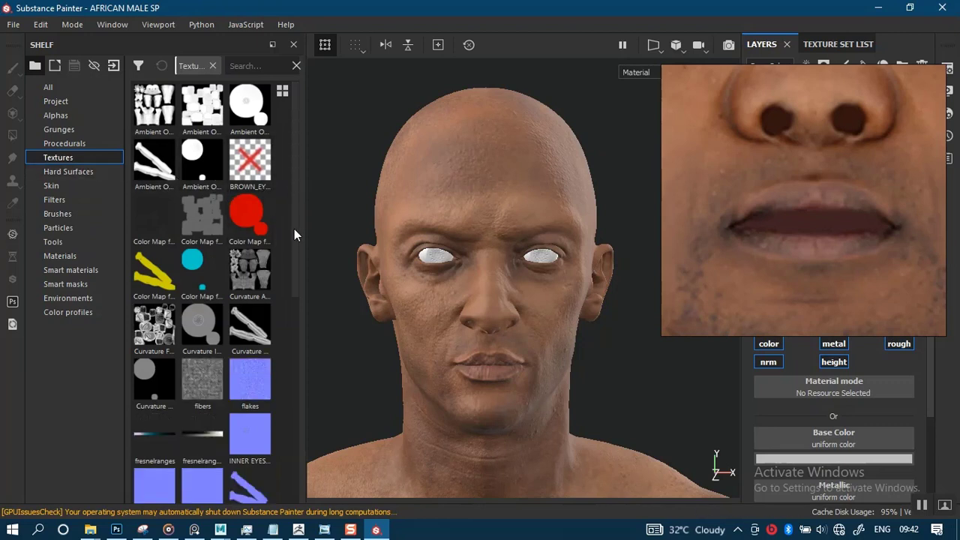
mouse_move(295, 229)
left_mouse_down()
mouse_move(295, 455)
mouse_move(294, 234)
left_mouse_up()
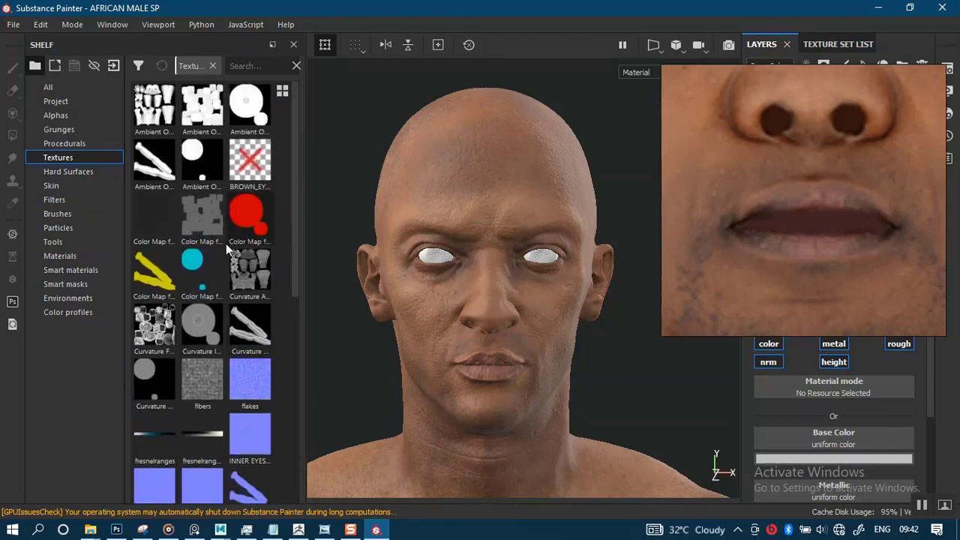
right_click_drag(490, 262, 452, 401, "alt")
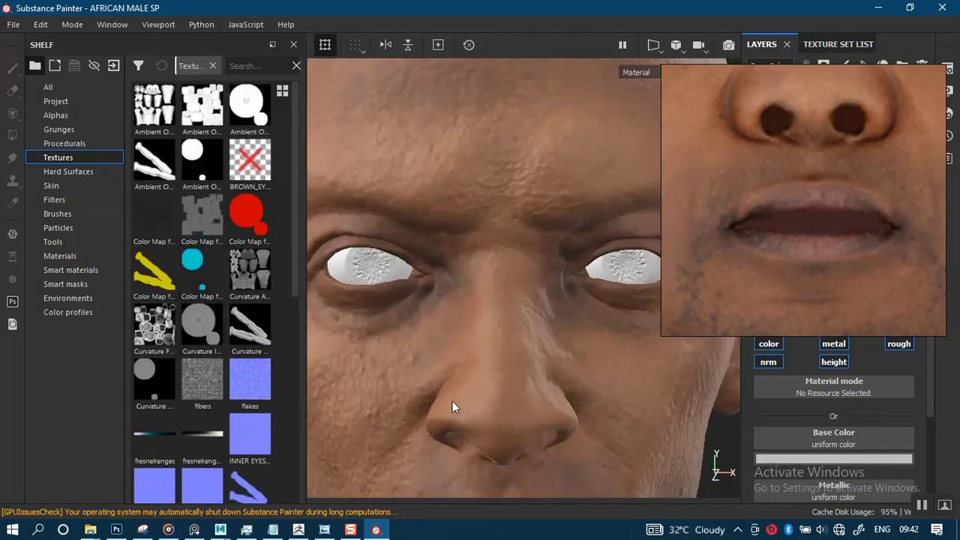
right_click_drag(439, 336, 421, 159, "alt")
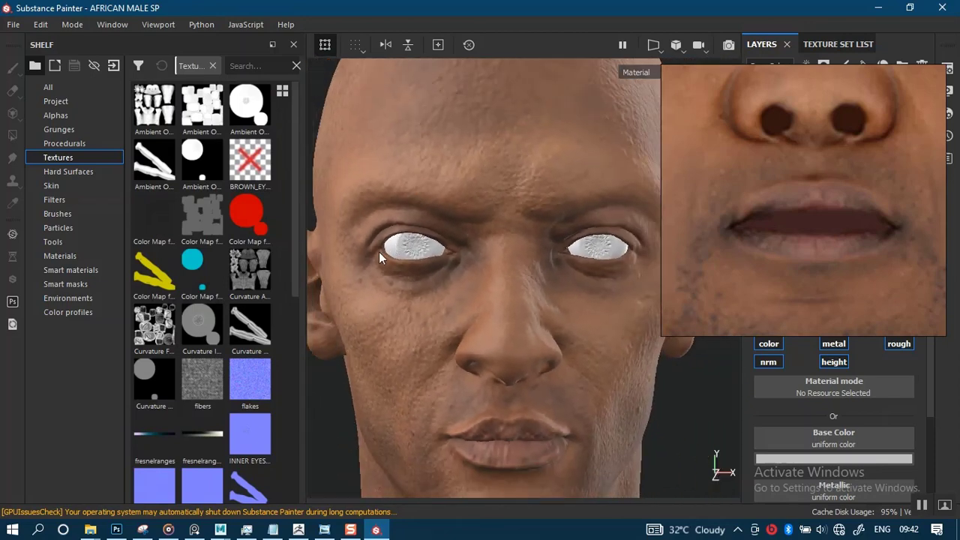
- In File Explorer, find BROWN EYES COLOUR.png in the ZBRUSH folder's EYES > MAIN EYES TEXTURES subfolder and select it
mouse_move(90, 530)
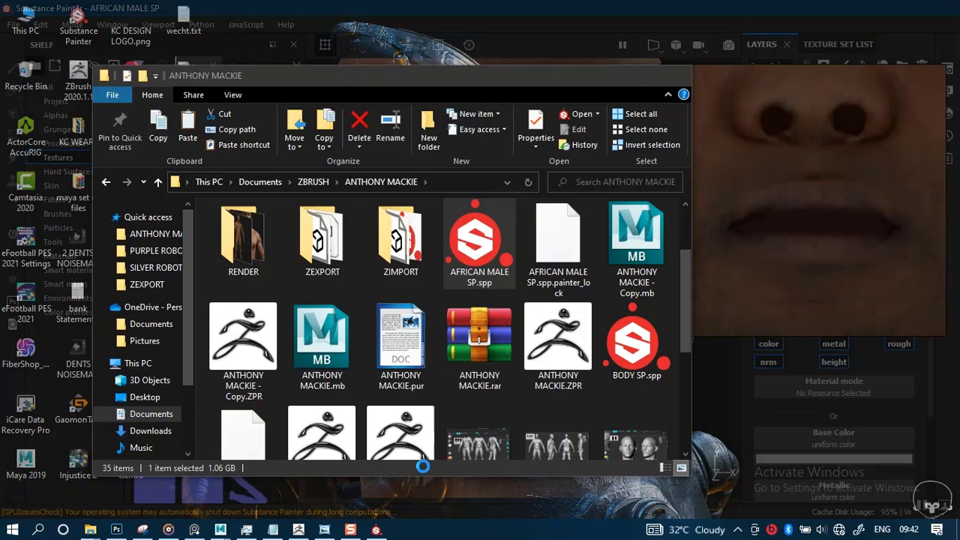
left_click(427, 471)
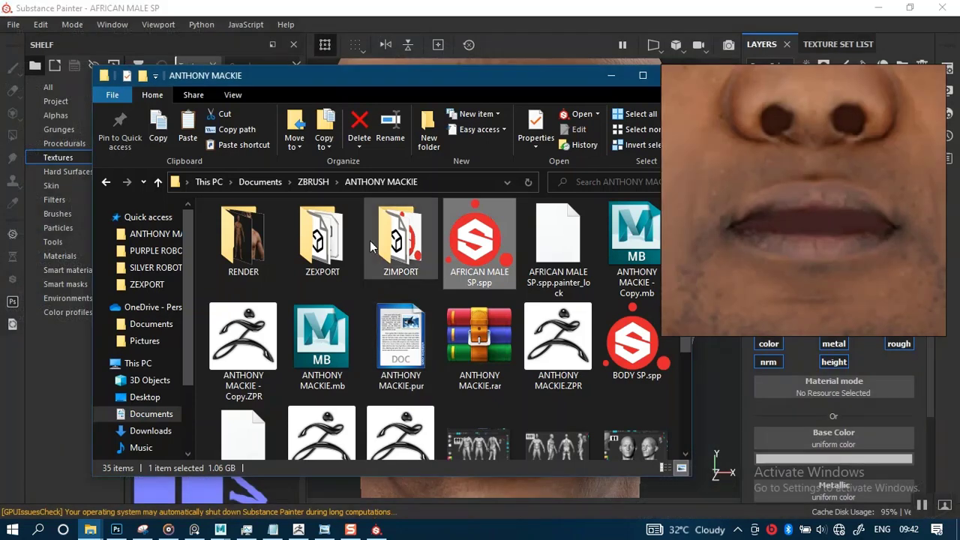
left_click(314, 182)
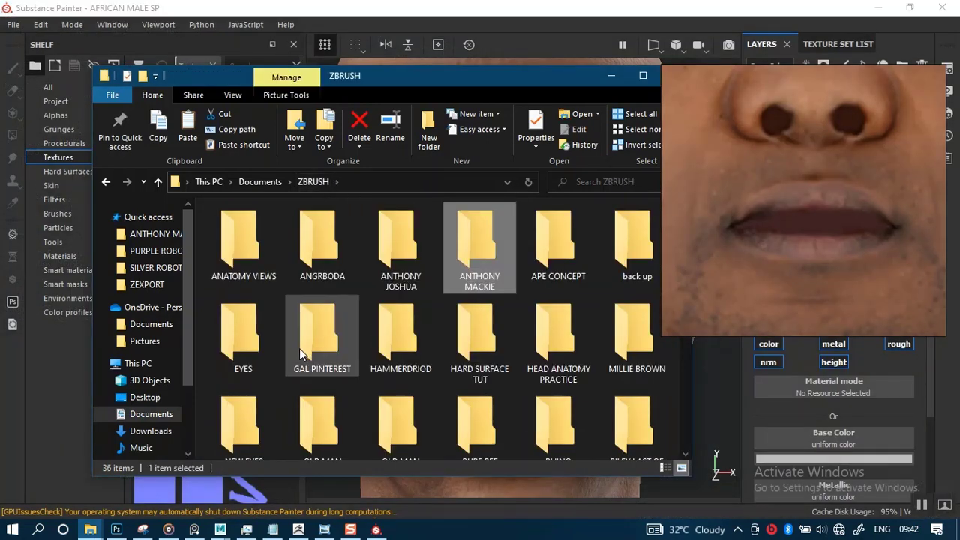
double_click(254, 349)
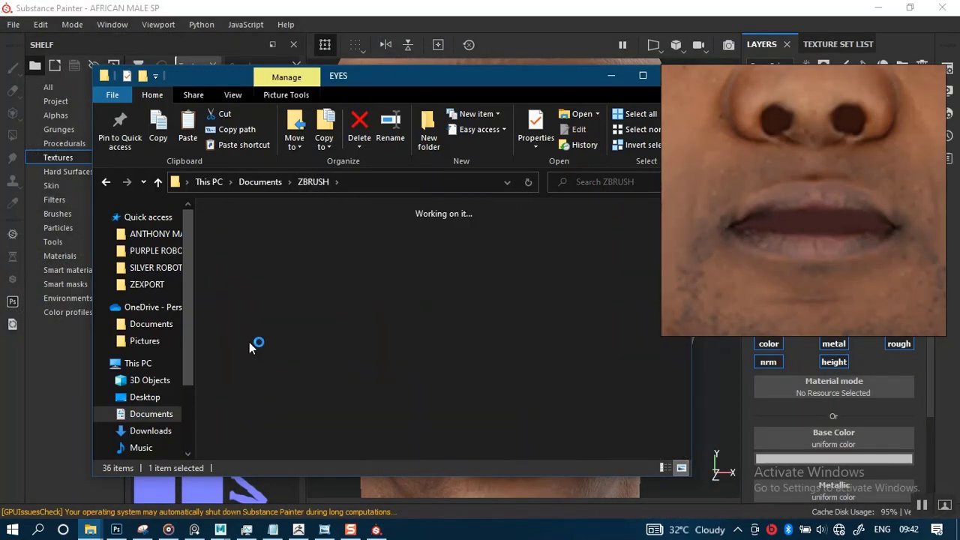
double_click(249, 253)
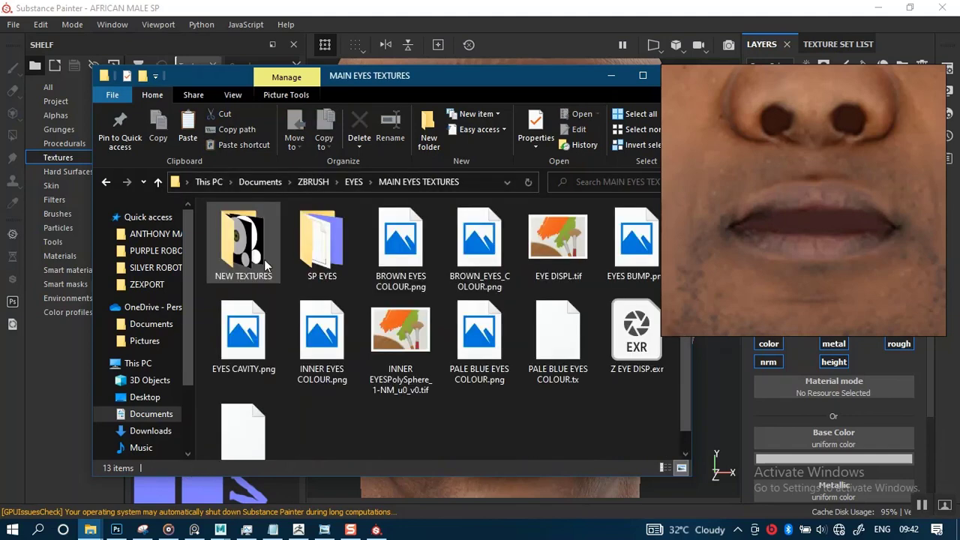
double_click(251, 257)
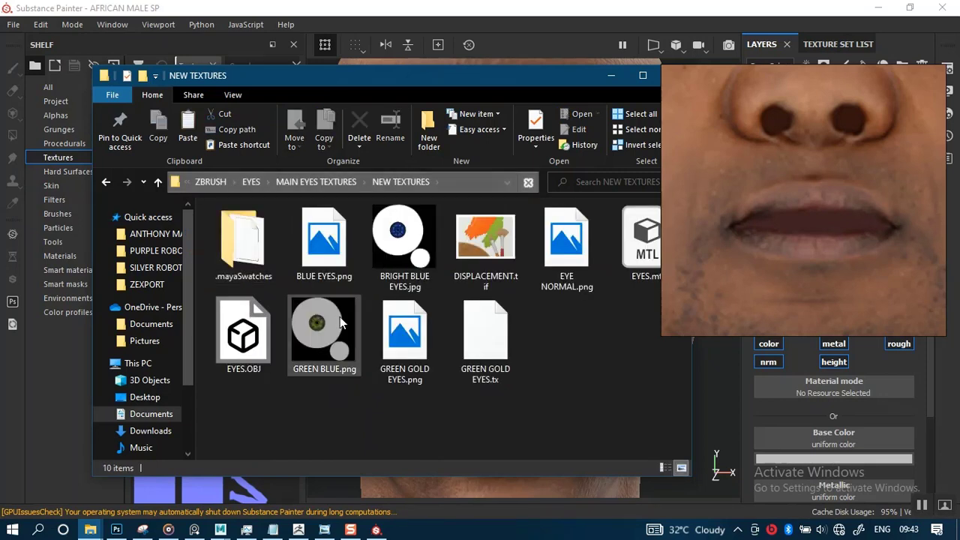
left_click_drag(666, 275, 691, 275)
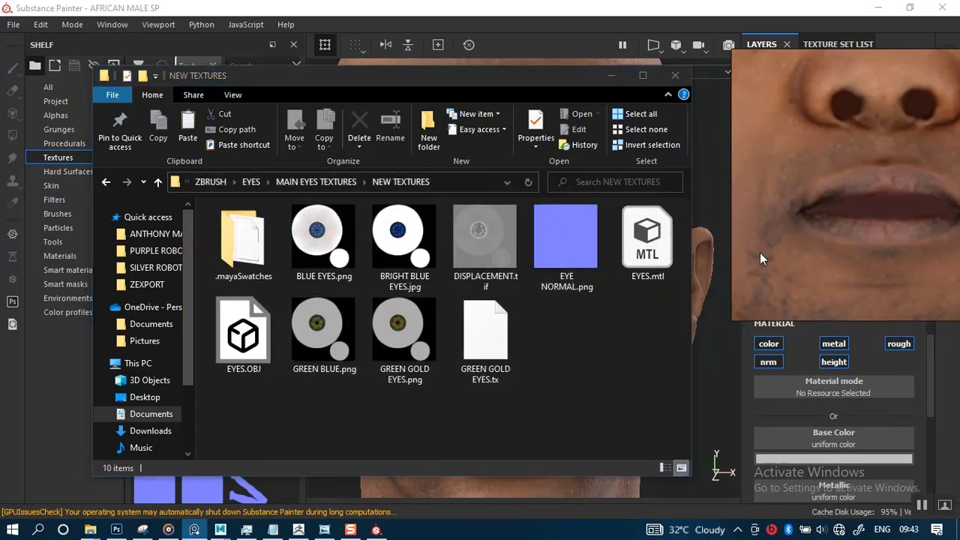
left_click(106, 182)
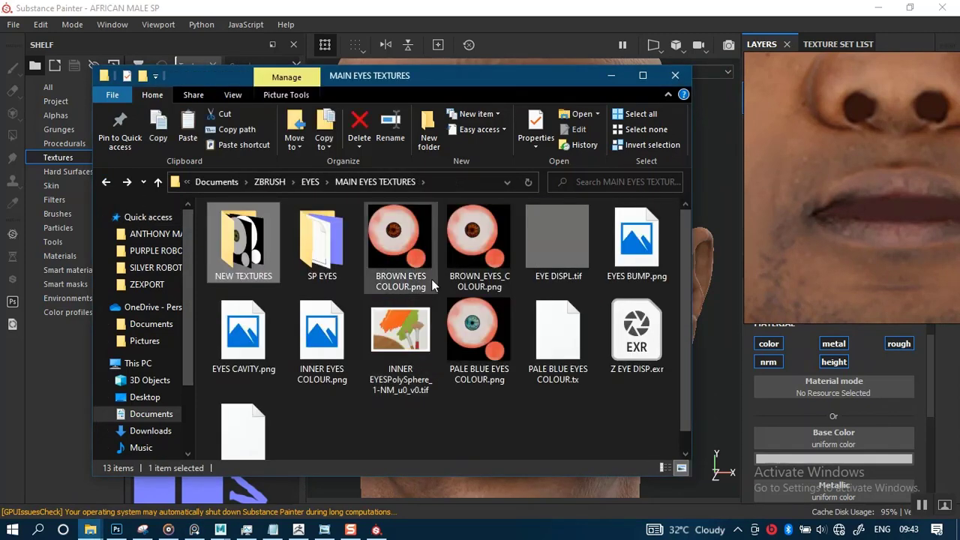
left_click(404, 243)
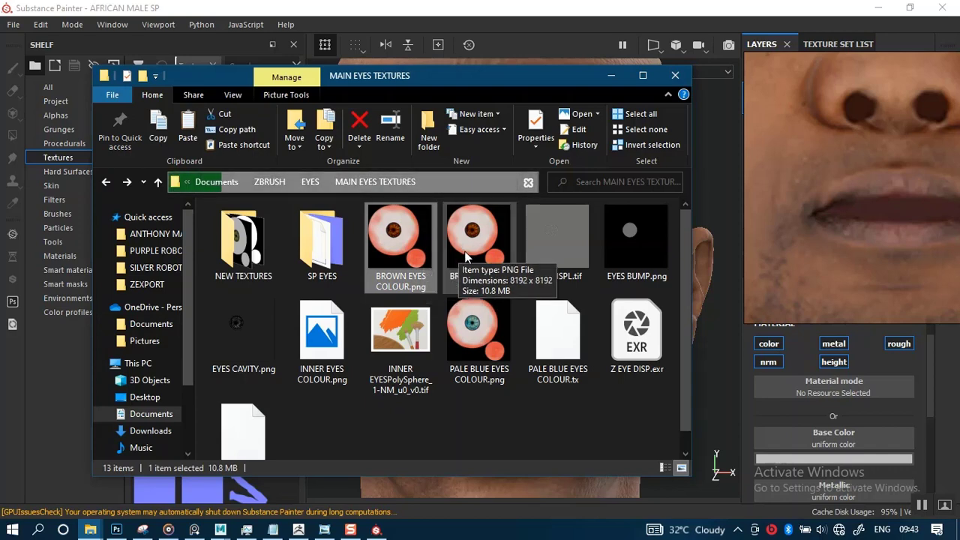
- Import BROWN EYES COLOUR.png into the AFRICAN MALE SP project in Substance Painter as a texture
left_click_drag(403, 75, 635, 76)
left_click_drag(300, 299, 209, 293)
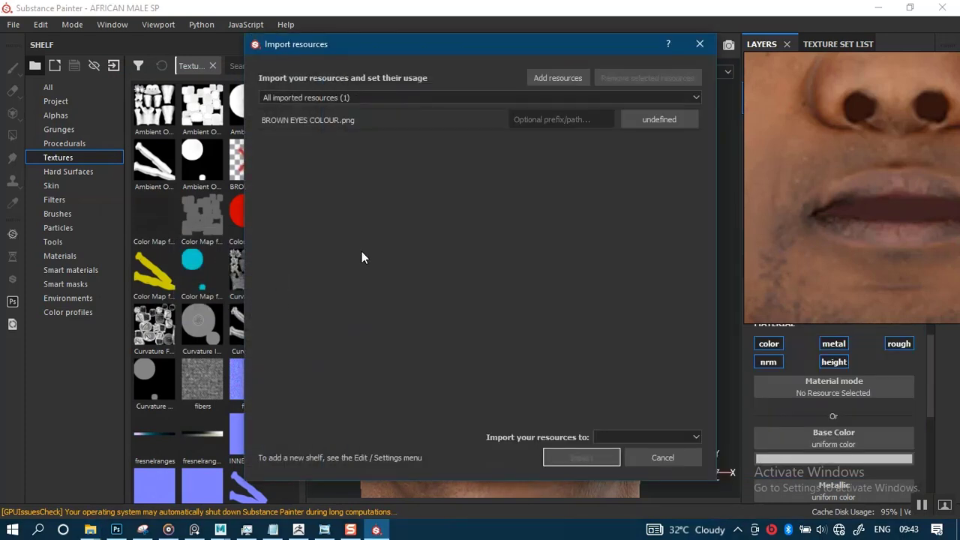
left_click(630, 122)
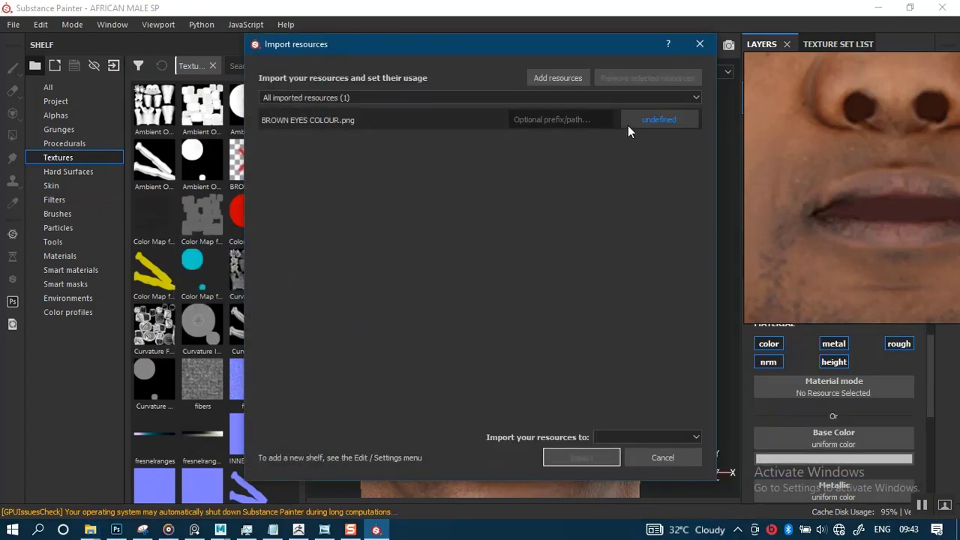
left_click(667, 177)
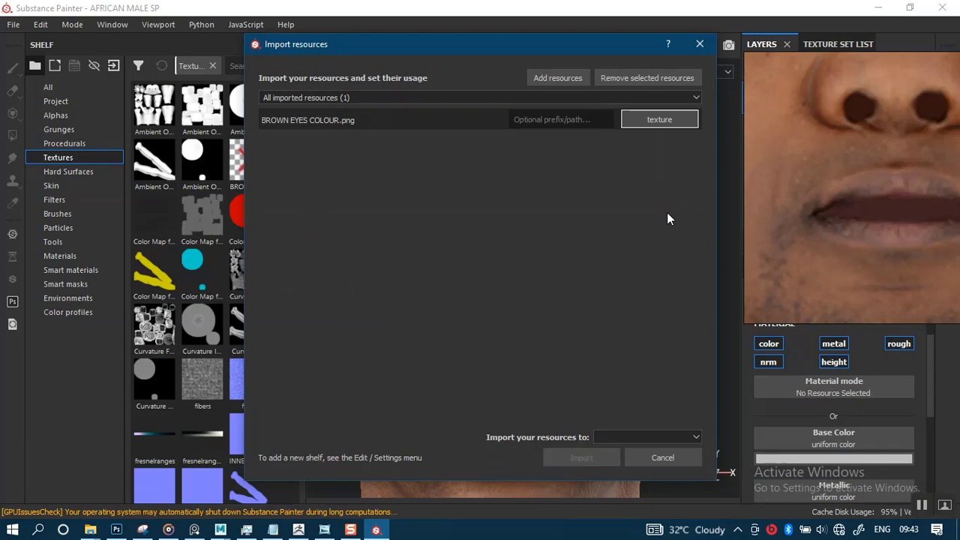
left_click(644, 435)
left_click(627, 458)
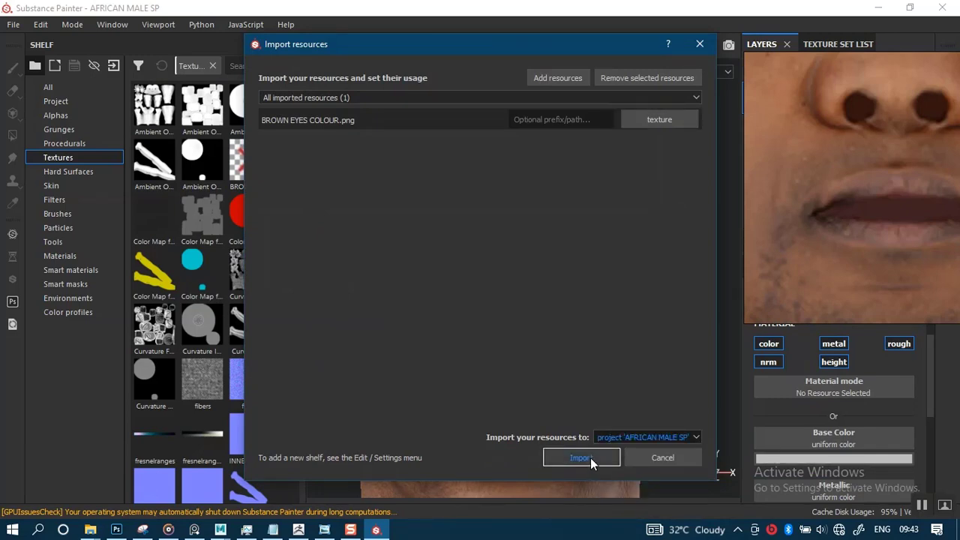
left_click(582, 457)
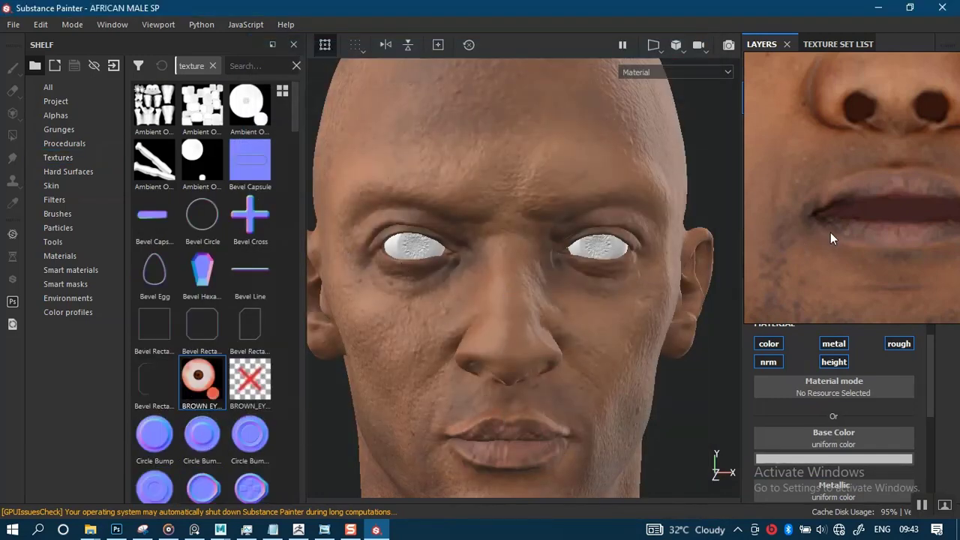
- Apply the BROWN EYES COLOUR texture as the base color of the inner eyes' fill layer and check both eyes
left_click_drag(831, 238, 102, 235)
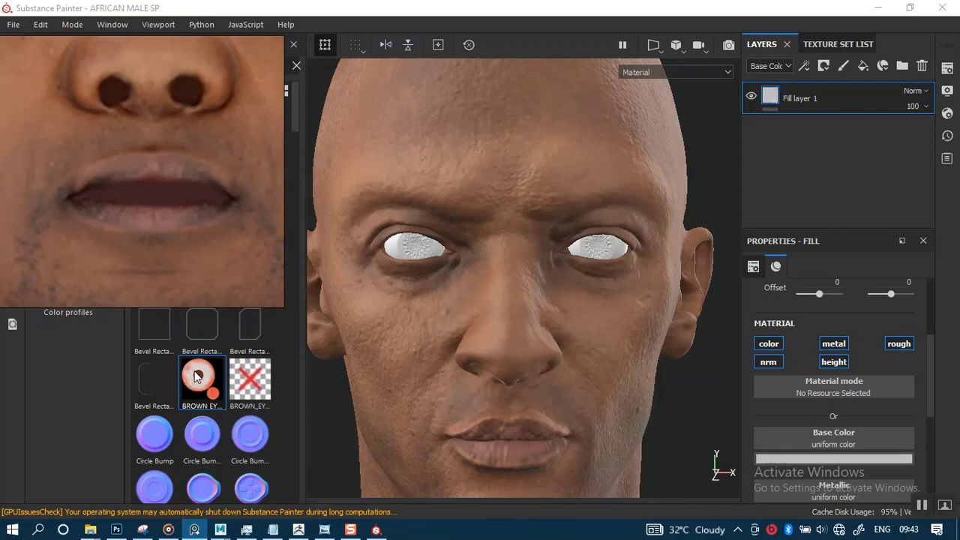
left_click_drag(197, 376, 836, 444)
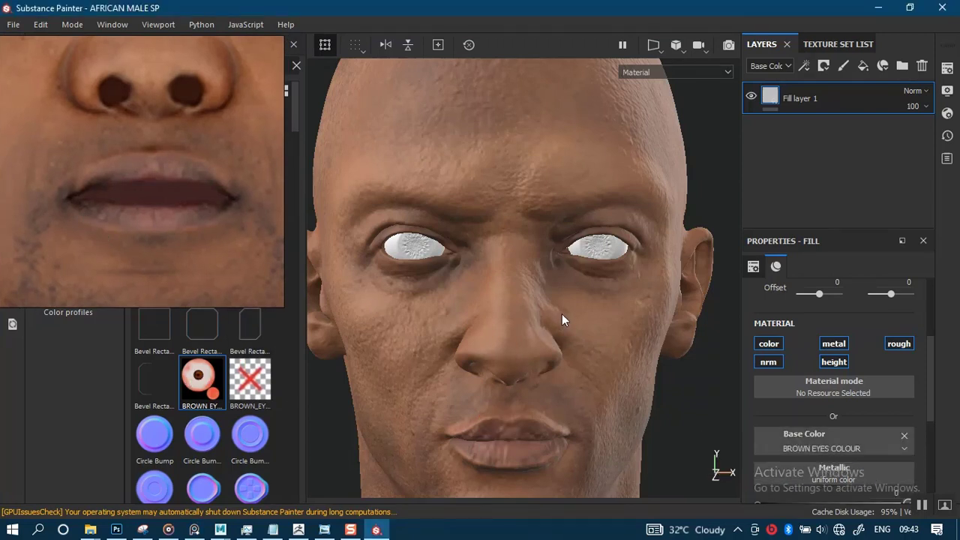
left_click_drag(541, 364, 542, 297, "alt")
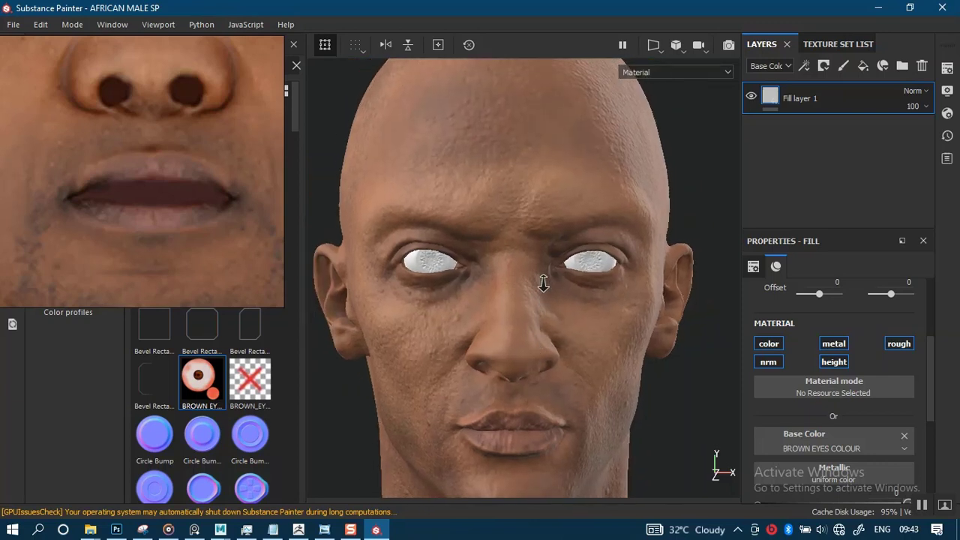
right_click_drag(544, 283, 541, 372, "alt")
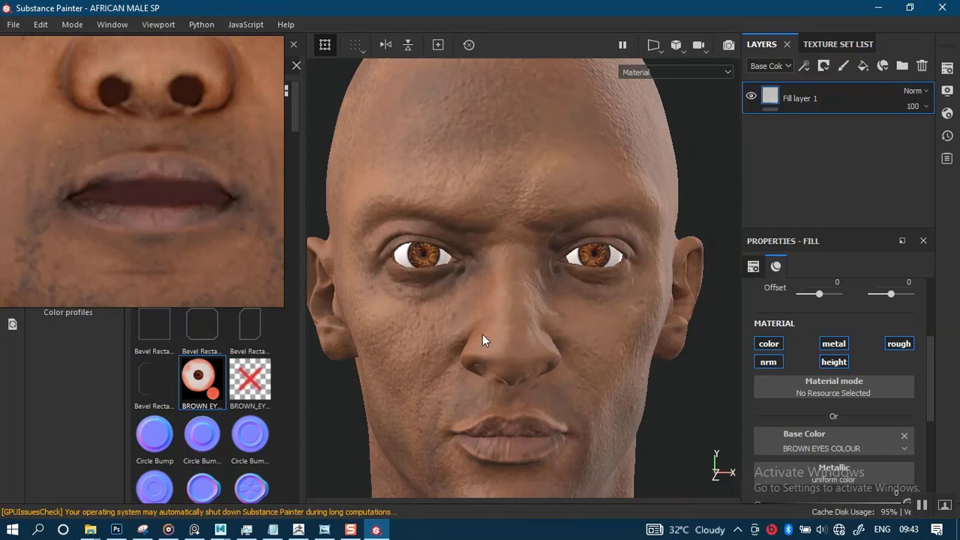
right_click_drag(482, 334, 515, 408, "alt")
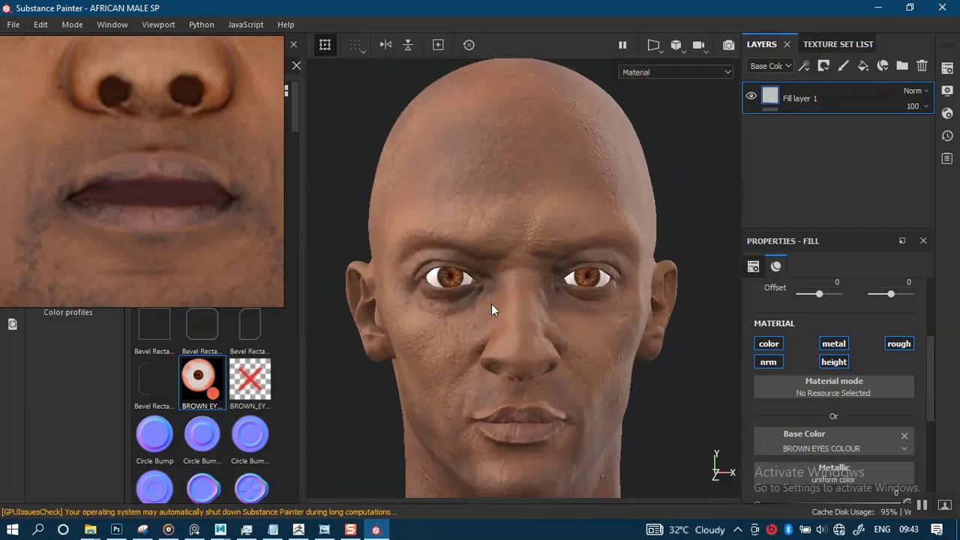
scroll(504, 300, "up", 8)
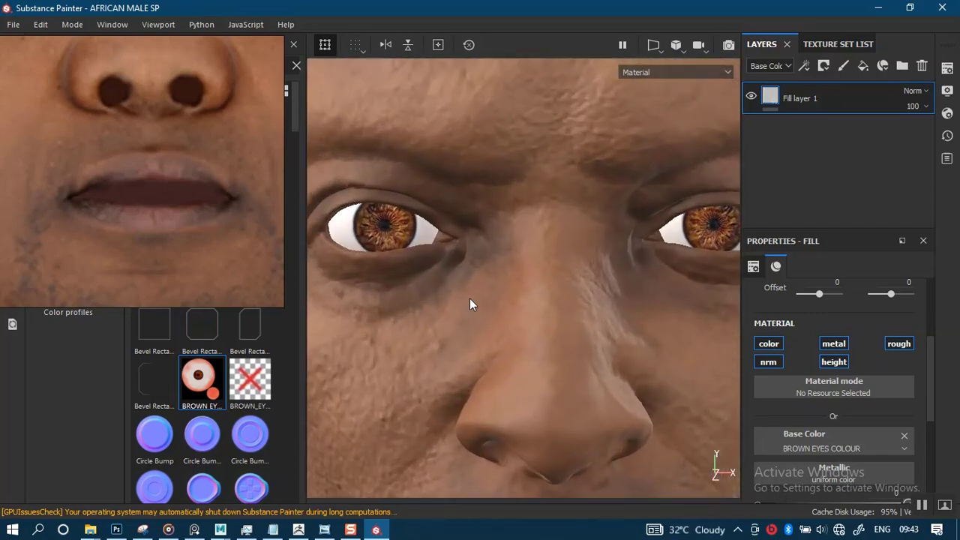
mouse_move(470, 298)
left_mouse_down("alt")
mouse_move(529, 298)
mouse_move(470, 298)
left_mouse_up("alt")
right_click_drag(471, 298, 504, 219, "alt")
middle_click_drag(510, 261, 470, 225, "alt")
- Examine the iris and eye white in a close-up reference photo to compare them with the model's eyes
right_click_drag(183, 181, 204, 221)
middle_click_drag(200, 211, 190, 298)
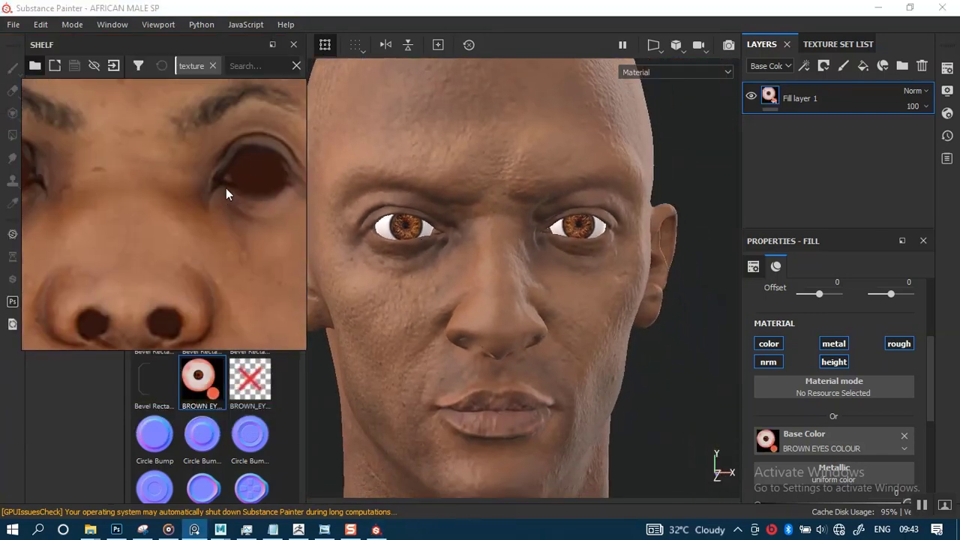
scroll(226, 187, "down", 10)
scroll(171, 215, "down", 4)
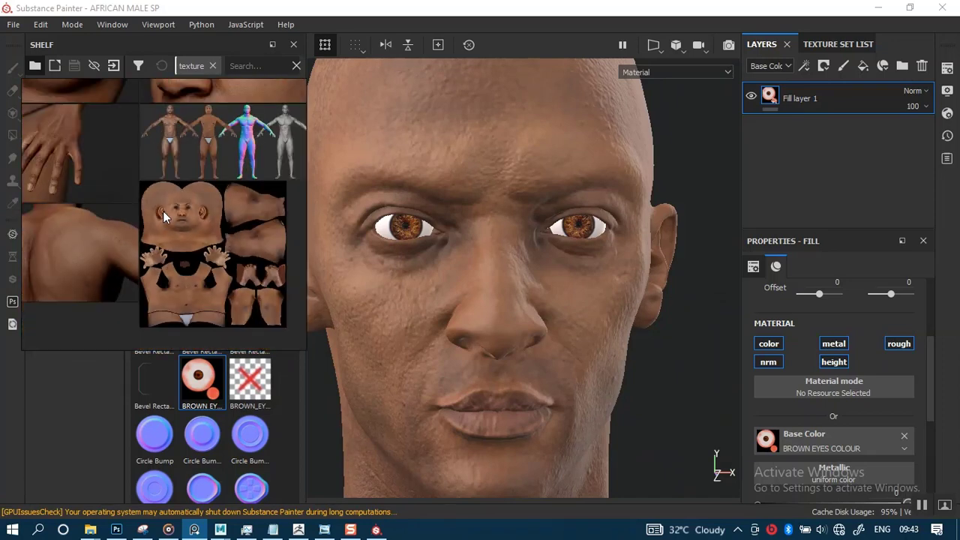
middle_click_drag(138, 186, 158, 247)
middle_click_drag(206, 175, 189, 236)
scroll(220, 182, "up", 10)
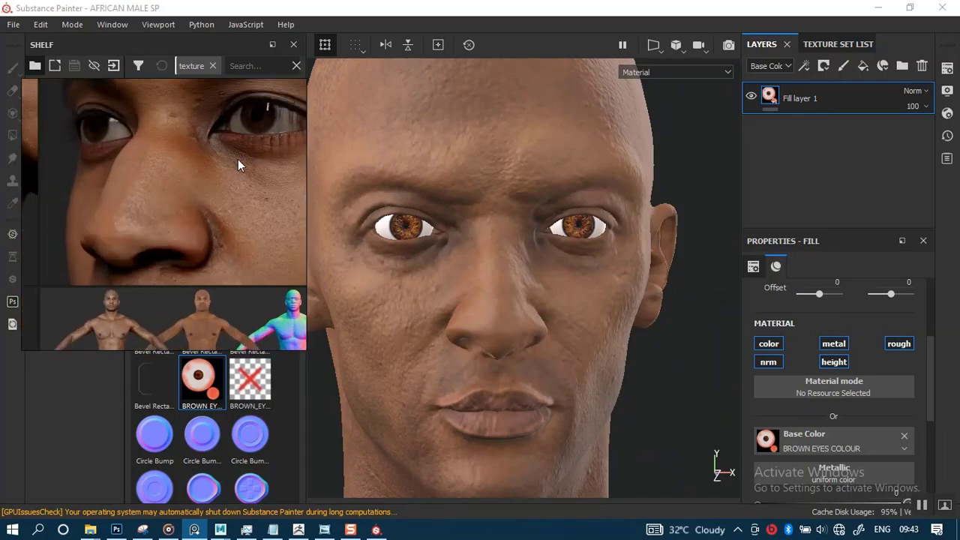
scroll(186, 240, "up", 2)
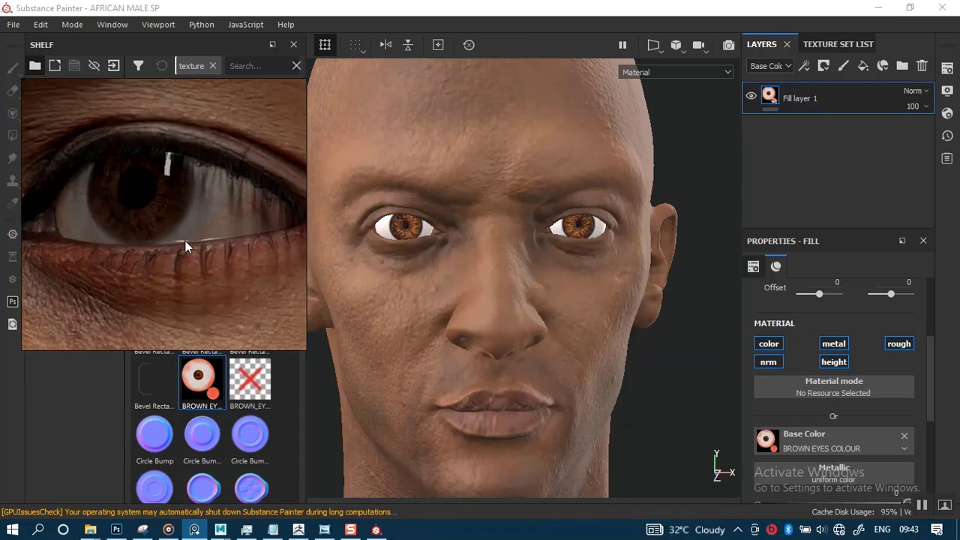
scroll(195, 243, "up", 1)
scroll(195, 243, "up", 1)
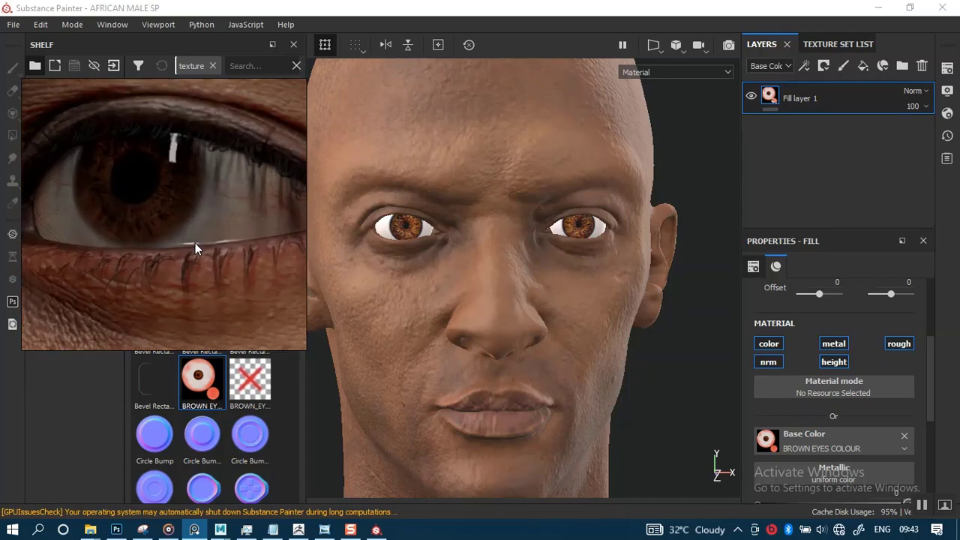
scroll(196, 244, "down", 1)
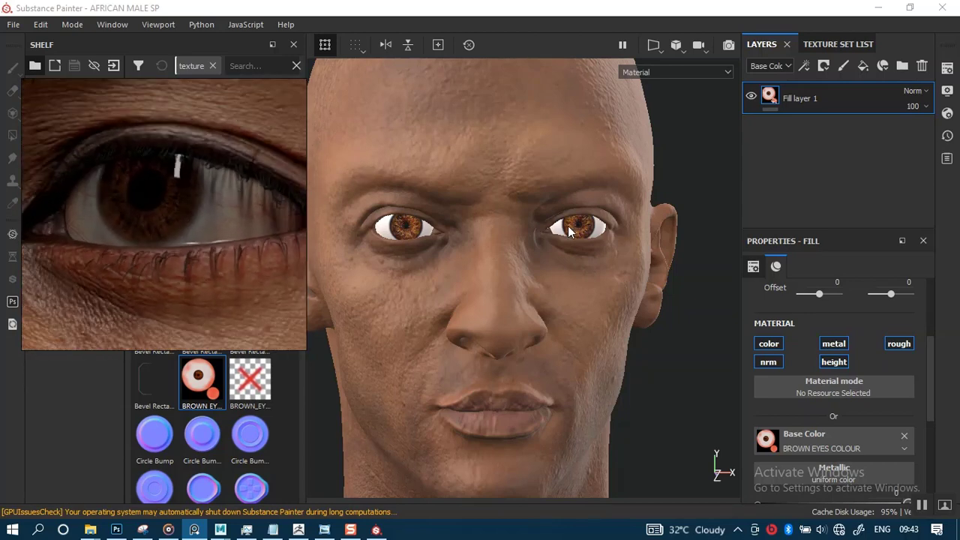
- Add a second fill layer beneath the eye texture layer and sample its base color from the greyish eye white in the reference photo
right_click_drag(585, 278, 616, 360, "alt")
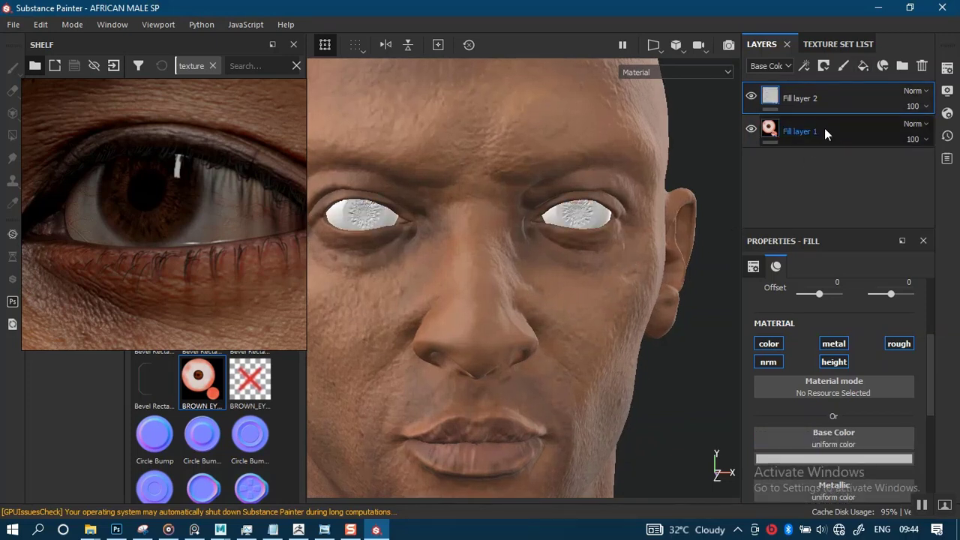
left_click_drag(824, 116, 809, 141)
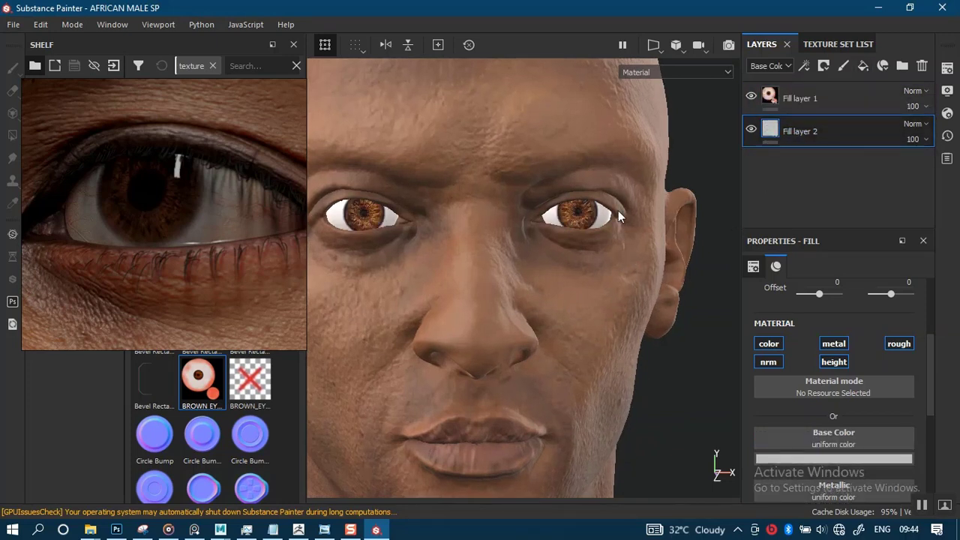
left_click(790, 460)
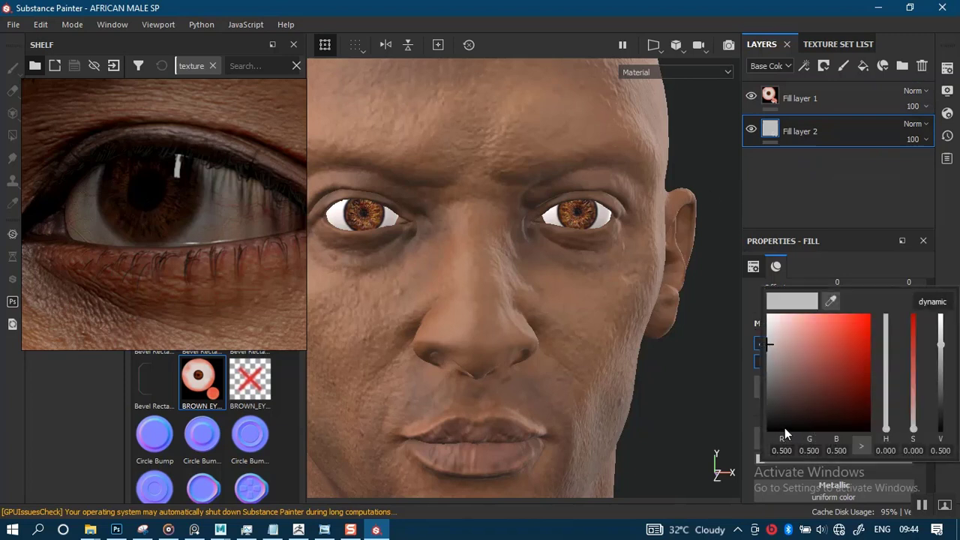
left_click(829, 303)
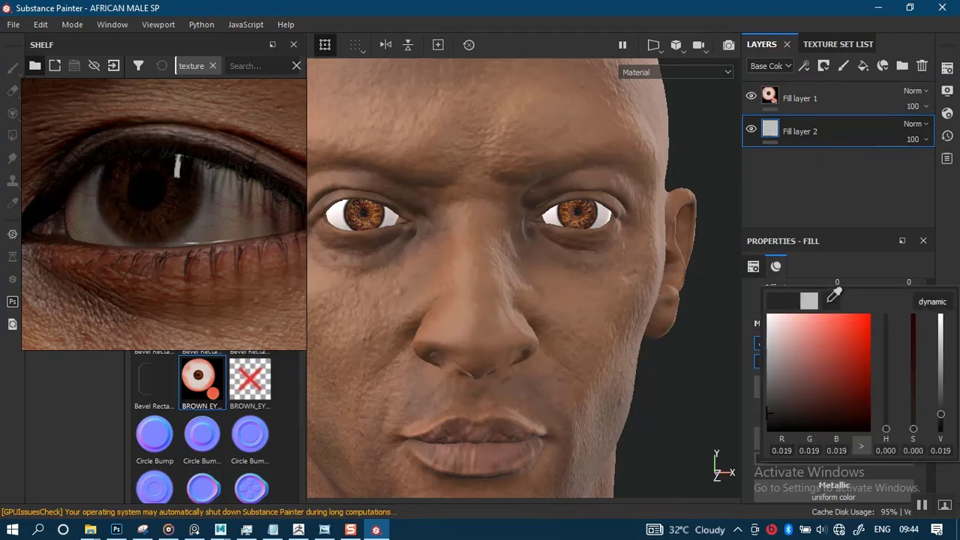
left_click(277, 223)
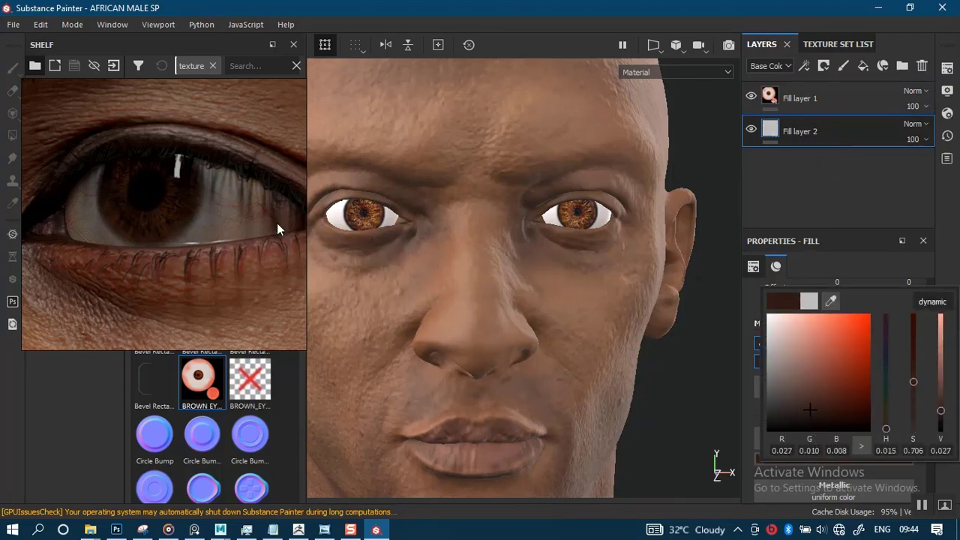
left_click(829, 301)
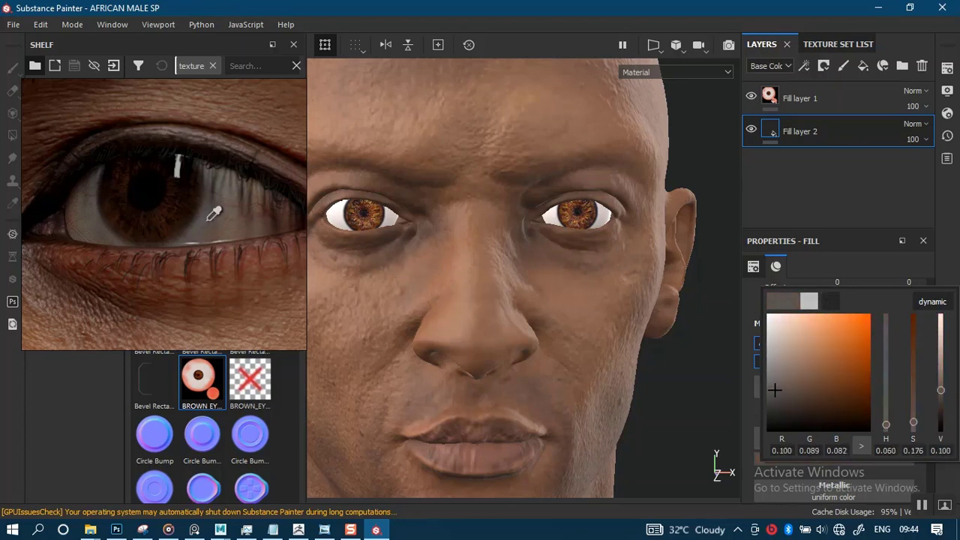
left_click(212, 216)
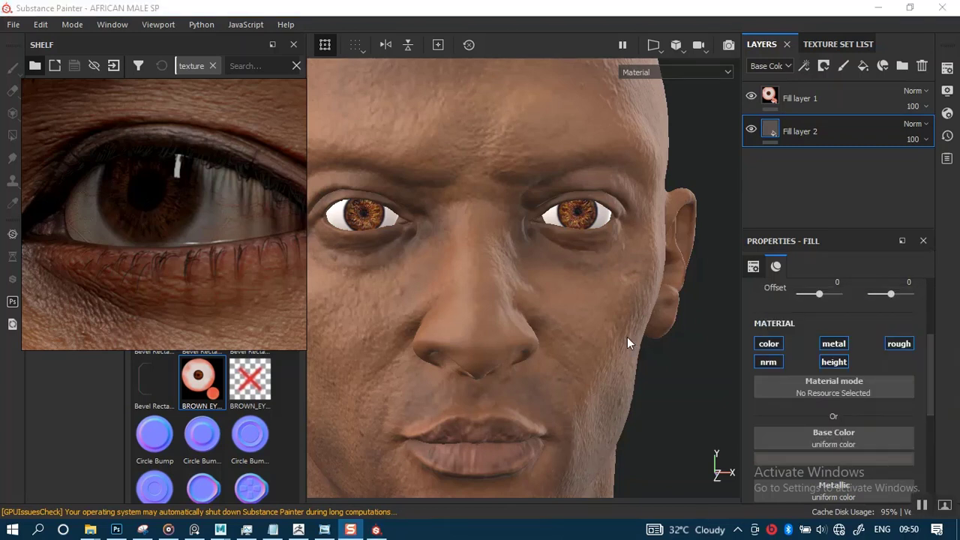
- Place the grey fill layer above the eye texture layer and give it a black mask
right_click_drag(624, 452, 623, 430, "alt")
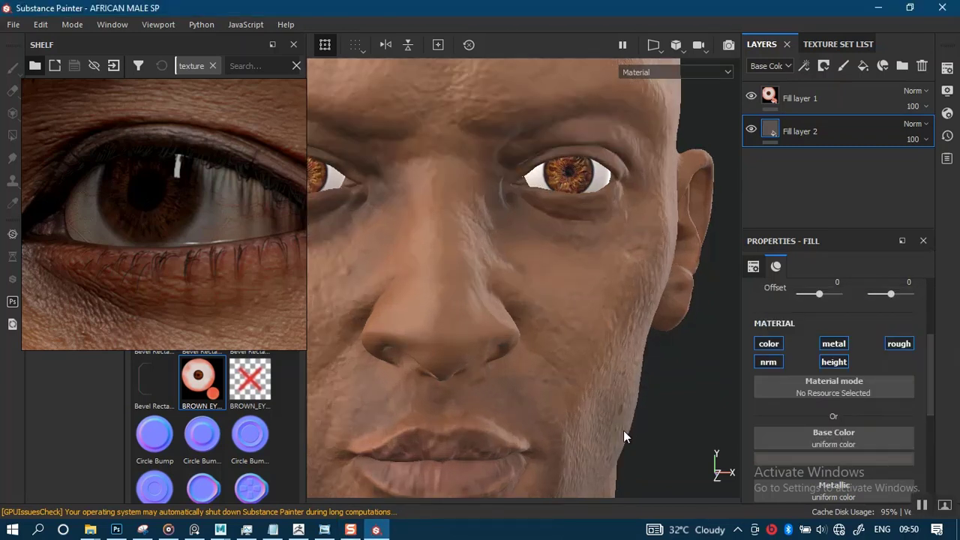
middle_click_drag(617, 399, 667, 453, "alt")
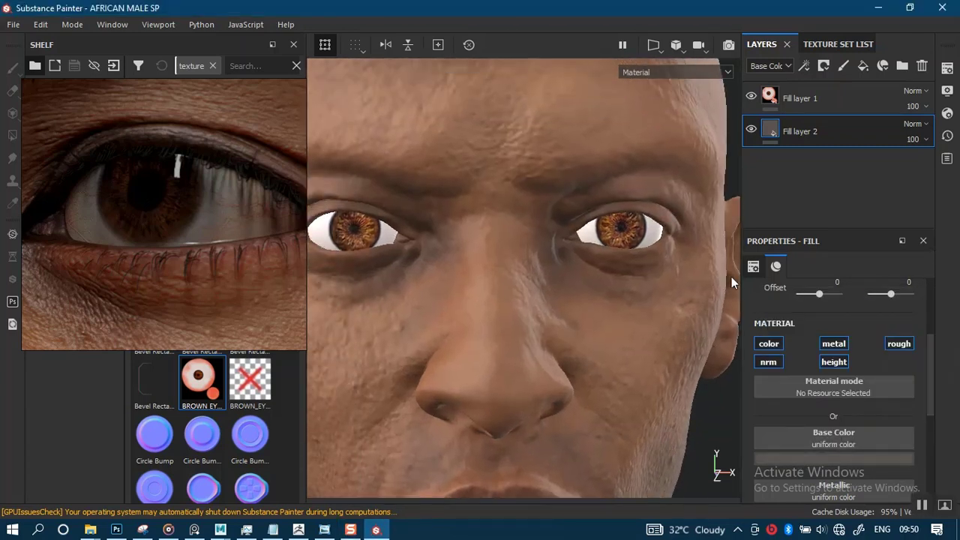
left_click_drag(811, 136, 807, 103)
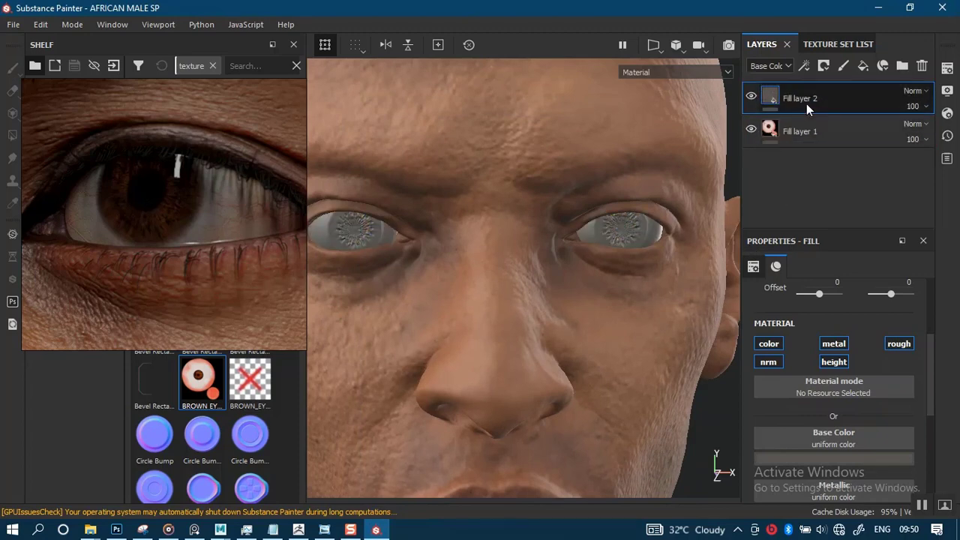
right_click(770, 95)
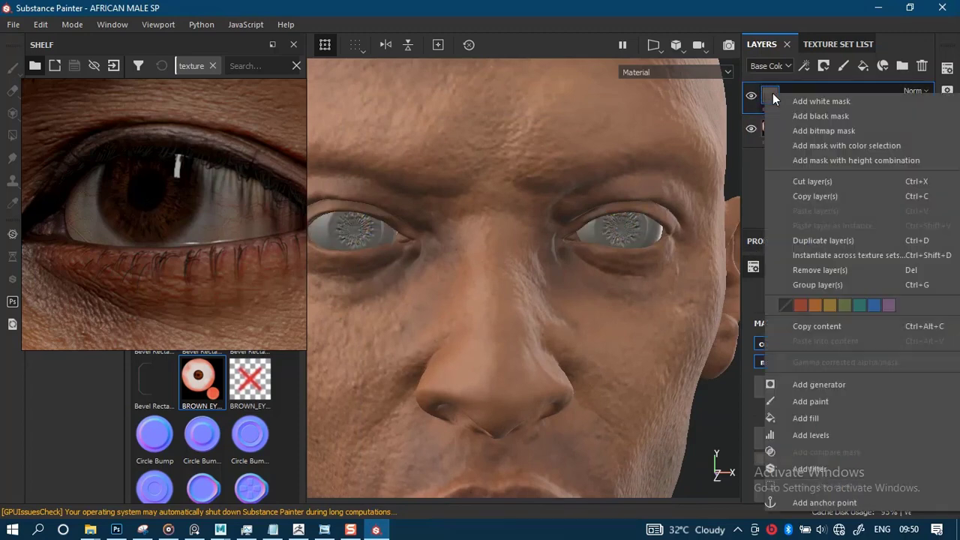
left_click(808, 116)
- Paint the grey tone through the mask onto the eye white between the iris and the inner eye corner, with brush size 0.65
key("1")
middle_click_drag(540, 327, 660, 337, "alt")
right_click_drag(546, 352, 558, 458, "alt")
right_click_drag(515, 302, 519, 363, "alt")
mouse_move(519, 363)
middle_mouse_down("alt")
mouse_move(539, 372)
mouse_move(520, 358)
mouse_move(509, 309)
middle_mouse_up("alt")
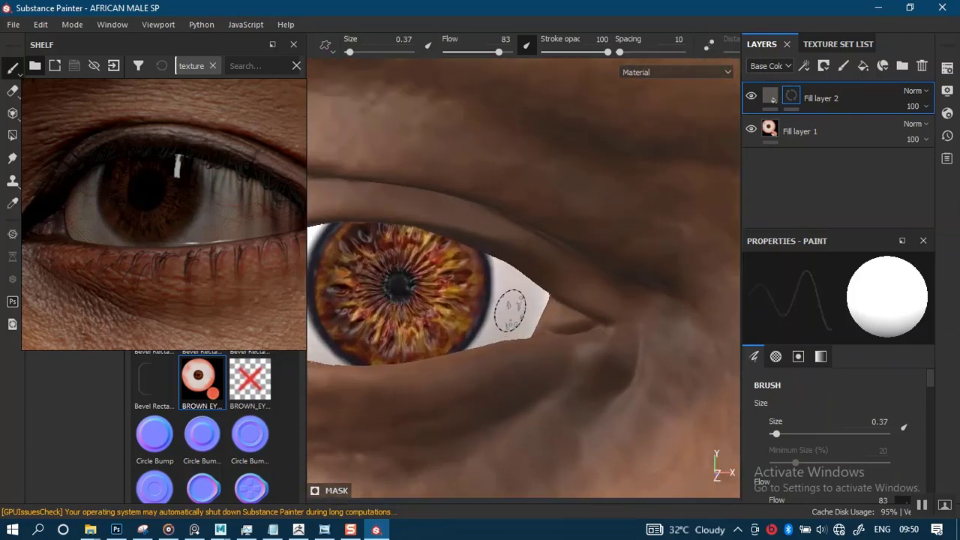
left_click_drag(520, 337, 507, 322, "alt")
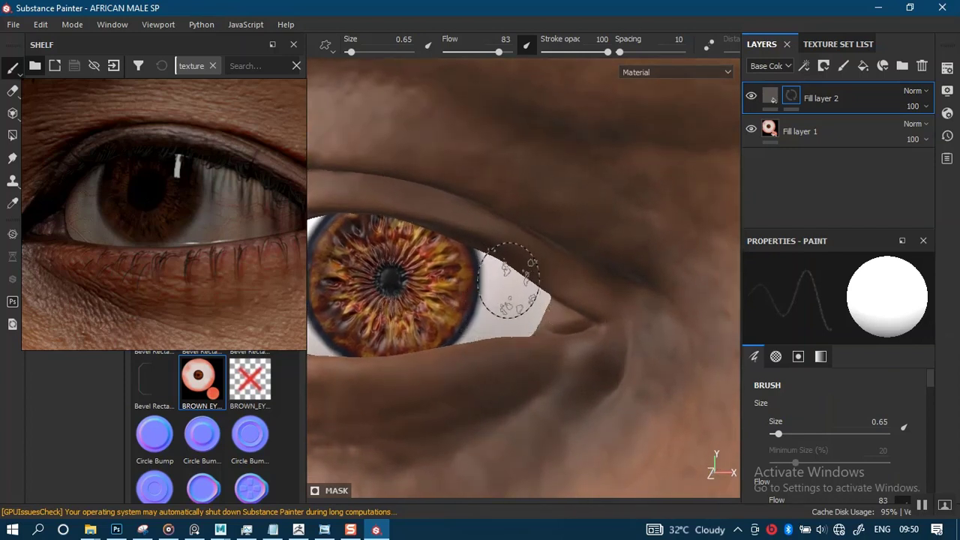
key("bracketleft")
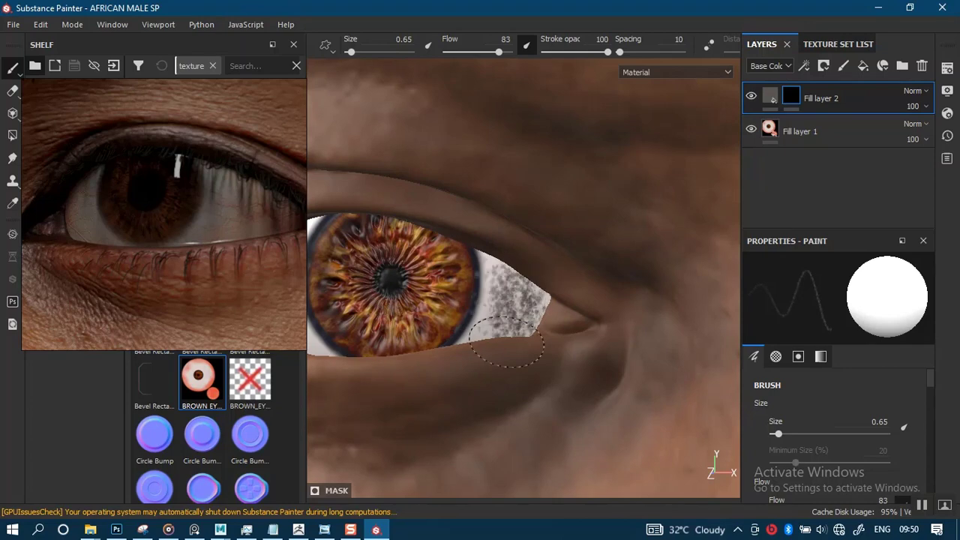
- Paint the grey tone onto the eye white on the outer side of the iris, redoing the first attempt, and reduce the brush size to 0.37
left_click_drag(507, 342, 509, 308, "alt")
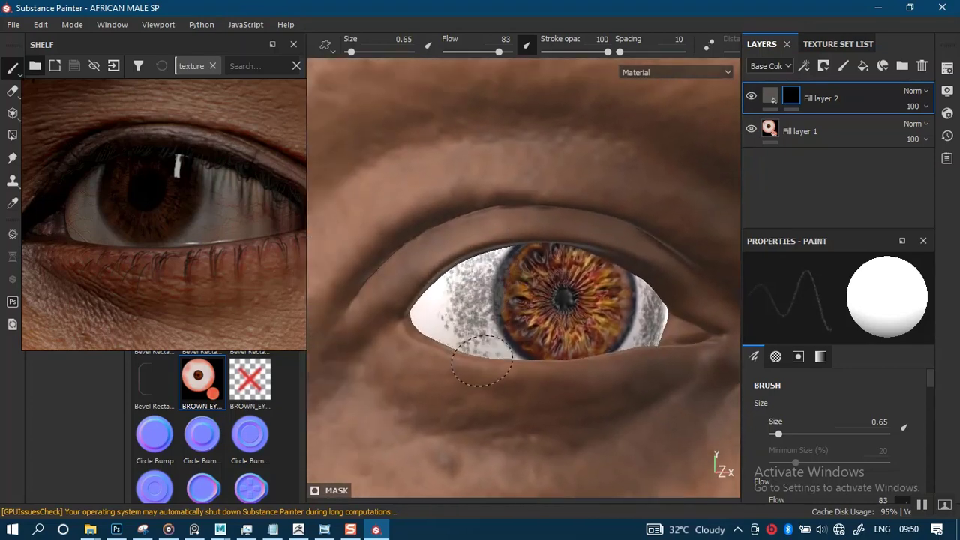
mouse_move(505, 360)
right_mouse_down("alt")
mouse_move(523, 358)
mouse_move(561, 407)
right_mouse_up("alt")
key("ctrl+z")
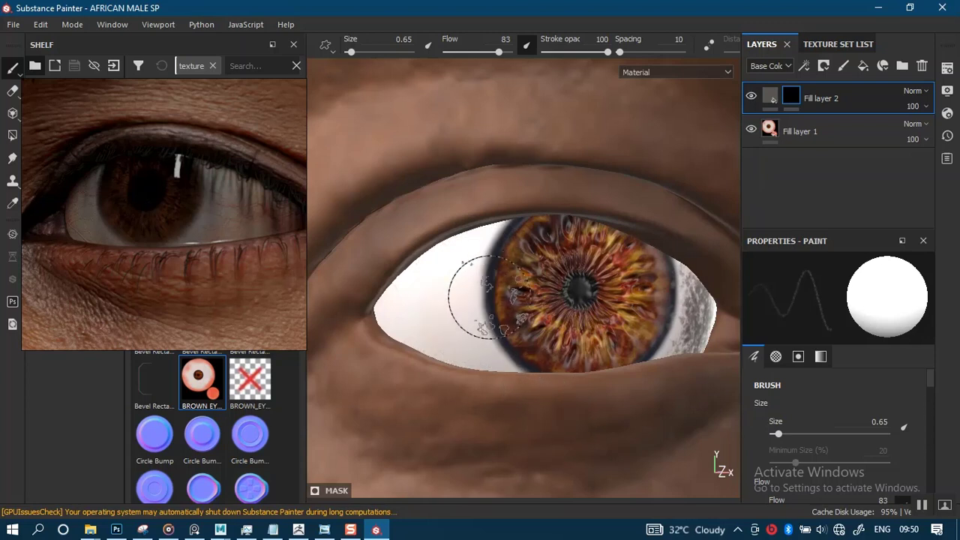
scroll(480, 304, "up", 2)
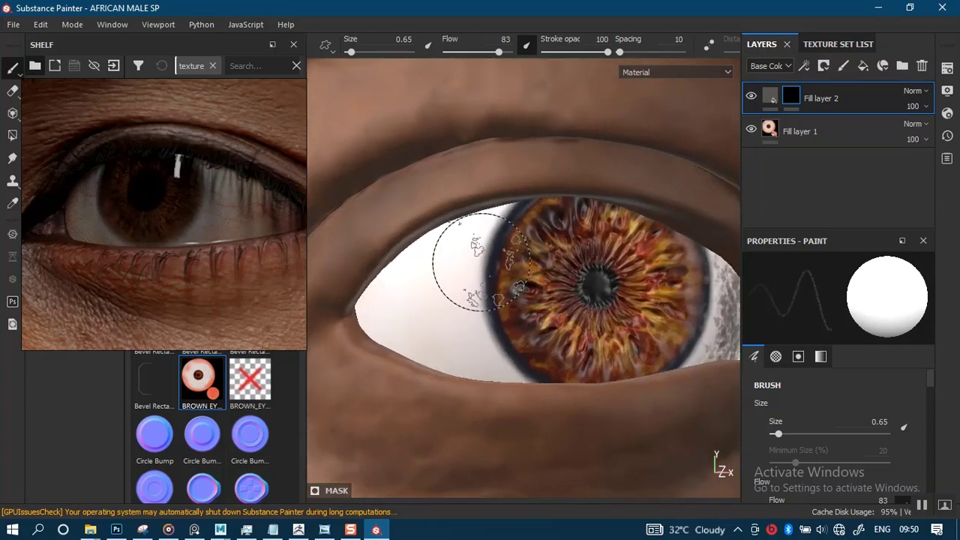
right_click_drag(481, 261, 476, 259, "ctrl")
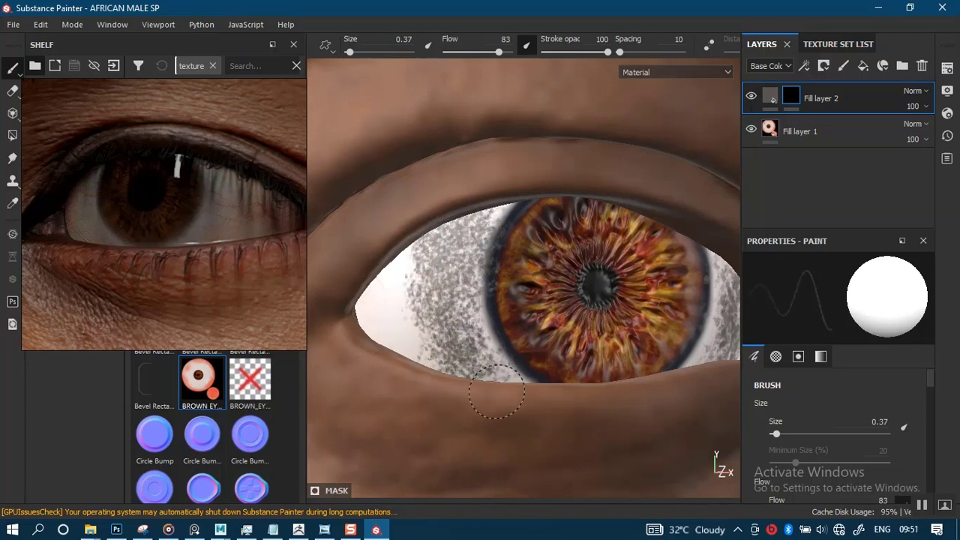
right_click_drag(477, 330, 475, 302, "alt")
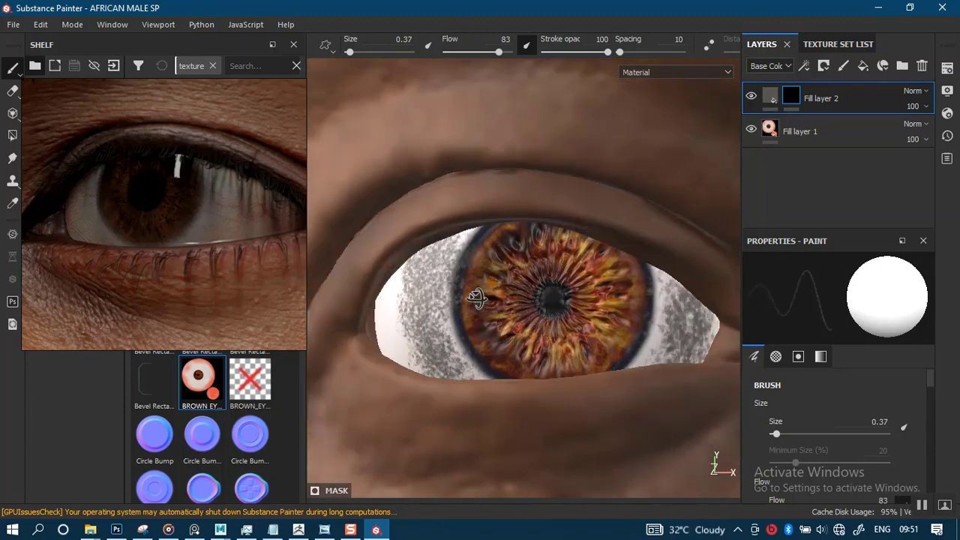
left_click_drag(475, 302, 464, 291, "alt")
middle_click_drag(519, 313, 512, 307, "alt")
left_click_drag(495, 309, 511, 312, "alt")
middle_click_drag(512, 312, 541, 317, "alt")
left_click_drag(541, 318, 525, 329, "alt")
middle_click_drag(527, 328, 550, 315, "alt")
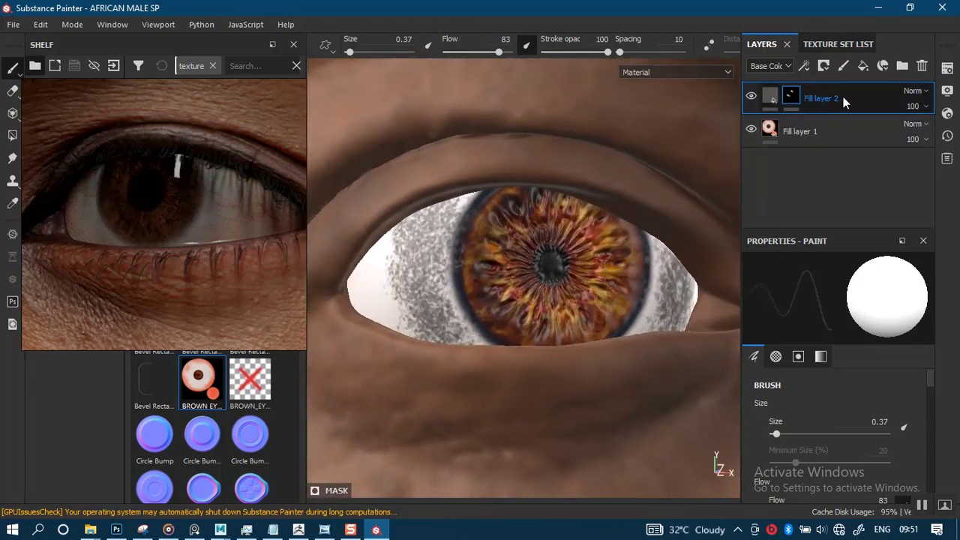
- Duplicate the masked grey fill layer and replace the copy's mask with an empty black mask
key("ctrl+d")
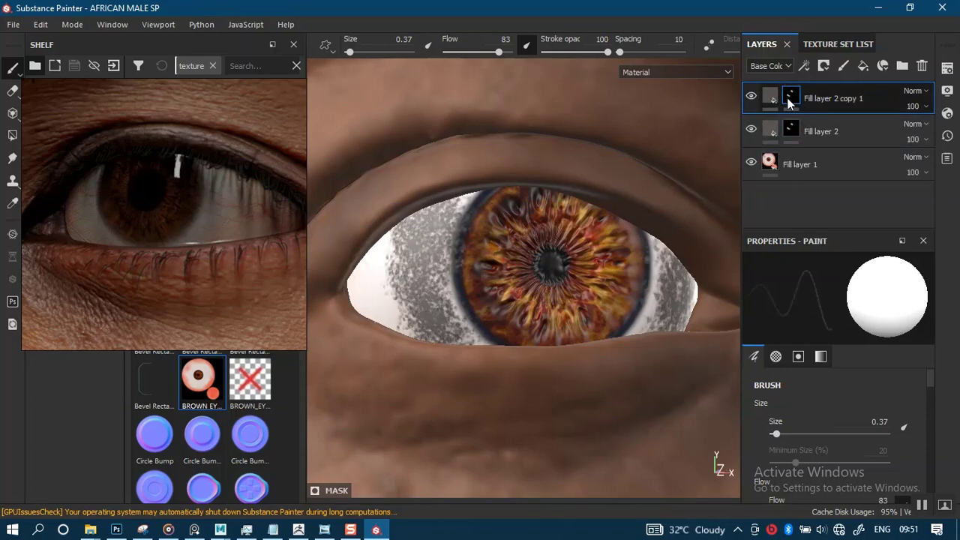
right_click(795, 102)
left_click(825, 123)
- Set the base color of the duplicated fill layer to a bright saturated red
left_click(769, 97)
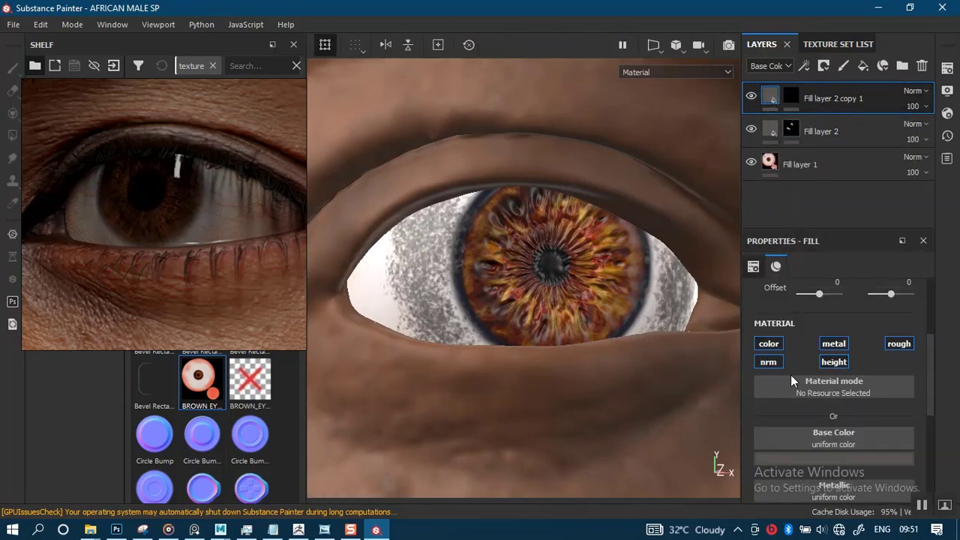
left_click(833, 455)
left_click_drag(884, 338, 885, 307)
left_click_drag(908, 322, 909, 303)
left_click(867, 341)
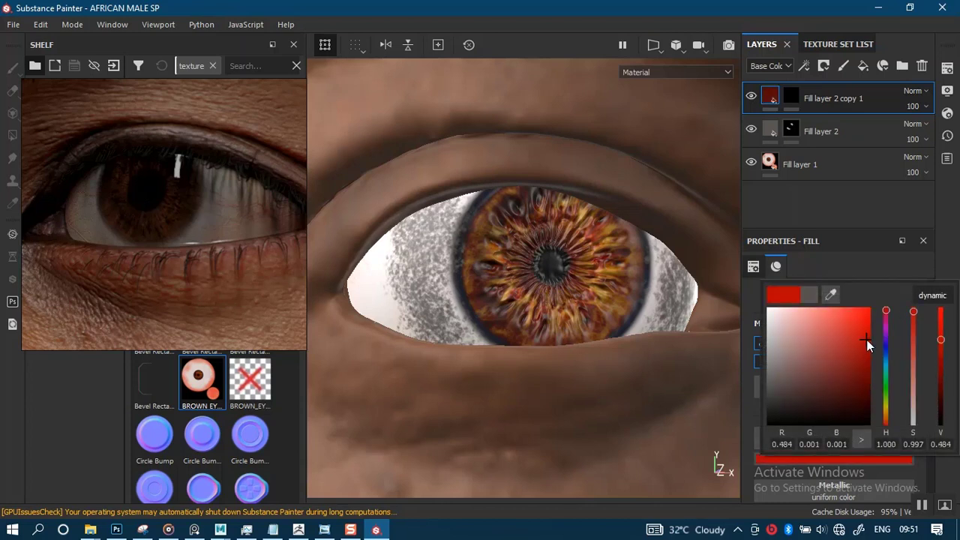
left_click_drag(866, 333, 864, 330)
left_click(685, 230)
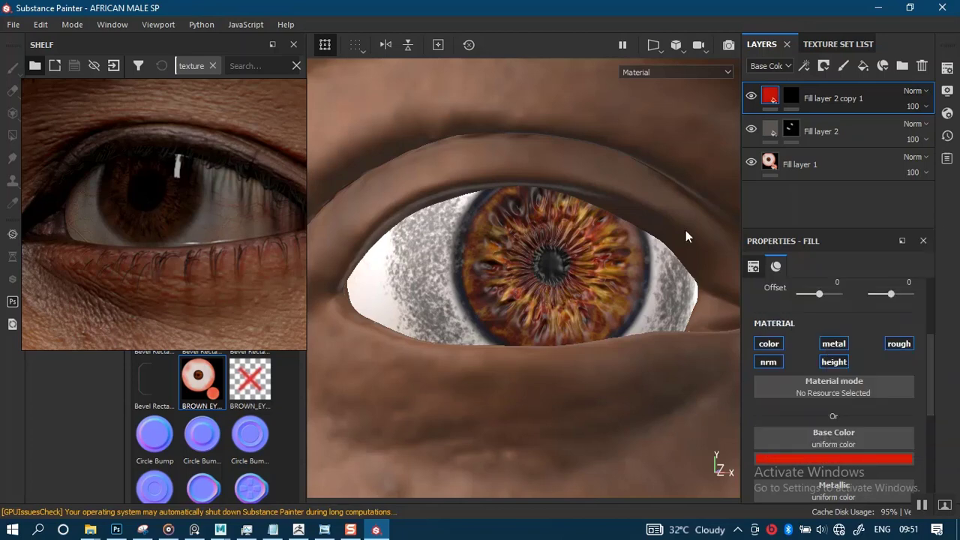
- Paint the red through the copied layer's mask onto the eye white near the outer eye corner
right_click_drag(472, 247, 491, 306, "alt")
middle_click_drag(491, 306, 520, 225, "alt")
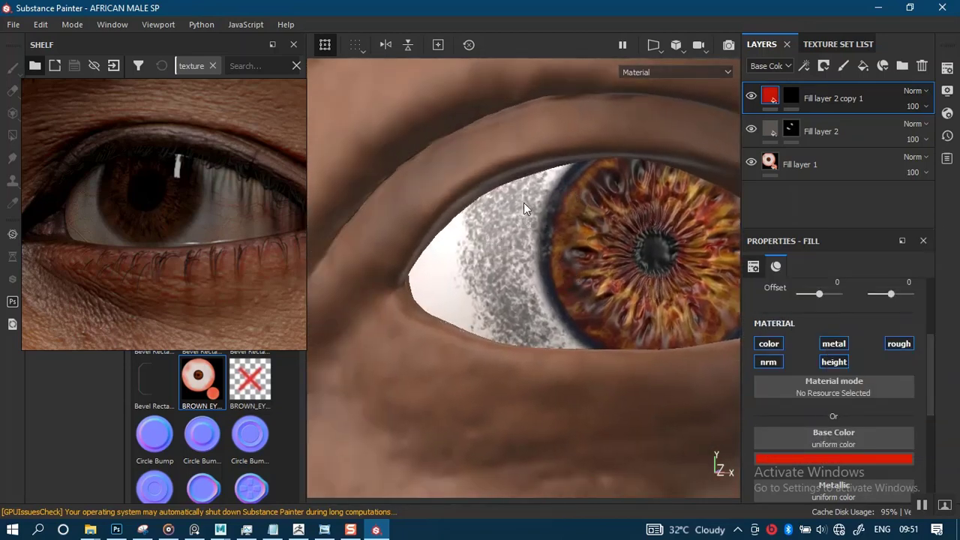
left_click(790, 95)
left_click_drag(488, 246, 511, 248, "alt")
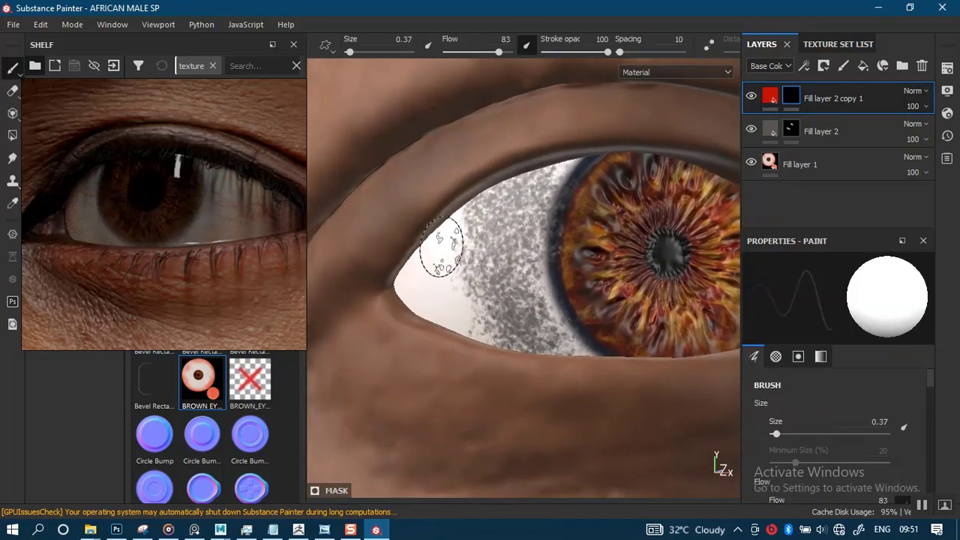
mouse_move(439, 246)
left_mouse_down()
mouse_move(413, 227)
mouse_move(450, 308)
mouse_move(442, 247)
mouse_move(435, 300)
mouse_move(488, 228)
left_mouse_up()
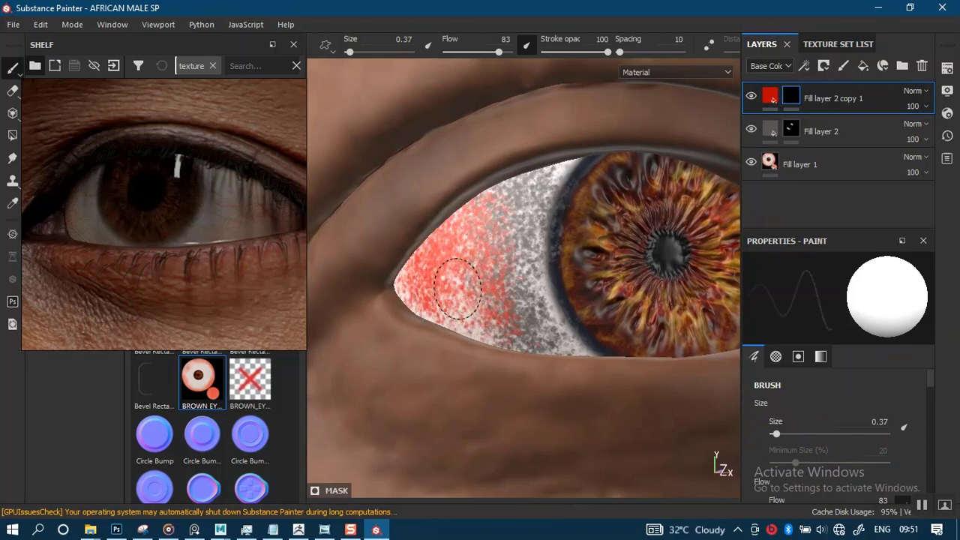
right_click_drag(423, 294, 382, 124, "alt")
- Paint the red onto the eye white near the inner eye corner and check the whole eye
left_click_drag(442, 234, 326, 238, "alt")
middle_click_drag(600, 307, 525, 270, "alt")
mouse_move(525, 270)
right_mouse_down("alt")
mouse_move(573, 312)
mouse_move(589, 265)
right_mouse_up("alt")
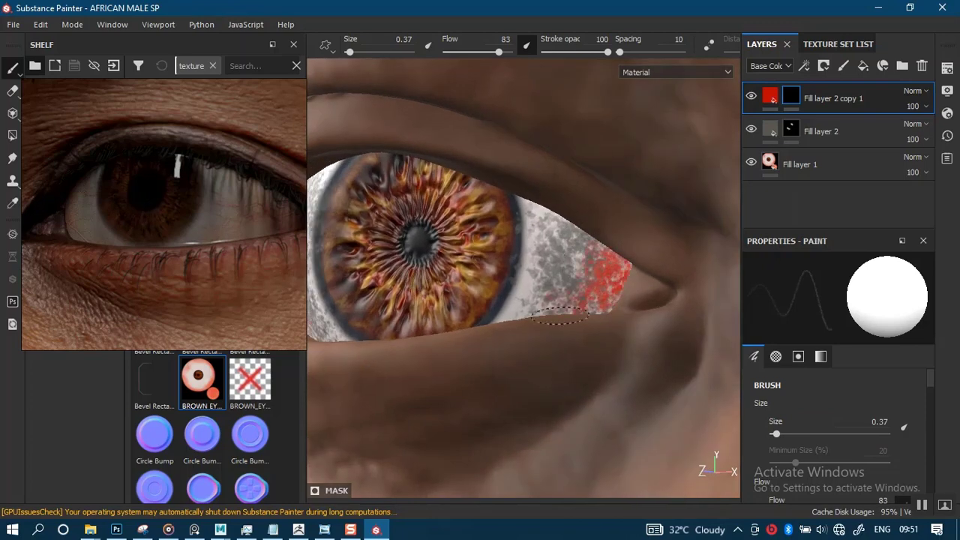
right_click_drag(595, 296, 536, 172, "alt")
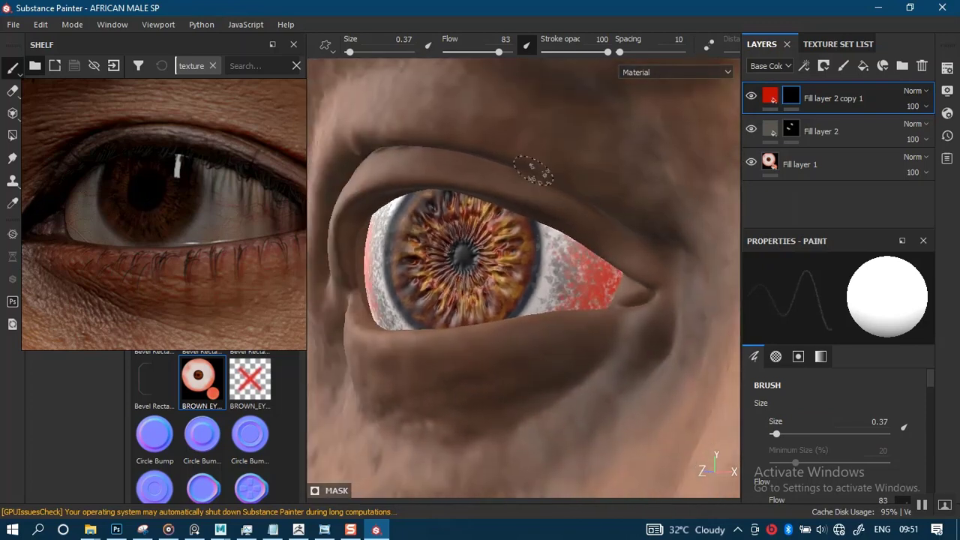
left_click_drag(536, 171, 544, 273, "alt")
right_click_drag(544, 273, 497, 285, "alt")
middle_click_drag(505, 267, 530, 246, "alt")
right_click_drag(530, 247, 535, 234, "alt")
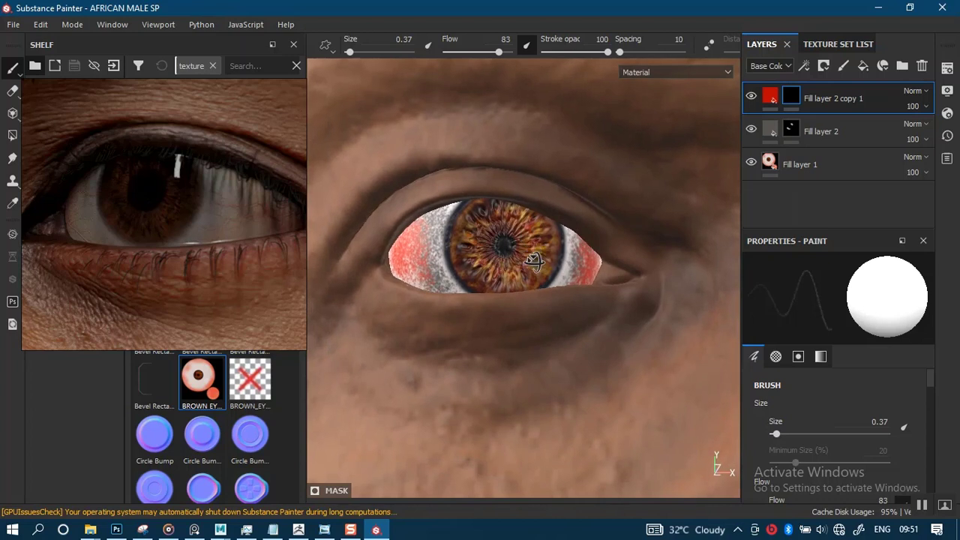
- Add a Blur filter to the red layer's mask and set its blur intensity to 4.16
right_click(790, 97)
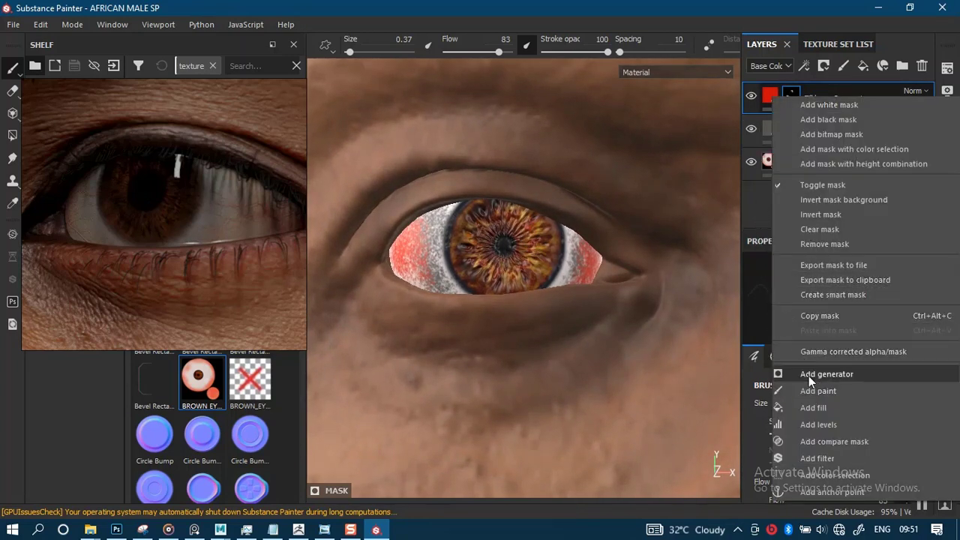
left_click(814, 457)
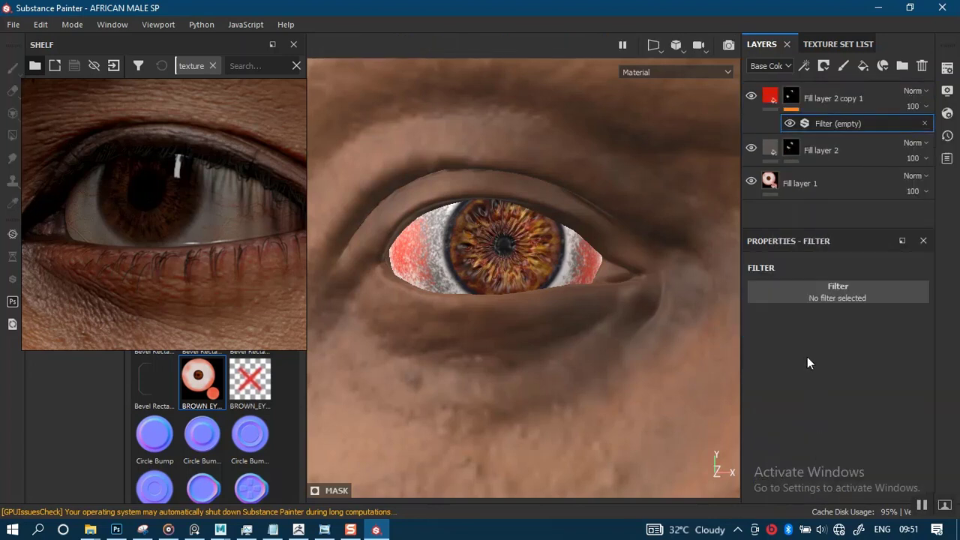
left_click(808, 292)
left_click(888, 333)
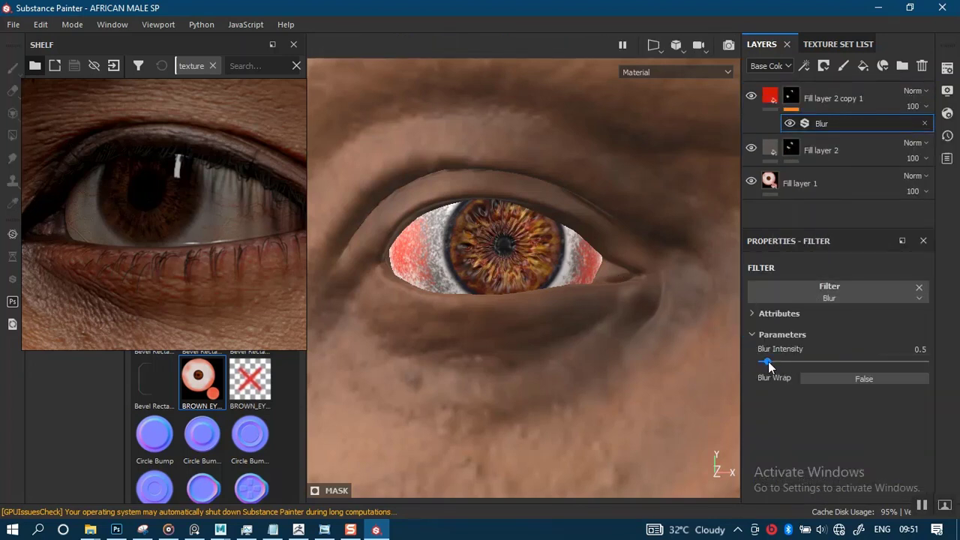
left_click_drag(768, 362, 804, 357)
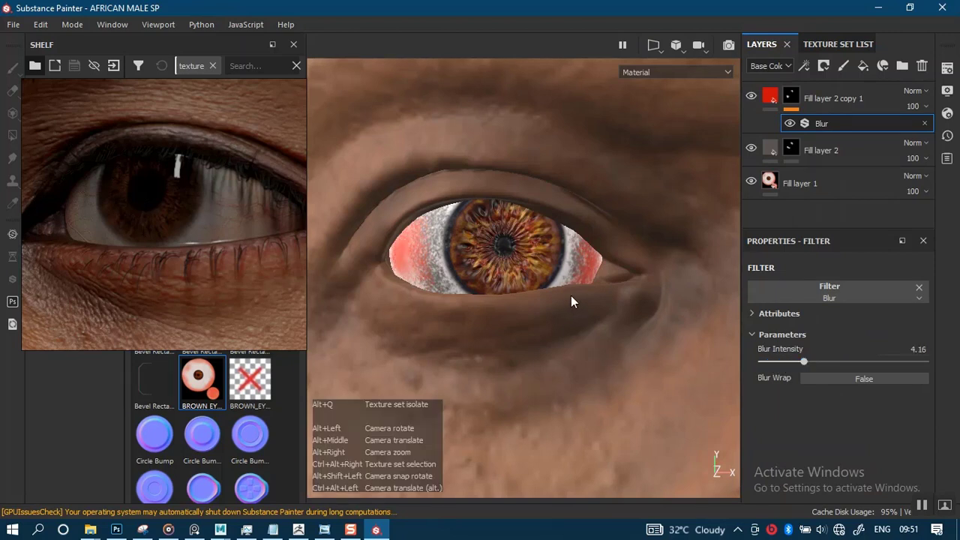
middle_click_drag(571, 295, 579, 327, "alt")
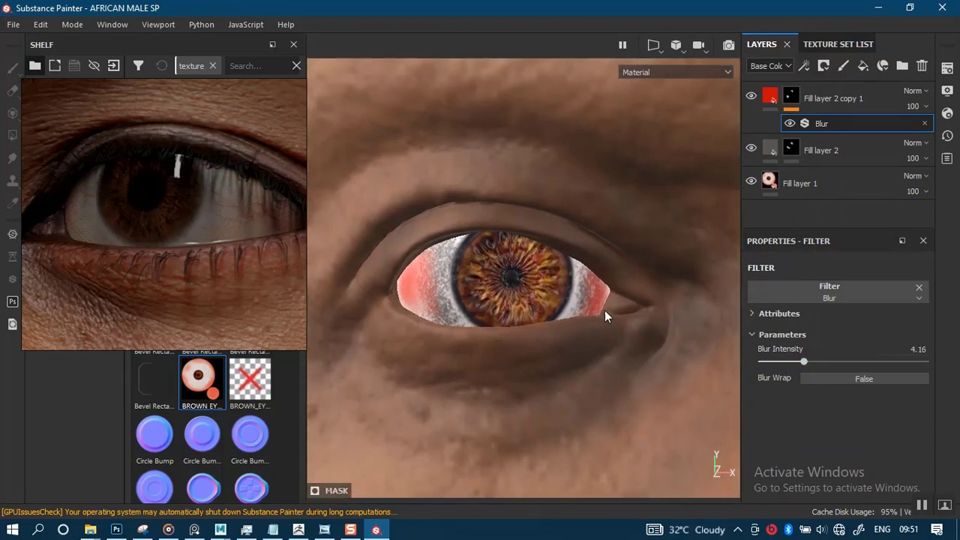
- Add a Blur filter to the grey fill layer's mask and set its blur intensity to 4.23
right_click(795, 152)
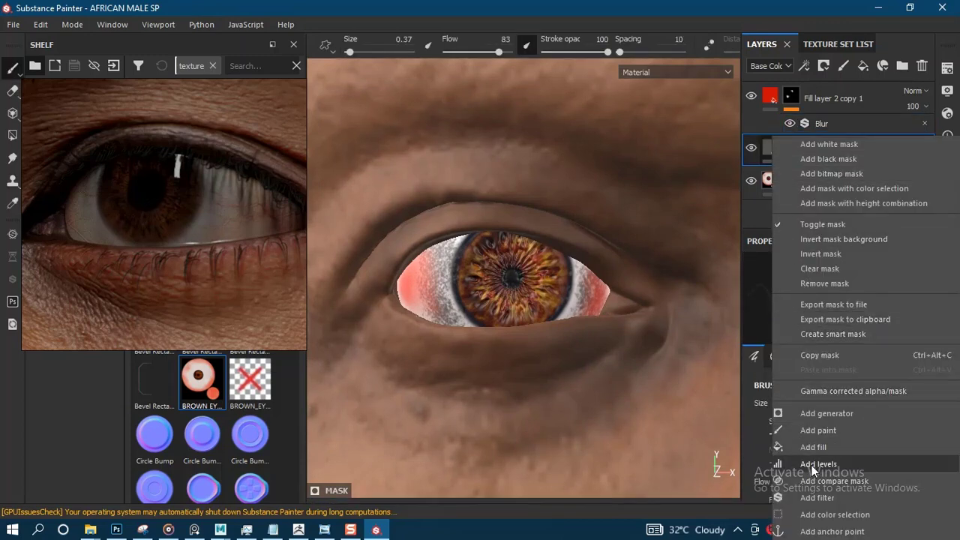
left_click(815, 498)
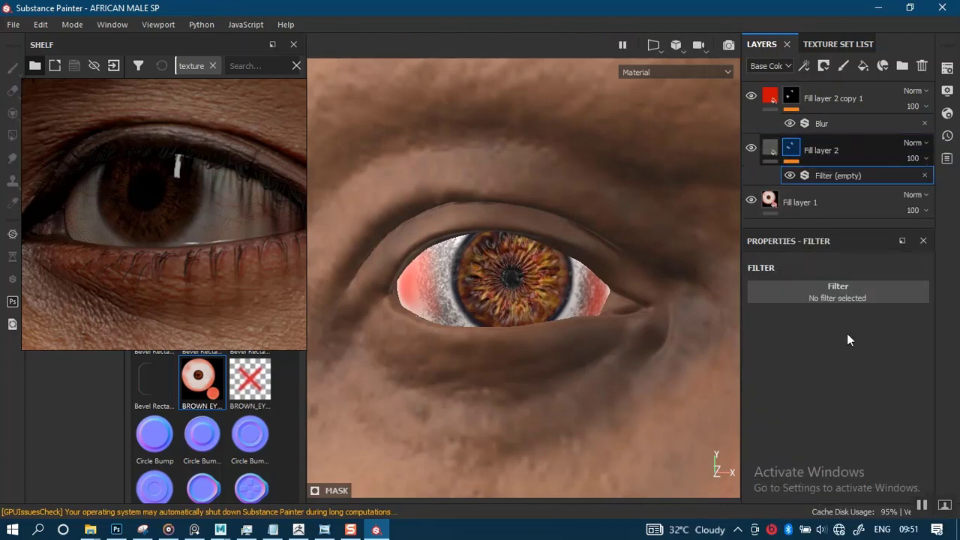
left_click(843, 288)
left_click(888, 330)
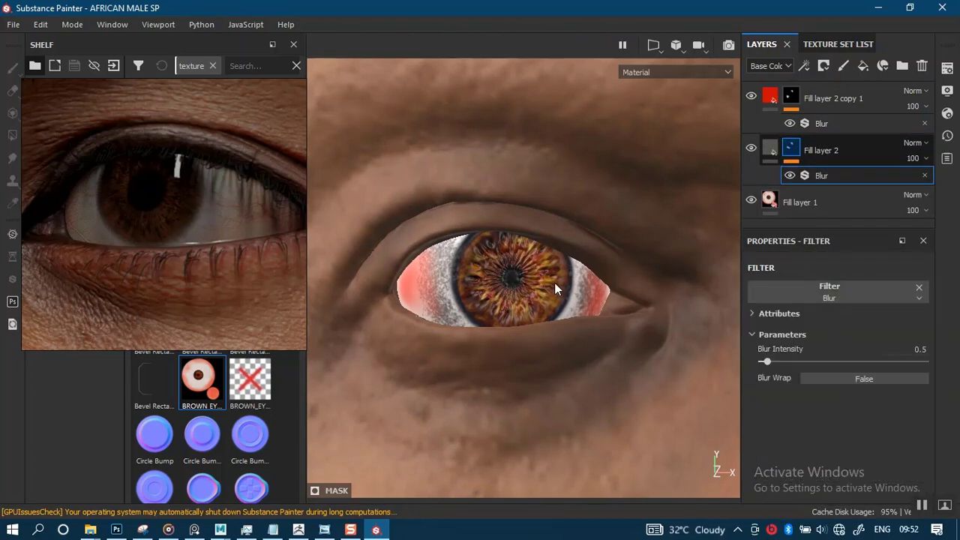
left_click_drag(781, 361, 804, 361)
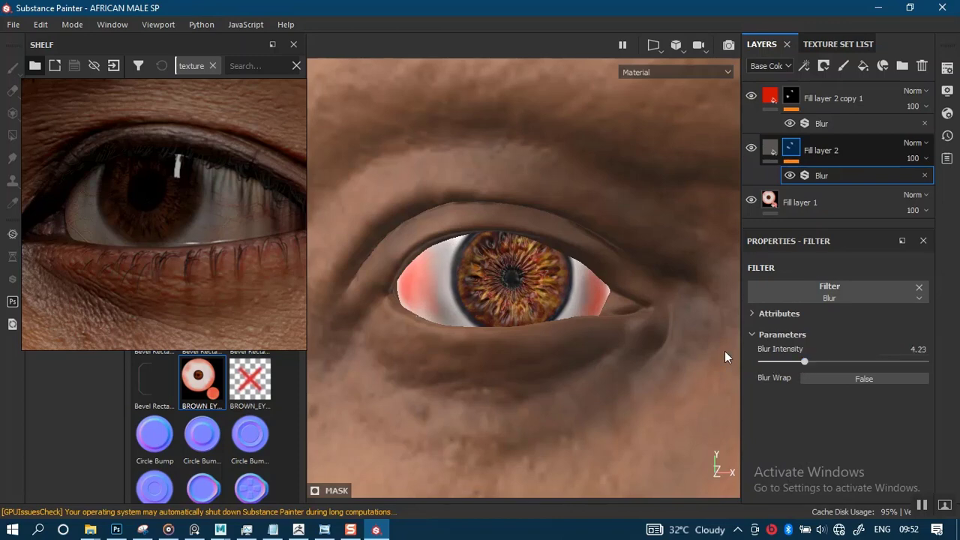
- Lower the red layer's opacity to 52 and the grey layer's to 49, and check the effect on the whole face
right_click_drag(510, 319, 500, 294, "alt")
middle_click_drag(500, 294, 512, 253, "alt")
right_click_drag(512, 253, 579, 286, "alt")
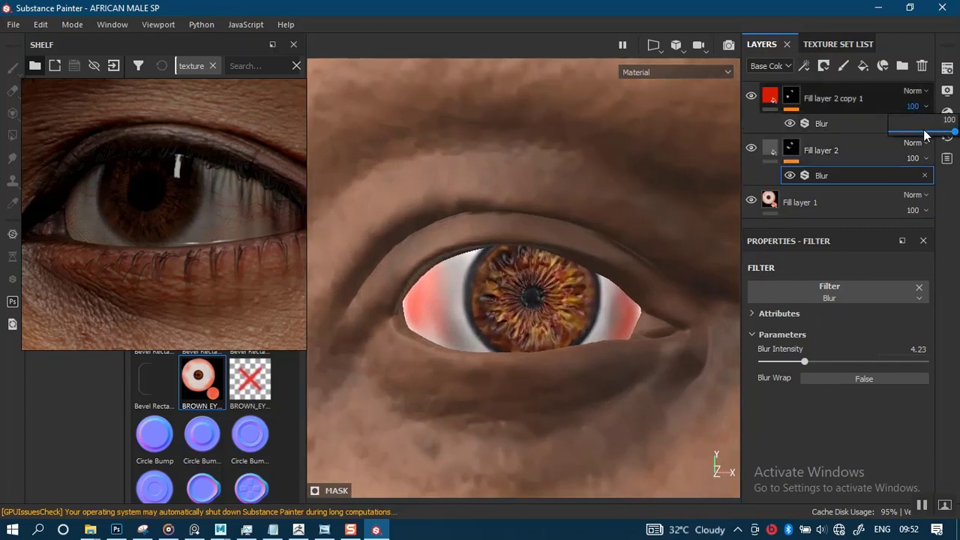
left_click_drag(925, 136, 927, 134)
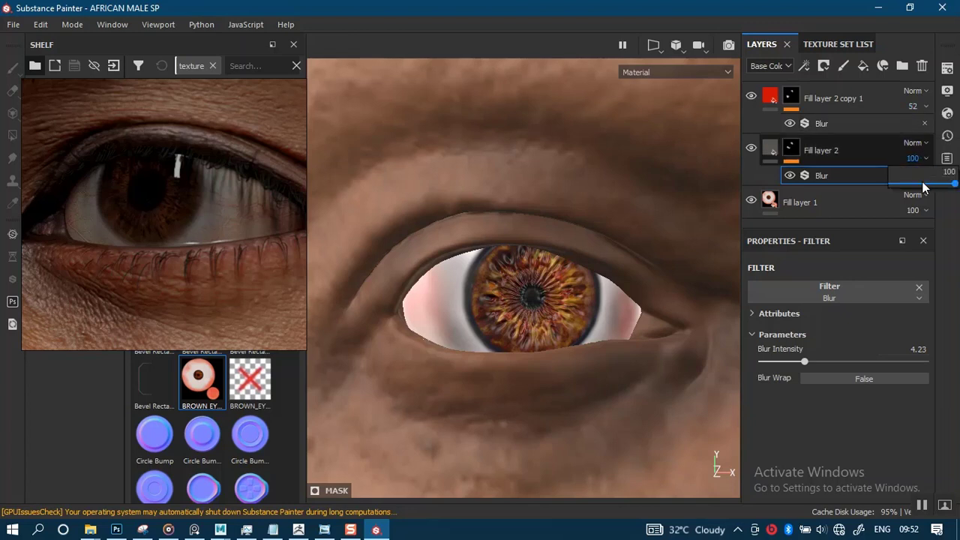
left_click_drag(924, 188, 910, 193)
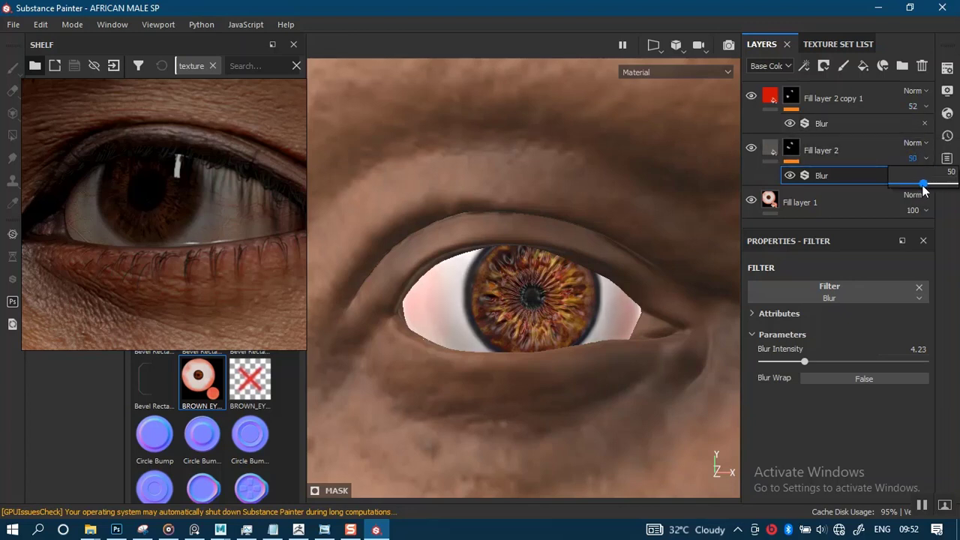
left_click_drag(925, 189, 922, 189)
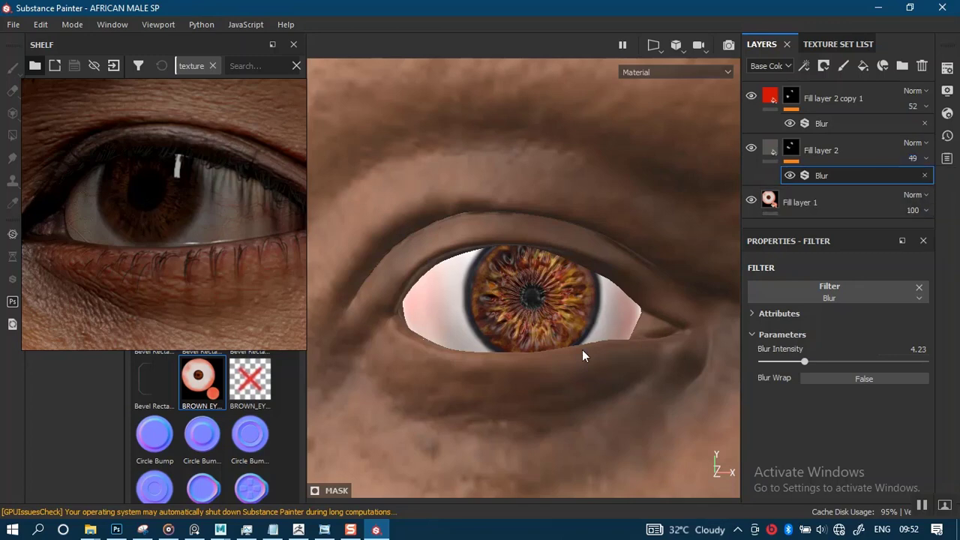
scroll(582, 349, "down", 5)
scroll(544, 171, "down", 6)
middle_click_drag(516, 311, 503, 239, "alt")
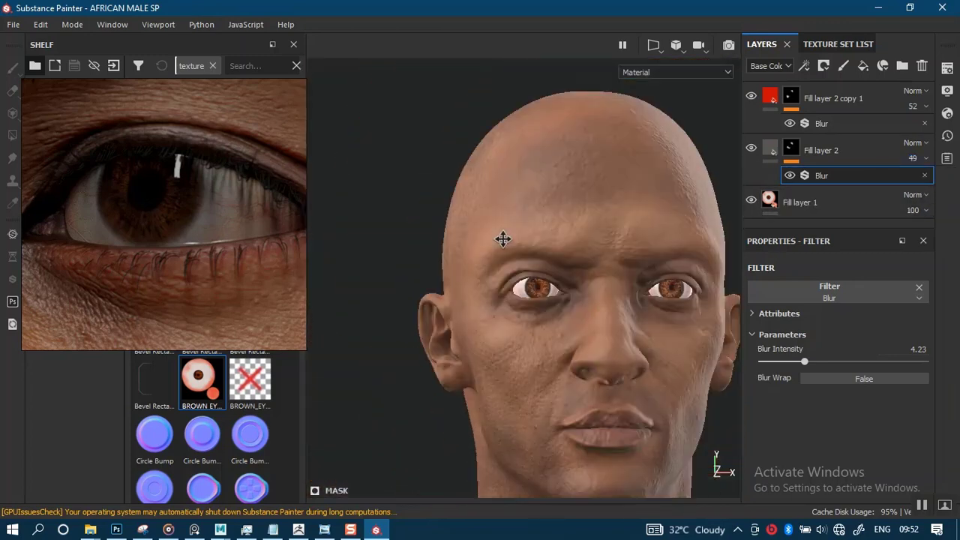
- Select the grey layer's mask, move the reference photo aside and choose a Basic Hard brush variant by searching the brushes for DE
scroll(524, 257, "up", 10)
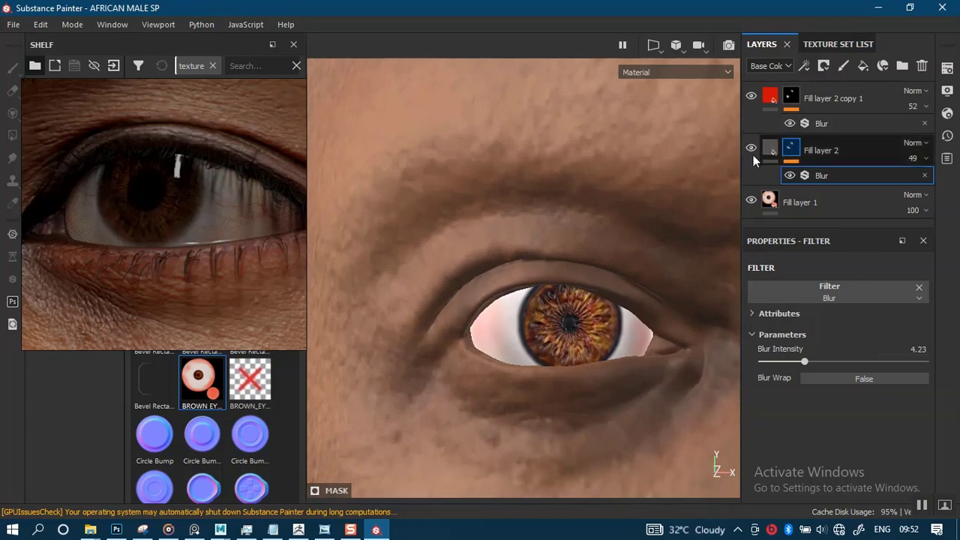
left_click(789, 148)
right_click_drag(191, 263, 920, 207)
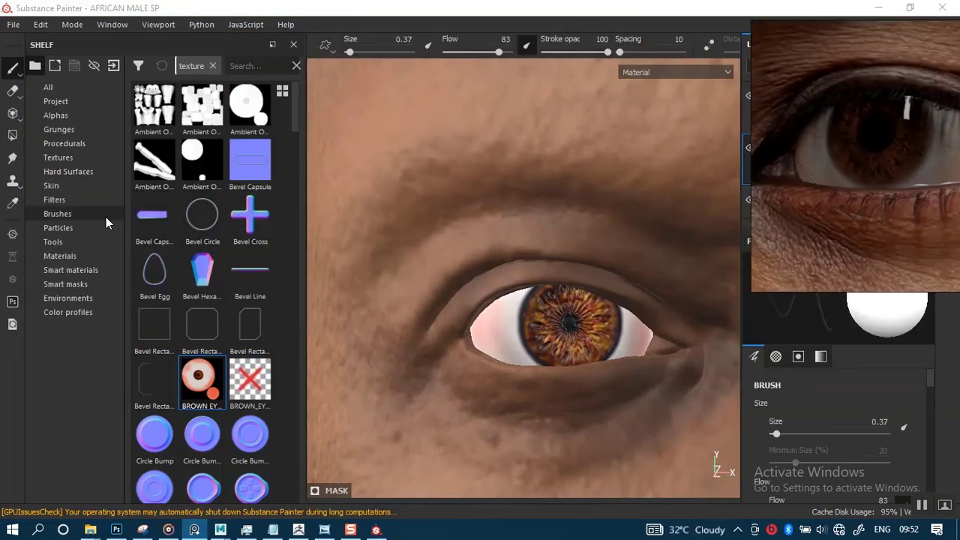
left_click(58, 214)
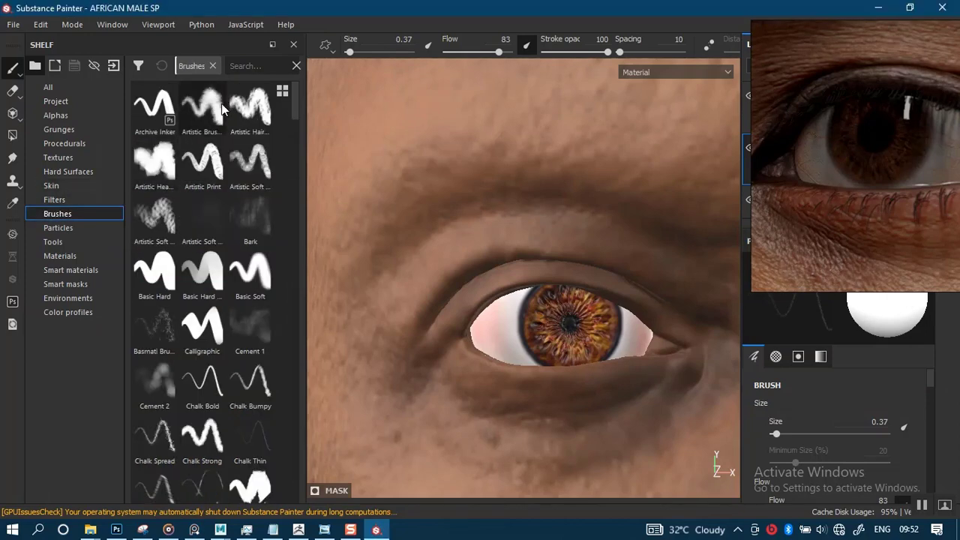
left_click(247, 67)
type("DEF")
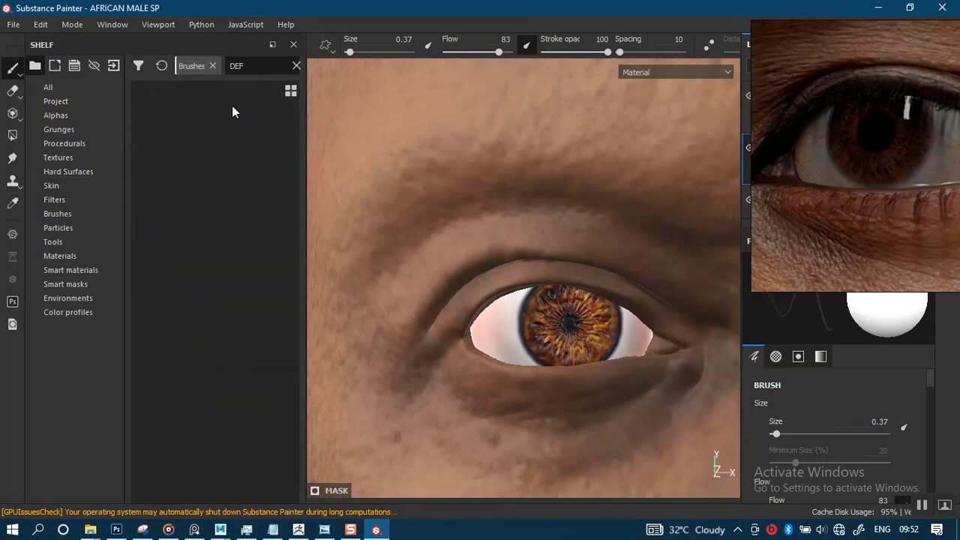
key("BackSpace")
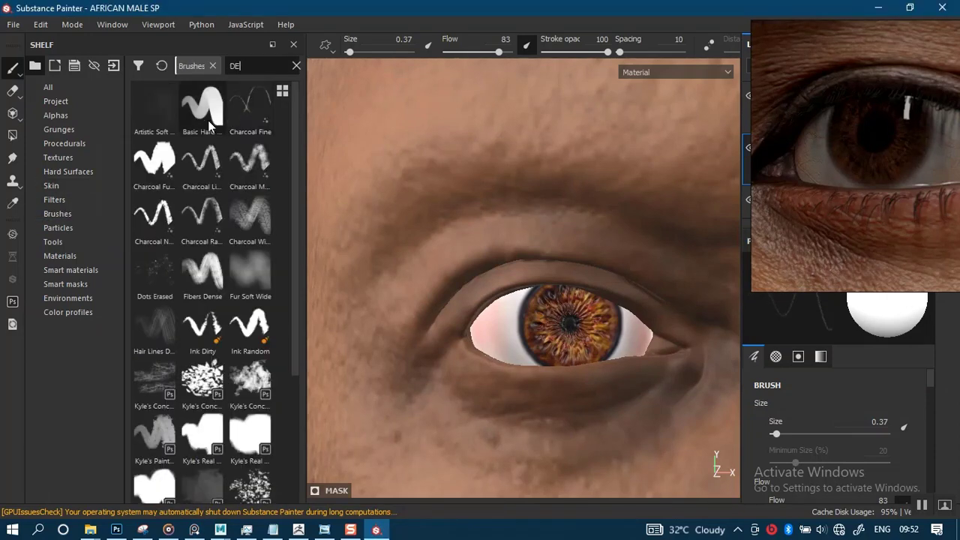
left_click(203, 107)
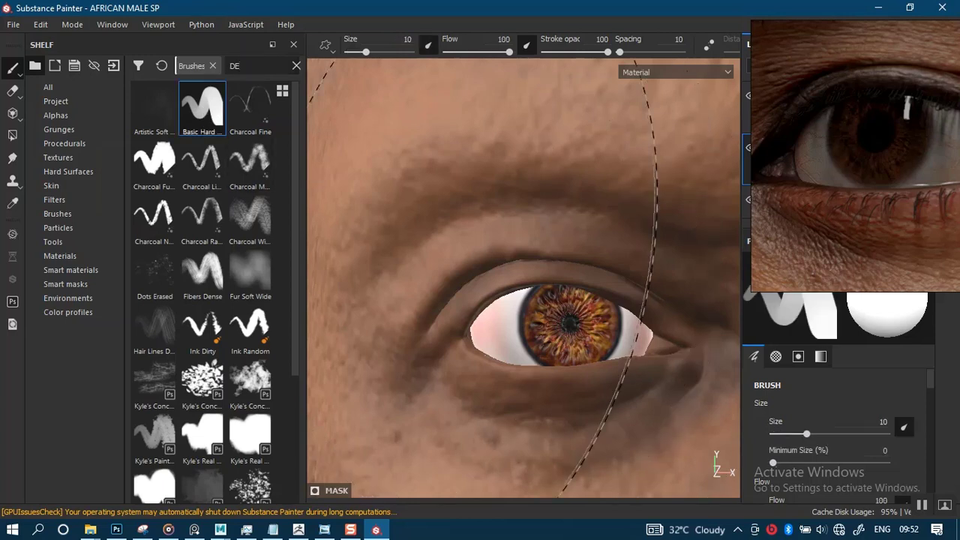
- Reduce the brush size to 1.86 and set the hardness of its alpha to 0
key("bracketleft")
key("bracketleft")
key("bracketleft")
key("bracketleft")
key("bracketleft")
key("bracketleft")
key("bracketleft")
key("bracketleft")
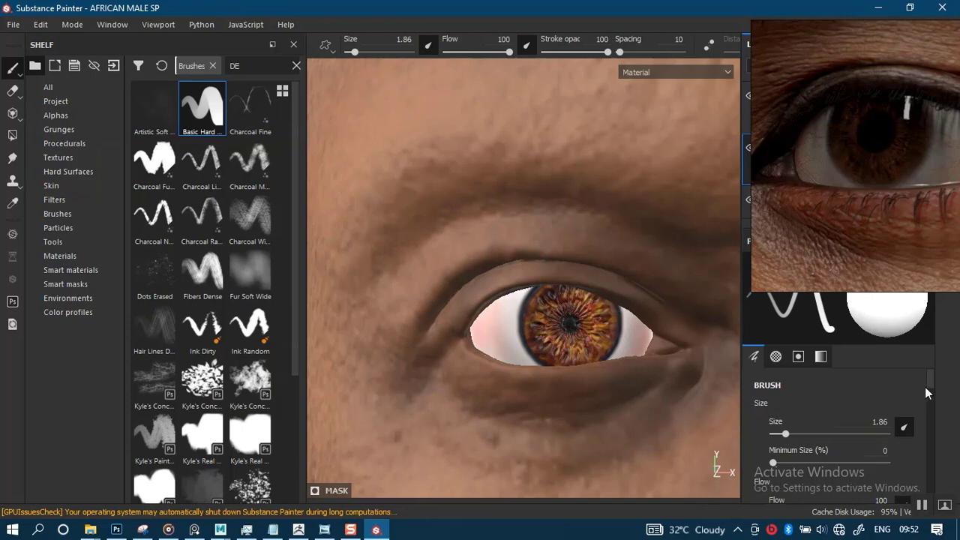
left_click_drag(925, 393, 930, 467)
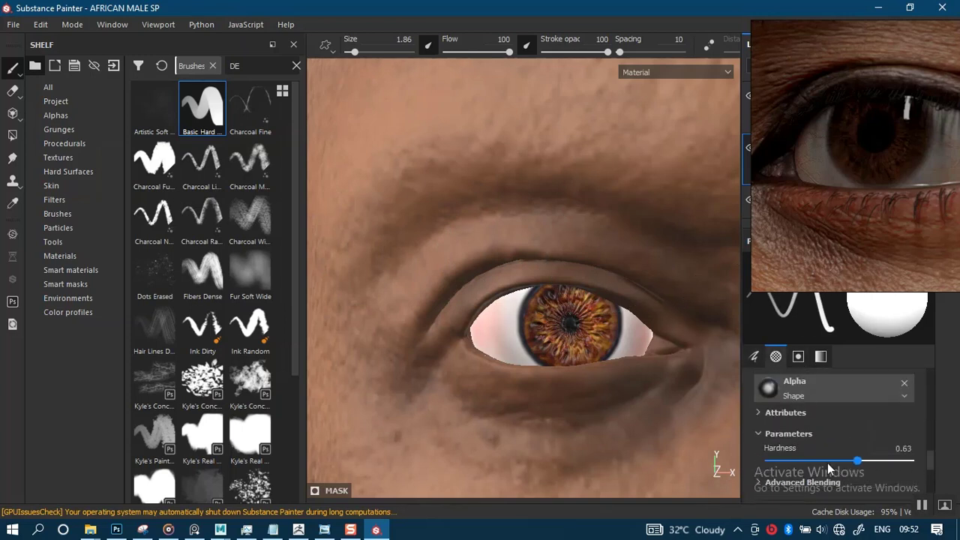
scroll(547, 345, "up", 3)
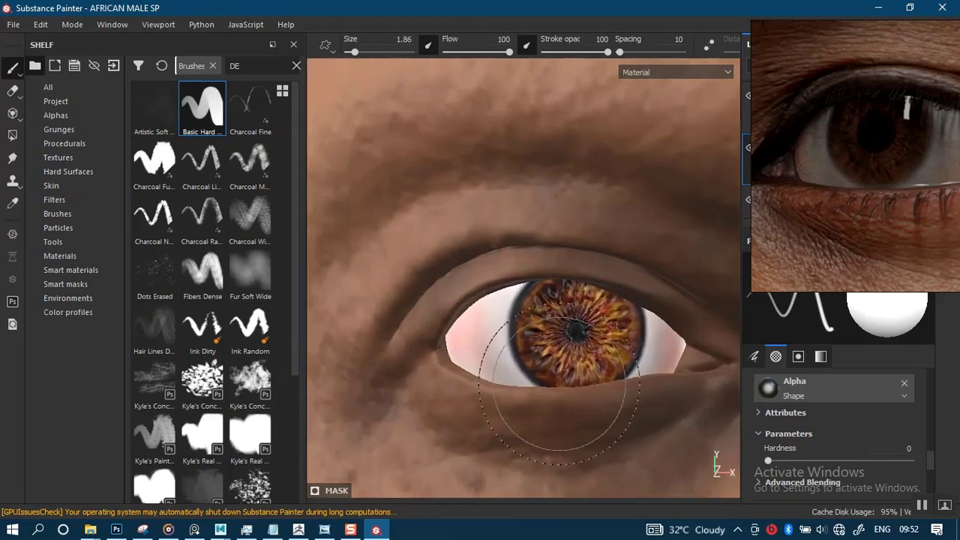
- Turn off the grey mask's Blur filter and paint soft grey onto the eye white beside both sides of the iris with a 0.32 brush
right_click_drag(885, 203, 178, 294)
left_click(790, 174)
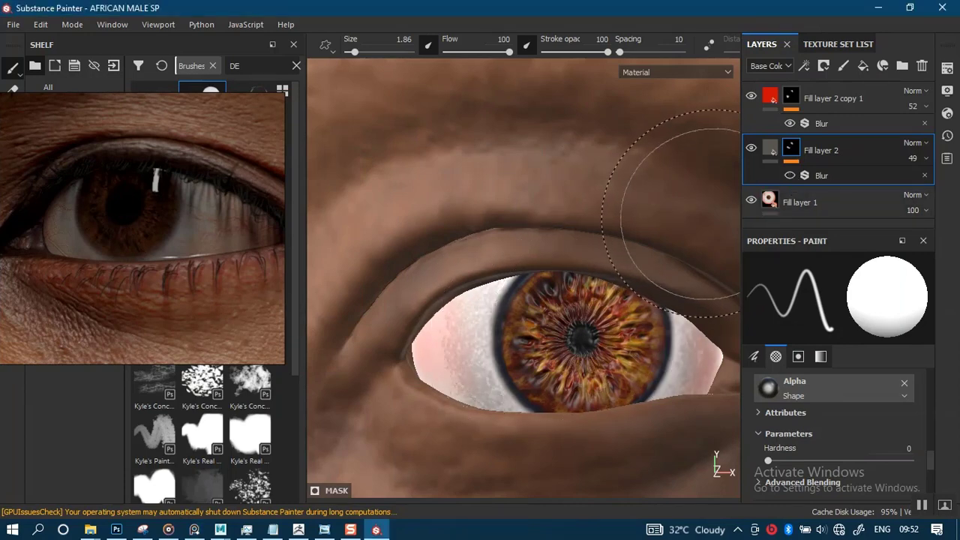
mouse_move(552, 319)
right_mouse_down("alt")
mouse_move(518, 344)
mouse_move(480, 350)
mouse_move(484, 324)
right_mouse_up("alt")
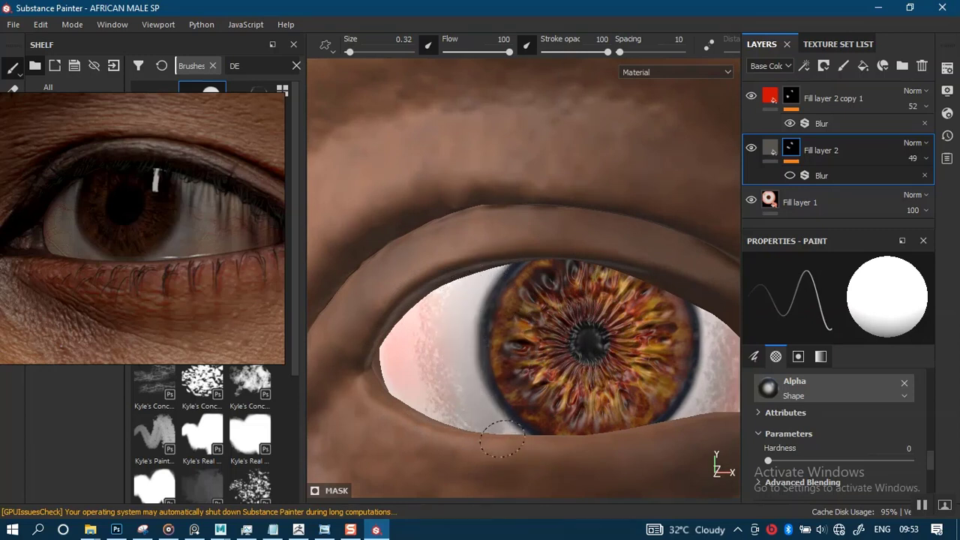
middle_click_drag(630, 347, 575, 317, "alt")
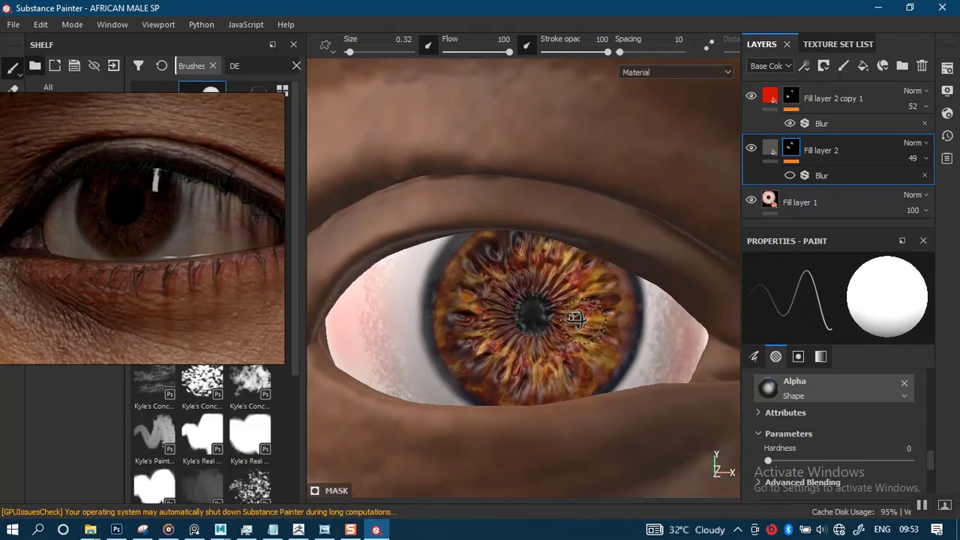
left_click_drag(575, 317, 529, 318, "alt")
middle_click_drag(662, 303, 606, 310, "alt")
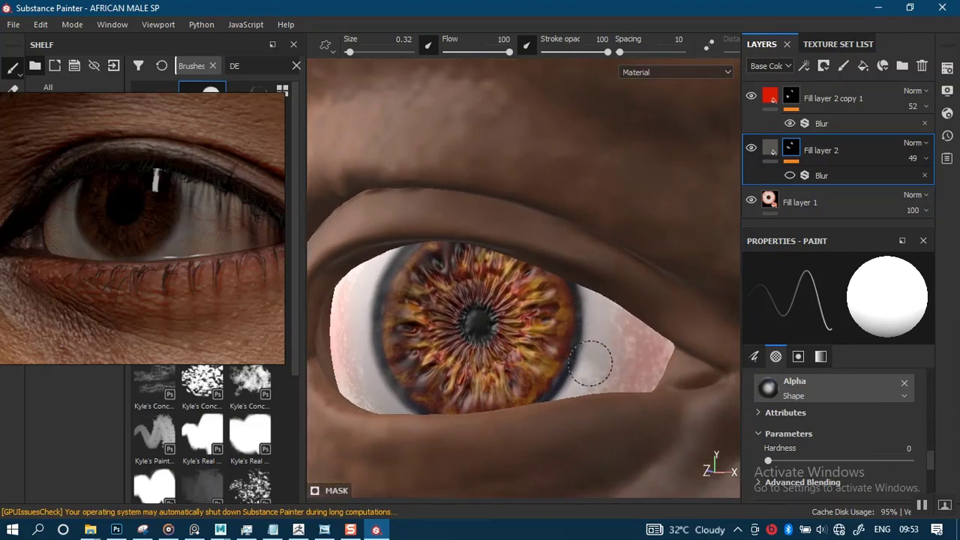
- Examine the grey shading around the iris from several angles and distances against the reference photo
right_click_drag(626, 373, 603, 195, "alt")
left_click_drag(517, 330, 568, 347, "alt")
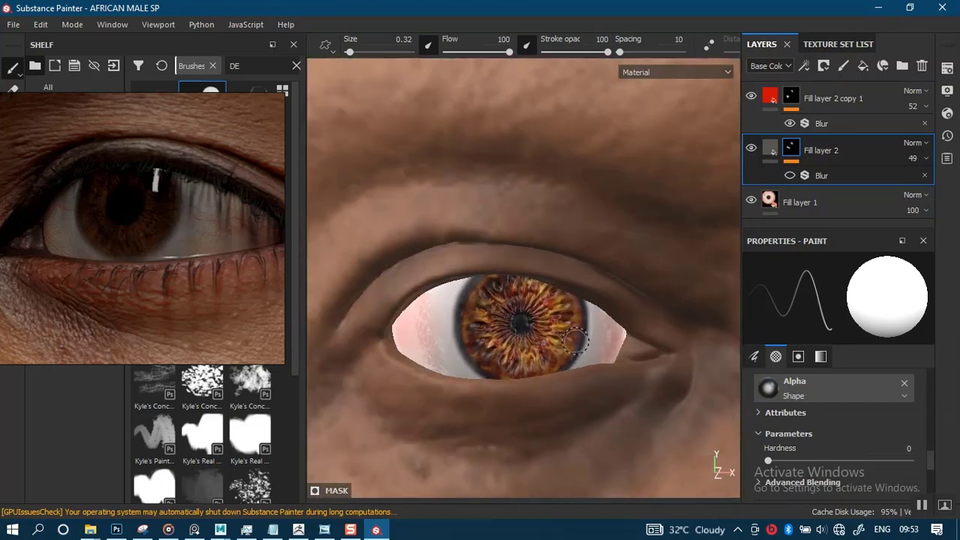
right_click_drag(570, 347, 533, 254, "alt")
middle_click_drag(532, 337, 557, 366, "alt")
left_click_drag(557, 366, 549, 356, "alt")
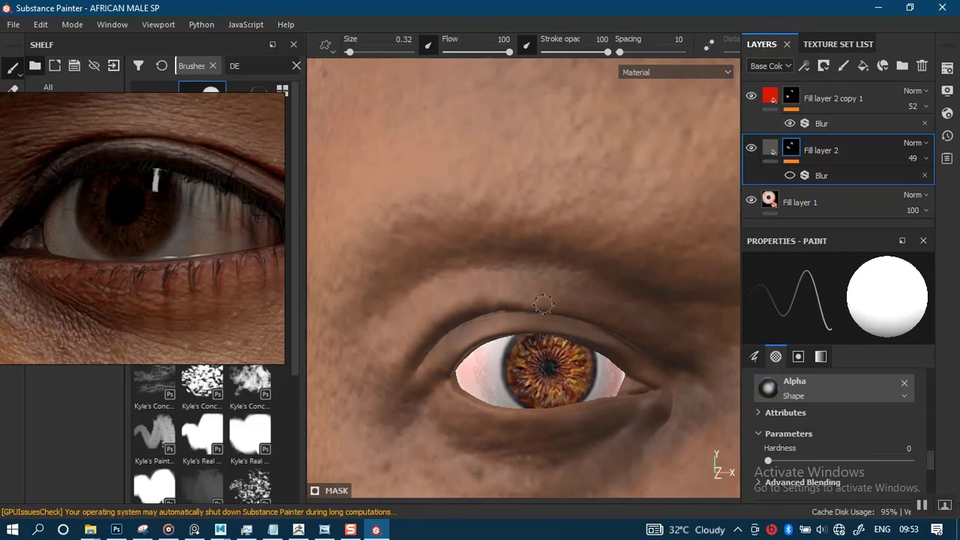
mouse_move(544, 302)
right_mouse_down("alt")
mouse_move(555, 342)
mouse_move(555, 328)
right_mouse_up("alt")
middle_click_drag(556, 328, 562, 351, "alt")
left_click_drag(554, 343, 553, 360, "alt")
right_click_drag(553, 360, 570, 362, "alt")
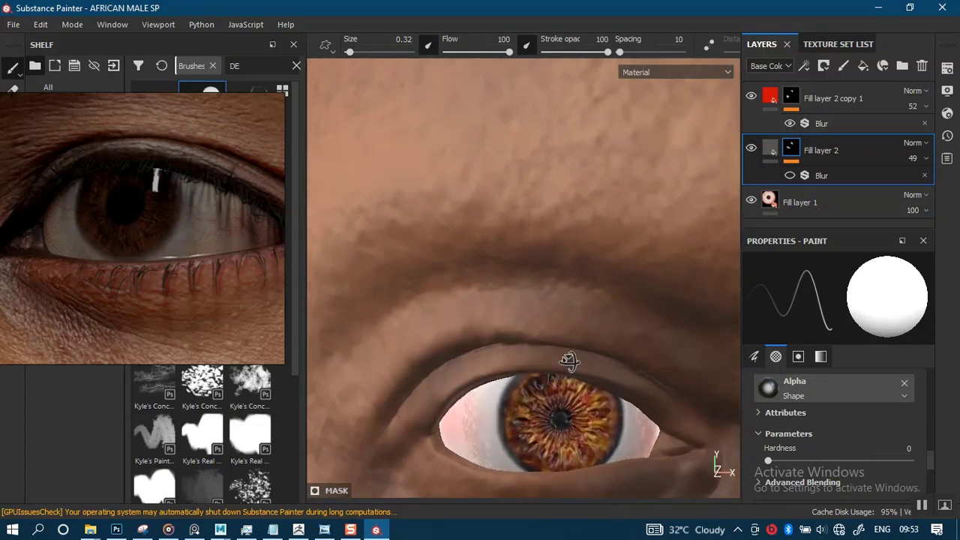
- Isolate the INNER_EYES6 texture set in the viewport and frame the upper side of the eyeball
left_click(837, 44)
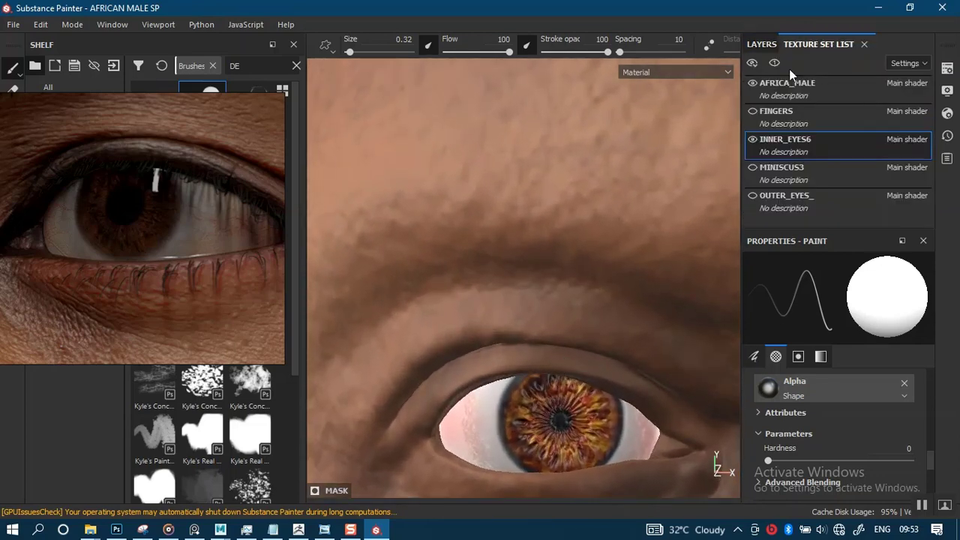
left_click(774, 63)
middle_click_drag(609, 219, 611, 179, "alt")
right_click_drag(587, 225, 578, 259, "alt")
left_click_drag(578, 259, 575, 292, "alt")
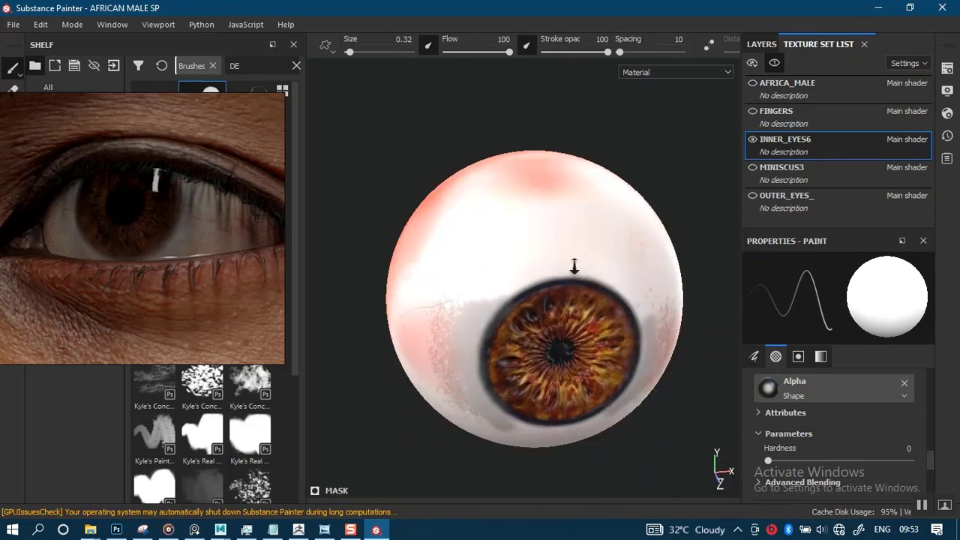
- Paint a soft grey band through the mask onto the eye white above the iris
right_click_drag(574, 268, 574, 298, "alt")
mouse_move(464, 316)
left_mouse_down()
mouse_move(527, 279)
mouse_move(577, 268)
mouse_move(628, 285)
mouse_move(662, 318)
mouse_move(545, 282)
left_mouse_up()
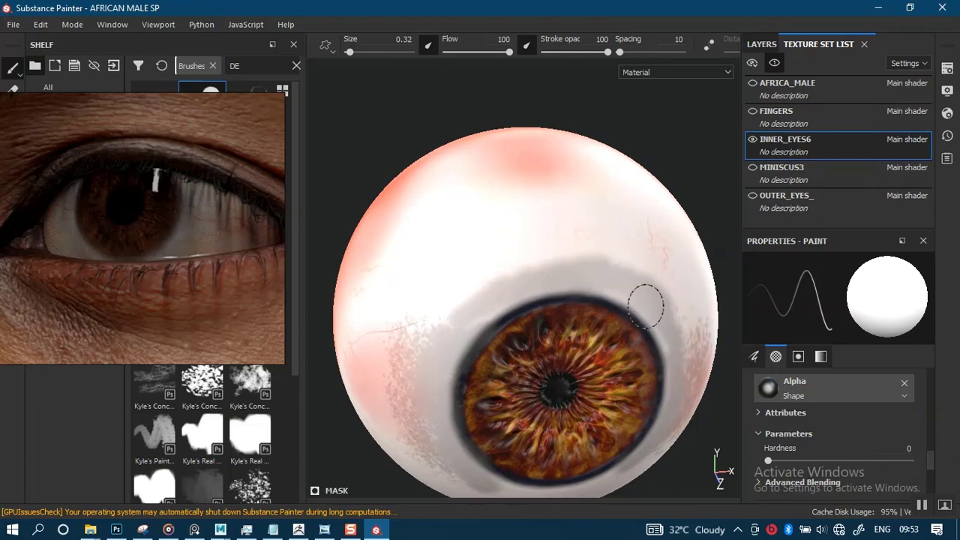
mouse_move(553, 283)
left_mouse_down()
mouse_move(450, 316)
mouse_move(643, 282)
left_mouse_up()
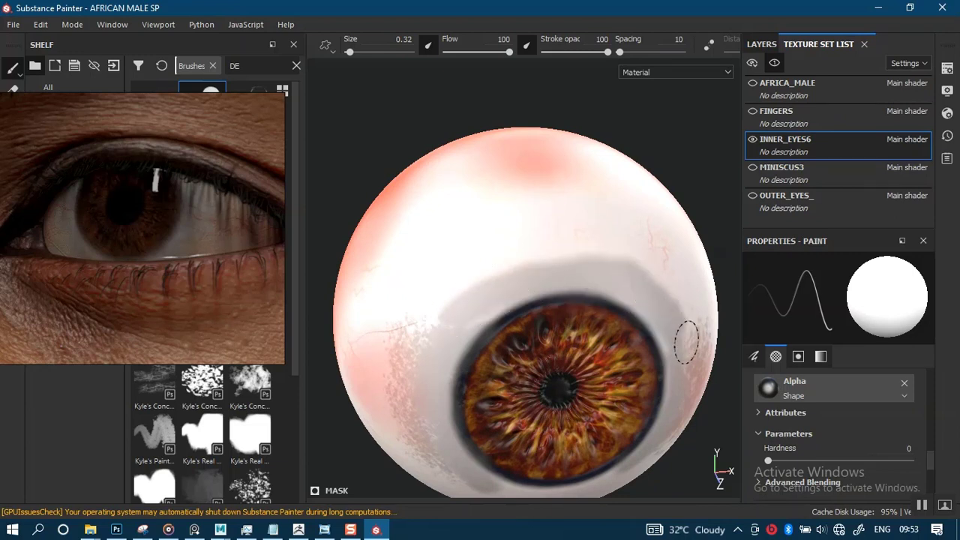
left_click_drag(686, 343, 588, 259)
- Paint soft grey onto the eye white below the iris to close the grey ring around it
scroll(527, 287, "down", 1)
left_click_drag(527, 287, 526, 259, "alt")
middle_click_drag(521, 298, 527, 230, "alt")
scroll(581, 293, "up", 1)
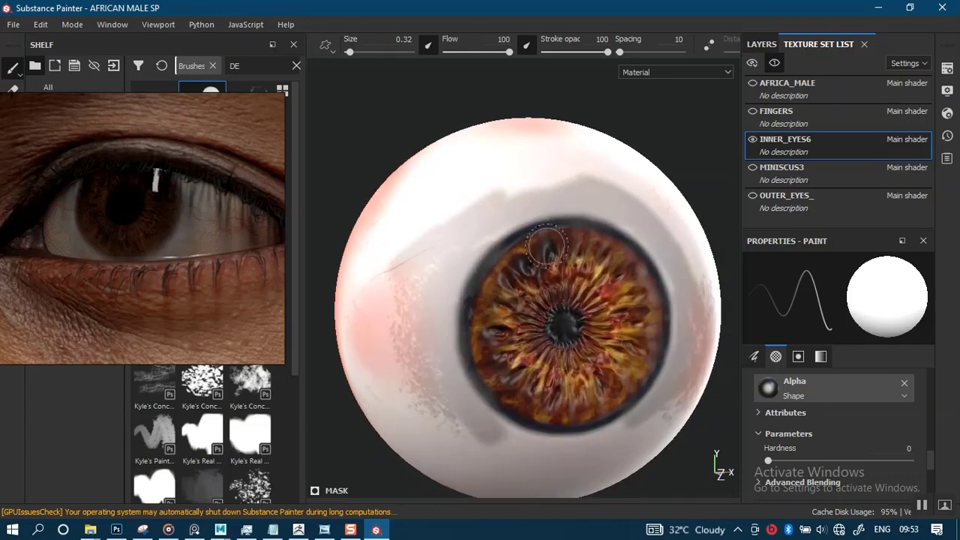
scroll(576, 204, "down", 1)
left_click_drag(609, 385, 542, 289, "alt")
middle_click_drag(541, 288, 534, 255, "alt")
scroll(614, 416, "up", 1)
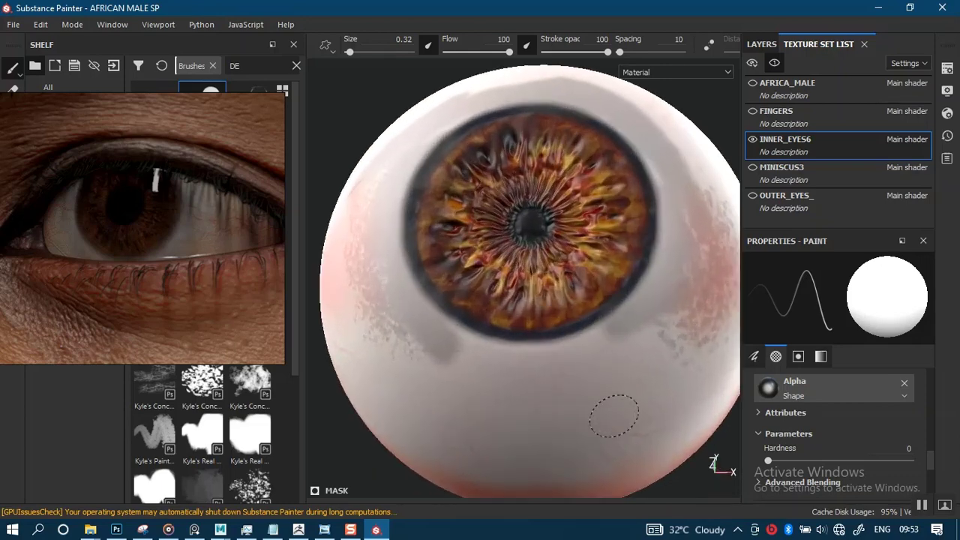
mouse_move(603, 345)
left_mouse_down()
mouse_move(553, 364)
mouse_move(472, 364)
mouse_move(452, 350)
mouse_move(621, 336)
mouse_move(562, 352)
left_mouse_up()
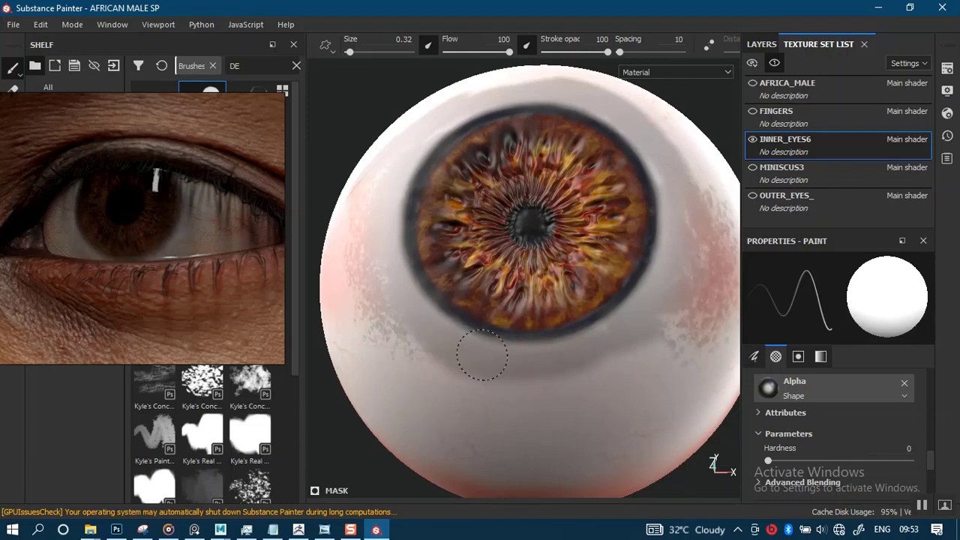
- Inspect the grey ring all around the iris on the isolated eyeball
scroll(634, 379, "down", 3)
left_click_drag(564, 278, 583, 315, "alt")
middle_click_drag(599, 267, 575, 311, "alt")
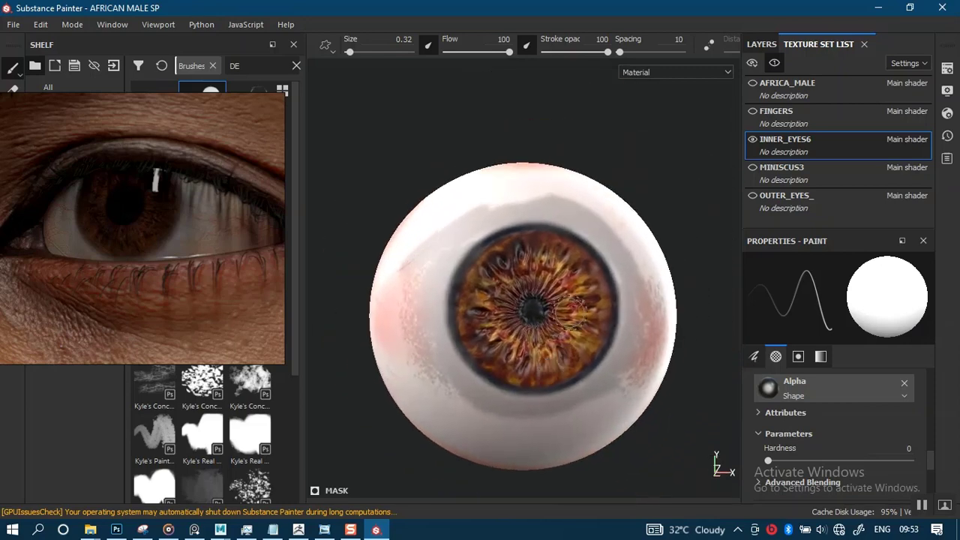
mouse_move(575, 311)
right_mouse_down("alt")
mouse_move(576, 320)
mouse_move(573, 306)
right_mouse_up("alt")
mouse_move(573, 306)
left_mouse_down("alt")
mouse_move(572, 334)
mouse_move(573, 304)
left_mouse_up("alt")
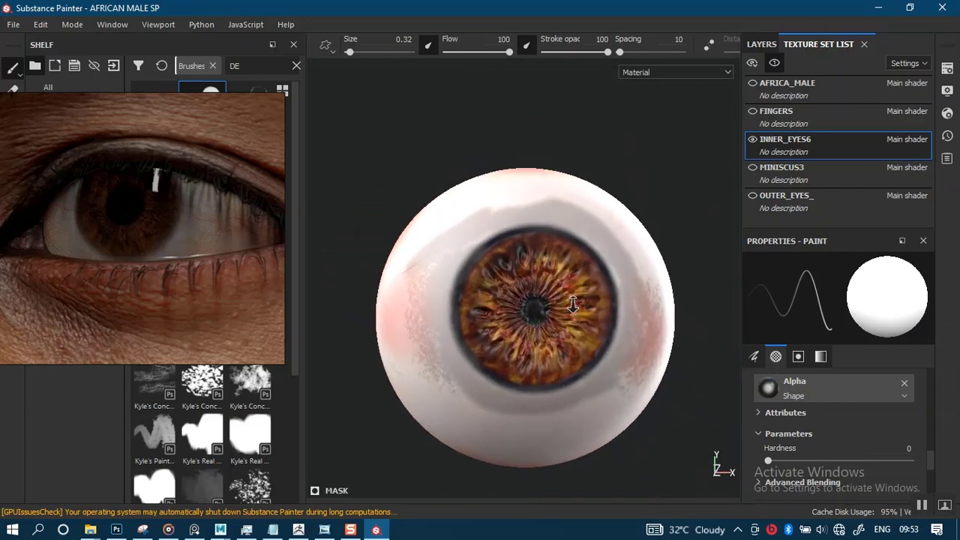
right_click_drag(573, 305, 555, 337, "alt")
middle_click_drag(543, 324, 562, 307, "alt")
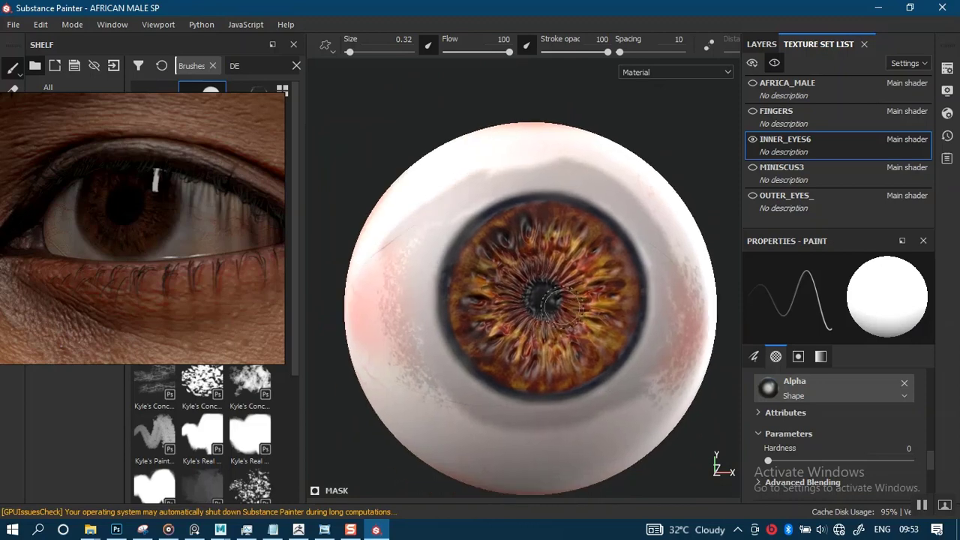
- Show the AFRICA_MALE texture set around the eyeball again and turn the Blur filters on the eye's fill layers back on
mouse_move(562, 307)
right_mouse_down("alt")
mouse_move(568, 330)
mouse_move(564, 308)
right_mouse_up("alt")
mouse_move(564, 308)
left_mouse_down("alt")
mouse_move(575, 307)
mouse_move(569, 317)
left_mouse_up("alt")
right_click_drag(569, 317, 574, 332, "alt")
left_click(752, 83)
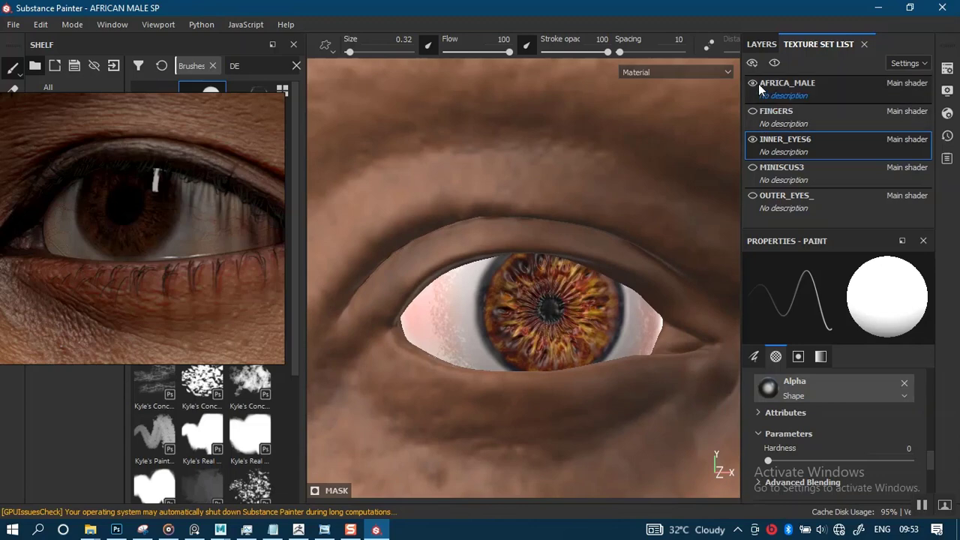
left_click(762, 43)
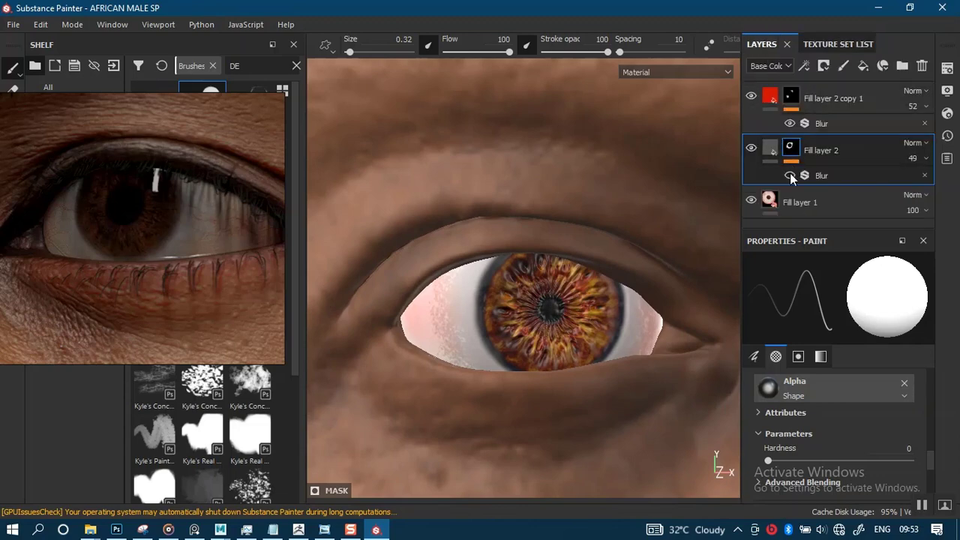
right_click_drag(597, 338, 568, 177, "alt")
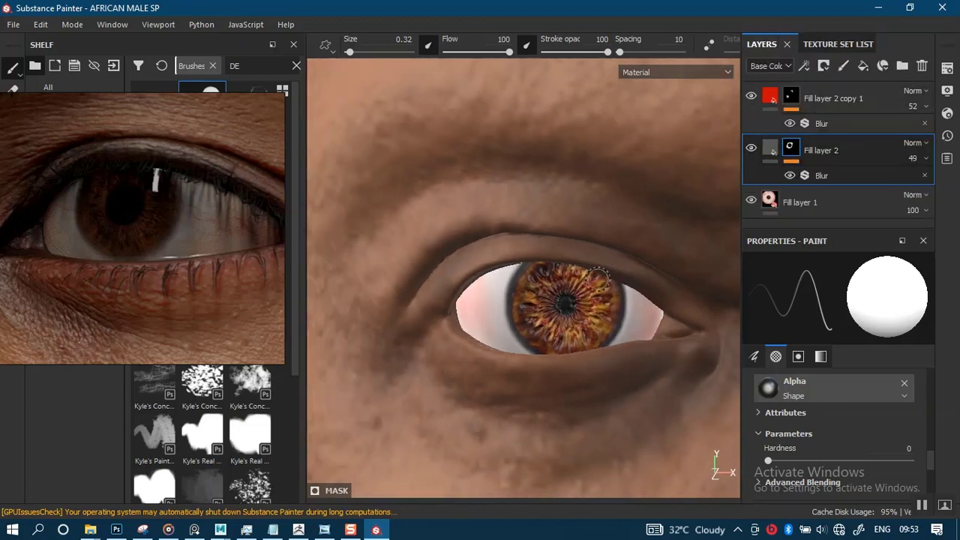
- Examine the blended eye whites up close and on the whole face from the front
left_click_drag(600, 259, 564, 252, "alt")
right_click_drag(578, 259, 675, 304, "alt")
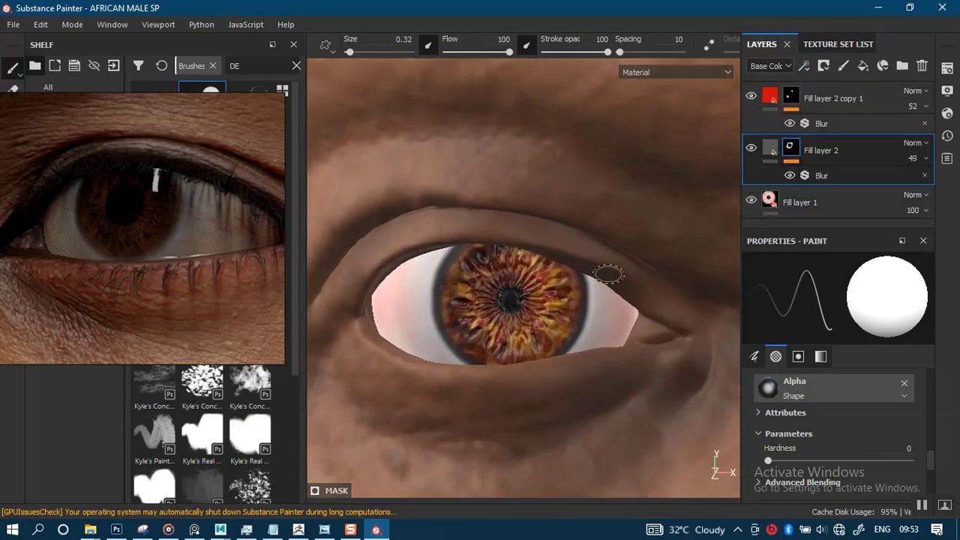
right_click_drag(610, 274, 548, 125, "alt")
right_click_drag(558, 423, 546, 292, "alt")
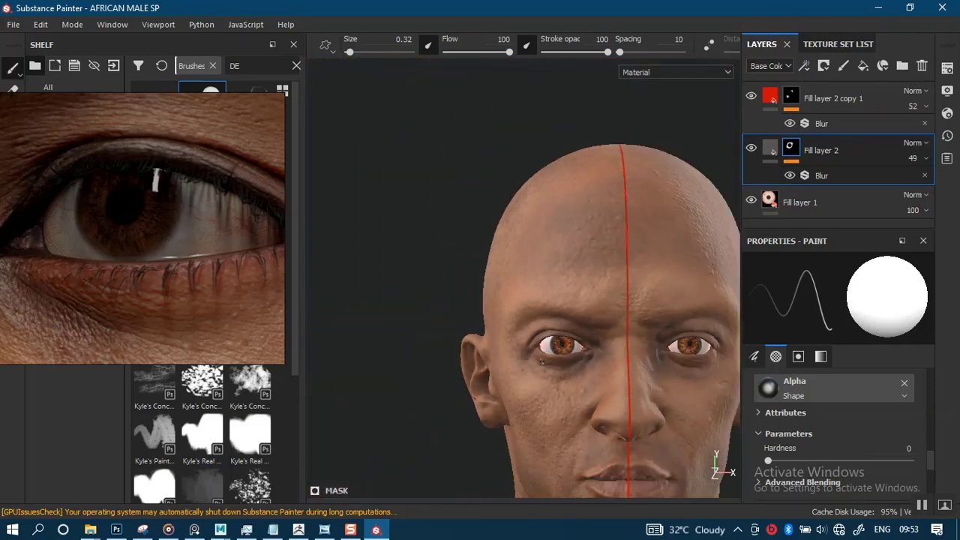
middle_click_drag(531, 362, 475, 275, "alt")
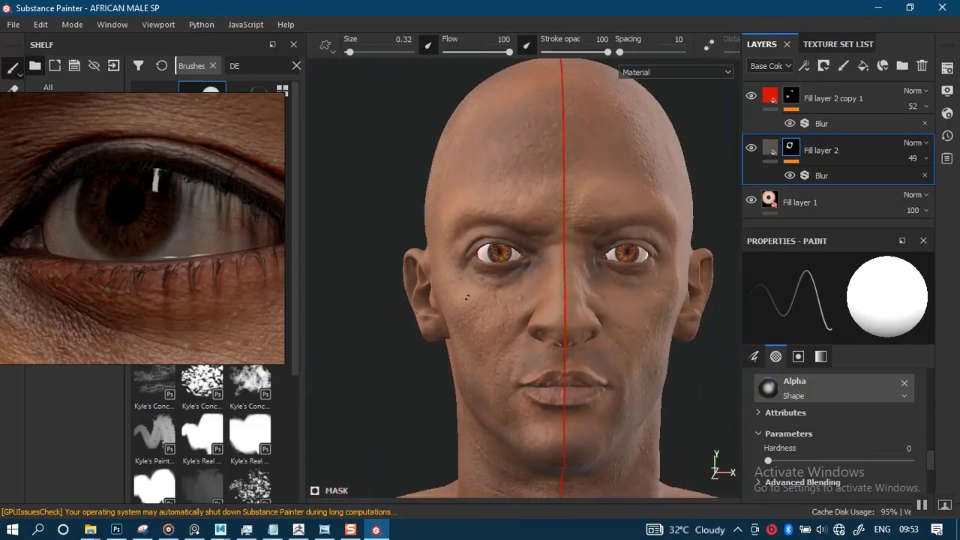
left_click_drag(505, 301, 517, 268, "alt")
mouse_move(517, 268)
right_mouse_down("alt")
mouse_move(498, 301)
mouse_move(503, 267)
right_mouse_up("alt")
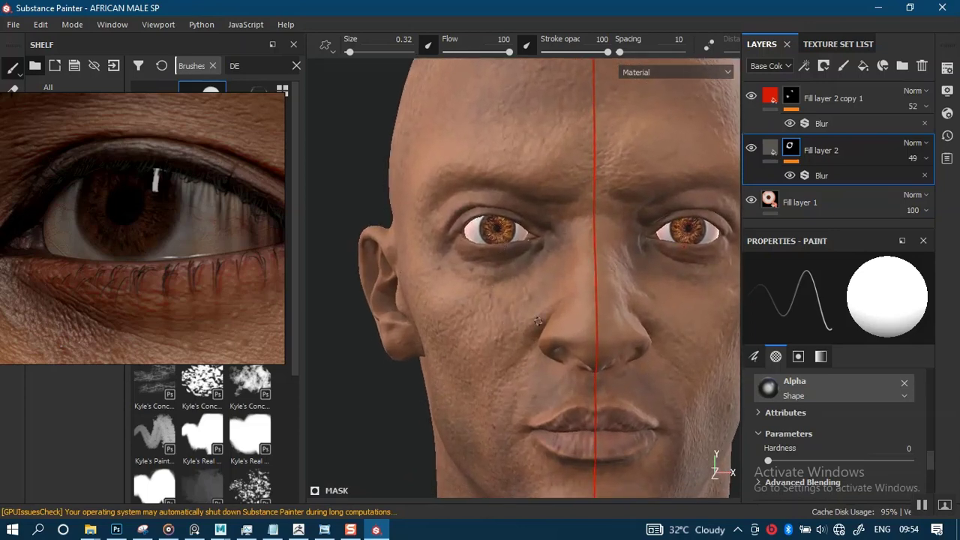
- Compare the grey and red tones in the character's right eye close up with the reference photo
left_click_drag(538, 321, 564, 353, "alt")
middle_click_drag(521, 289, 530, 302, "alt")
right_click_drag(544, 240, 545, 384, "alt")
middle_click_drag(537, 221, 520, 268, "alt")
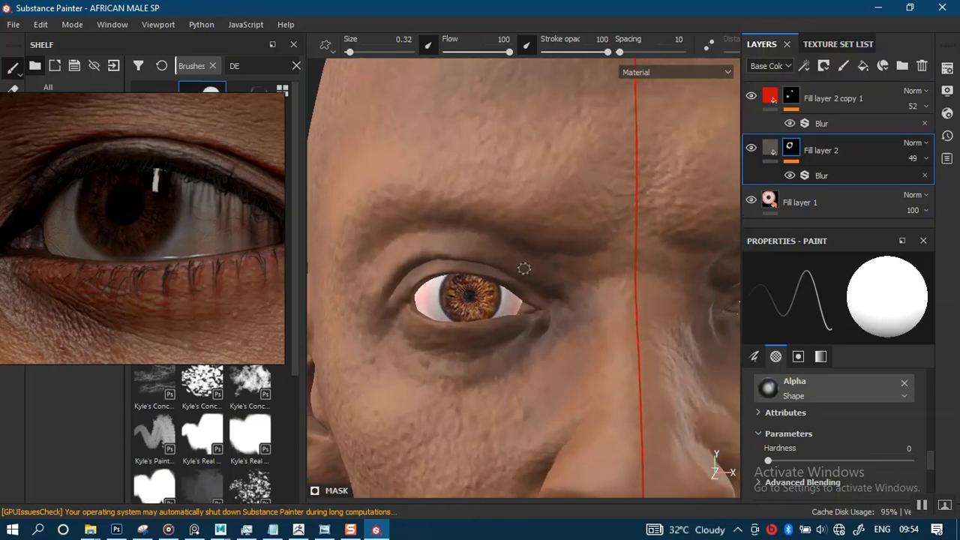
right_click_drag(506, 311, 504, 420, "alt")
middle_click_drag(489, 336, 544, 262, "alt")
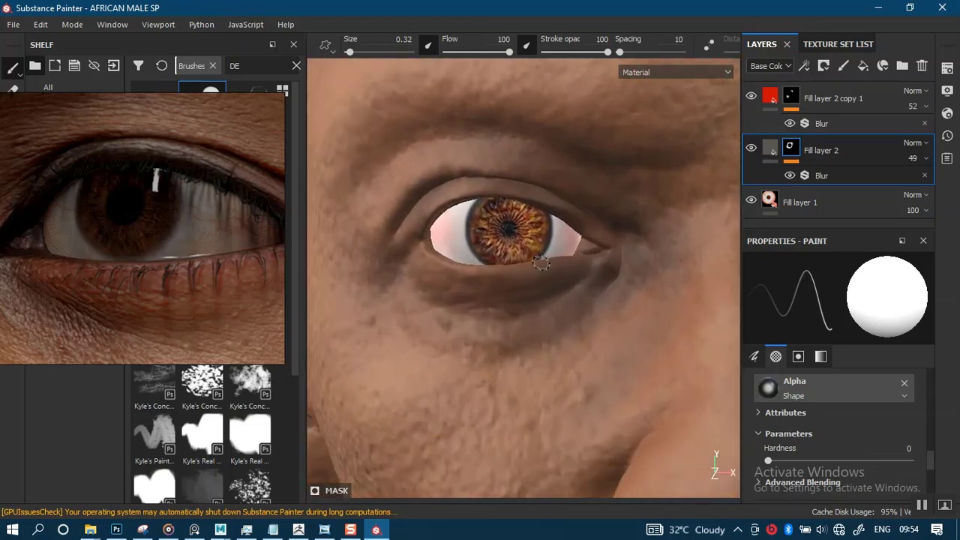
right_click_drag(544, 262, 548, 352, "alt")
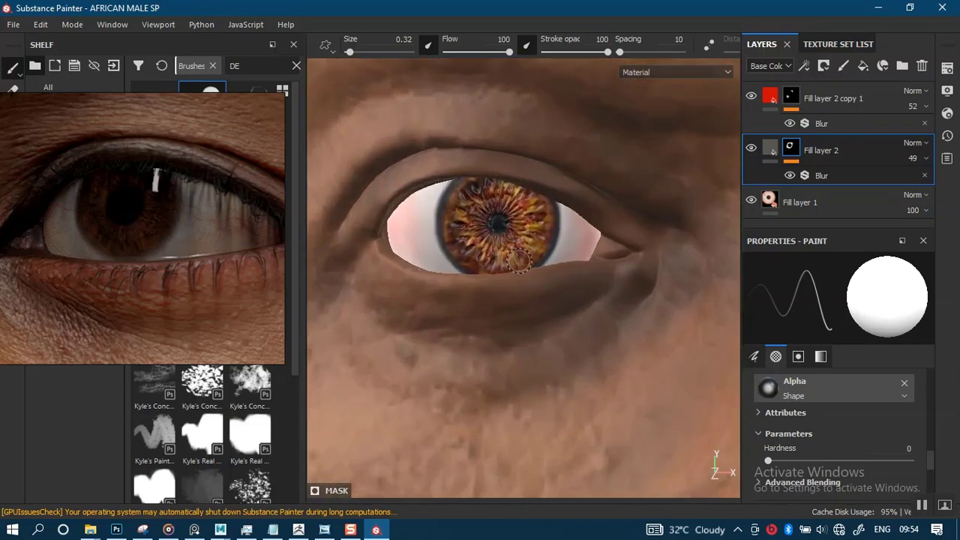
right_click_drag(519, 261, 515, 251, "alt")
mouse_move(518, 398)
right_mouse_down("alt")
mouse_move(503, 276)
mouse_move(524, 382)
right_mouse_up("alt")
middle_click_drag(498, 316, 505, 323, "alt")
right_click_drag(506, 335, 517, 417, "alt")
middle_click_drag(506, 301, 525, 318, "alt")
- Duplicate the red layer Fill layer 2 copy 1, then remove the duplicate's Blur filter and clear its painted mask
left_click(838, 89)
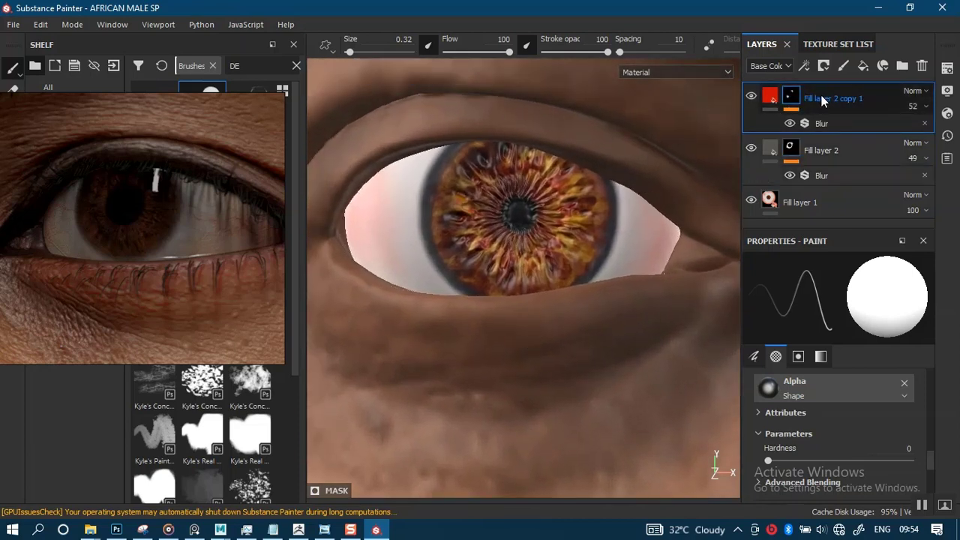
key("ctrl+d")
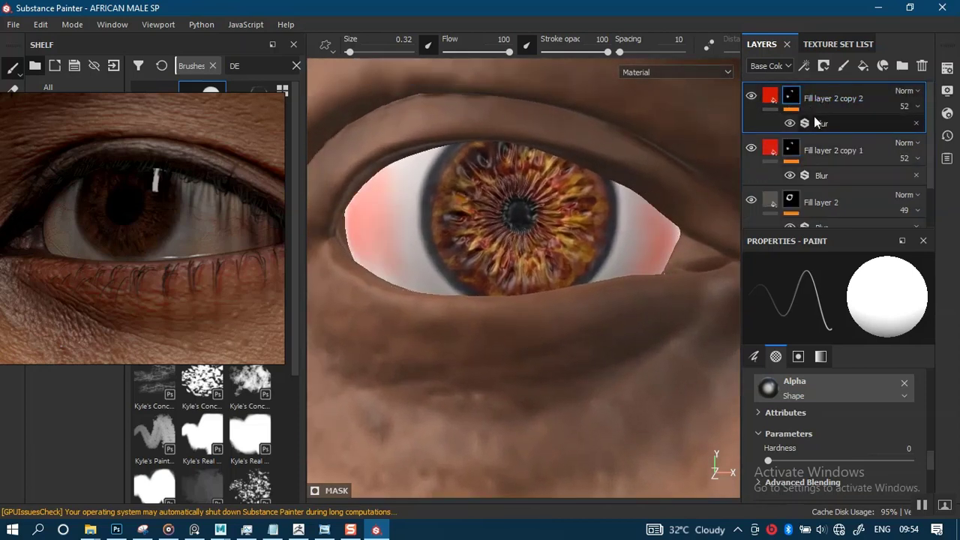
right_click(793, 101)
key("Escape")
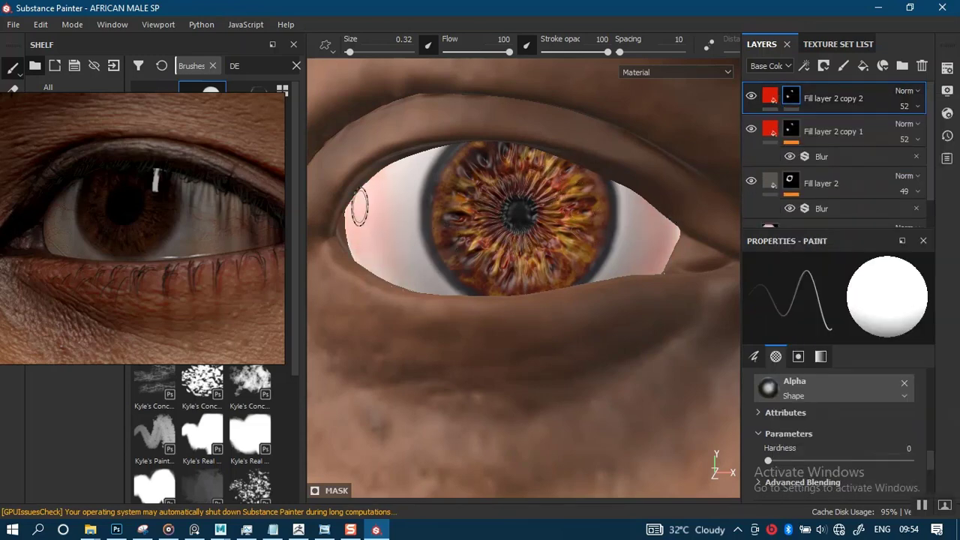
- Search the brushes for CRACK and load the Cracks brush, reducing its size to 1.86
left_click_drag(145, 286, 769, 123)
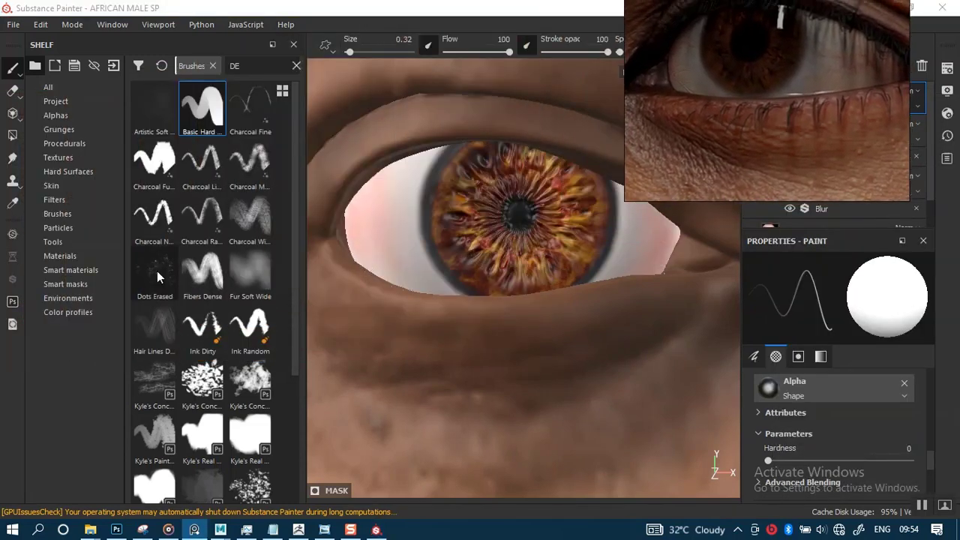
left_click_drag(248, 68, 230, 67)
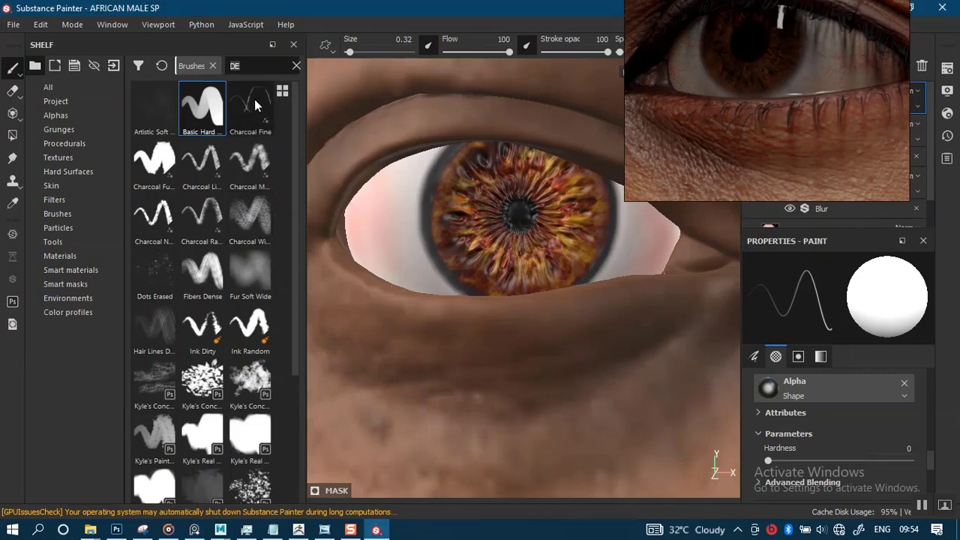
type("CRACK")
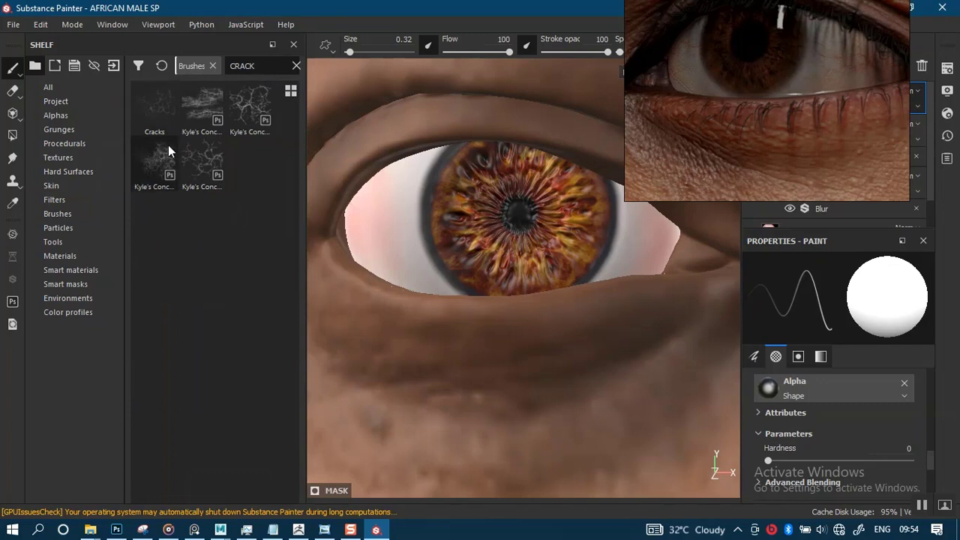
left_click(157, 106)
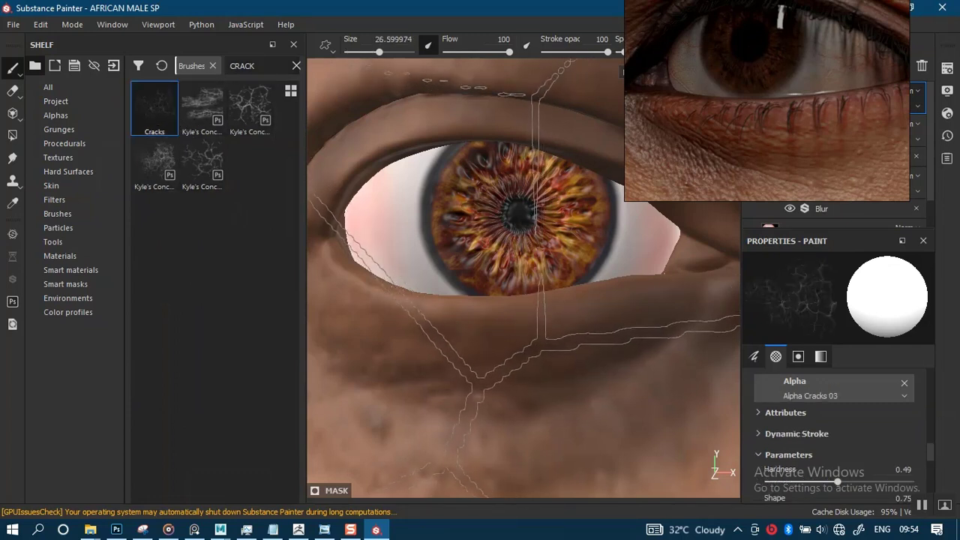
right_click_drag(474, 229, 390, 228, "ctrl")
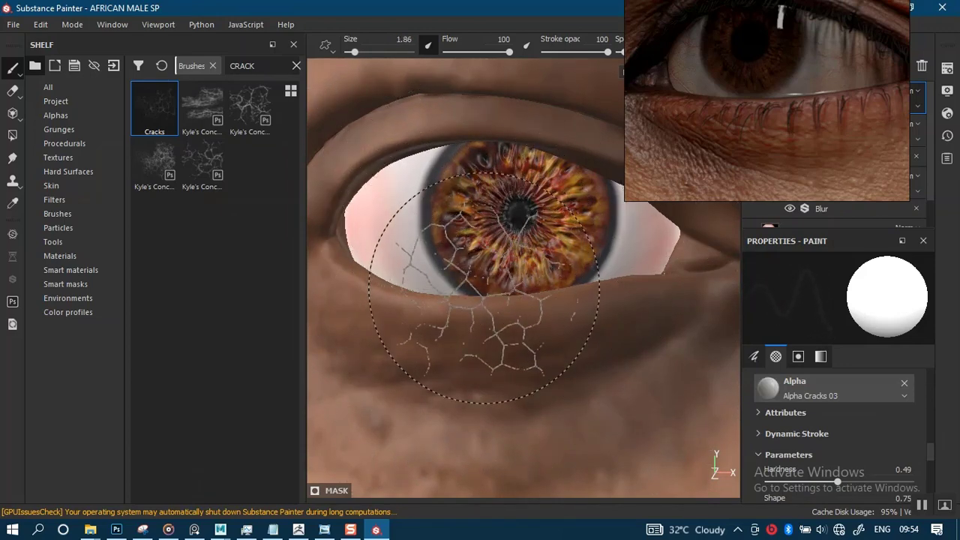
- Reduce the Cracks brush to size 0.92 and paint fine red veins on the eye white at the outer corner
left_click_drag(485, 300, 495, 251, "alt")
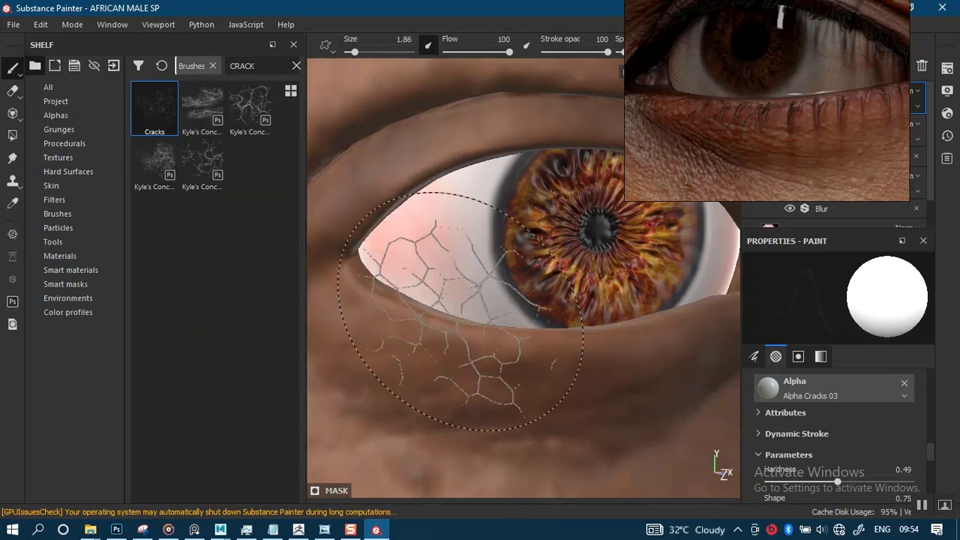
scroll(532, 360, "up", 4)
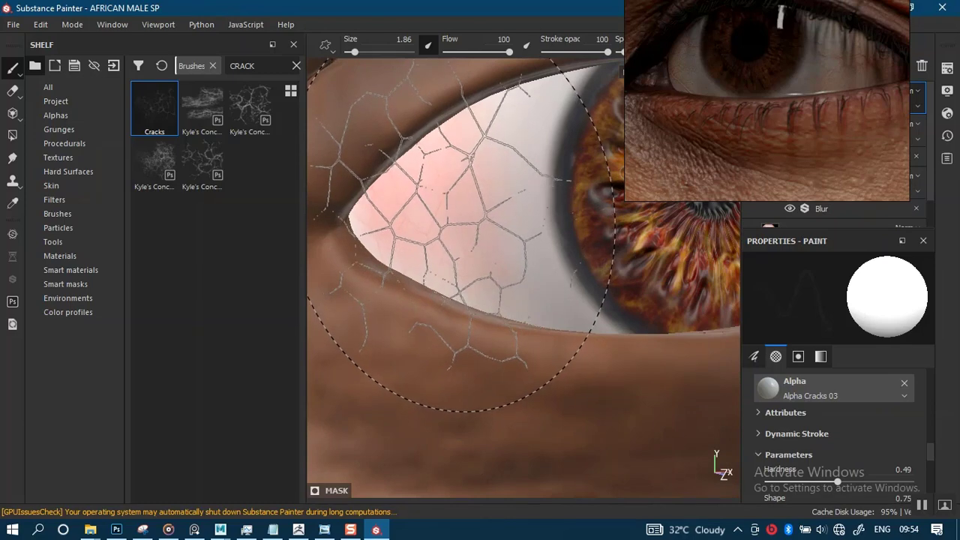
key("bracketleft")
key("bracketright")
key("bracketright")
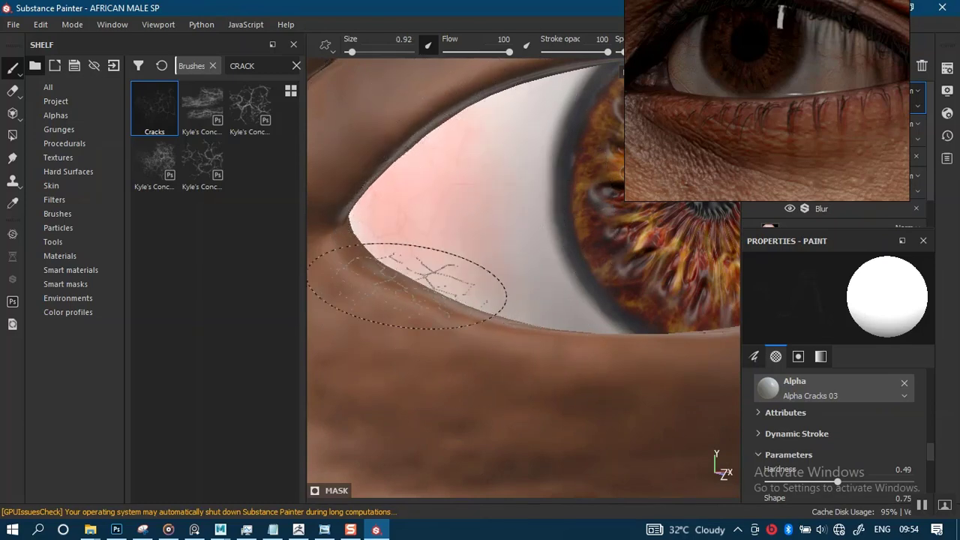
left_click_drag(644, 159, 47, 269)
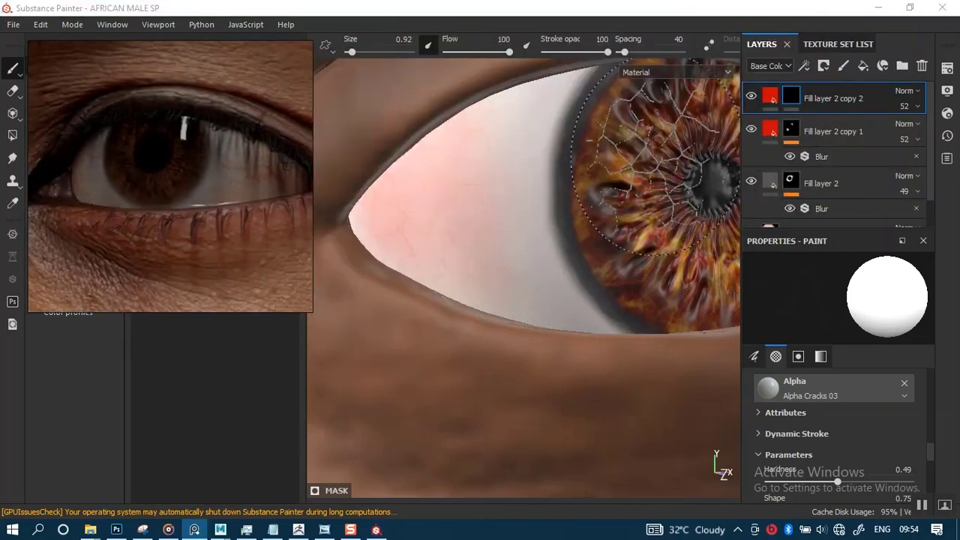
right_click_drag(553, 169, 554, 154, "alt")
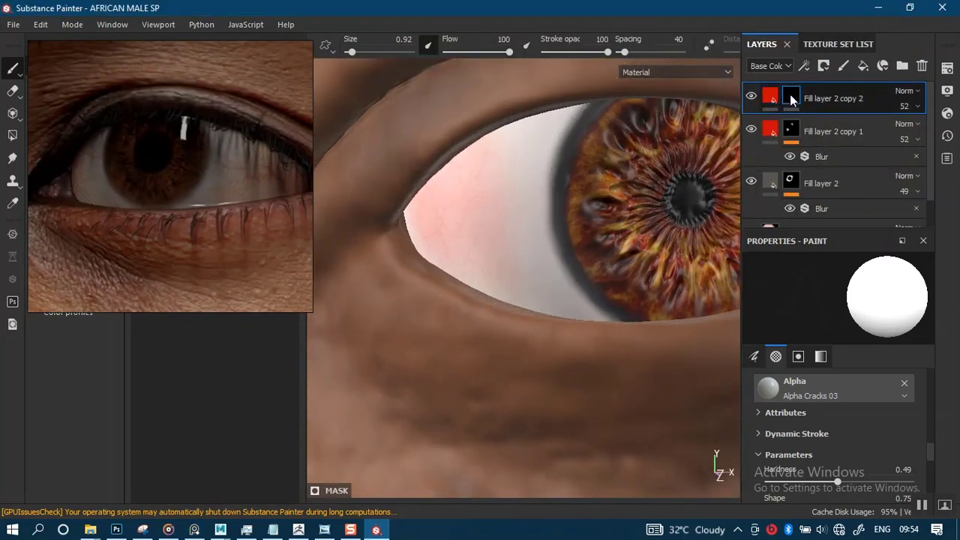
- Set the vein layer's opacity to 100 and its height to 0.1594 so the veins are raised
left_click(769, 95)
left_click(917, 106)
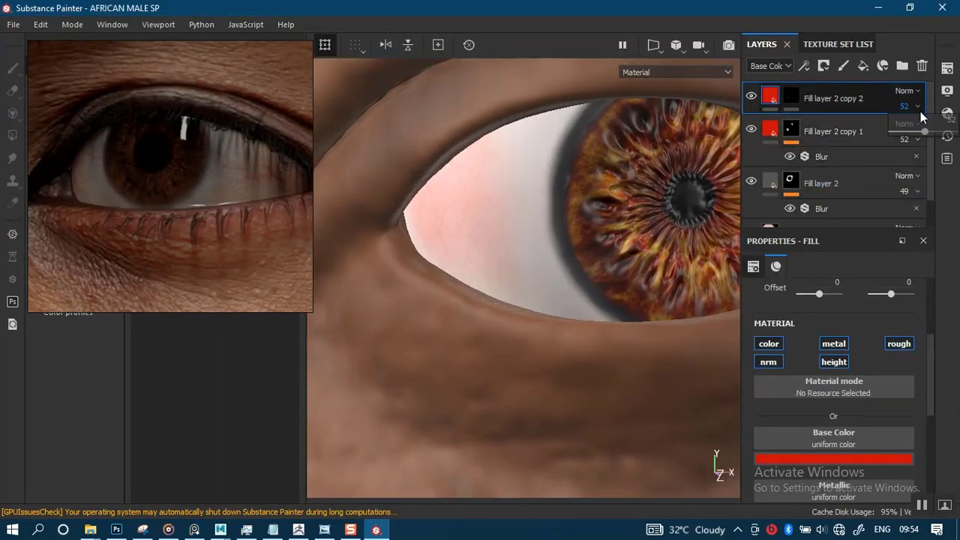
left_click_drag(927, 137, 957, 135)
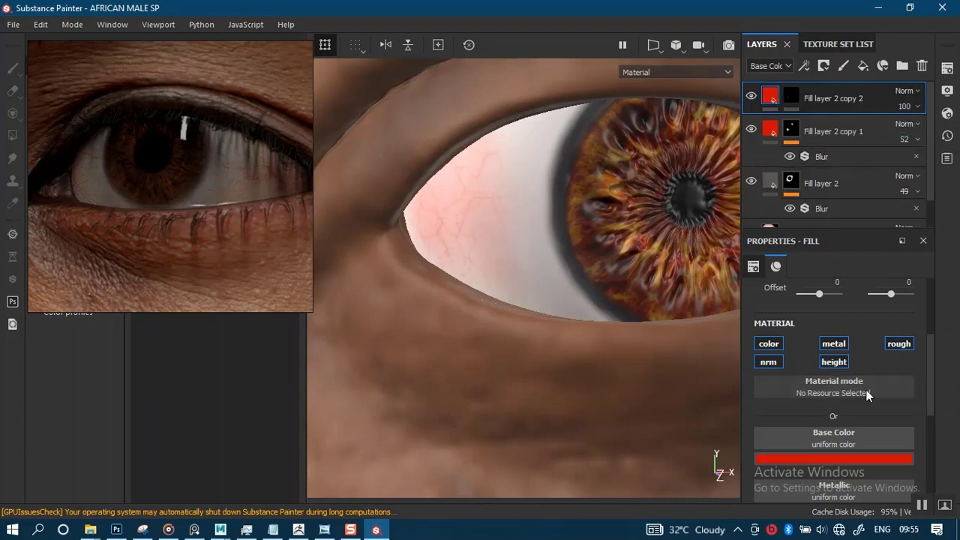
scroll(922, 401, "down", 5)
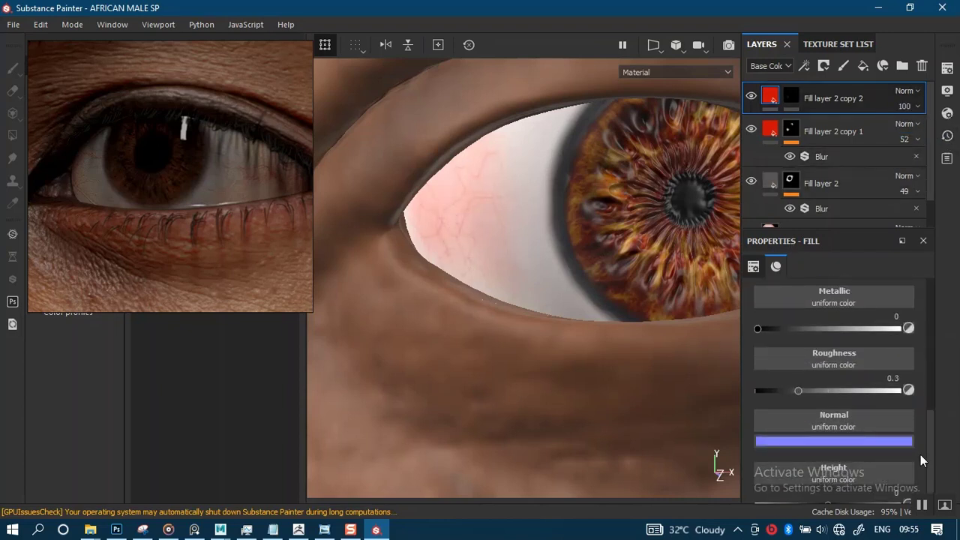
scroll(931, 474, "down", 1)
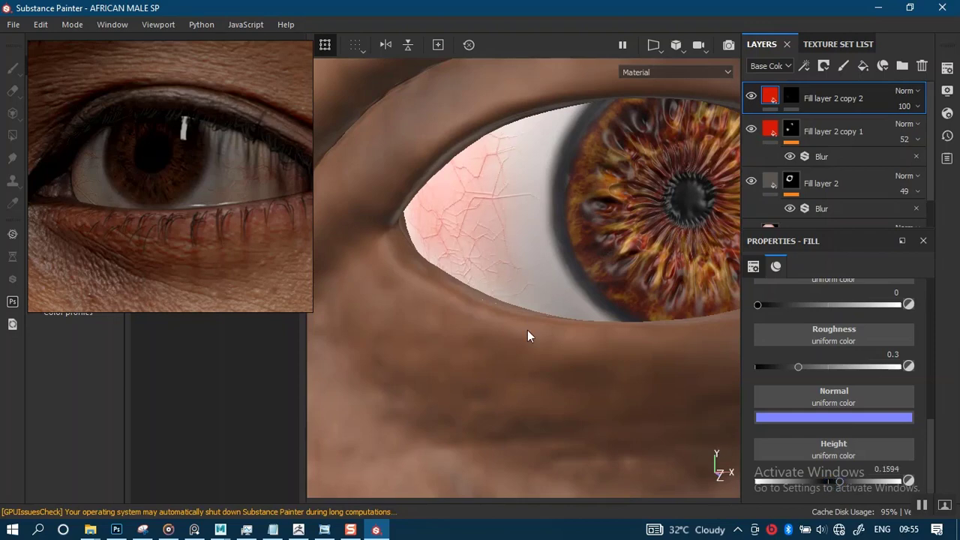
- Examine the raised veins on the outer eye white and the unpainted inner corner
scroll(527, 330, "down", 3)
middle_click_drag(523, 289, 442, 338, "alt")
scroll(569, 316, "up", 2)
left_click_drag(569, 318, 457, 322, "alt")
scroll(613, 367, "up", 2)
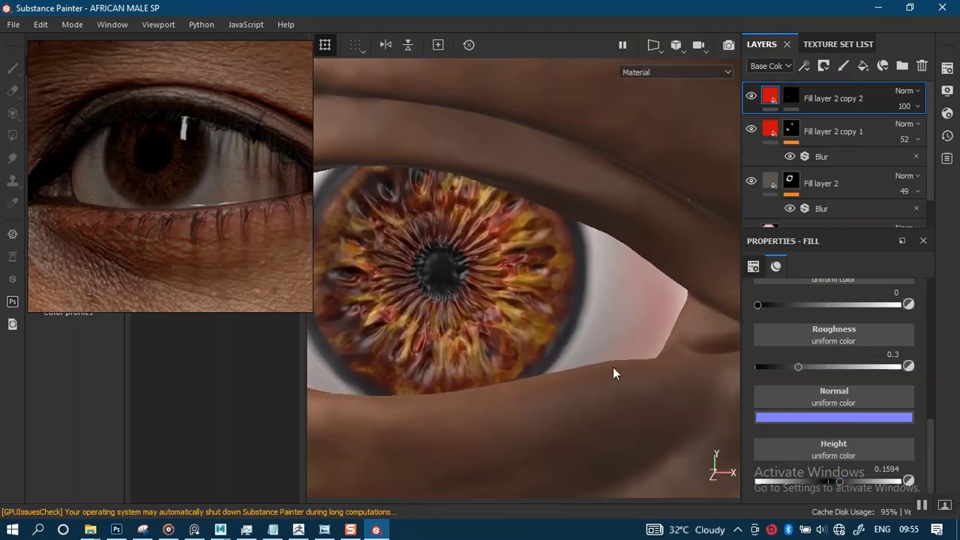
left_click_drag(612, 367, 581, 345, "alt")
middle_click_drag(583, 343, 626, 319, "alt")
scroll(648, 180, "down", 2)
middle_click_drag(631, 262, 648, 241, "alt")
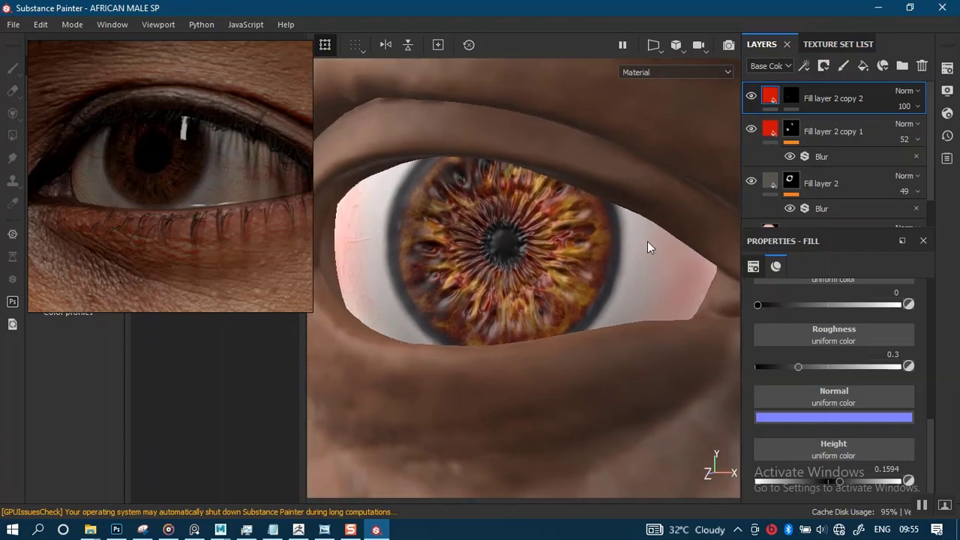
- Move the vein layer below Fill layer 2 copy 1 and rename it CRACKS
left_click_drag(826, 156, 816, 150)
double_click(825, 152)
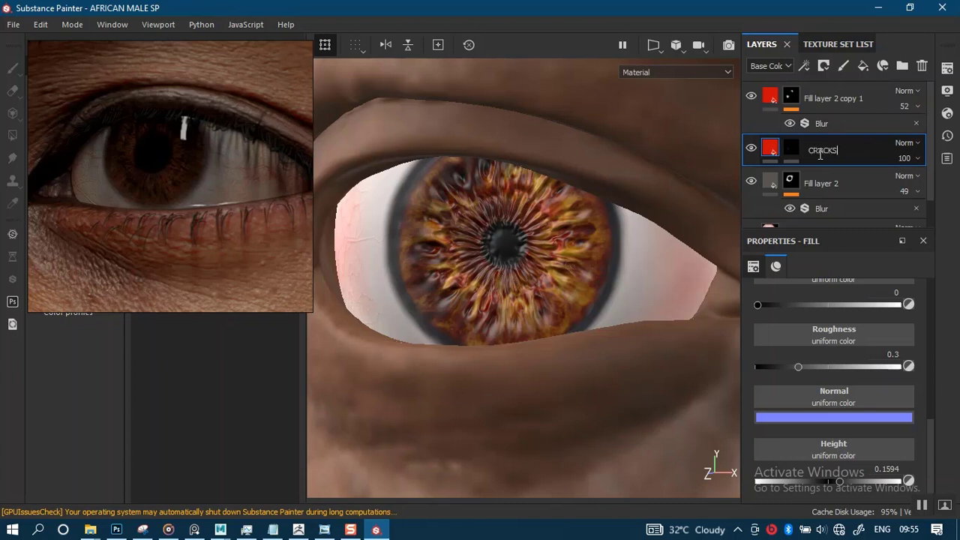
- Stamp red veins through the CRACKS layer's mask onto the eye white at the inner corner
left_click_drag(490, 285, 540, 262, "alt")
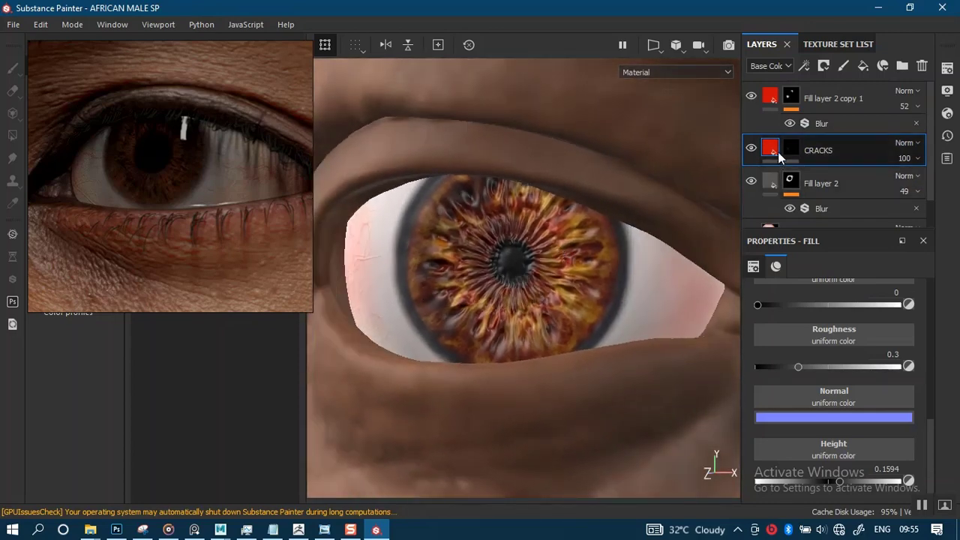
mouse_move(595, 374)
left_mouse_down("alt")
mouse_move(513, 369)
mouse_move(614, 289)
left_mouse_up("alt")
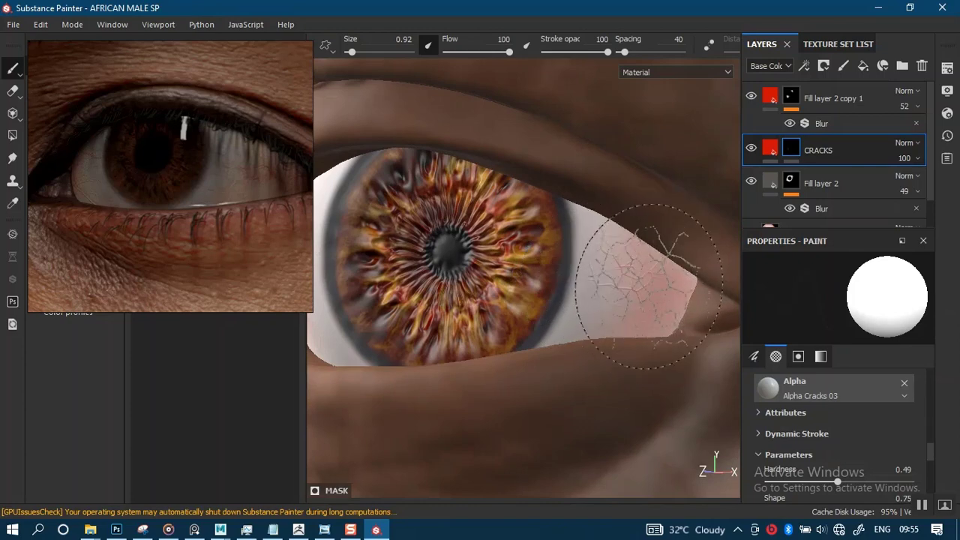
left_click(649, 285)
- Examine the veins at both corners of the eye from several angles
right_click_drag(652, 353, 607, 140, "alt")
right_click_drag(586, 369, 510, 265, "alt")
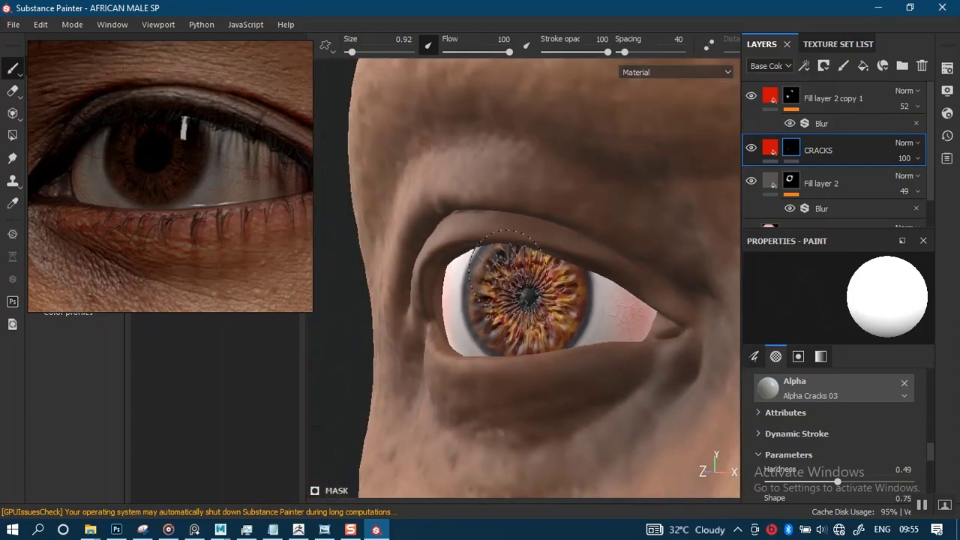
left_click_drag(547, 330, 663, 342, "alt")
middle_click_drag(528, 303, 546, 296, "alt")
right_click_drag(547, 297, 568, 407, "alt")
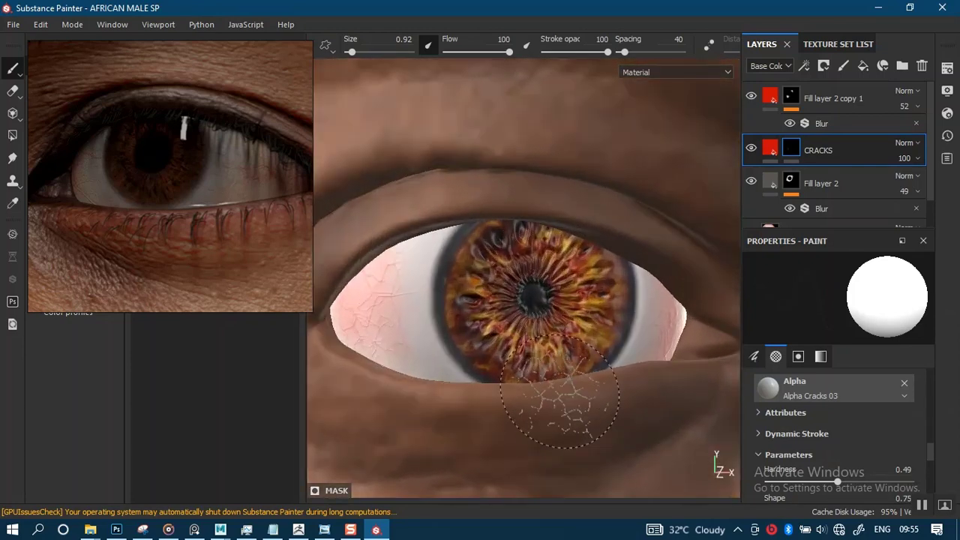
middle_click_drag(539, 309, 601, 288, "alt")
mouse_move(584, 312)
right_mouse_down("alt")
mouse_move(585, 409)
mouse_move(521, 162)
right_mouse_up("alt")
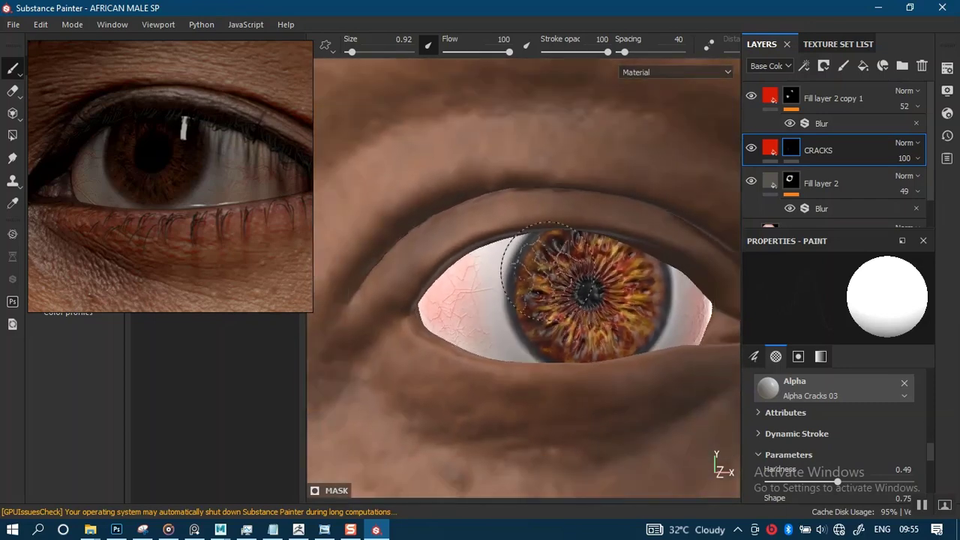
- Set the opacity of Fill layer 2, the dark ring around the iris, to 61
right_click_drag(525, 322, 519, 262, "alt")
mouse_move(519, 266)
left_mouse_down("alt")
mouse_move(537, 266)
mouse_move(528, 273)
left_mouse_up("alt")
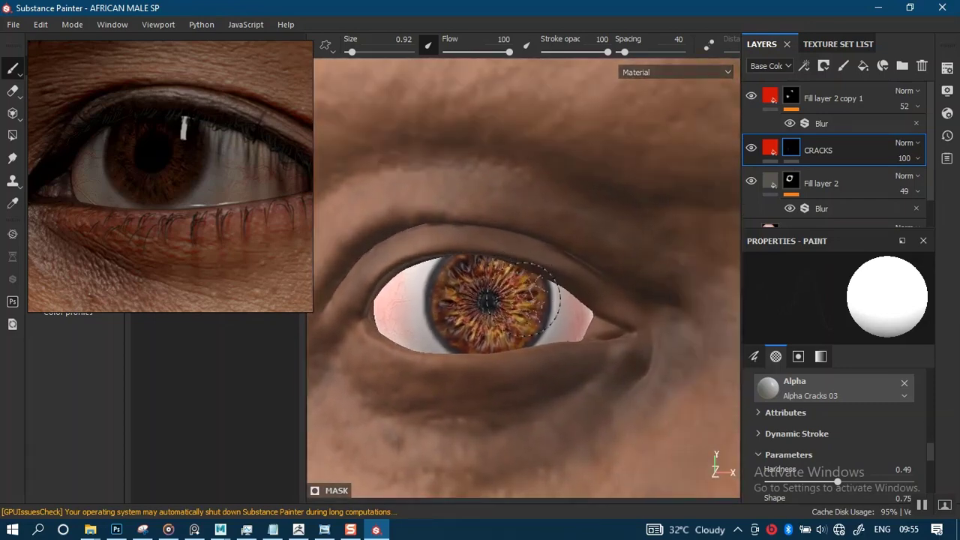
right_click_drag(523, 300, 518, 349, "alt")
middle_click_drag(504, 351, 562, 311, "alt")
right_click_drag(543, 316, 544, 347, "alt")
left_click_drag(544, 347, 570, 346, "alt")
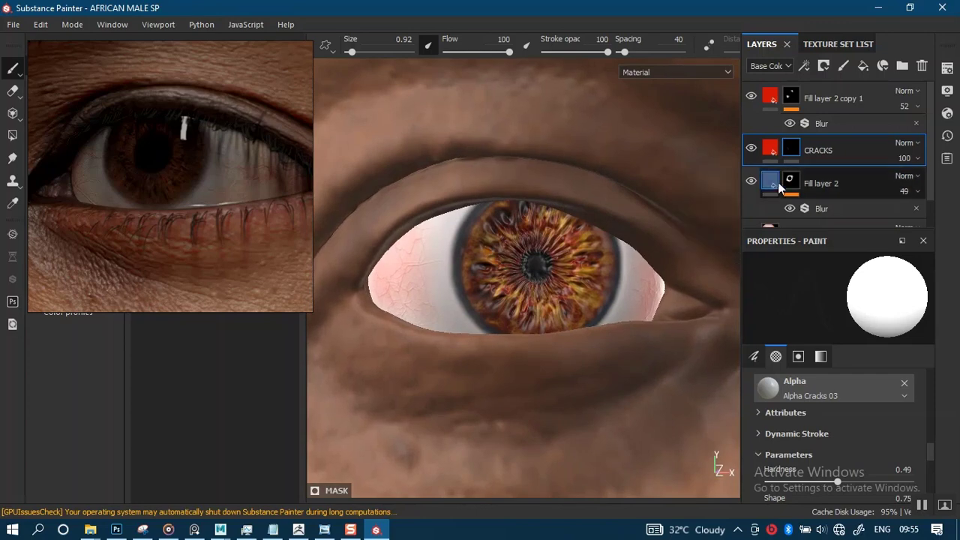
left_click(915, 190)
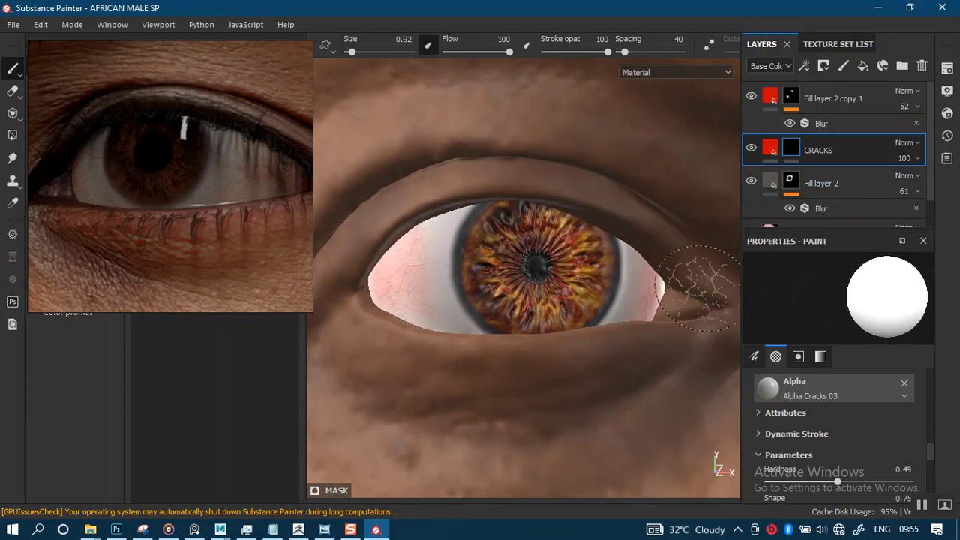
- Examine both eyes in the context of the whole face, from a distance and from slightly different angles
mouse_move(537, 366)
right_mouse_down("alt")
mouse_move(488, 343)
mouse_move(507, 287)
mouse_move(465, 228)
right_mouse_up("alt")
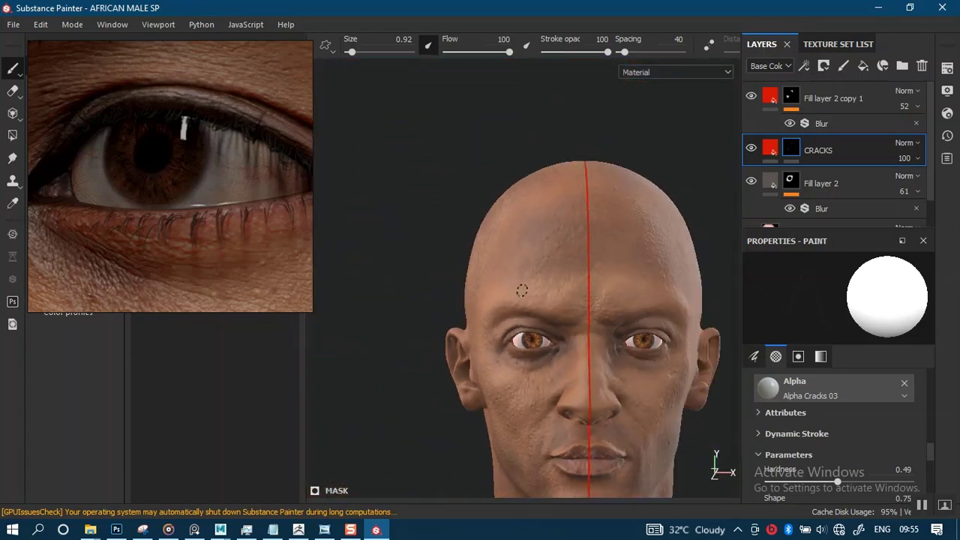
right_click_drag(479, 271, 508, 356, "alt")
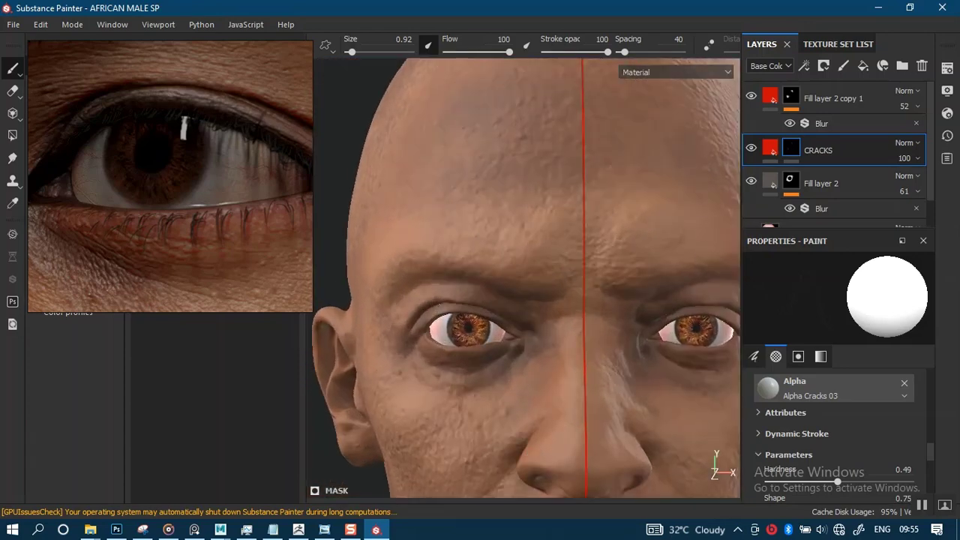
middle_click_drag(508, 356, 507, 310, "alt")
mouse_move(504, 302)
right_mouse_down("alt")
mouse_move(513, 476)
mouse_move(496, 339)
mouse_move(508, 302)
mouse_move(495, 251)
mouse_move(504, 194)
mouse_move(490, 203)
mouse_move(491, 300)
mouse_move(523, 466)
mouse_move(476, 300)
mouse_move(485, 328)
mouse_move(485, 285)
mouse_move(490, 382)
mouse_move(515, 369)
mouse_move(506, 248)
mouse_move(497, 328)
right_mouse_up("alt")
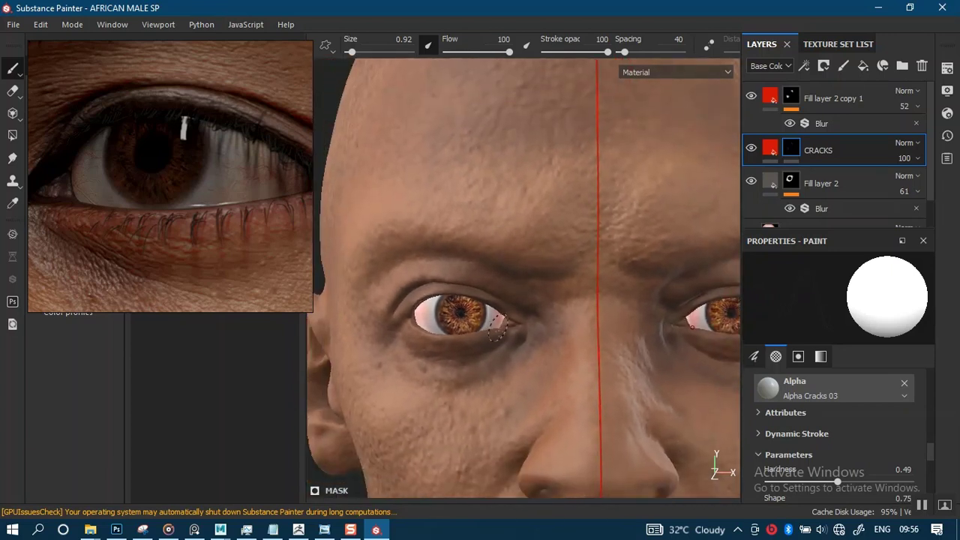
middle_click_drag(493, 316, 496, 303, "alt")
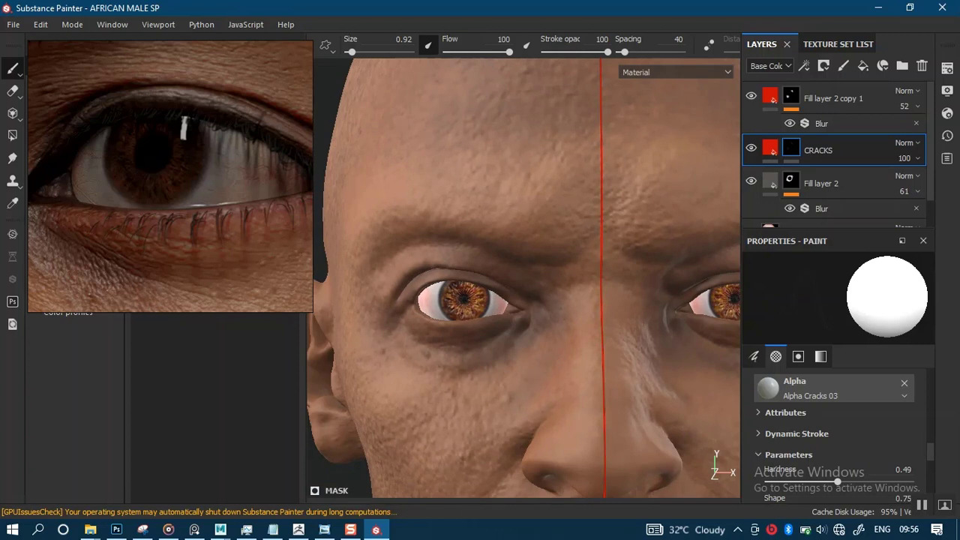
middle_click_drag(501, 351, 495, 319, "alt")
mouse_move(495, 318)
right_mouse_down("alt")
mouse_move(488, 353)
mouse_move(484, 335)
right_mouse_up("alt")
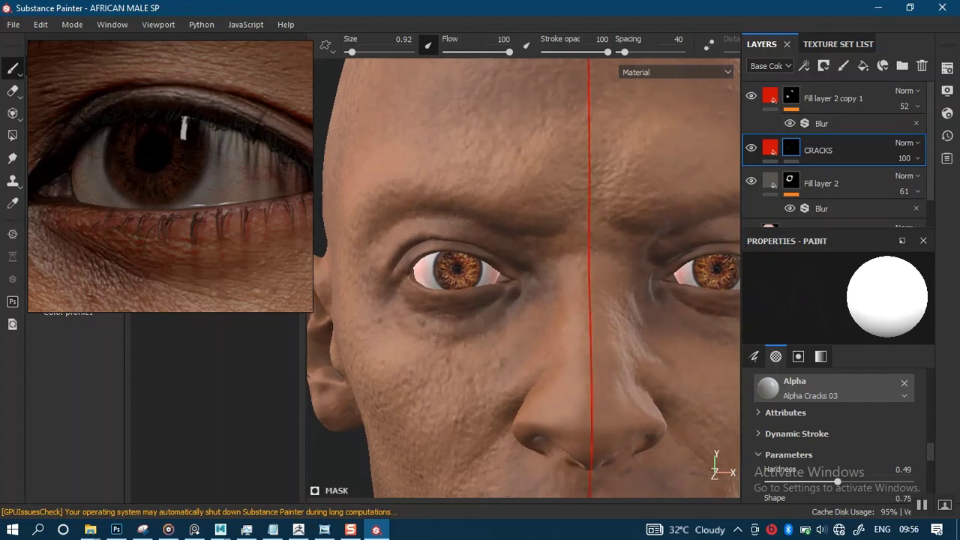
key("ctrl")
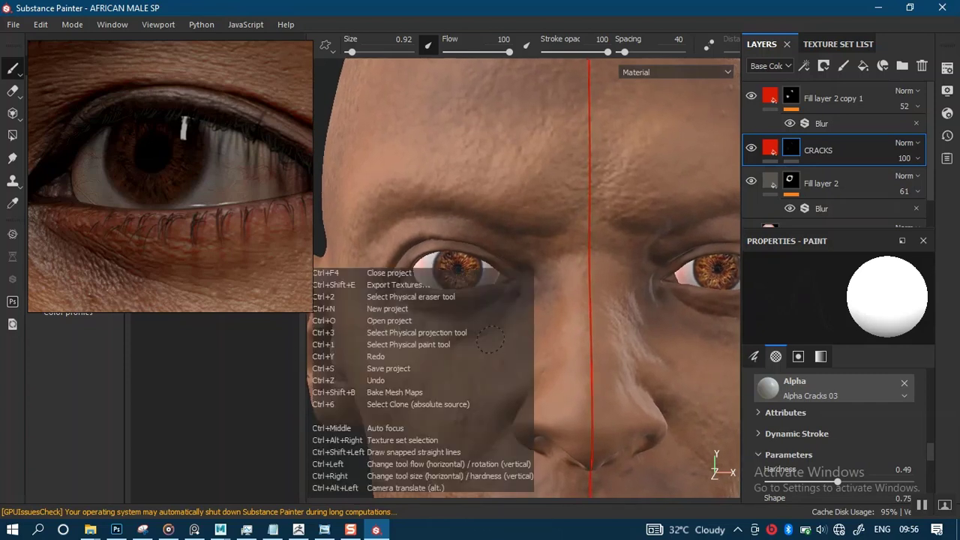